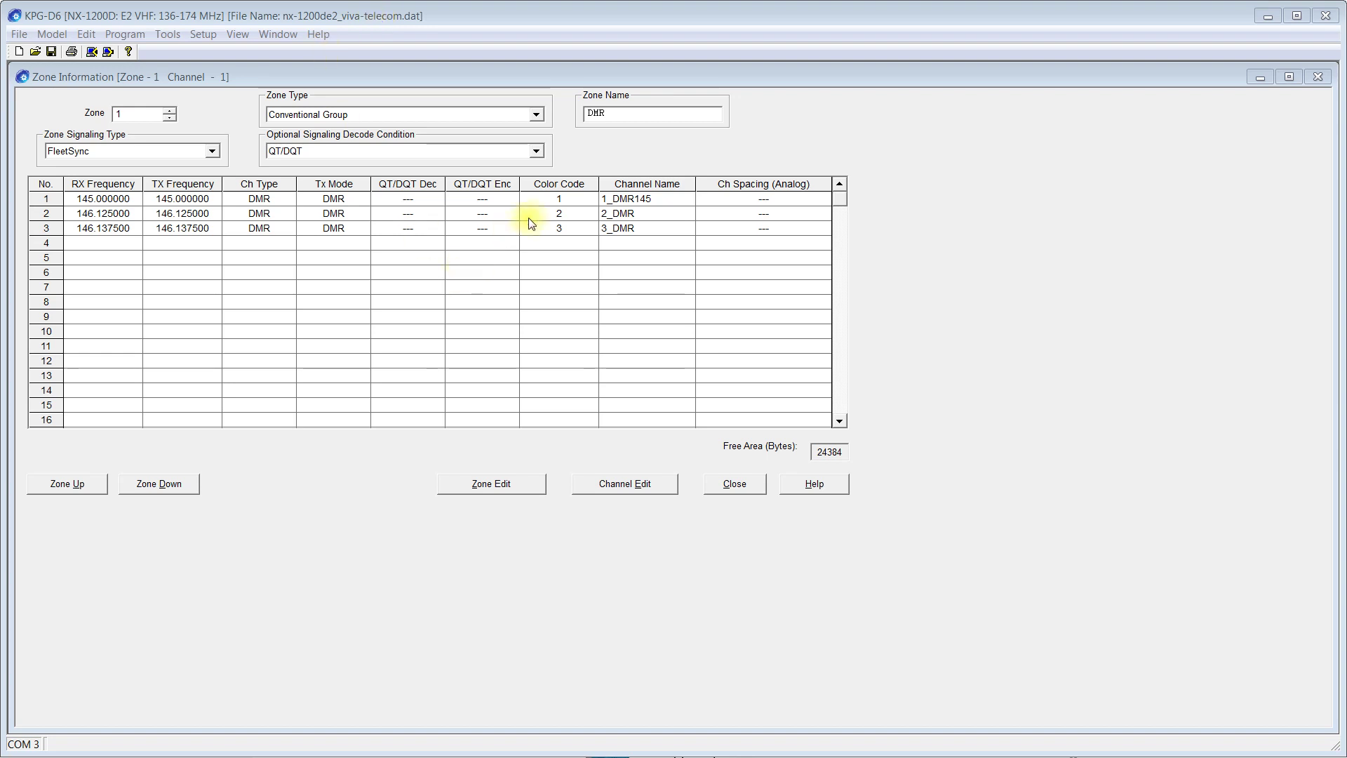
- Check the programming software's version and release information, and close it
click(318, 34)
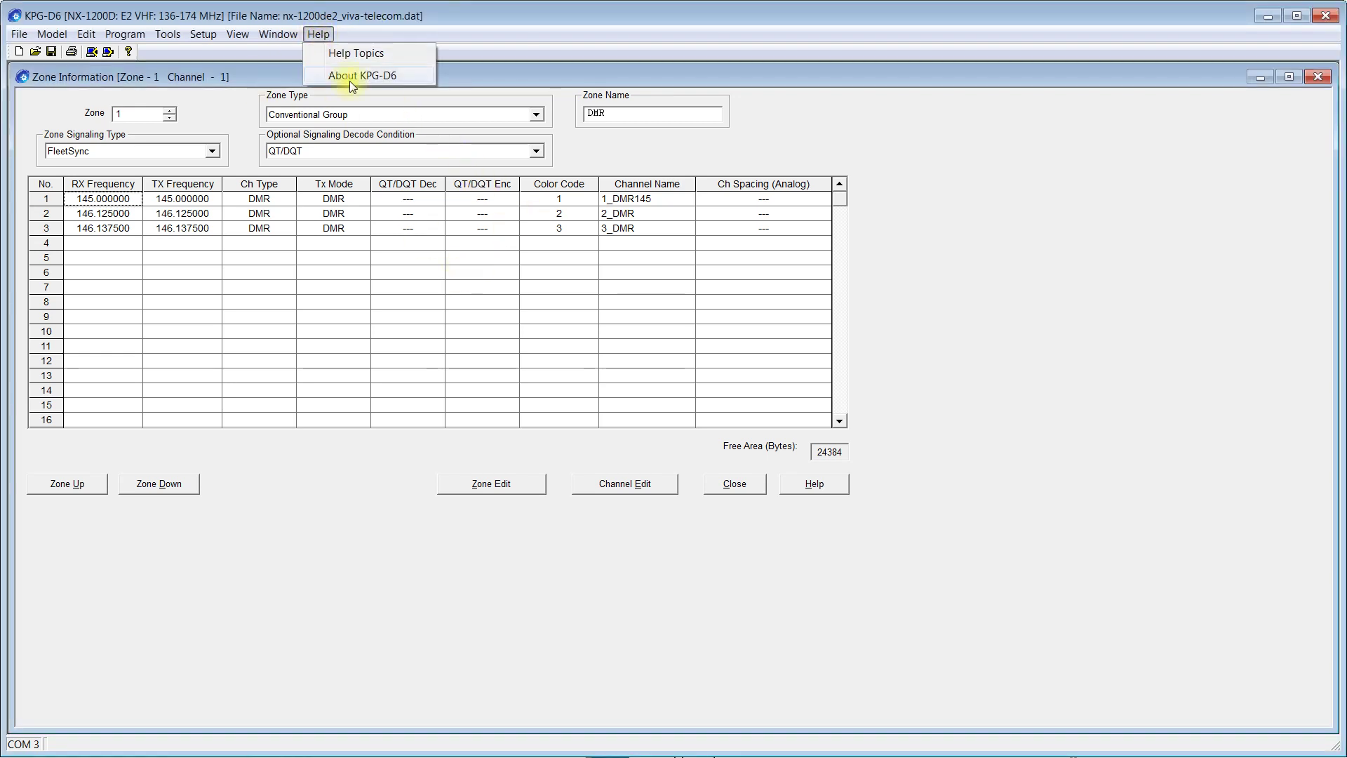
click(377, 76)
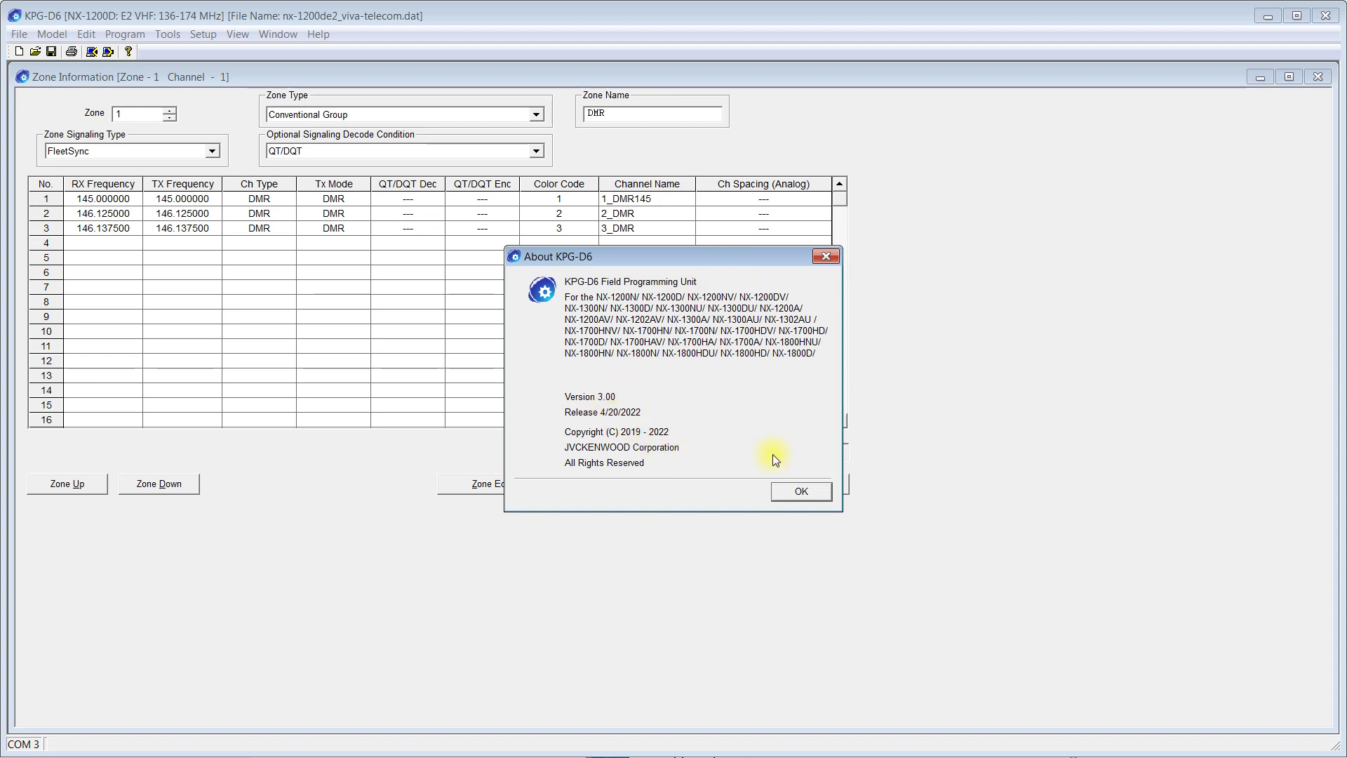
click(805, 493)
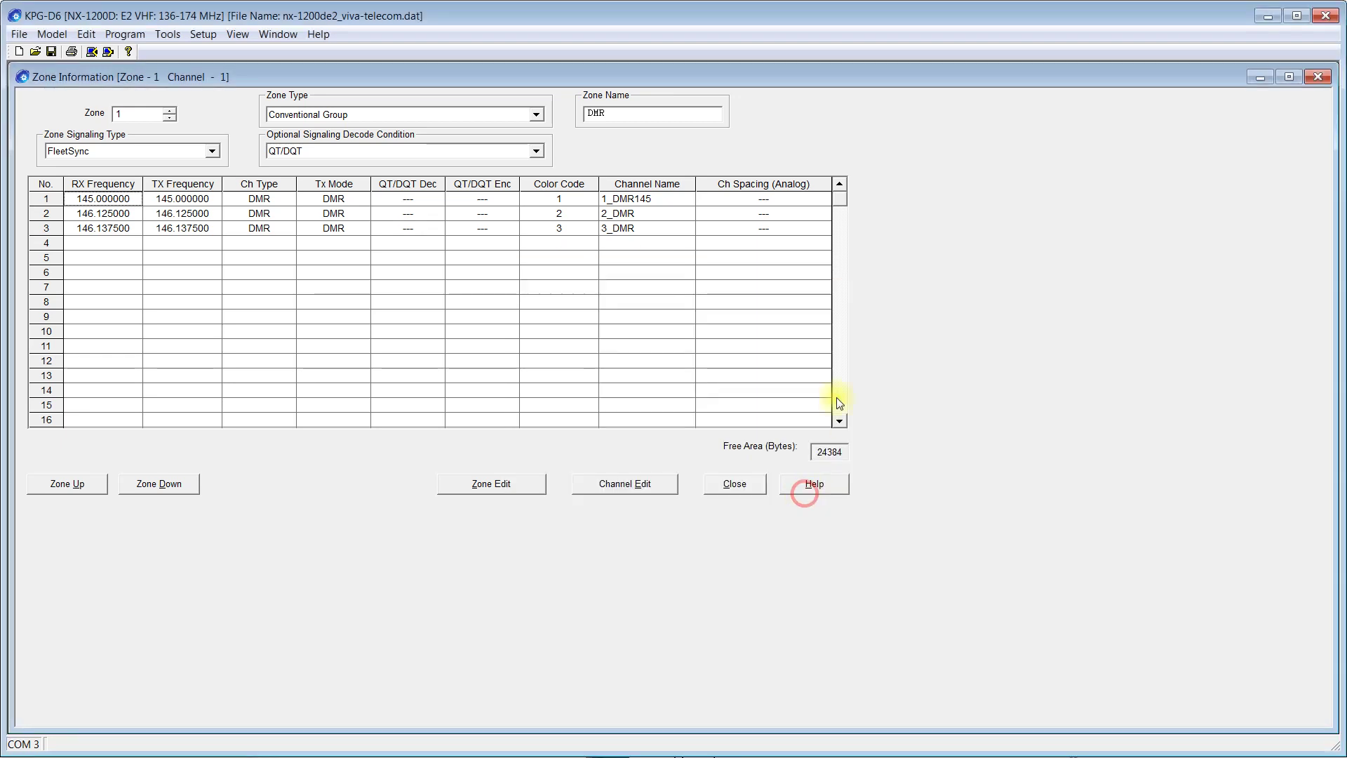
- Inspect the COM port setup and its available ports, and leave it without applying changes
click(205, 37)
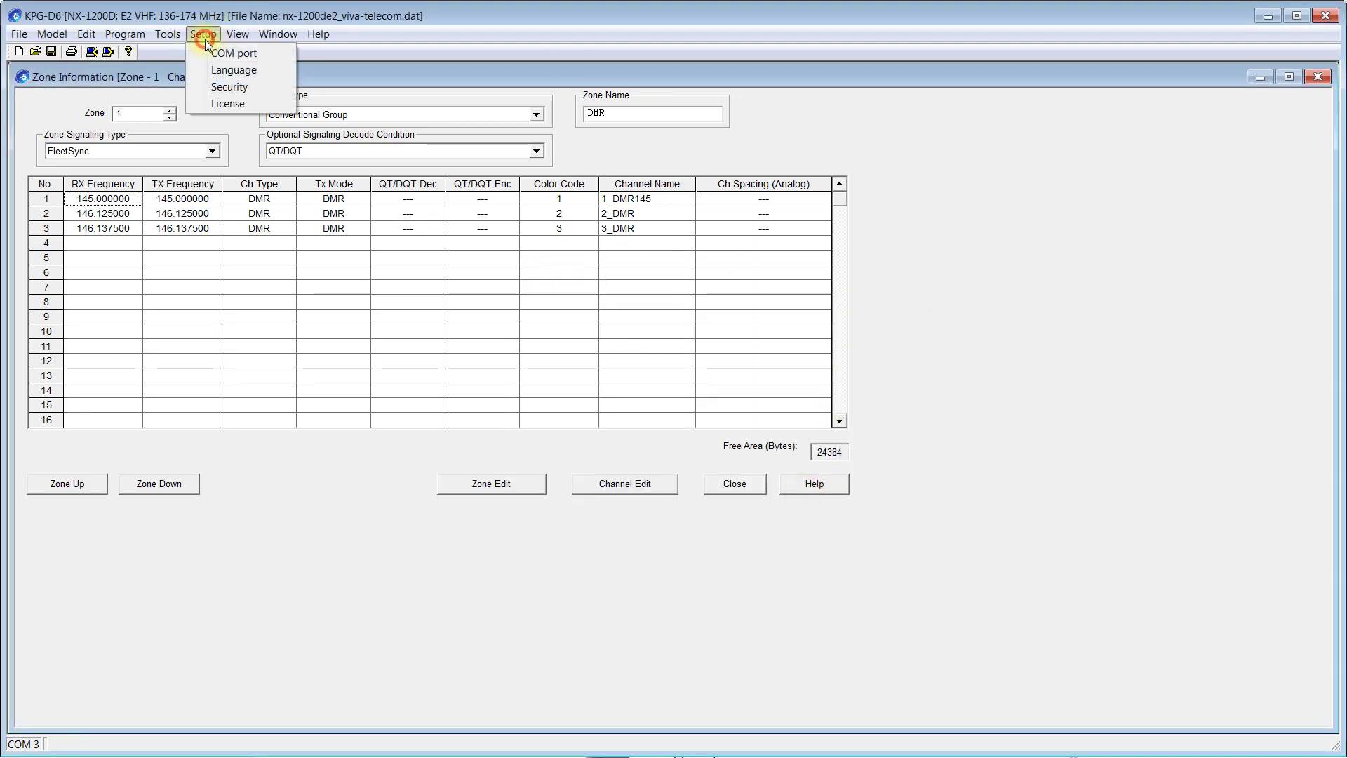
click(242, 53)
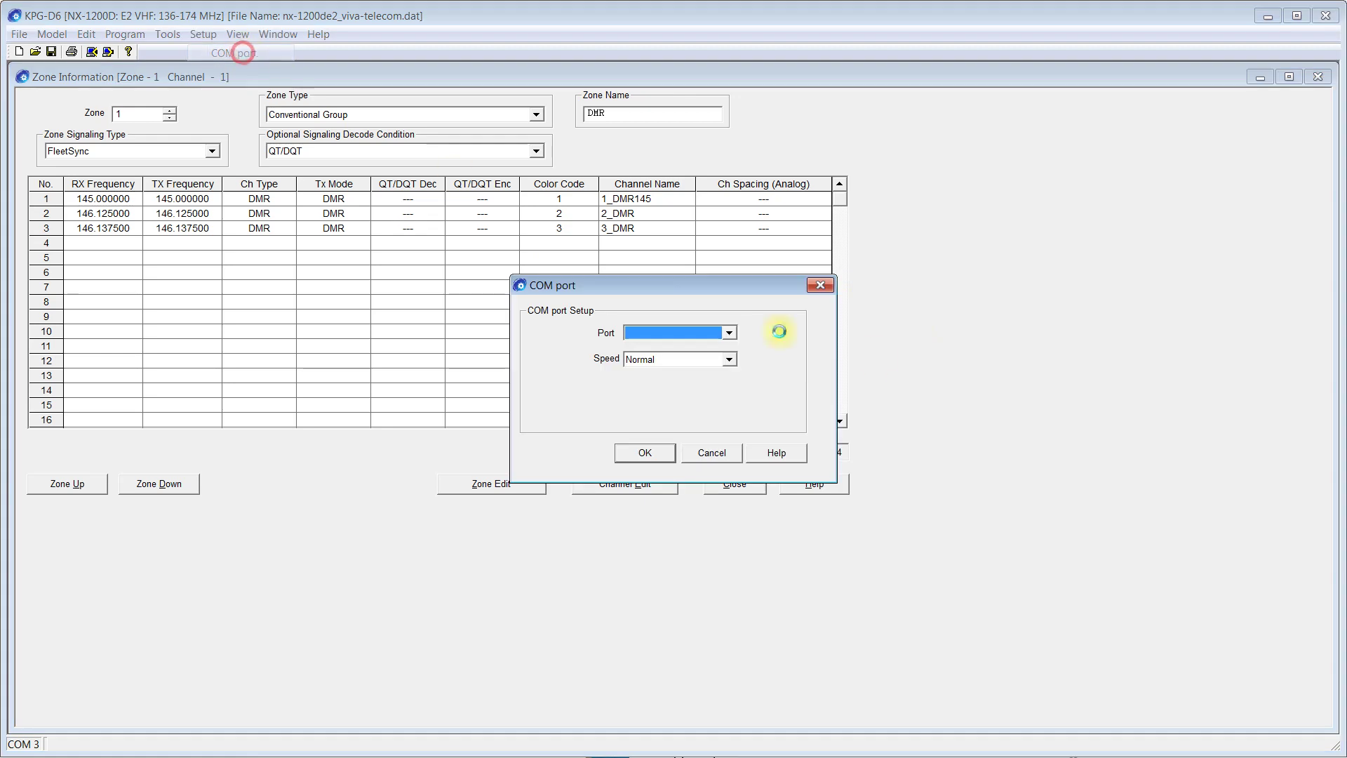
click(733, 331)
click(732, 331)
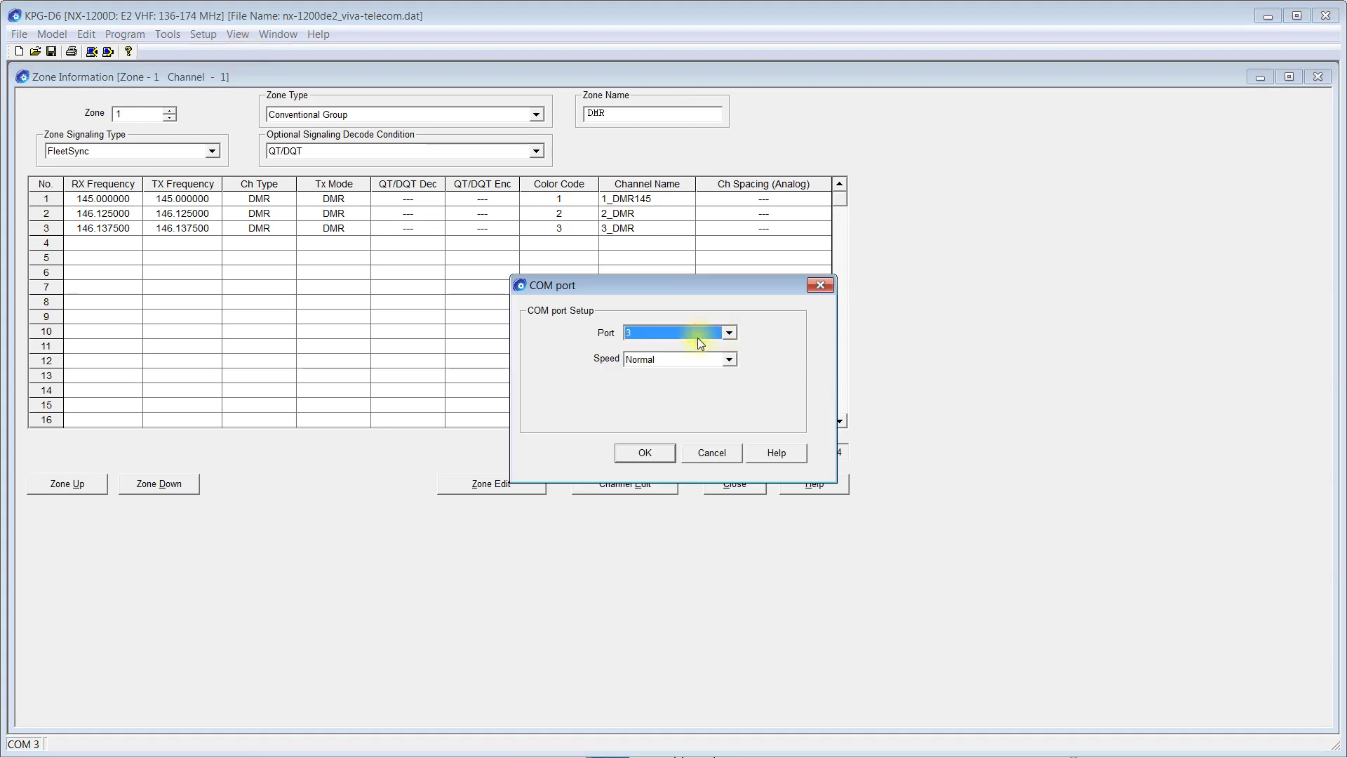
click(719, 456)
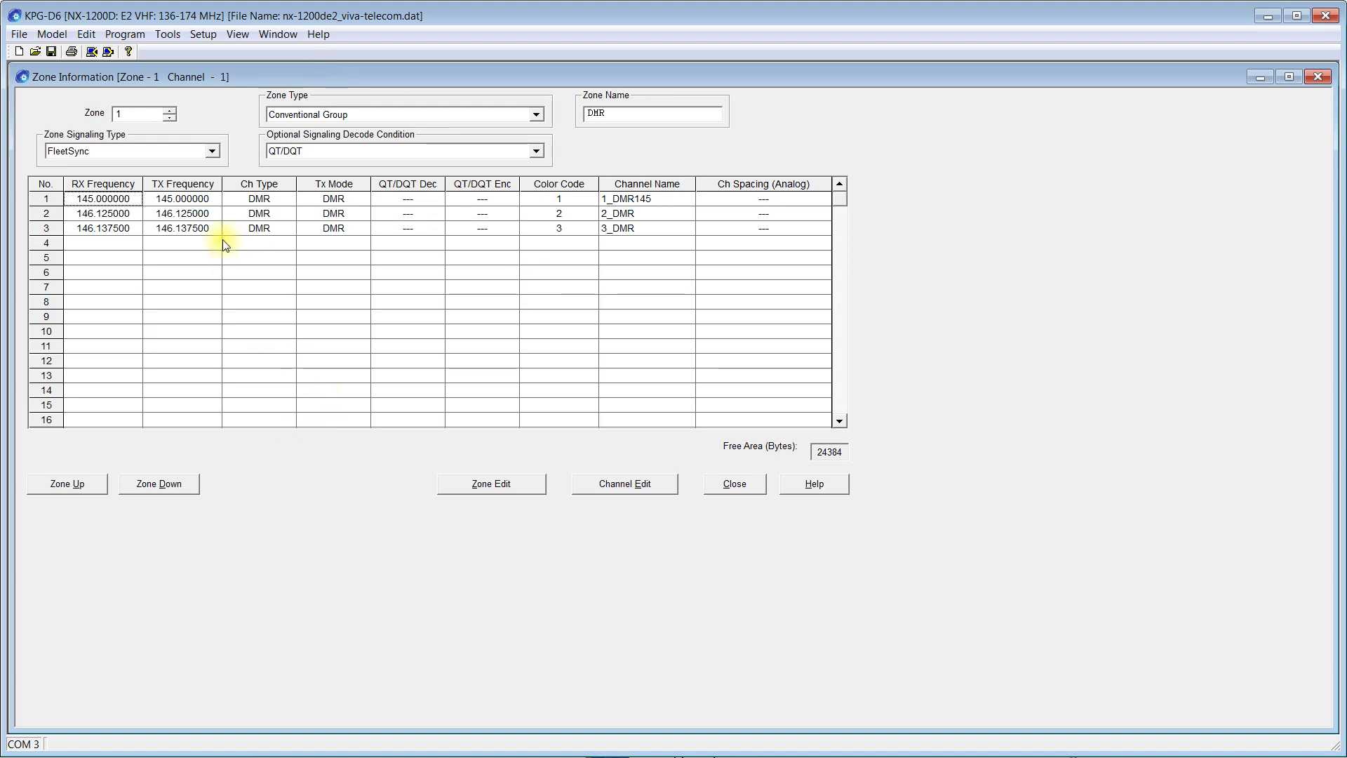
- Review the available interface languages and leave the language setting without applying changes
click(205, 38)
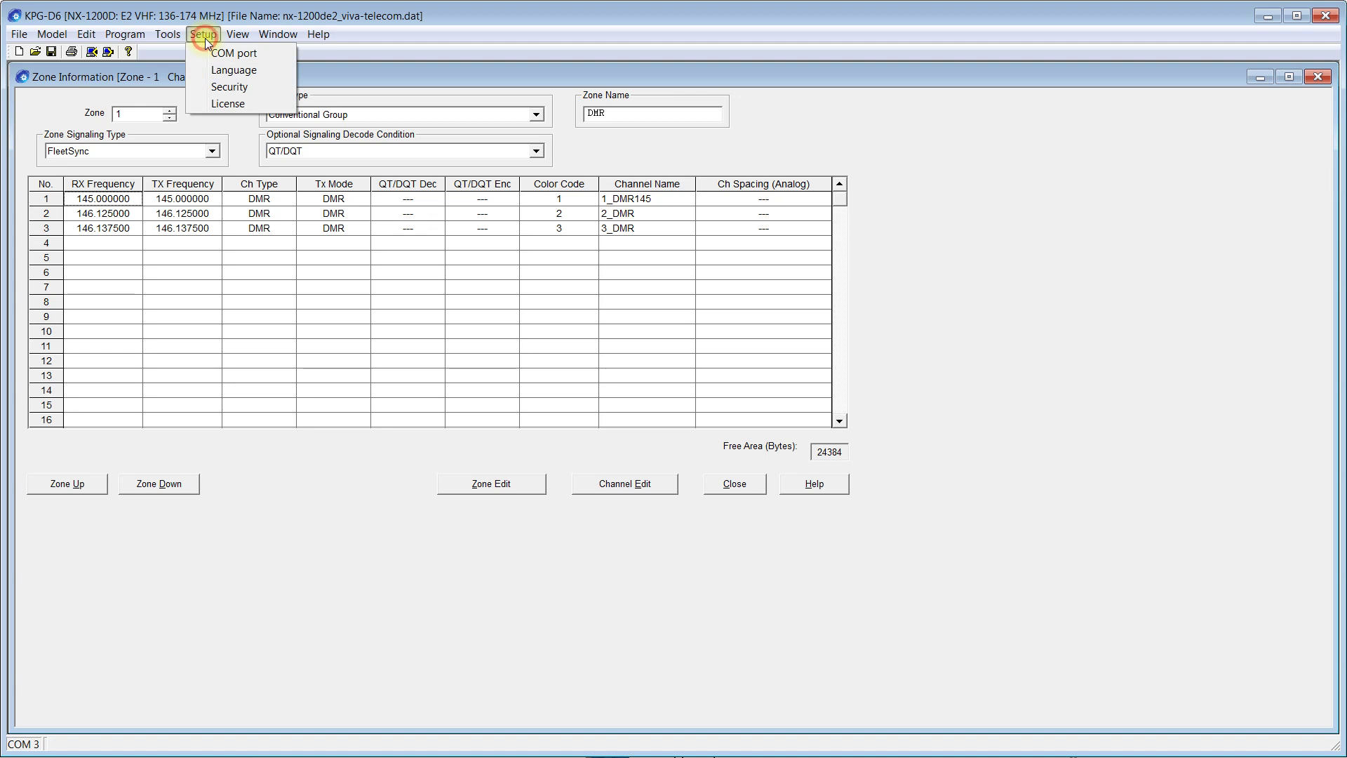
click(235, 73)
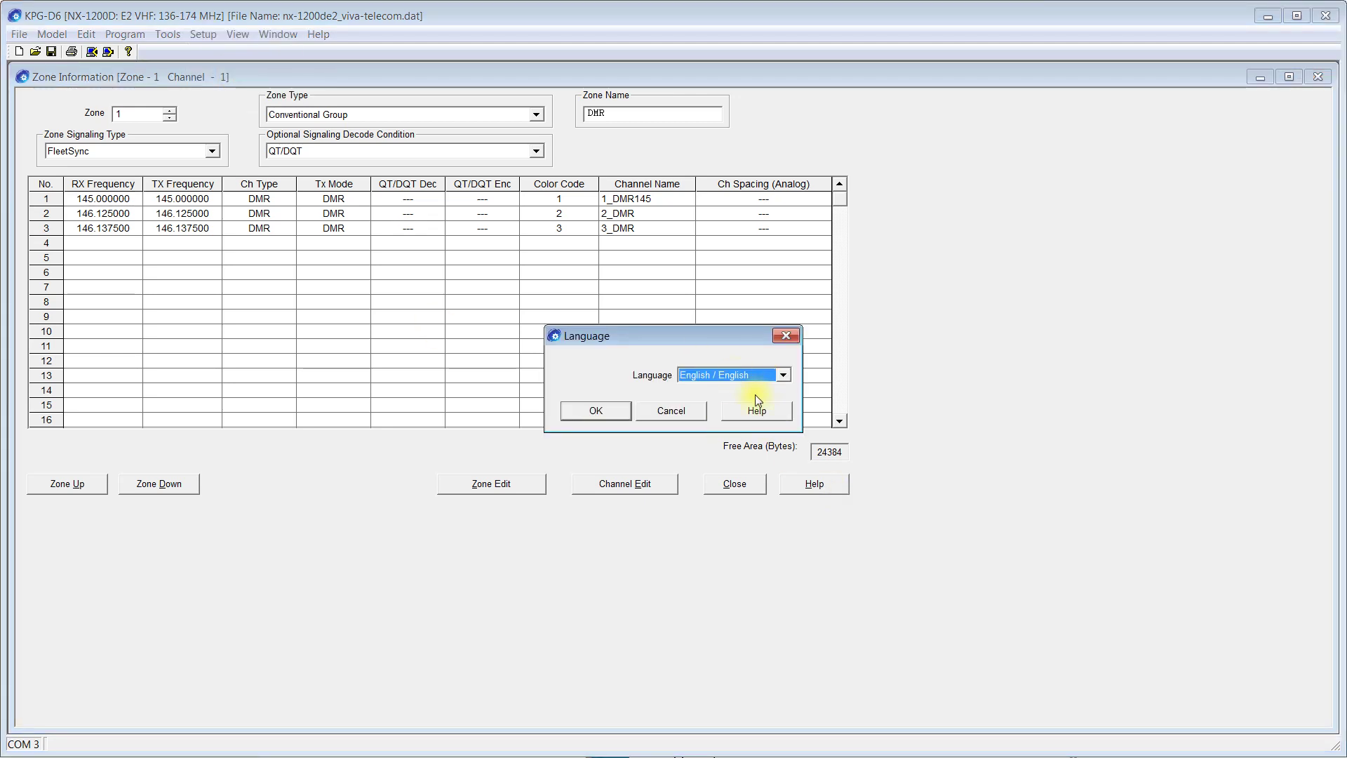
click(735, 383)
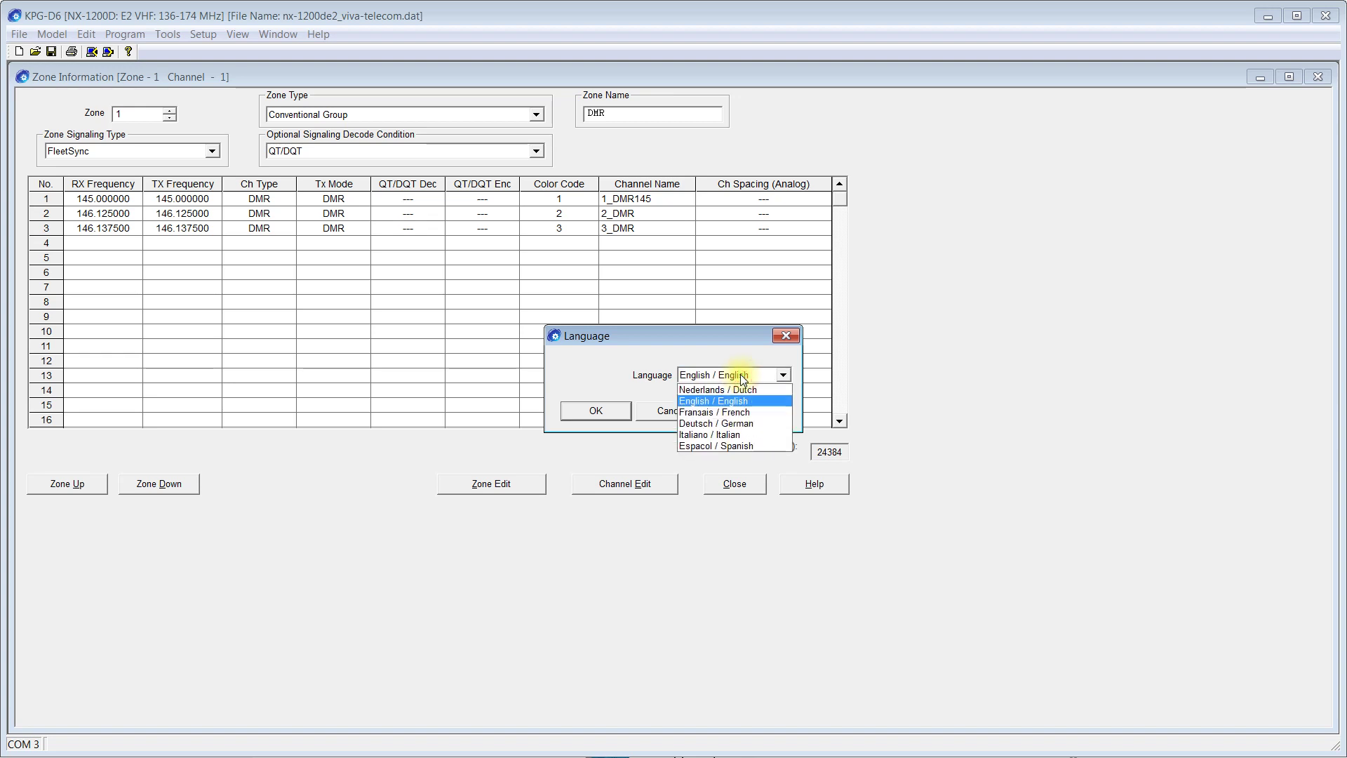
click(742, 379)
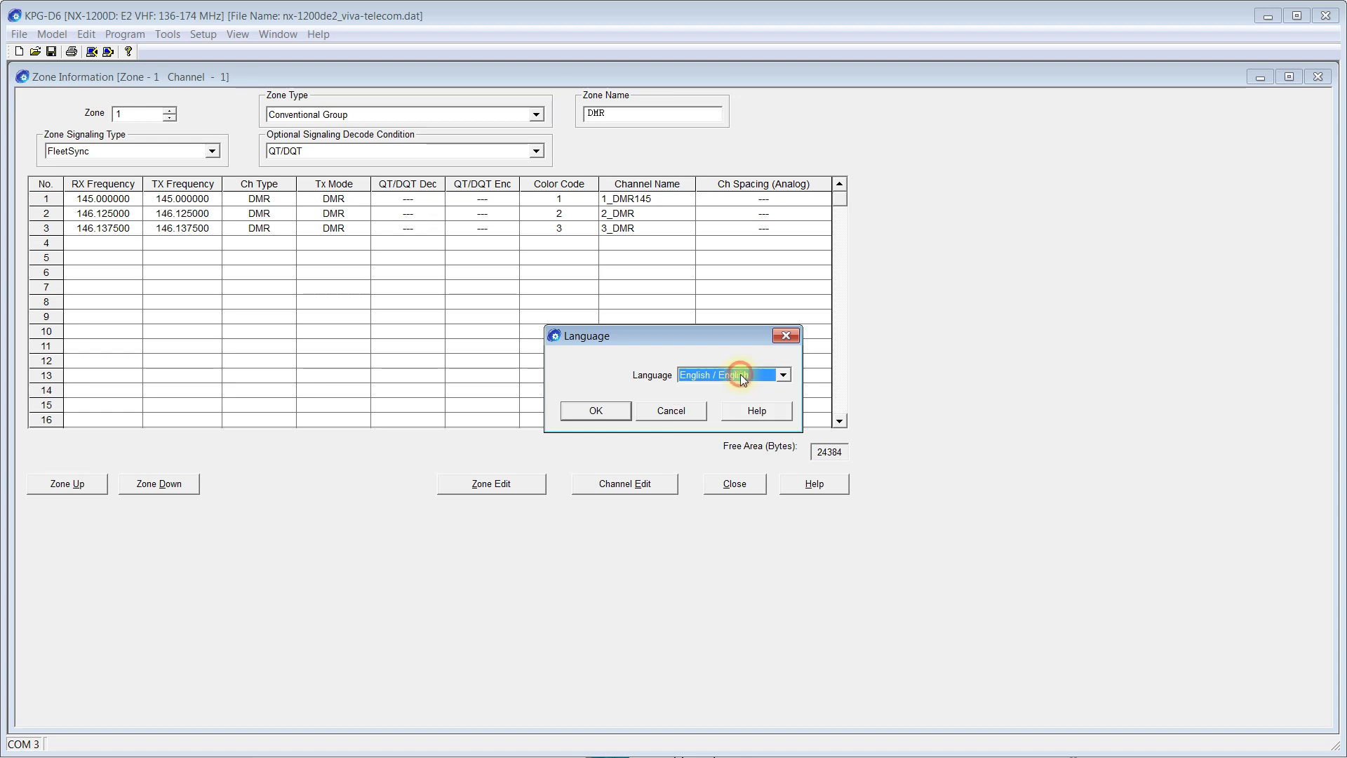
click(689, 413)
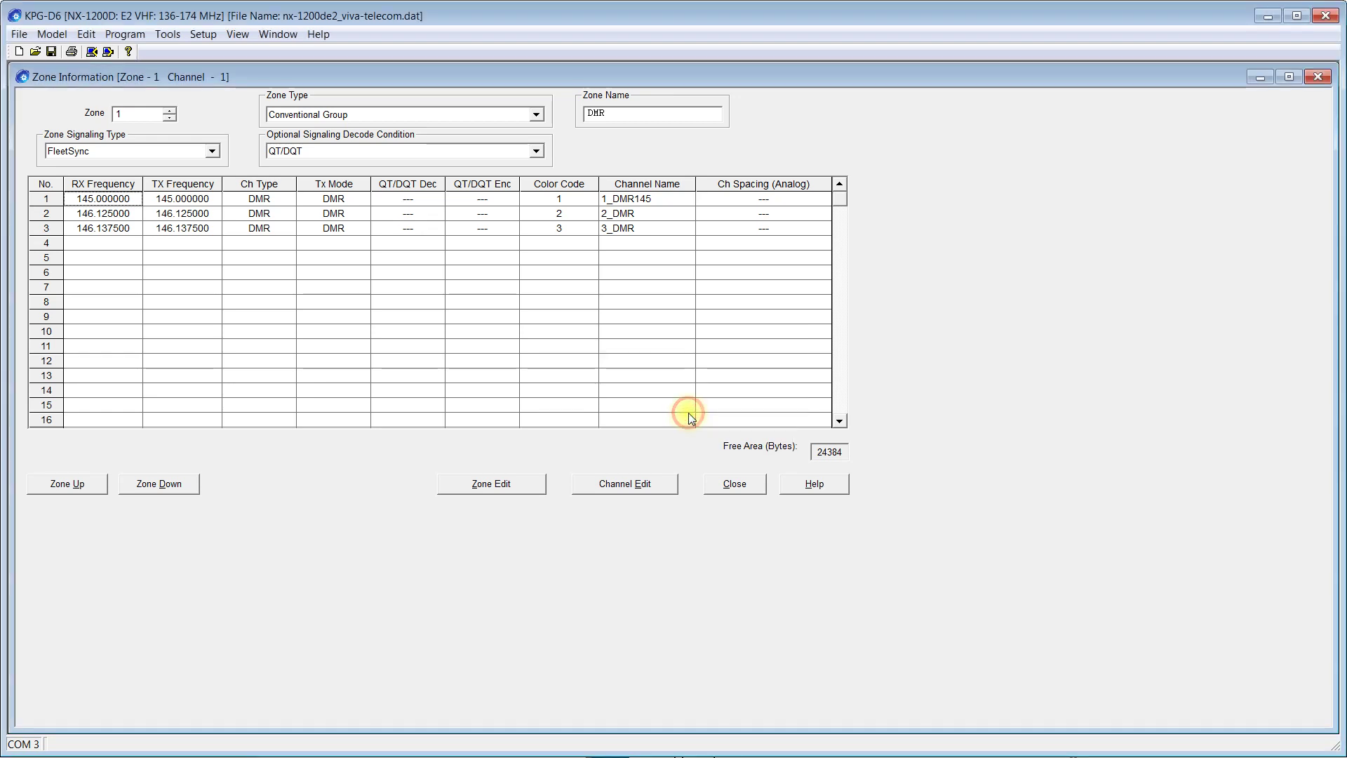
click(143, 36)
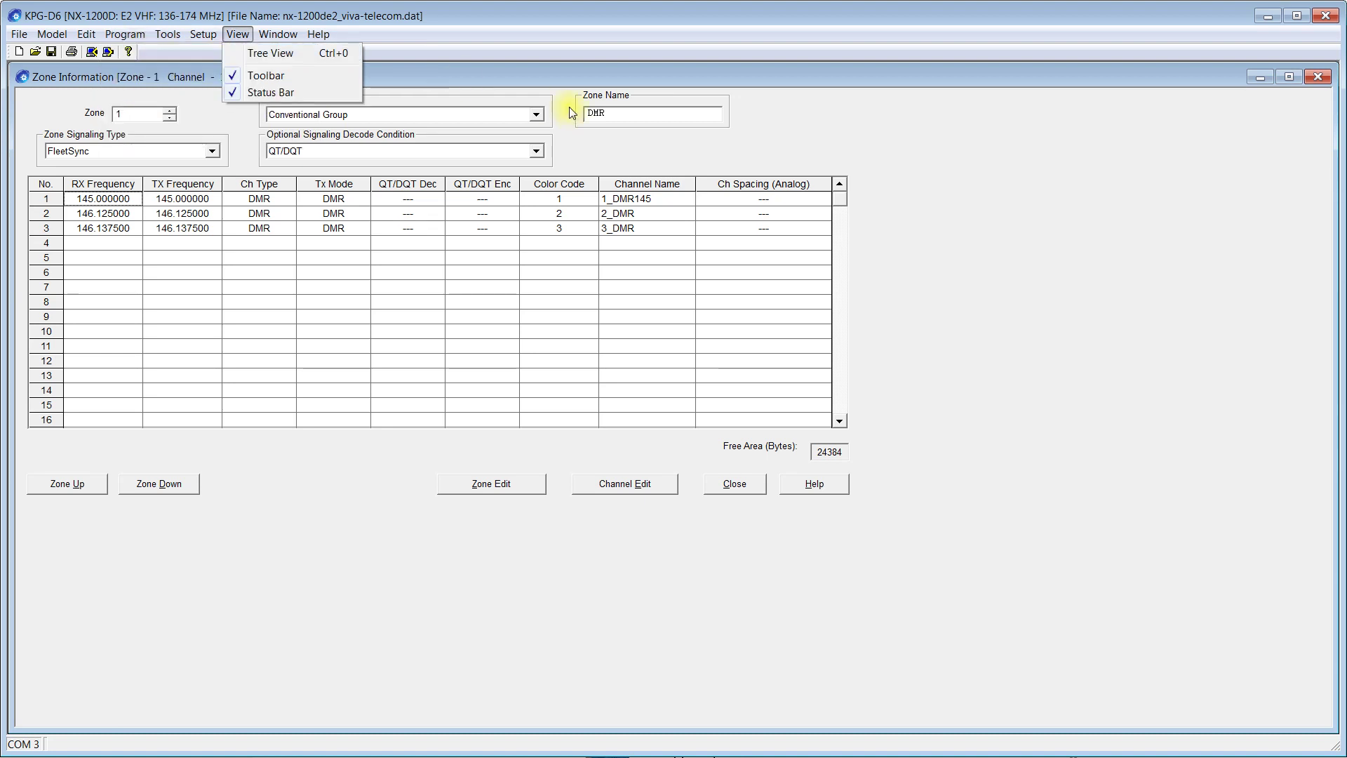
click(472, 73)
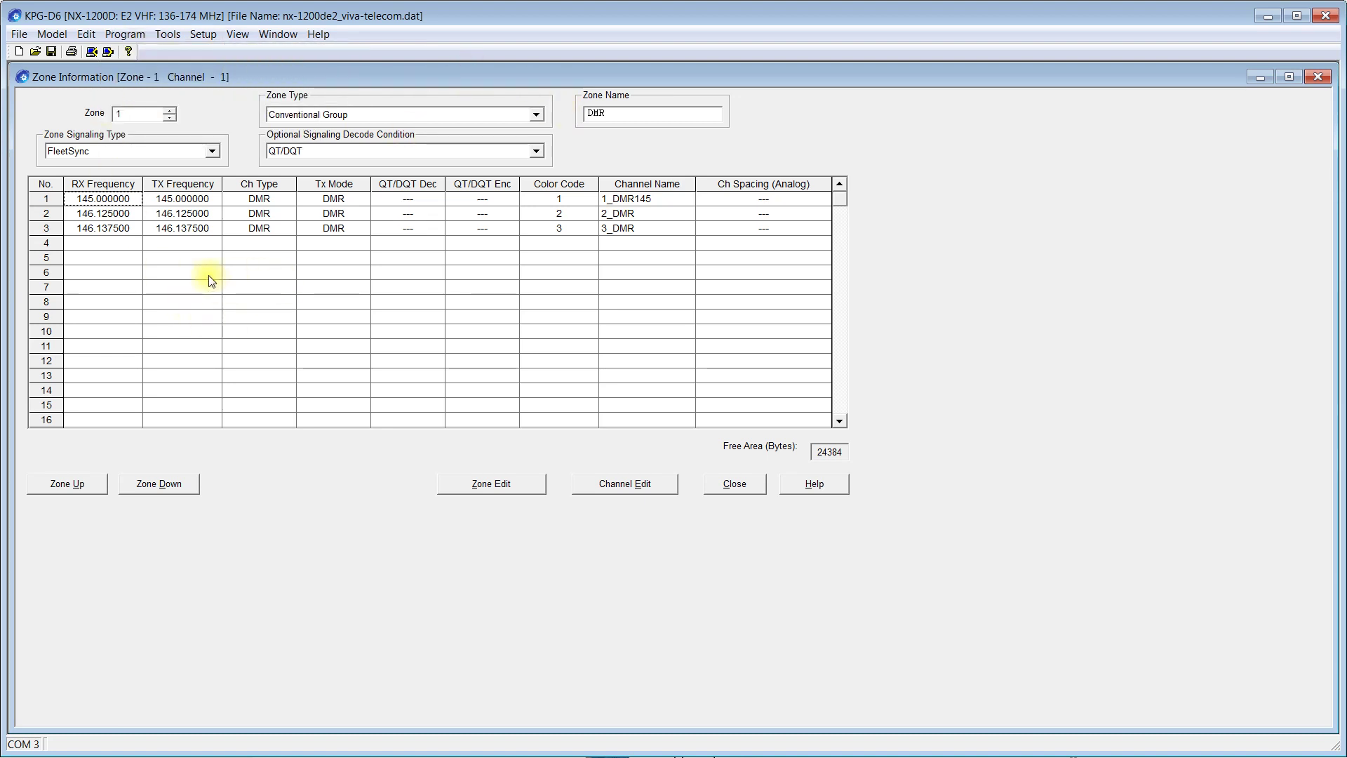
- Compare the channel lists of zones 1 and 2, finishing on zone 2
click(174, 110)
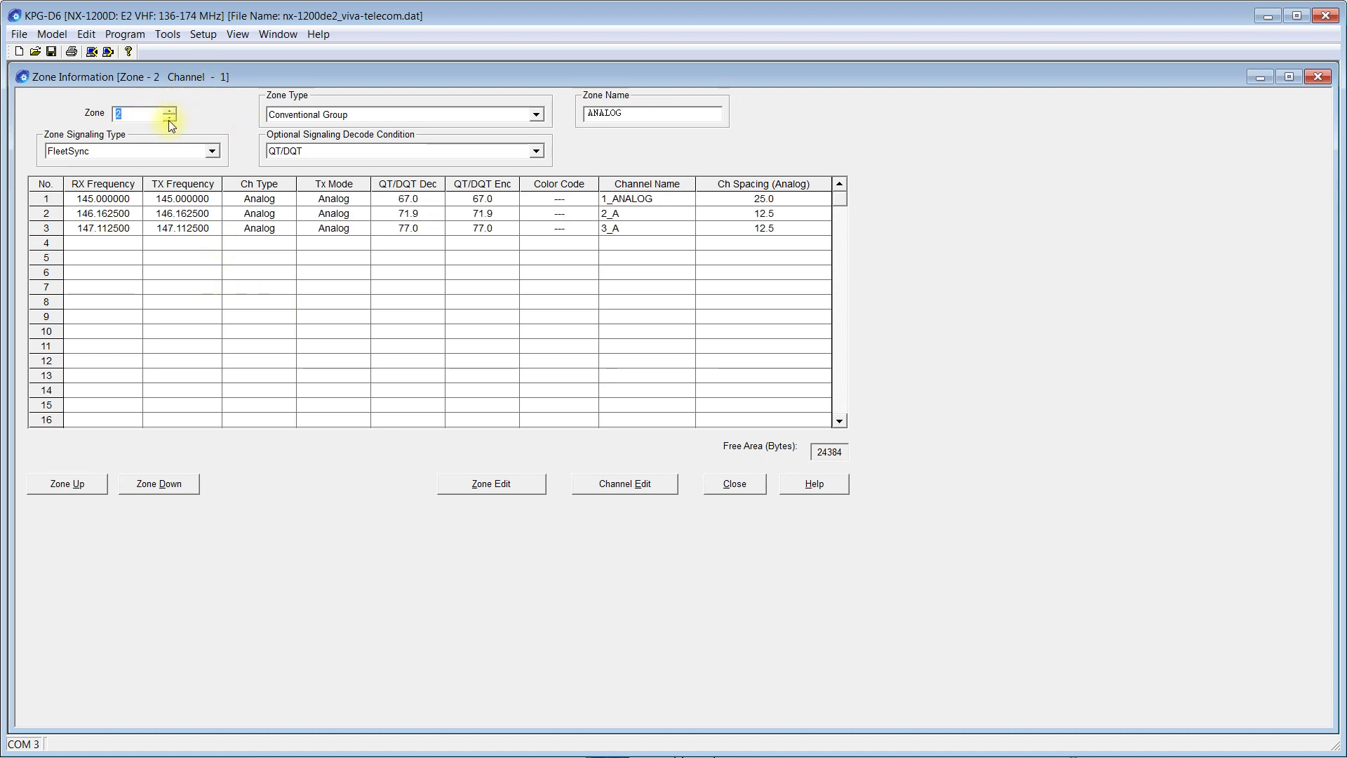
click(169, 120)
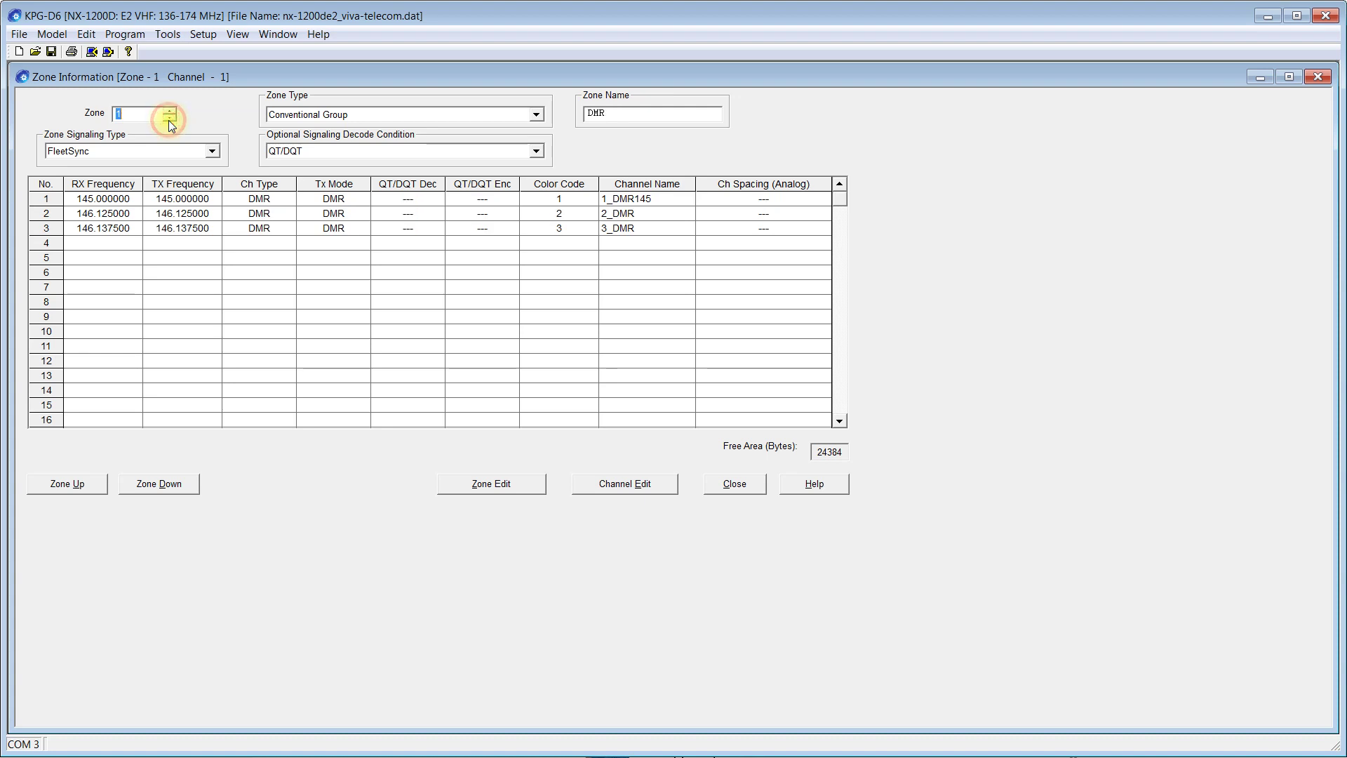
click(169, 111)
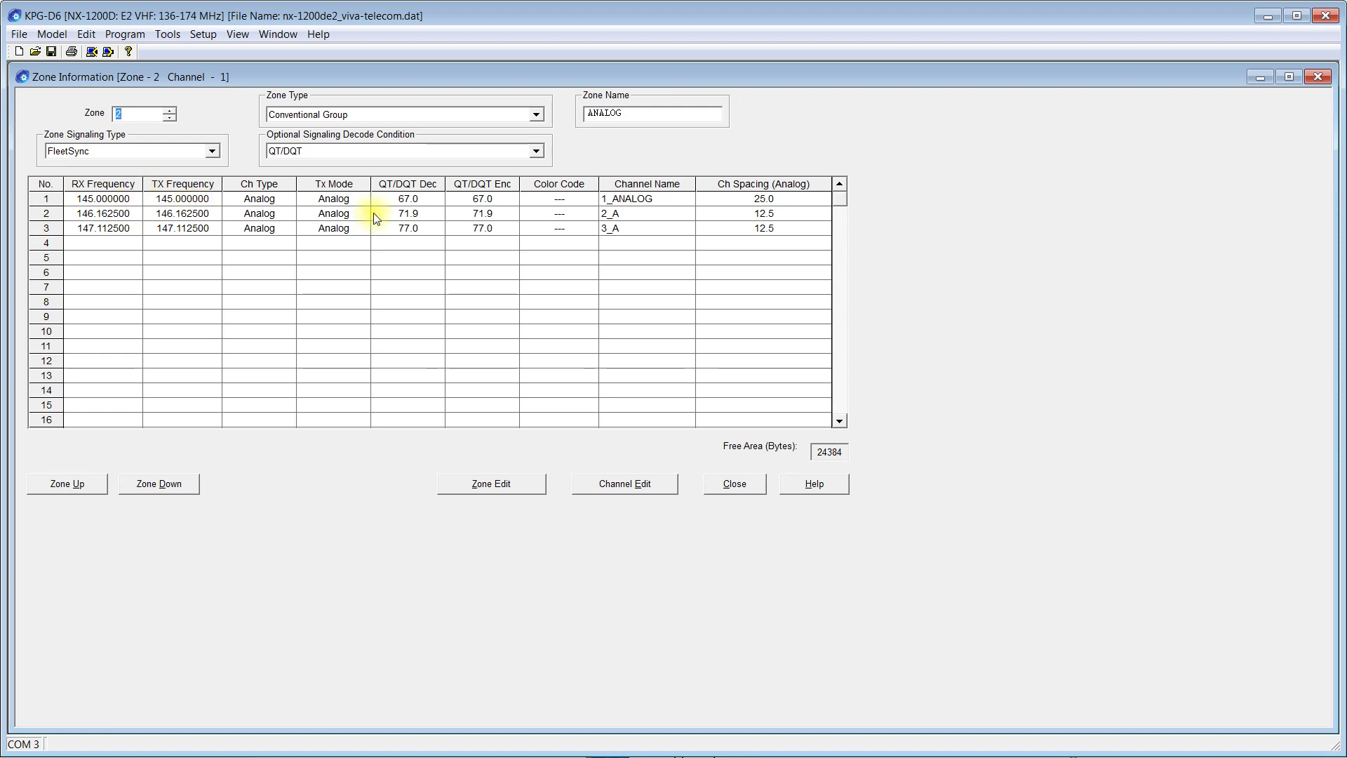
- Examine the channel type options for channel 1 in zone 2 and the zone's name
click(289, 201)
click(289, 201)
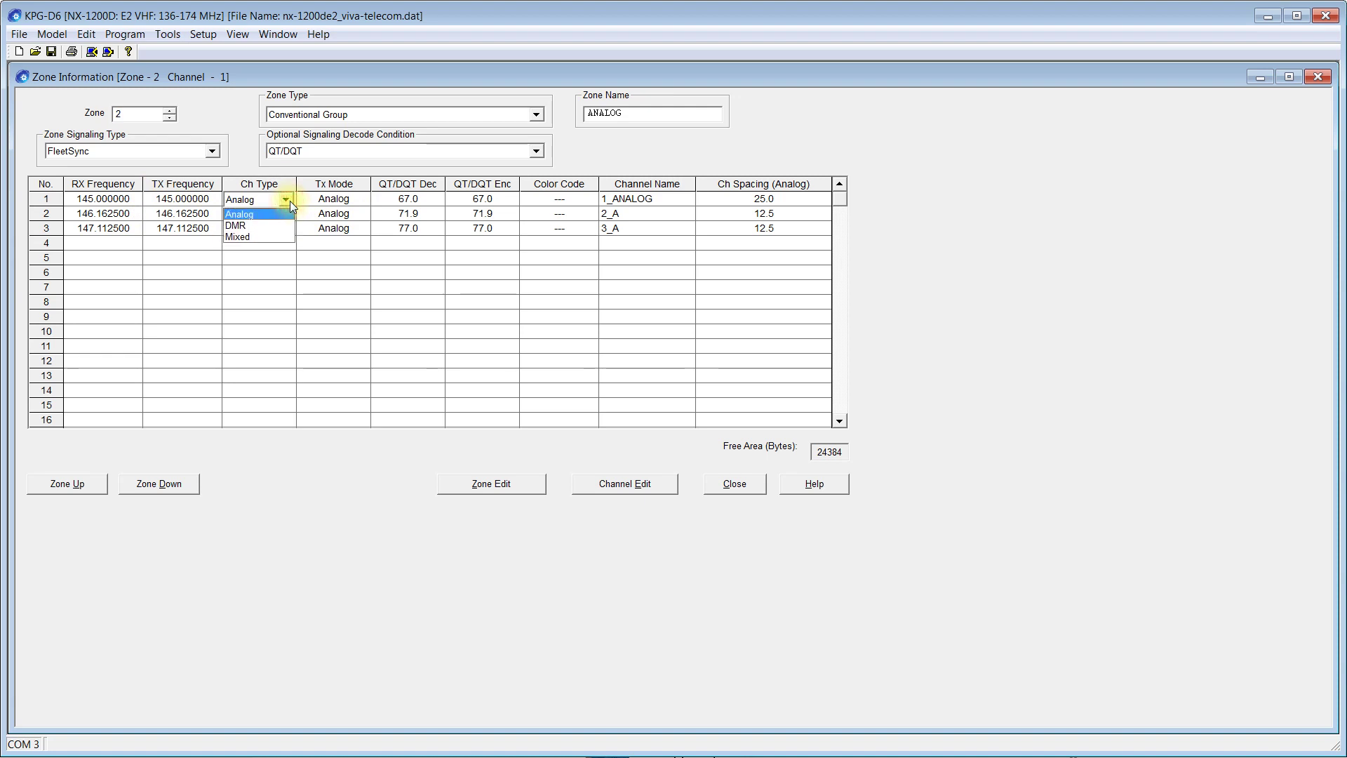
click(289, 201)
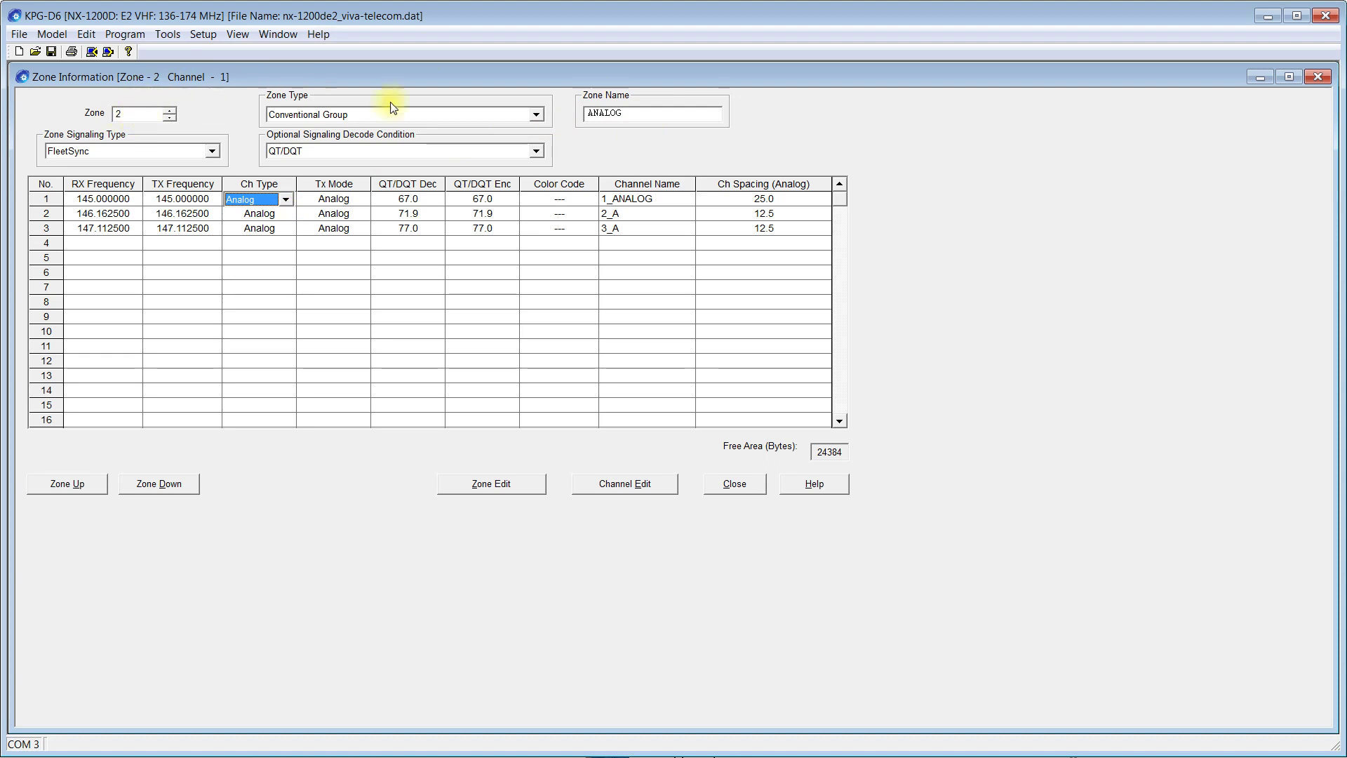
click(637, 112)
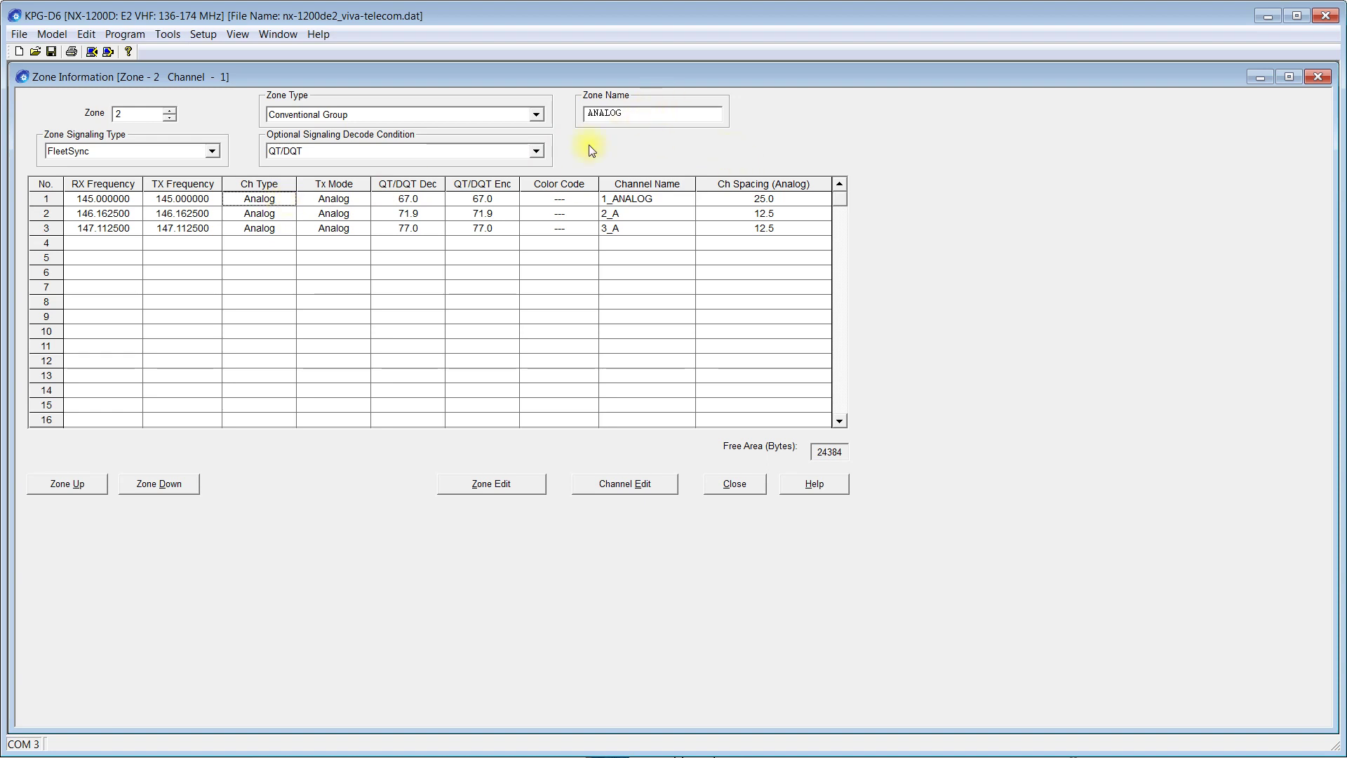
click(293, 201)
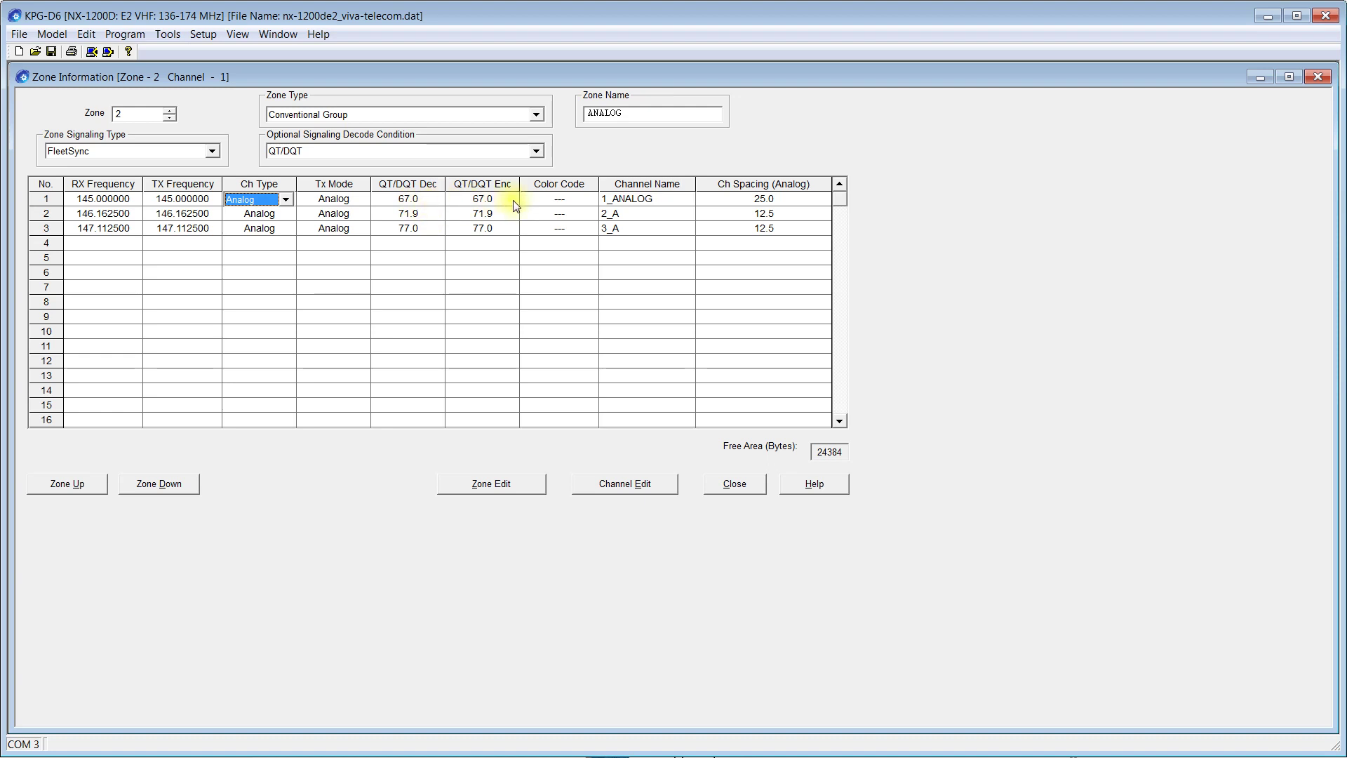
- Inspect the names of channels 1 and 2 and the analog channel spacing options for channel 1
click(663, 198)
click(656, 214)
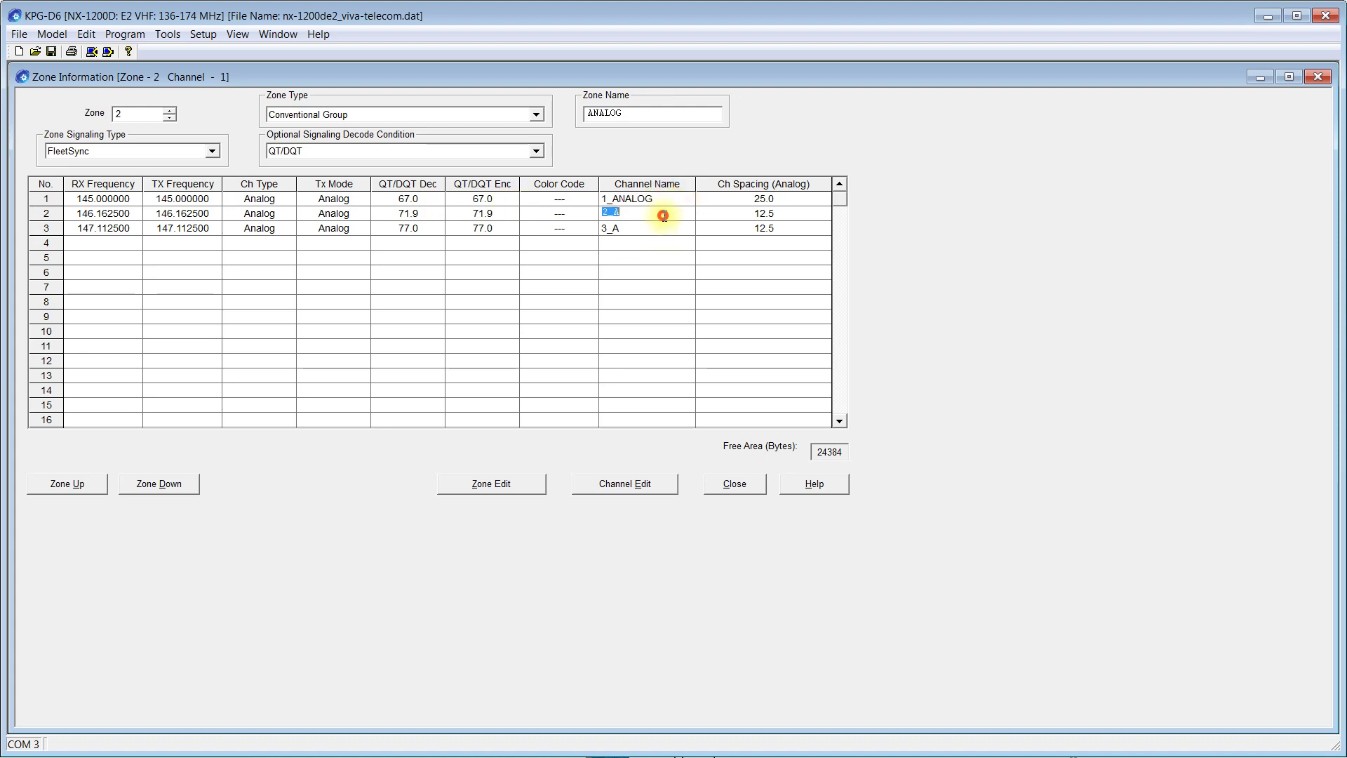
click(663, 199)
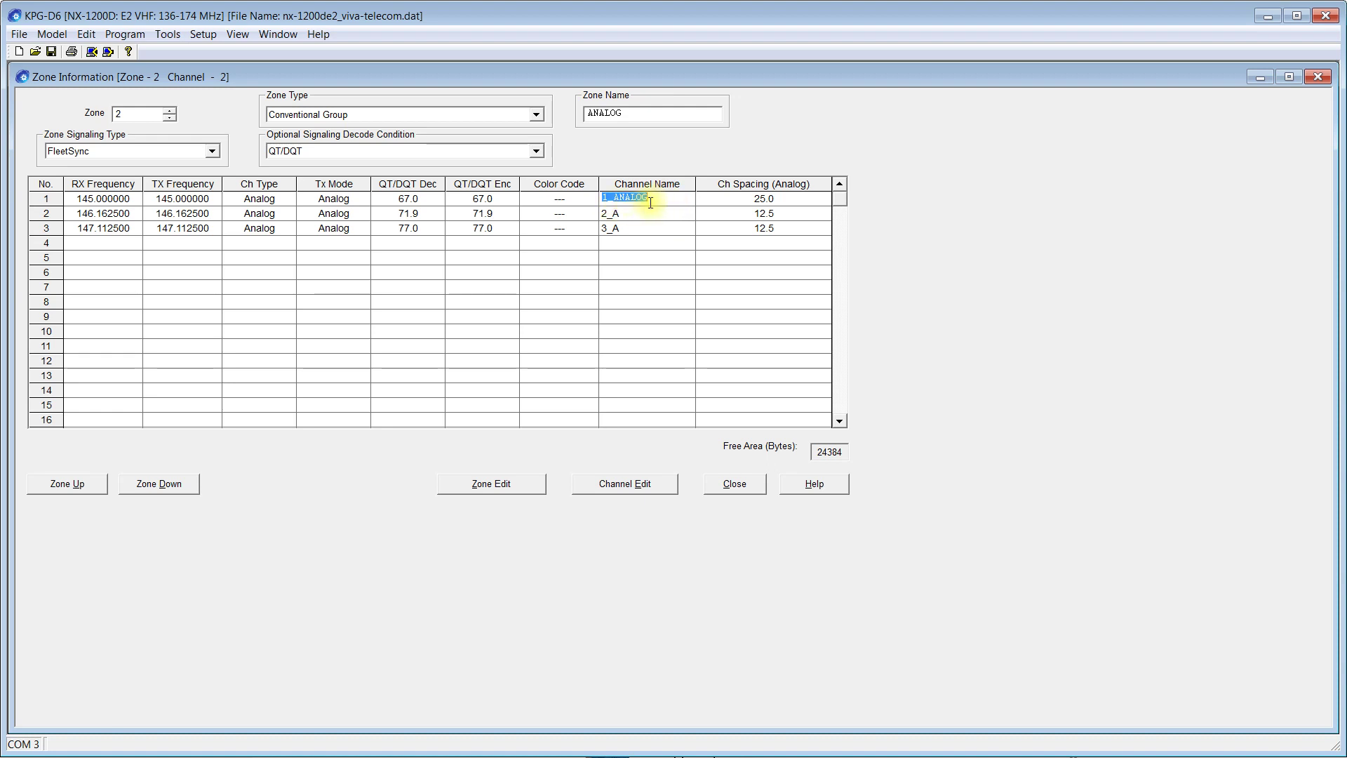
click(803, 200)
click(803, 200)
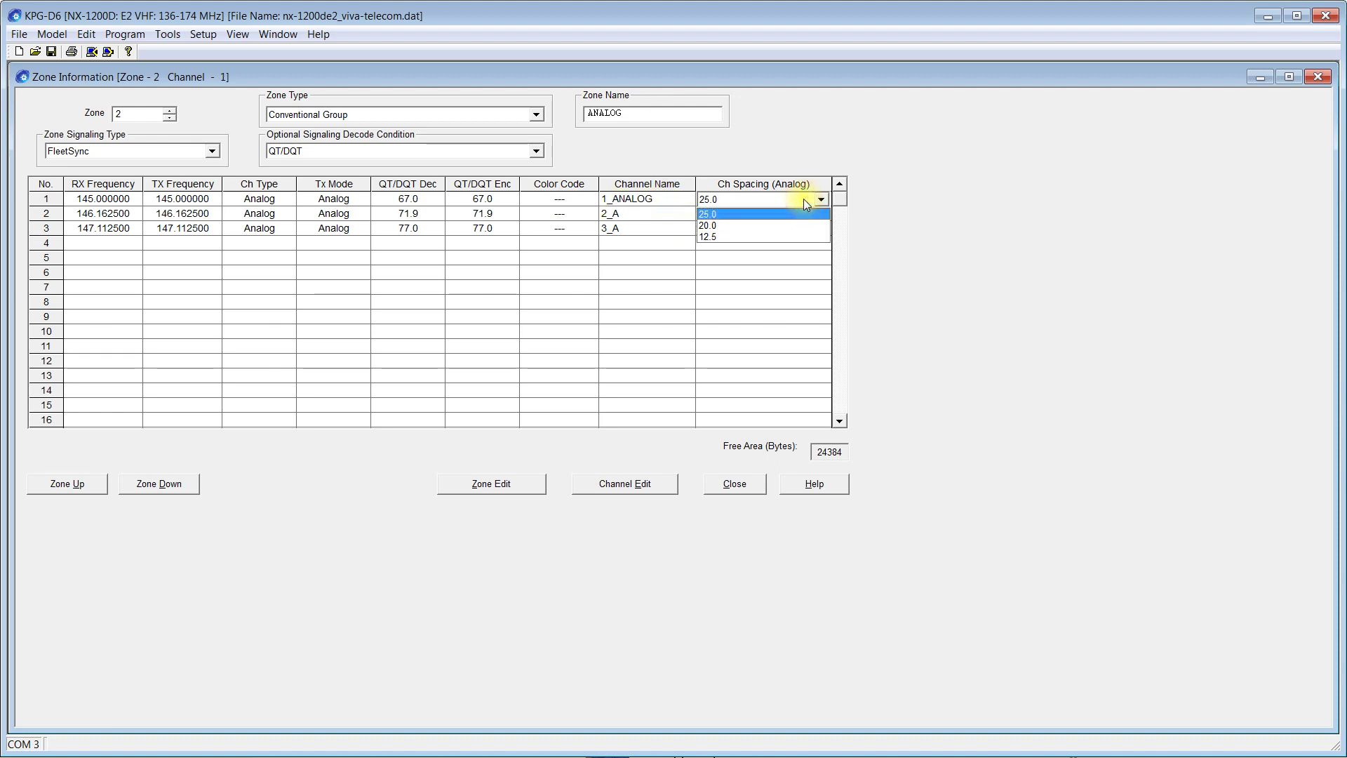
click(748, 201)
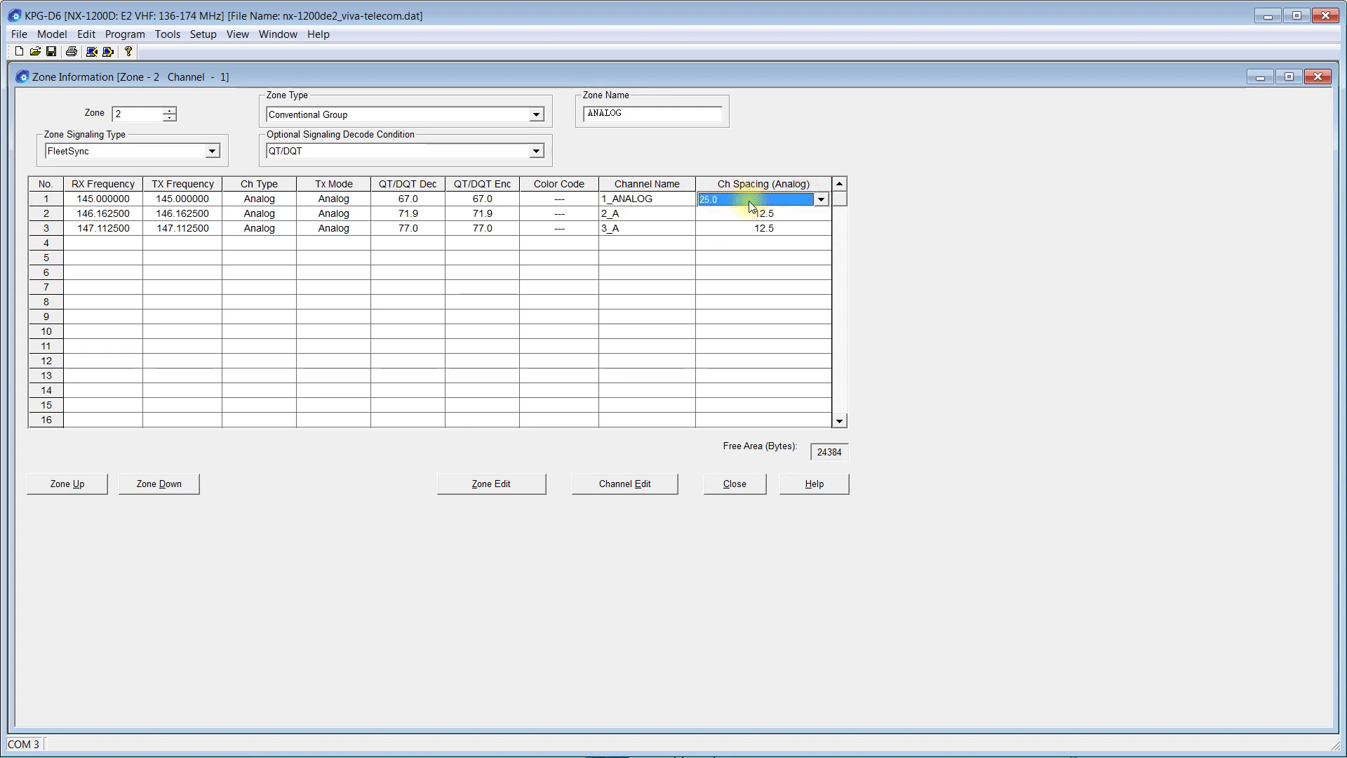
- Open the detailed settings of channel 1 in zone 2 and review its transmit power options
double_click(44, 204)
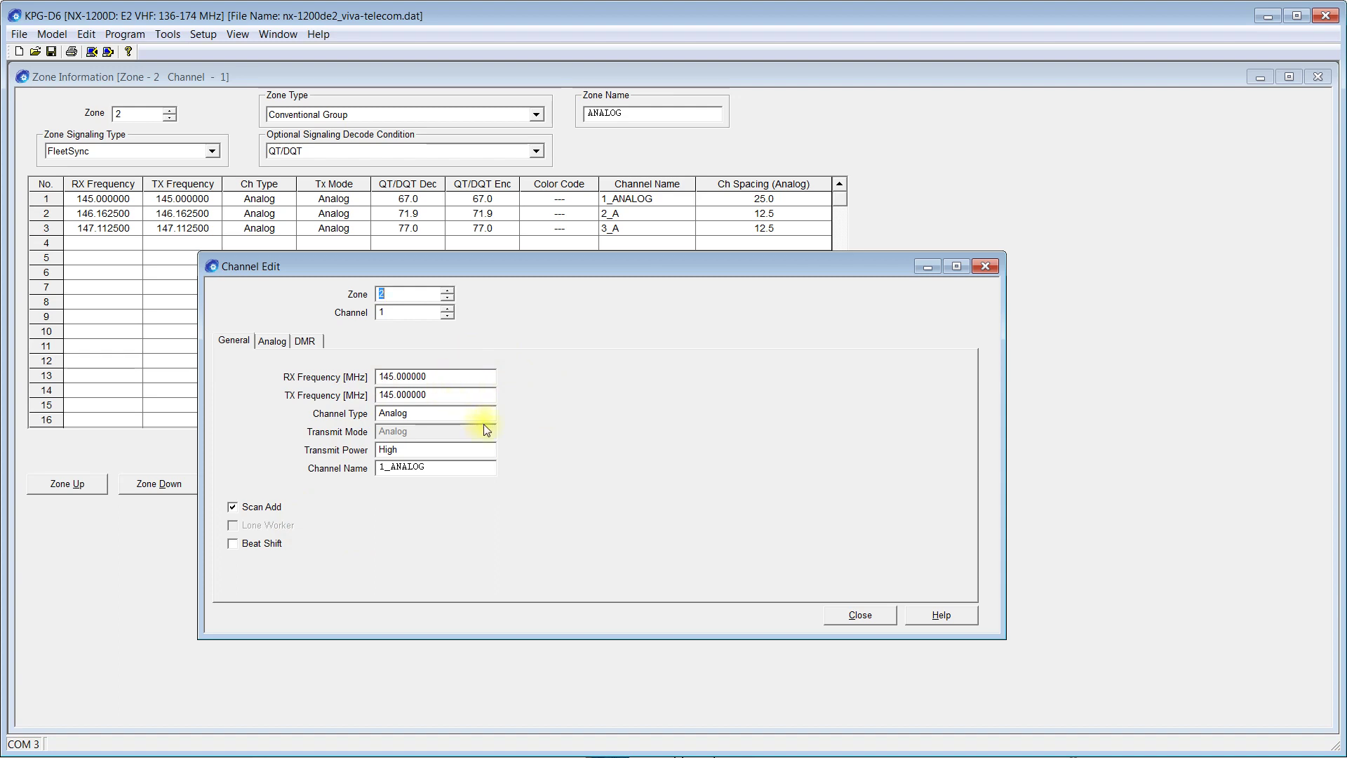
click(419, 448)
click(415, 449)
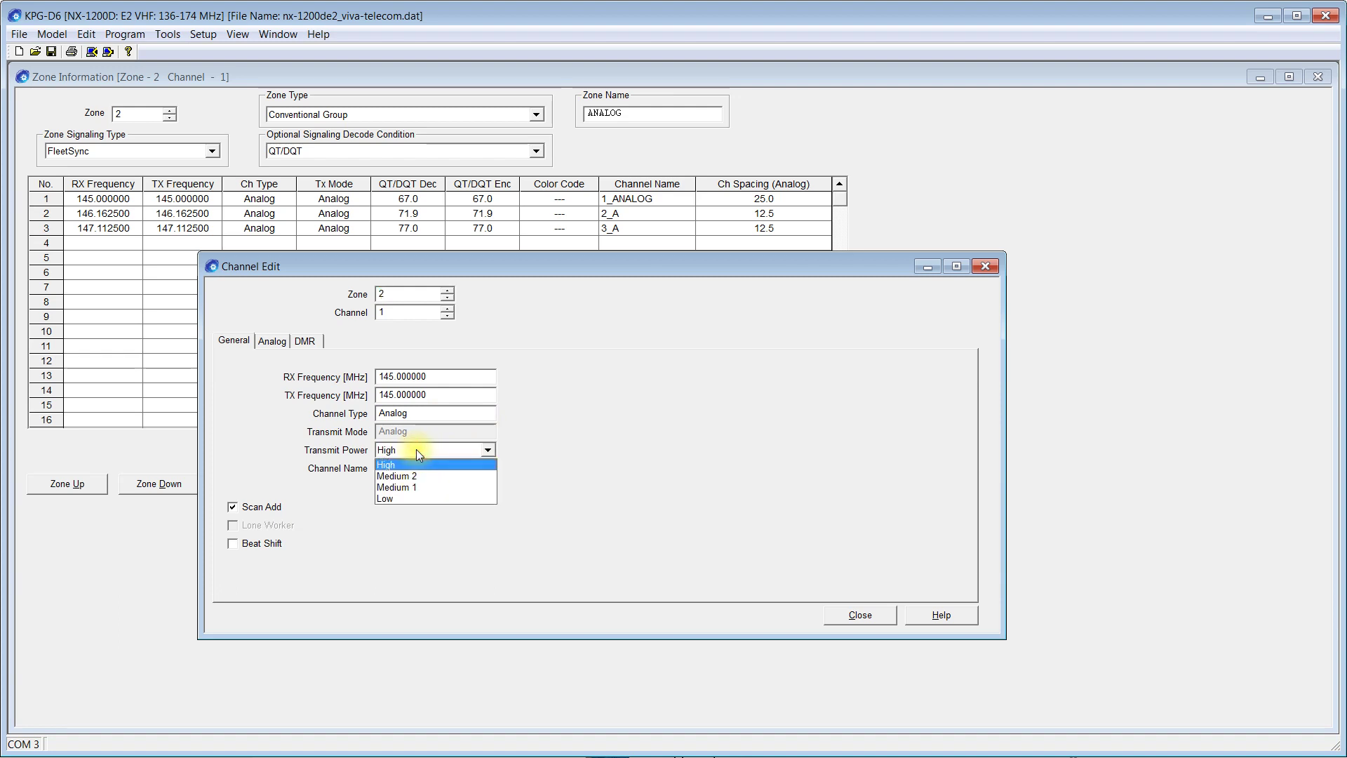
click(453, 446)
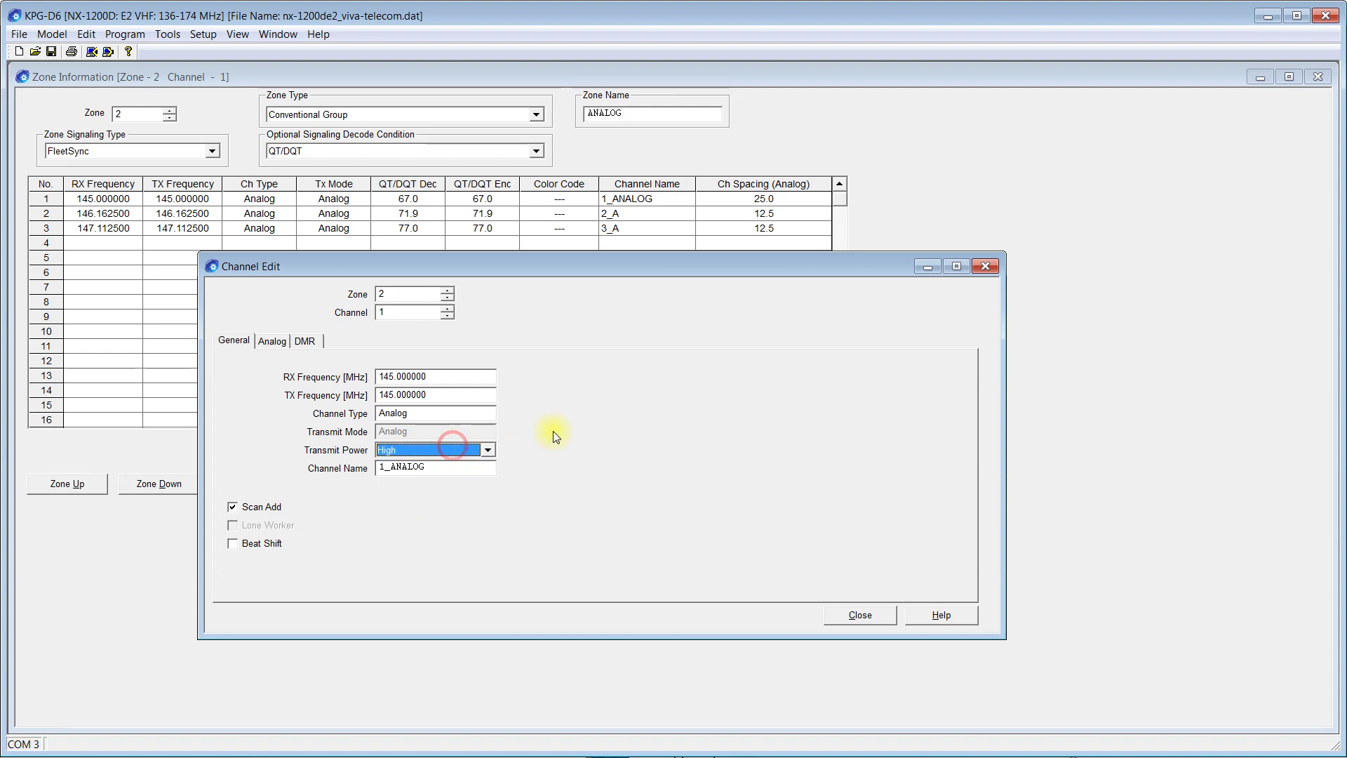
- Review channel 1's analog settings, including the Compander option, and close the channel's settings
click(277, 344)
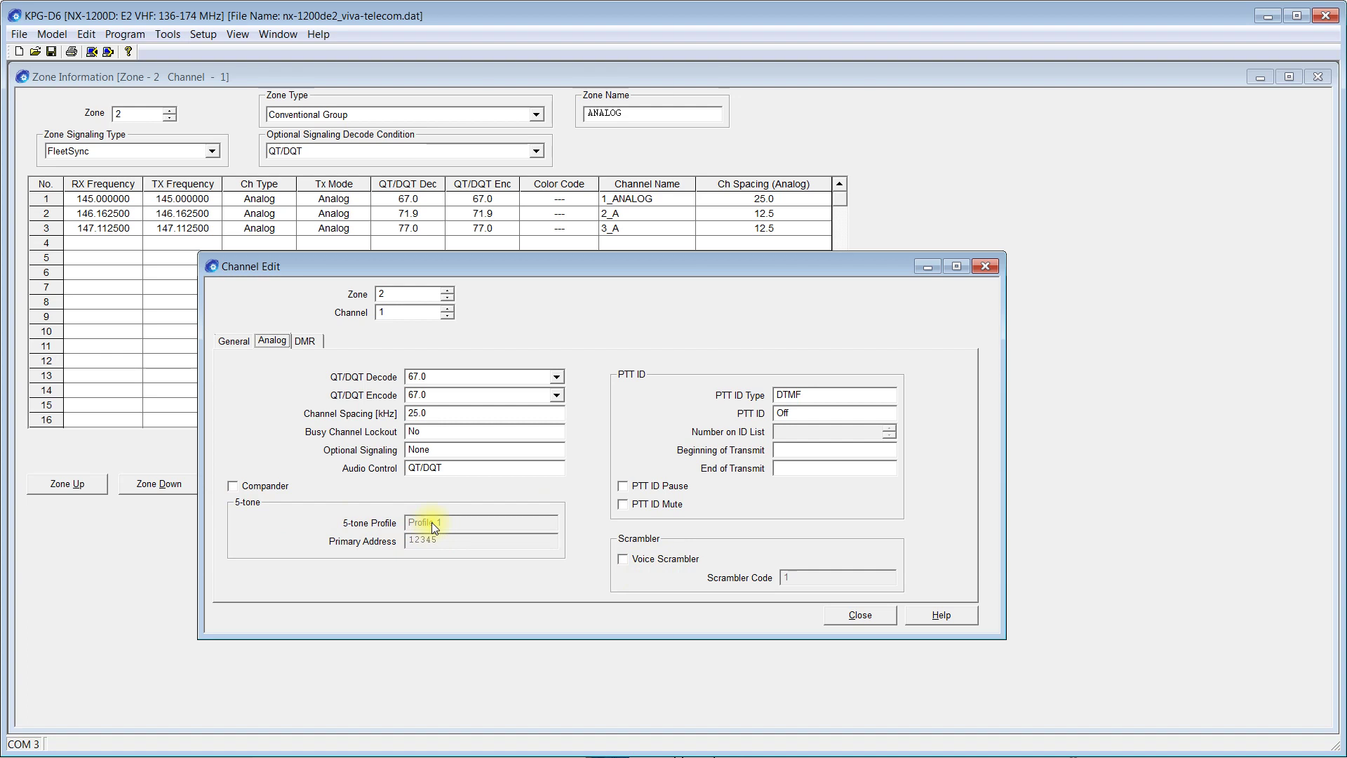
click(268, 488)
click(282, 489)
click(866, 617)
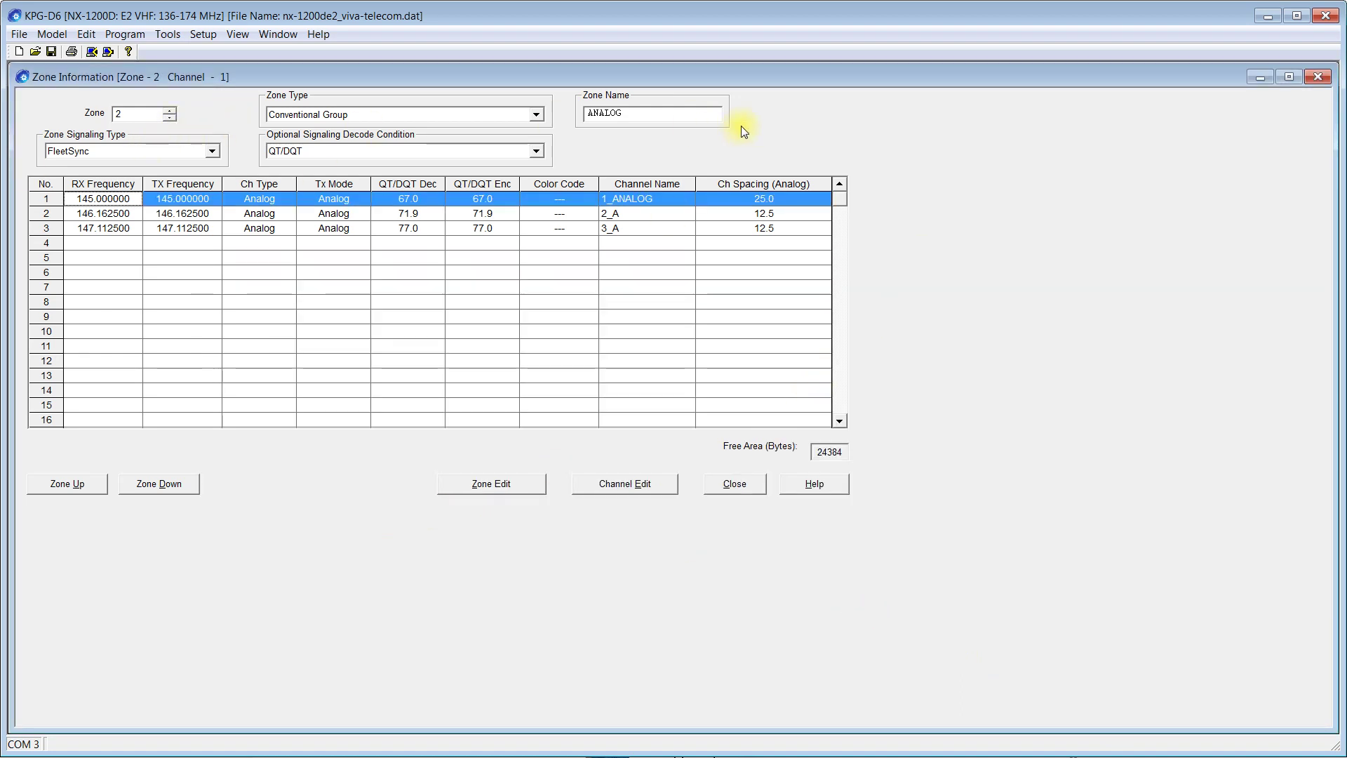
- Select the whole zone name text of zone 2
double_click(665, 113)
click(621, 113)
double_click(615, 113)
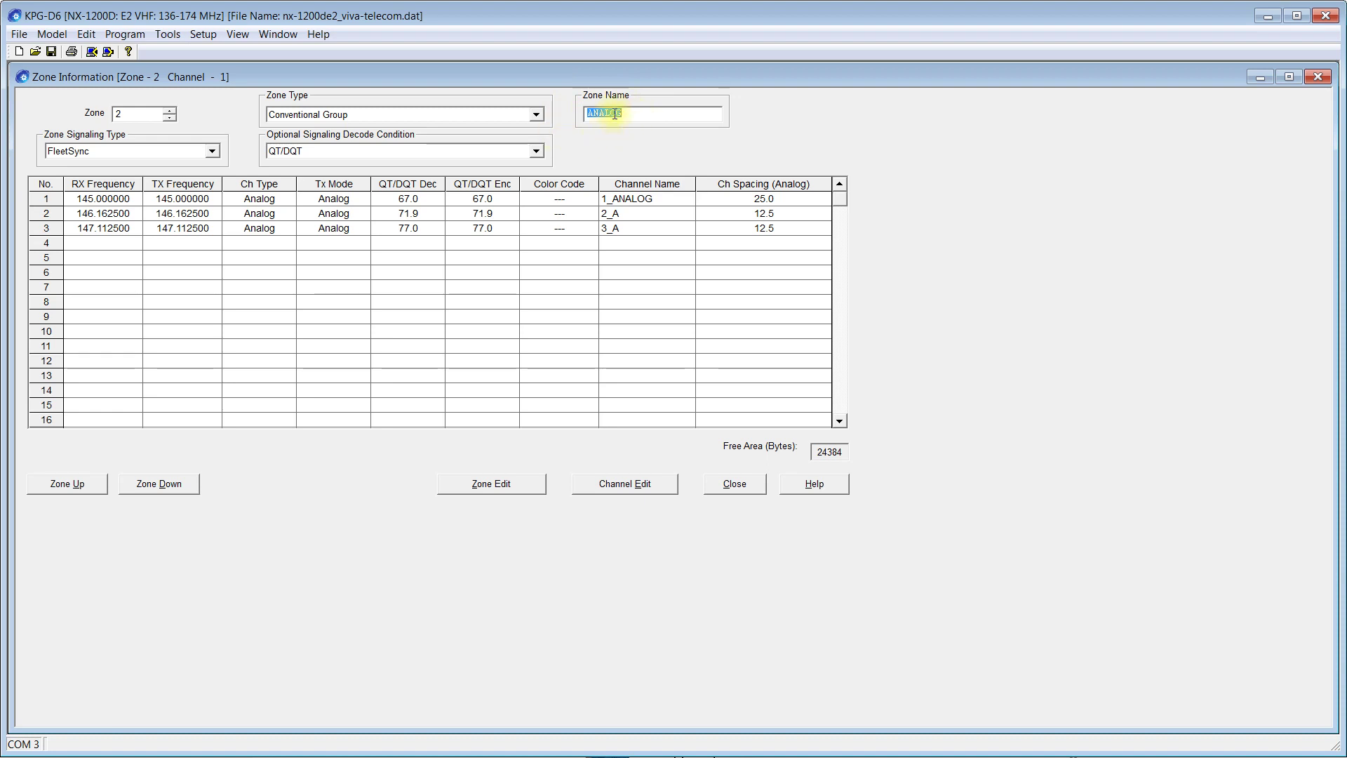
- Return to zone 1 and set the channel type of channel 1 to Mixed
click(168, 119)
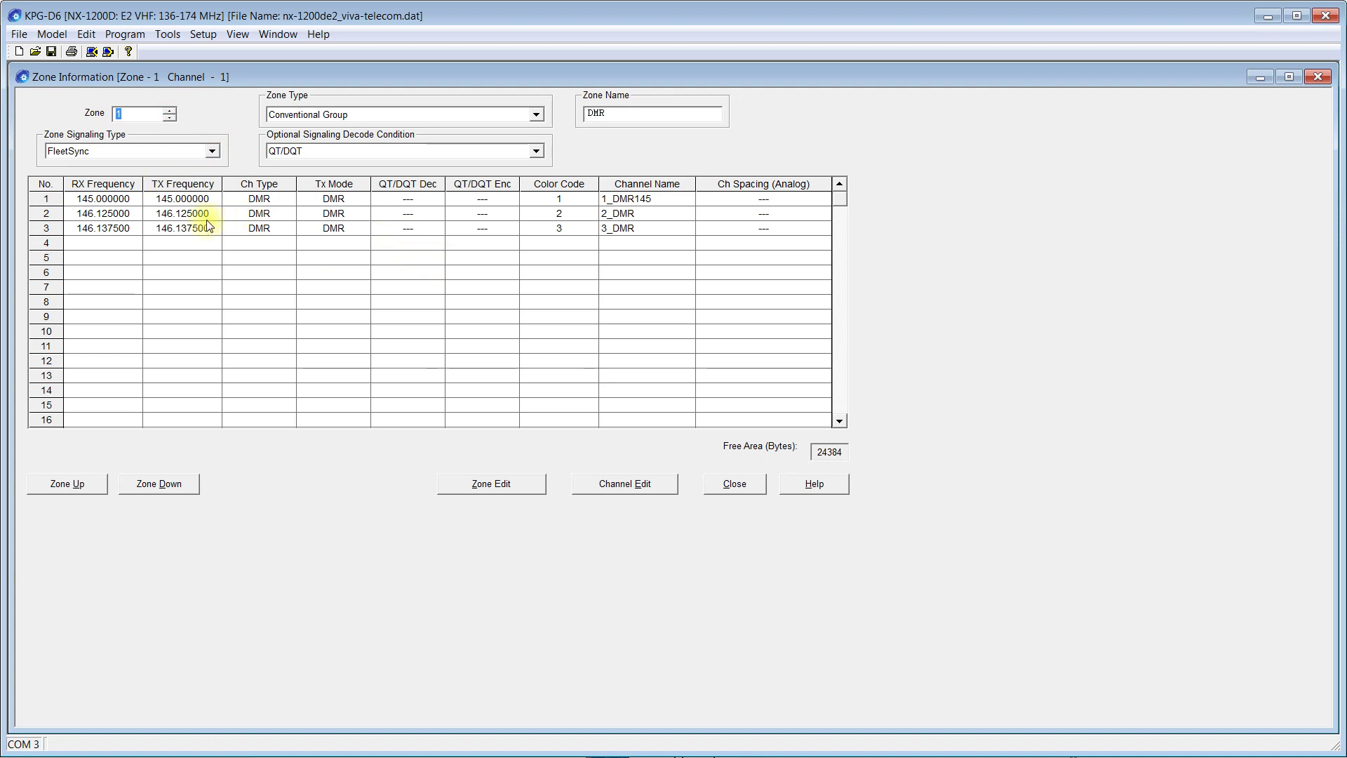
click(286, 199)
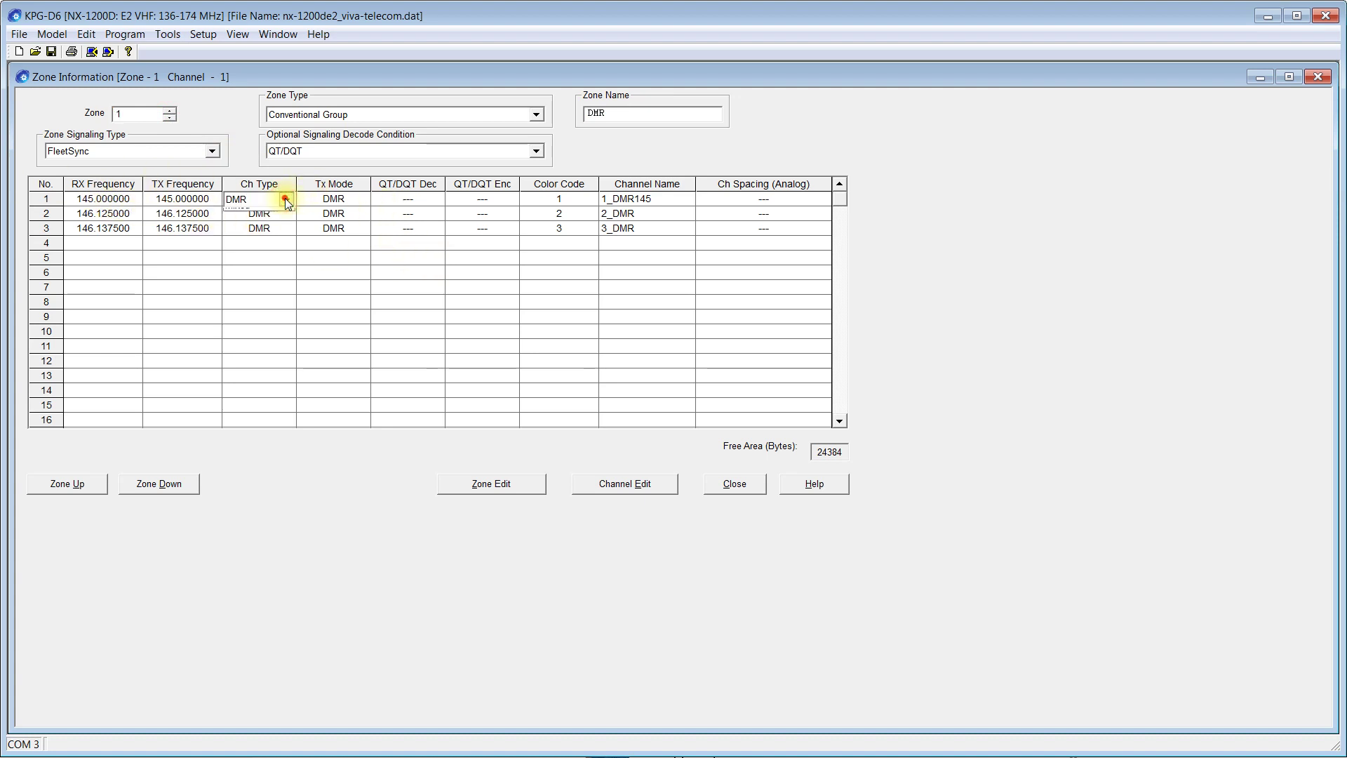
click(285, 200)
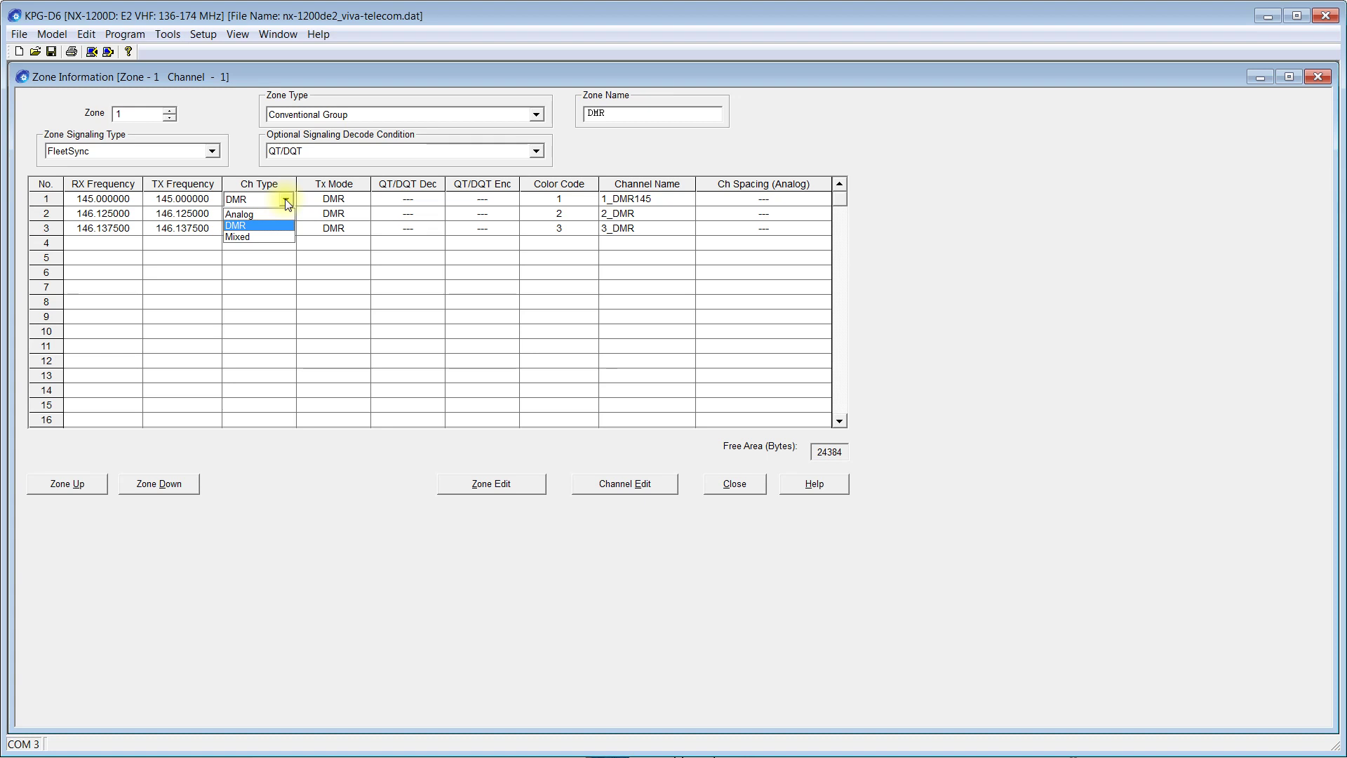
click(268, 237)
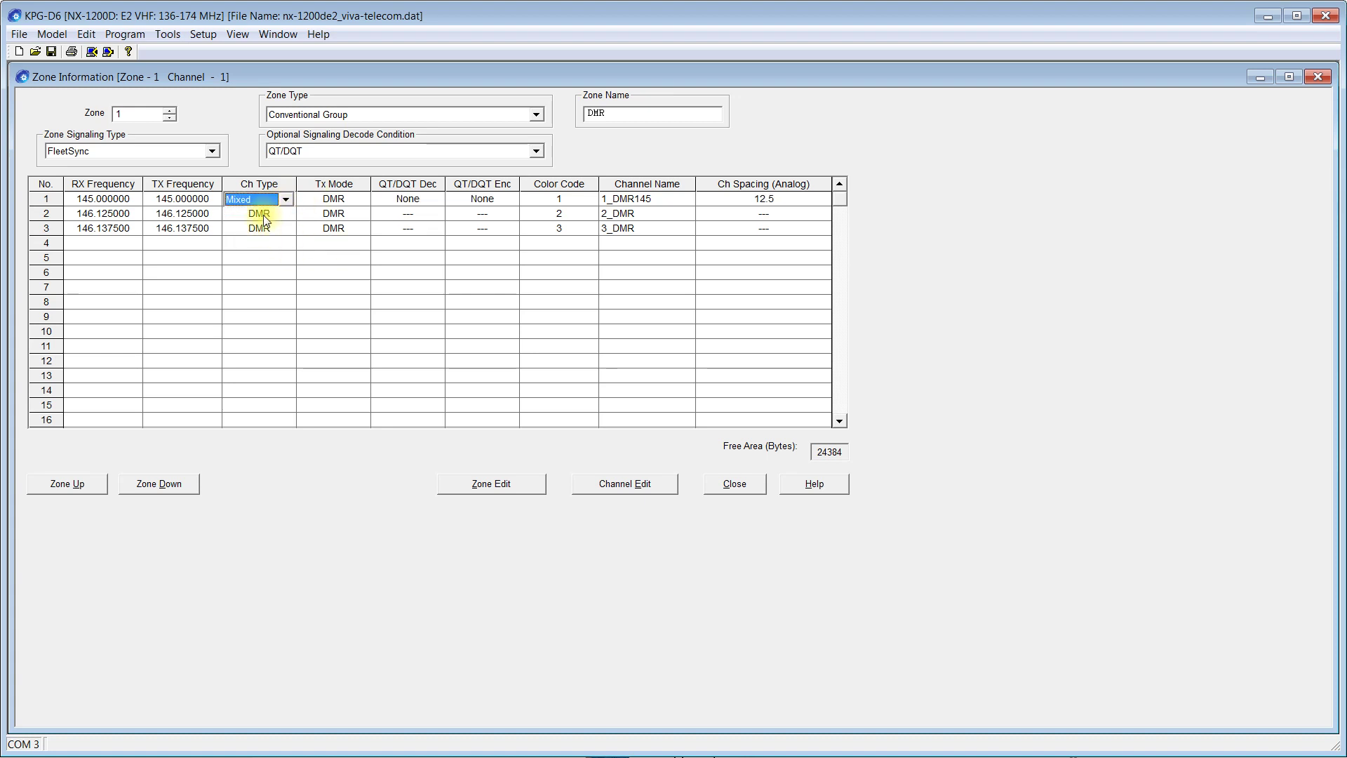
- Review the transmit mode options available for Mixed channel 1 in zone 1
click(358, 198)
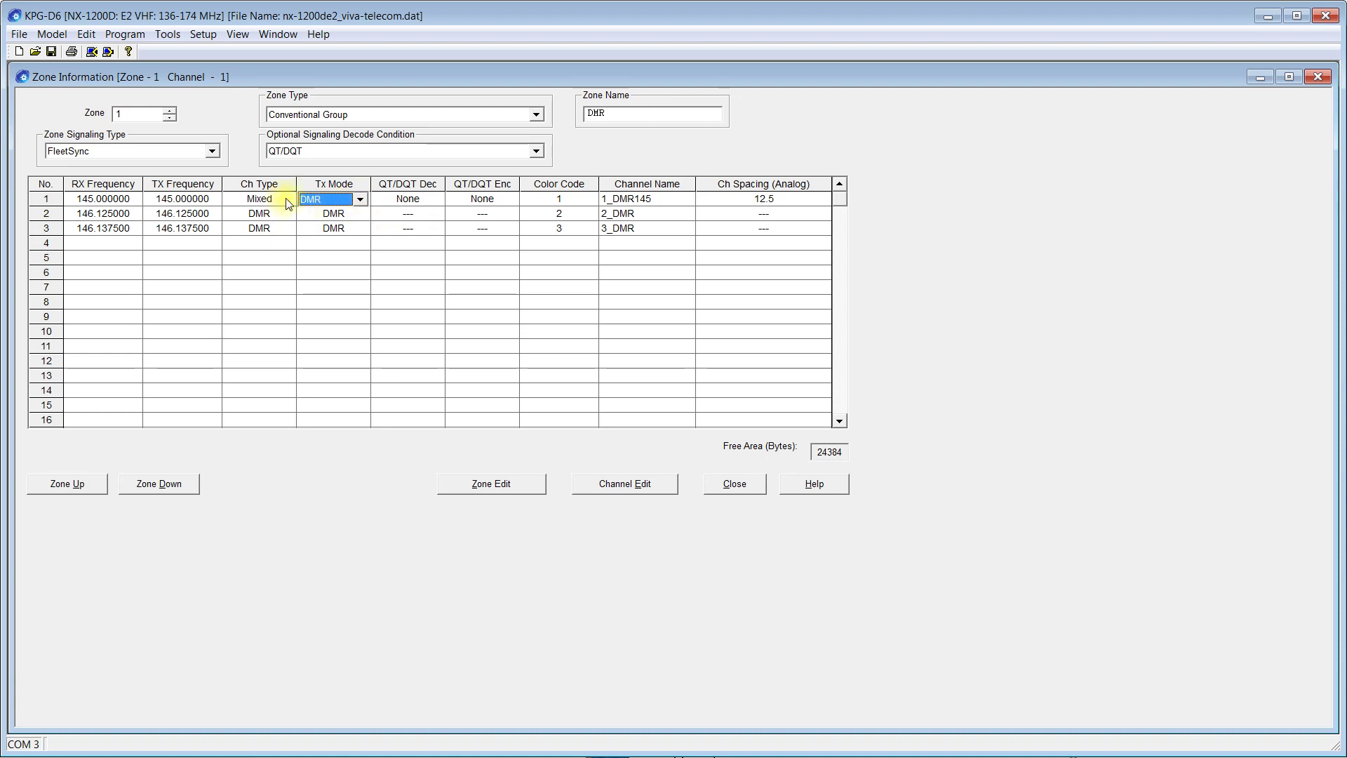
click(326, 200)
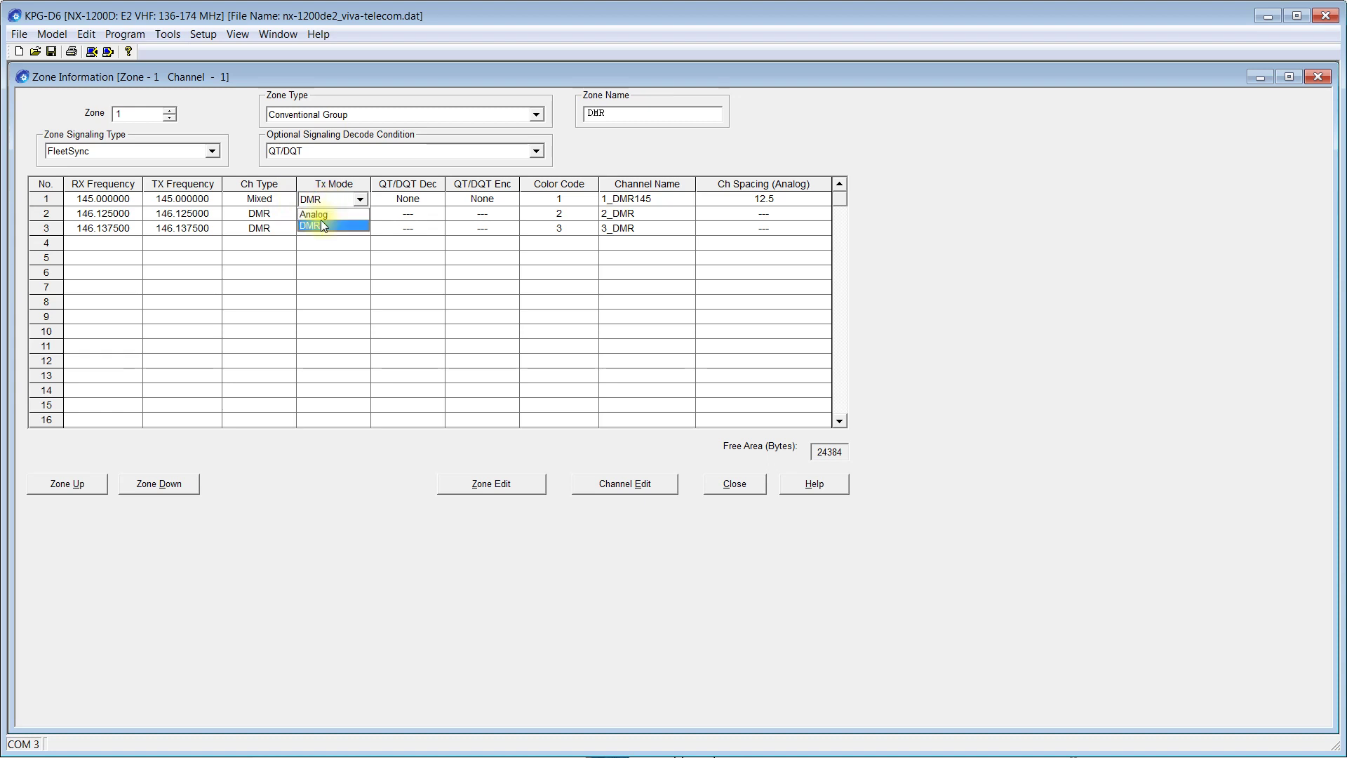
click(348, 198)
click(359, 200)
click(360, 201)
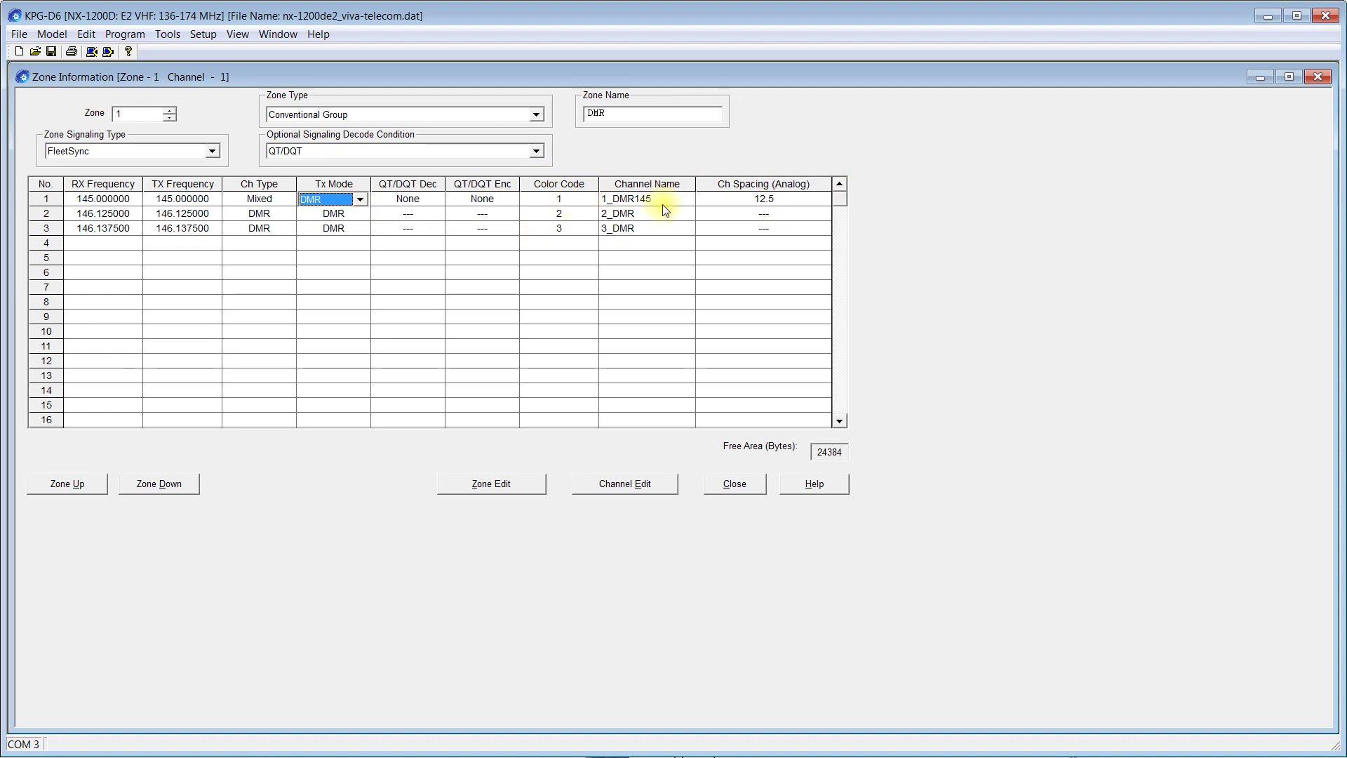
- Check channel 1's analog channel spacing and set its channel type to DMR
click(800, 202)
click(260, 199)
click(261, 200)
click(258, 236)
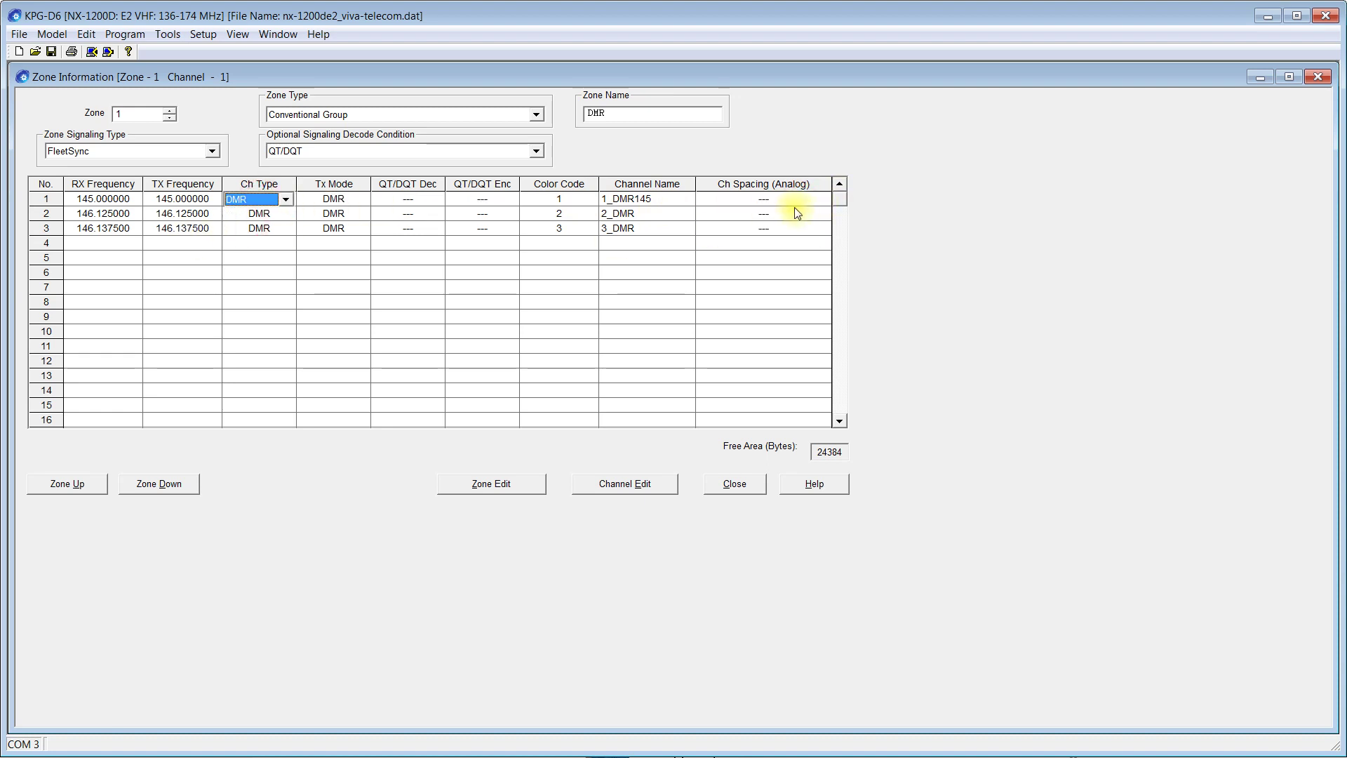
- Open the detailed settings of channel 1 in zone 1 and review its DMR color code options
double_click(49, 202)
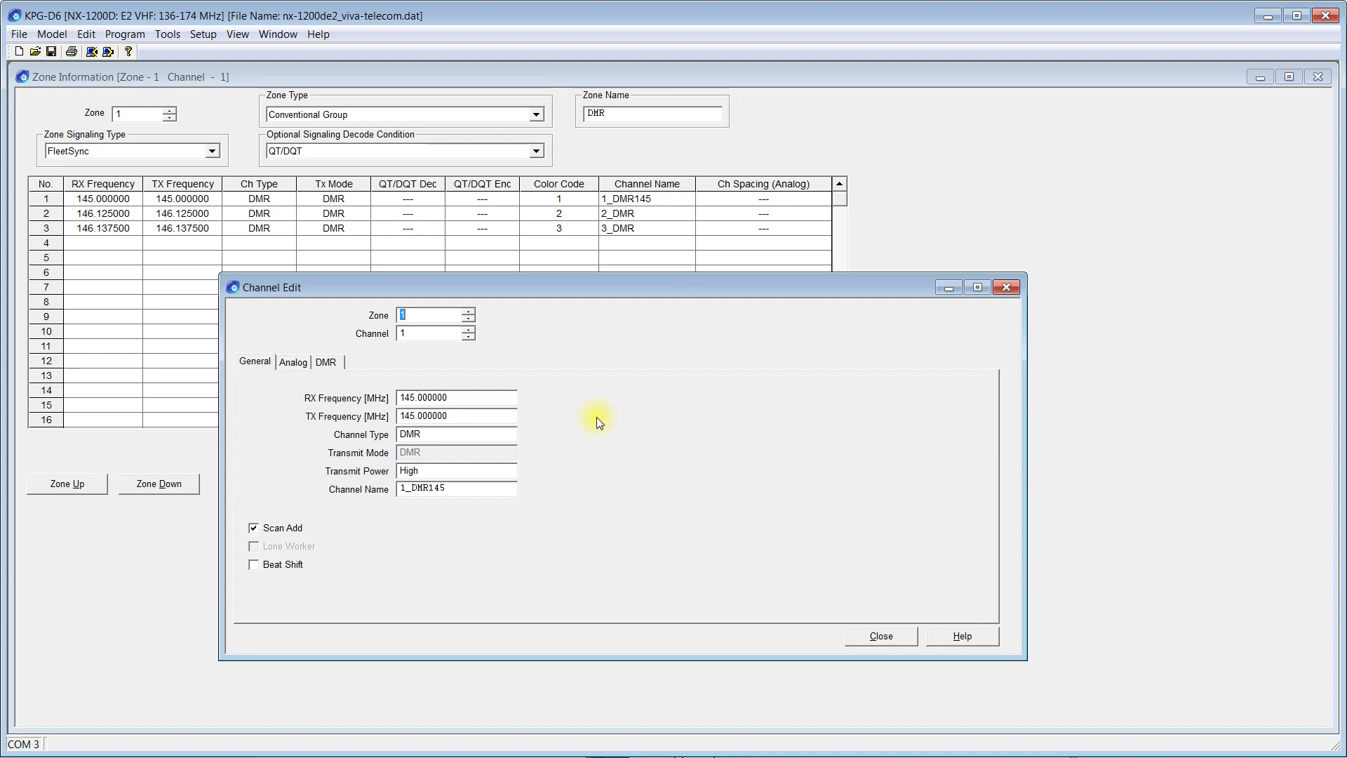
click(325, 361)
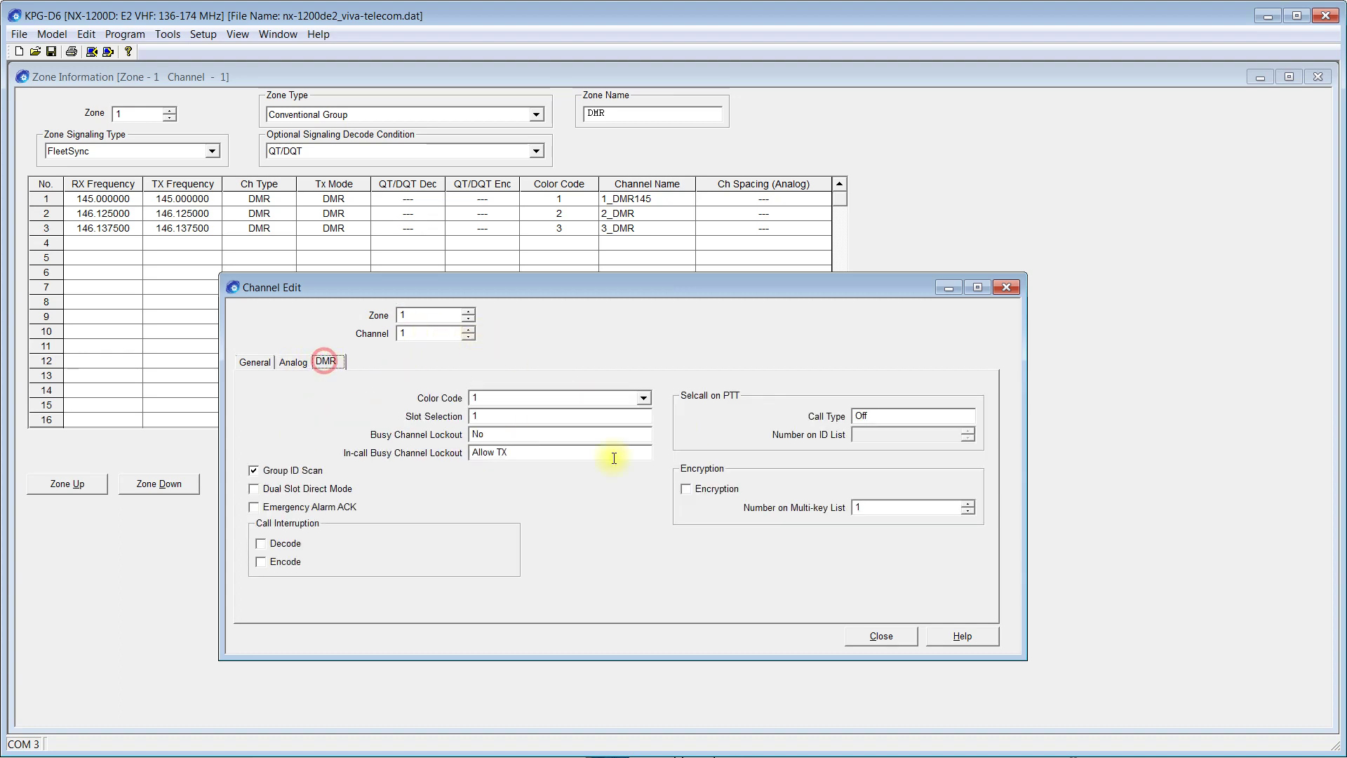
click(649, 395)
drag(642, 457, 638, 486)
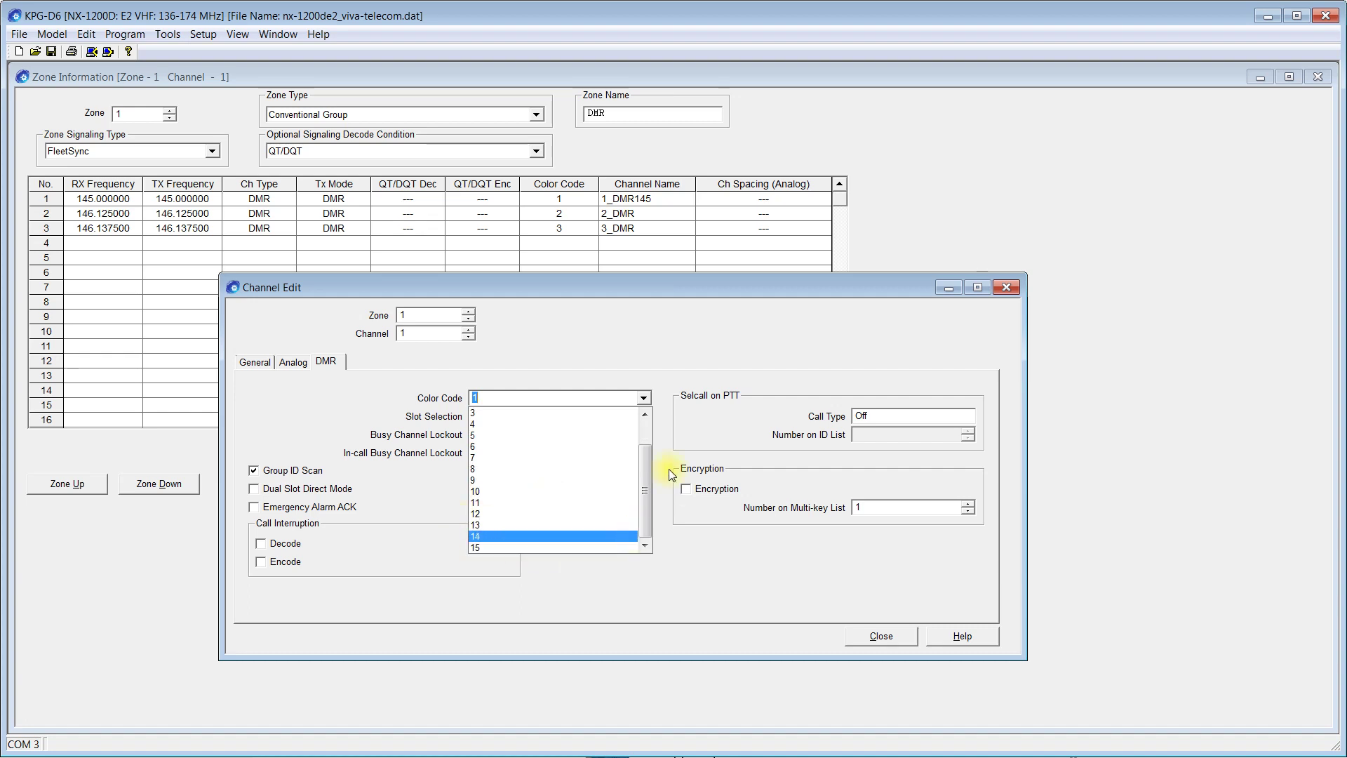
click(673, 426)
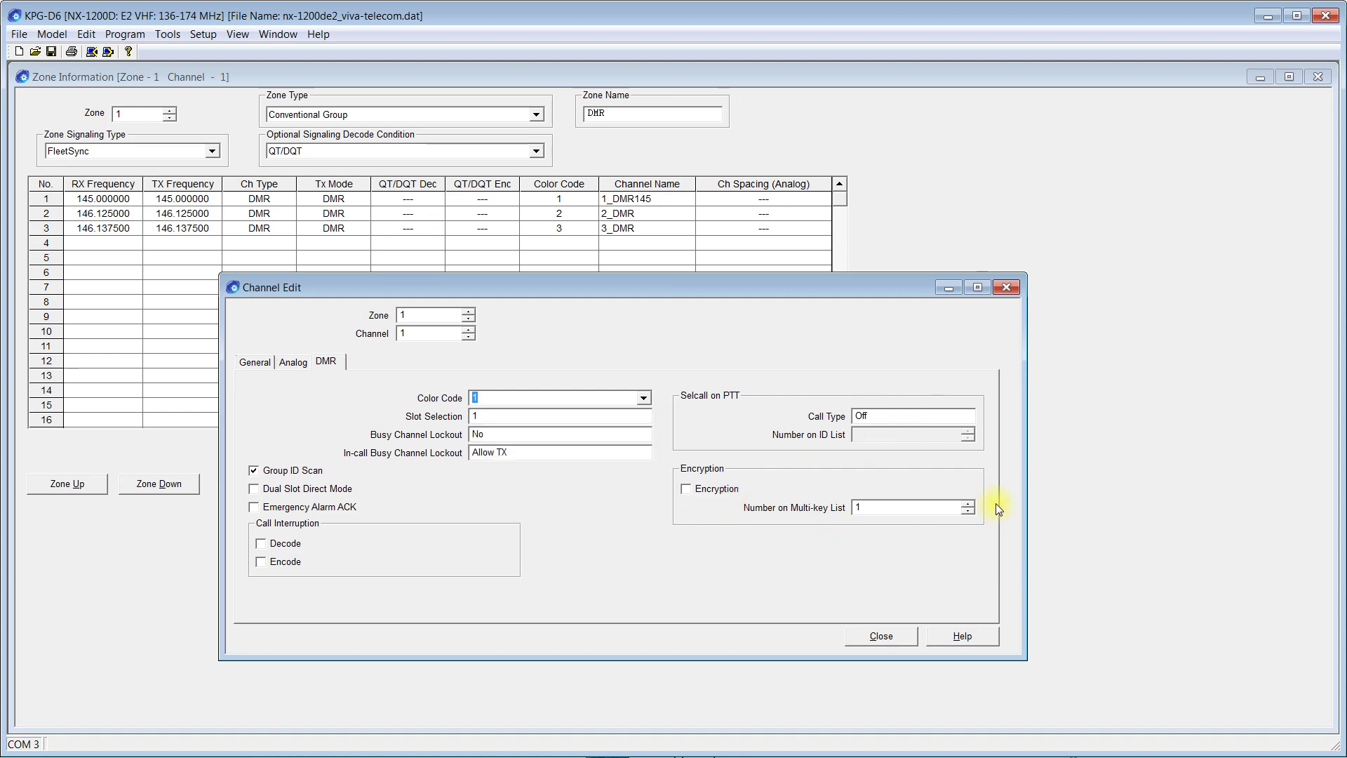
- Examine the call type options for Selcall on PTT in channel 1's DMR settings
click(899, 416)
click(898, 416)
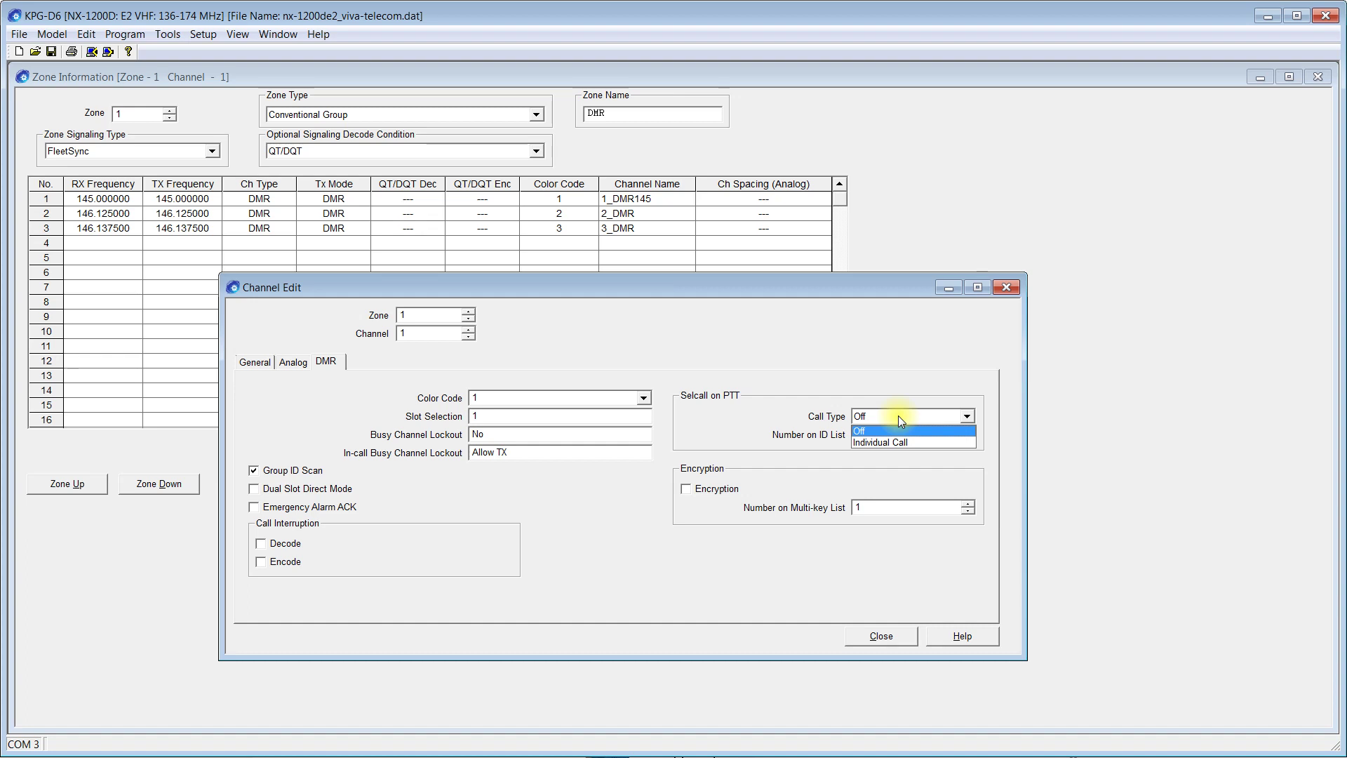
click(904, 416)
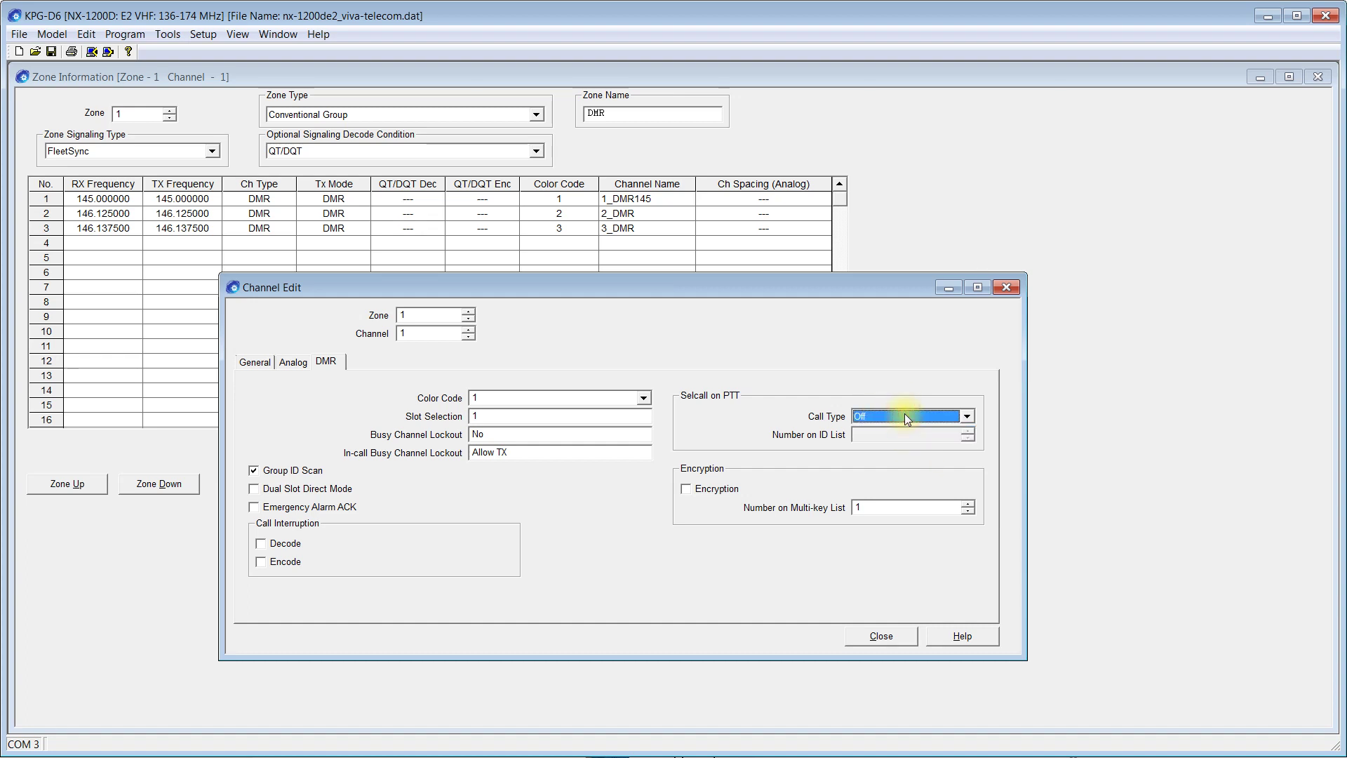
click(903, 419)
click(903, 418)
- Review channel 1's slot selection, In-call Busy Channel Lockout and encryption key settings, and close the channel's settings
click(504, 398)
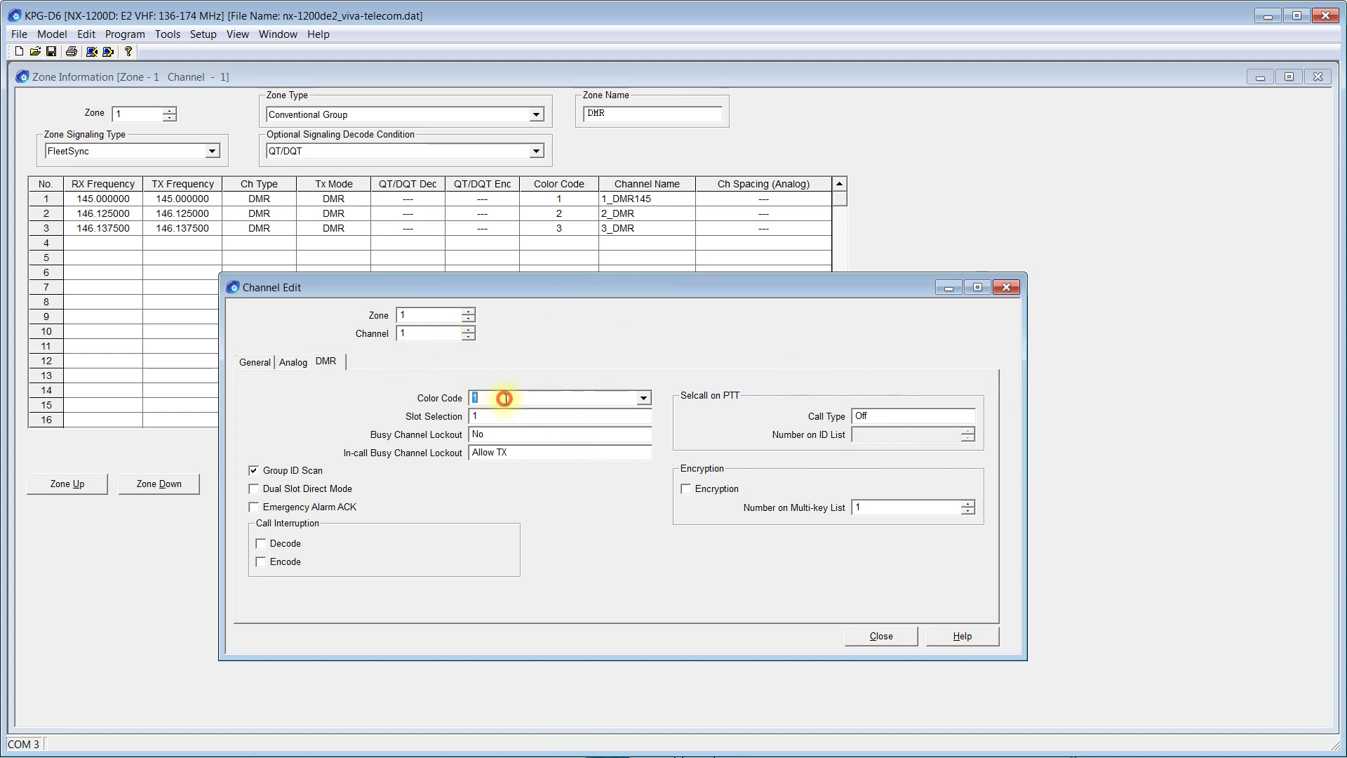
click(508, 417)
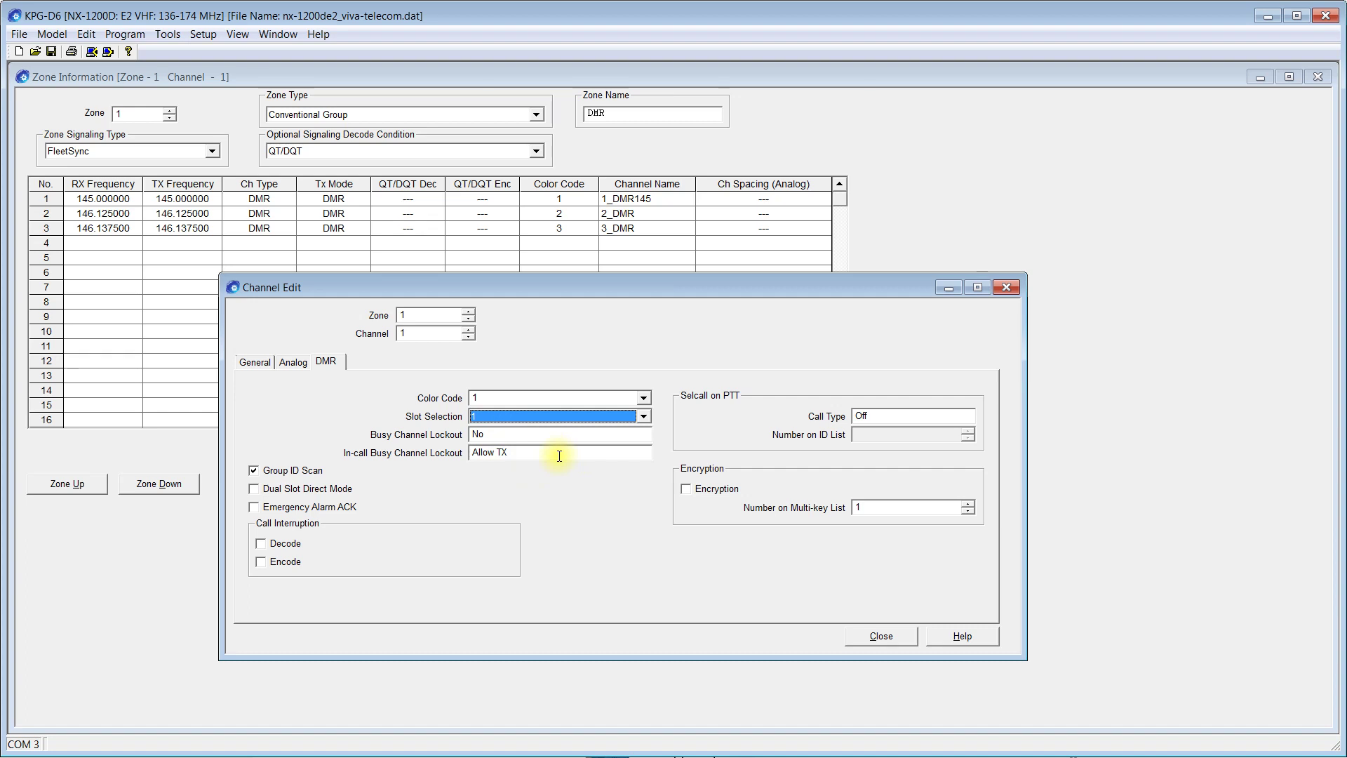
click(522, 449)
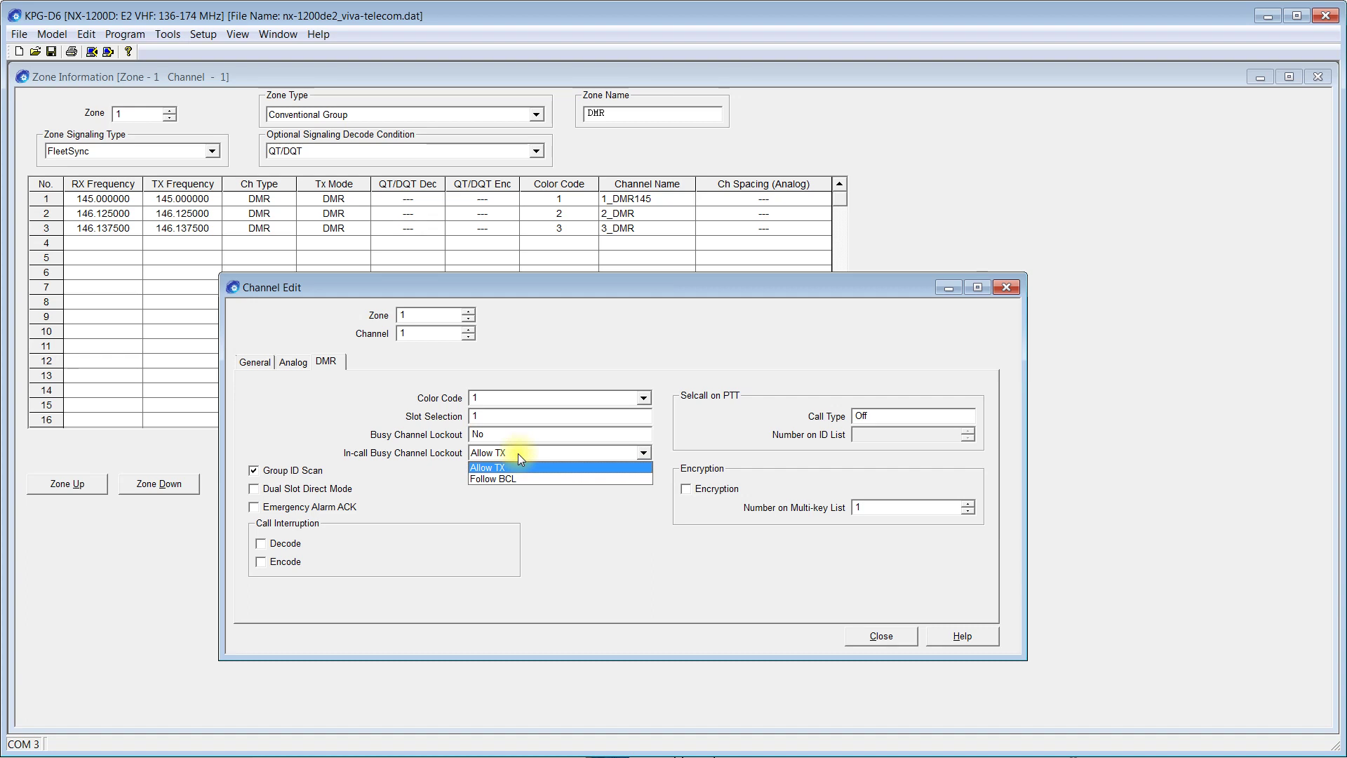
click(497, 467)
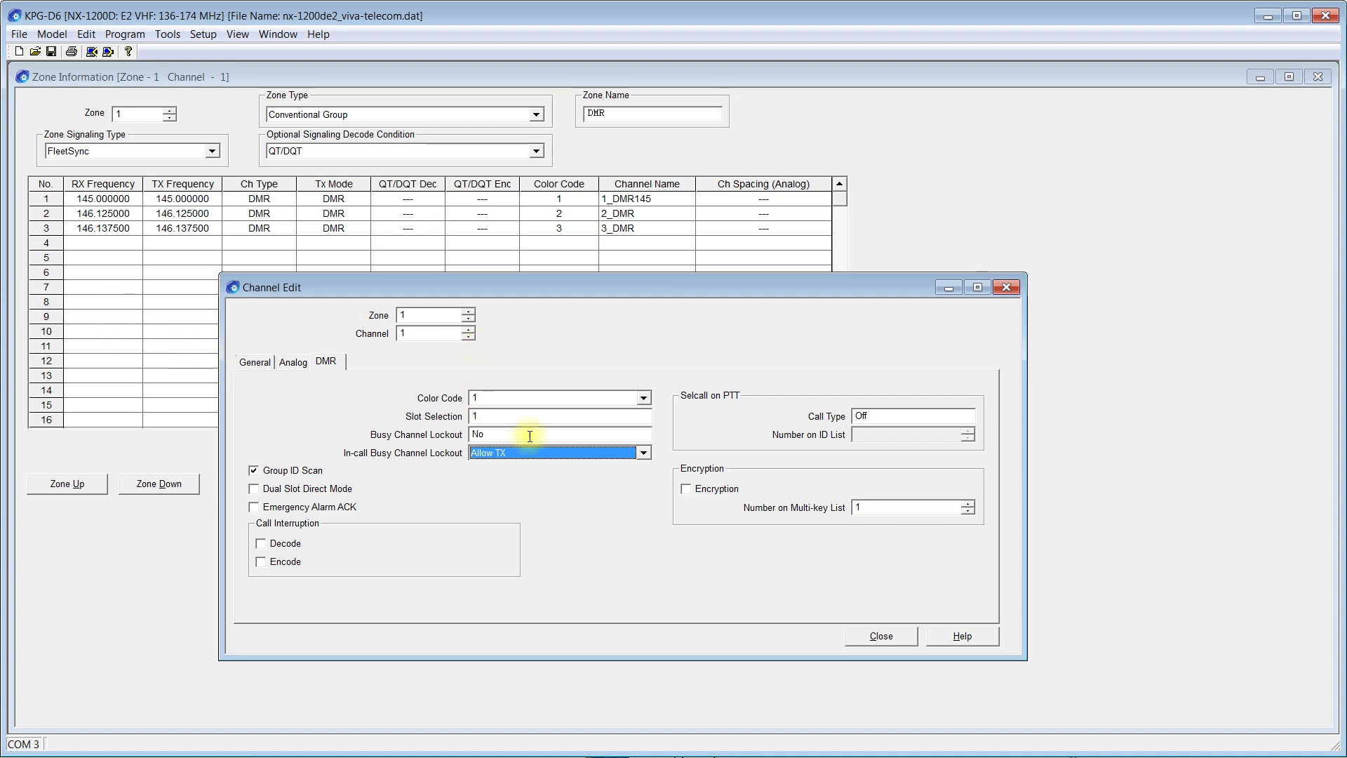
click(878, 507)
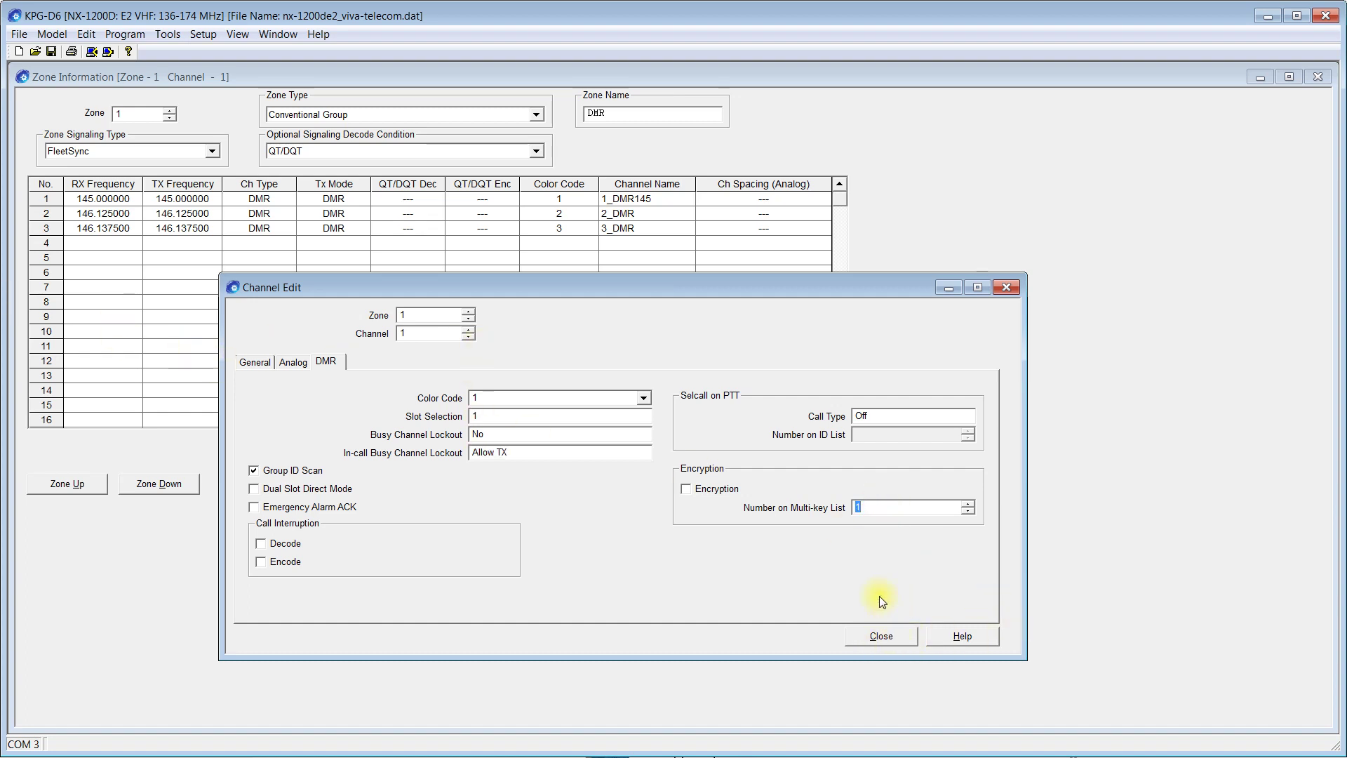
click(887, 636)
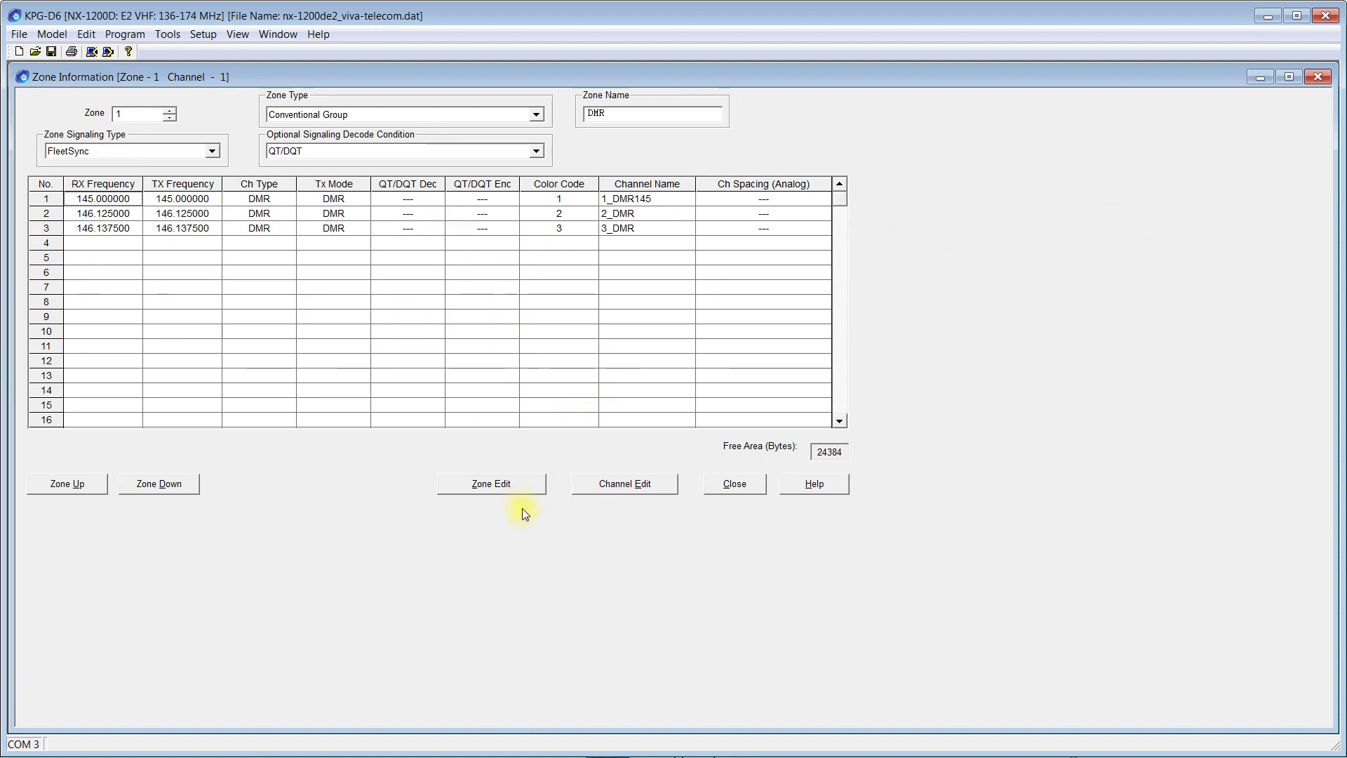
- Look over zone 1's detailed settings, close them and browse the zone's channel list
click(489, 484)
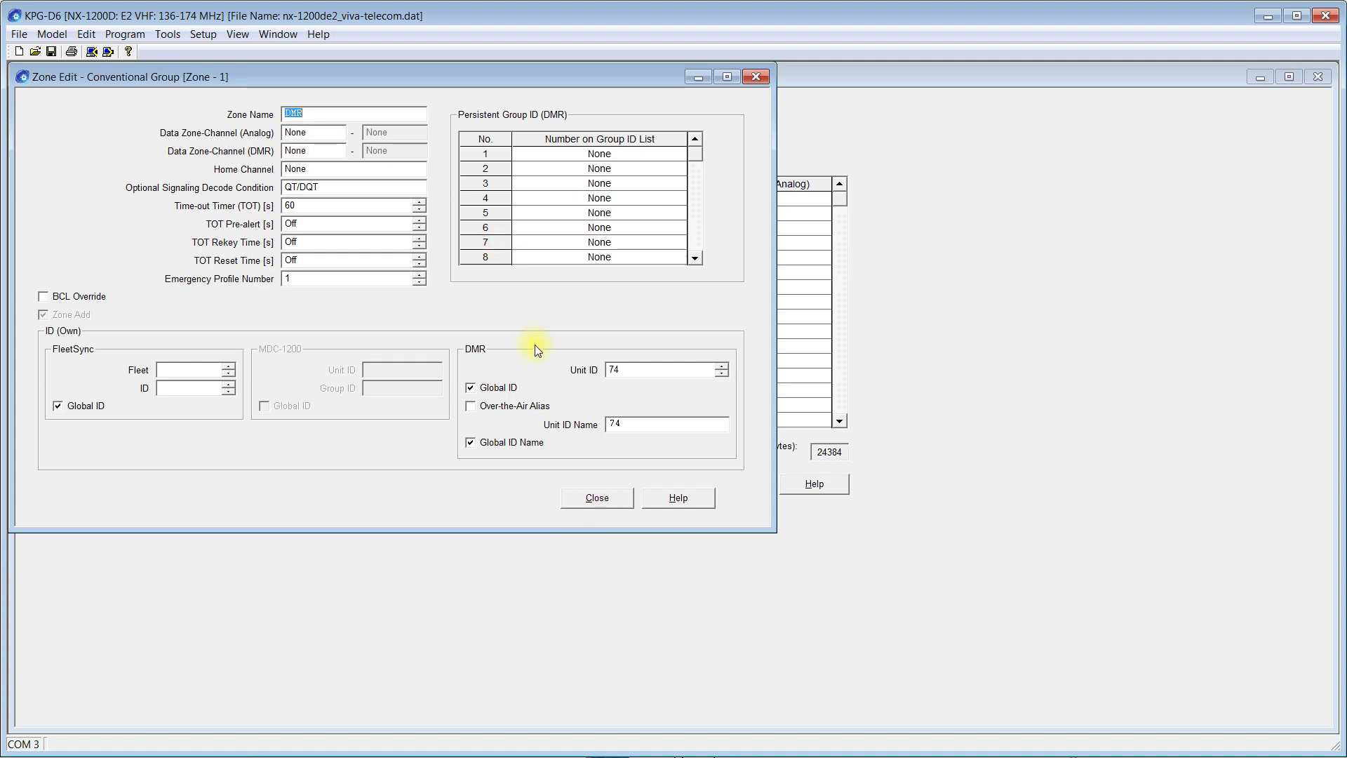
click(612, 498)
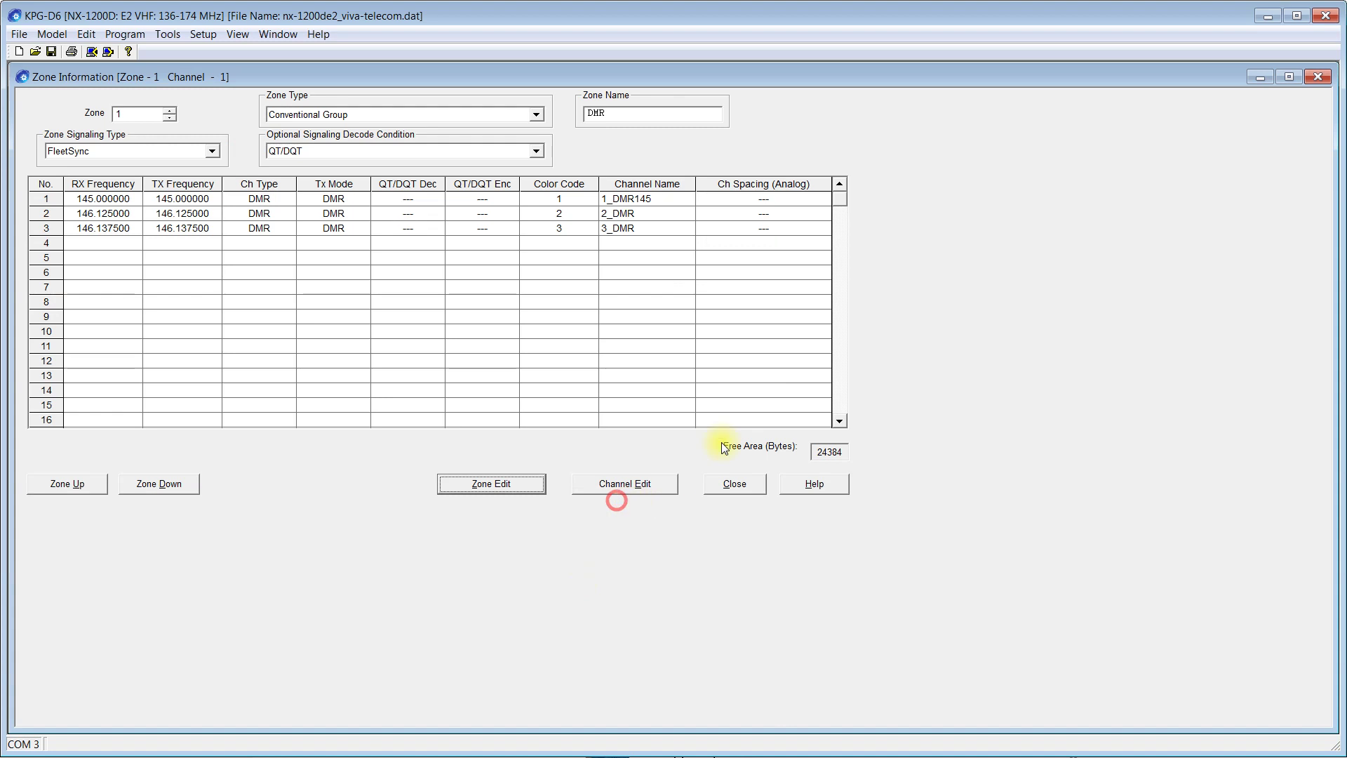
click(839, 420)
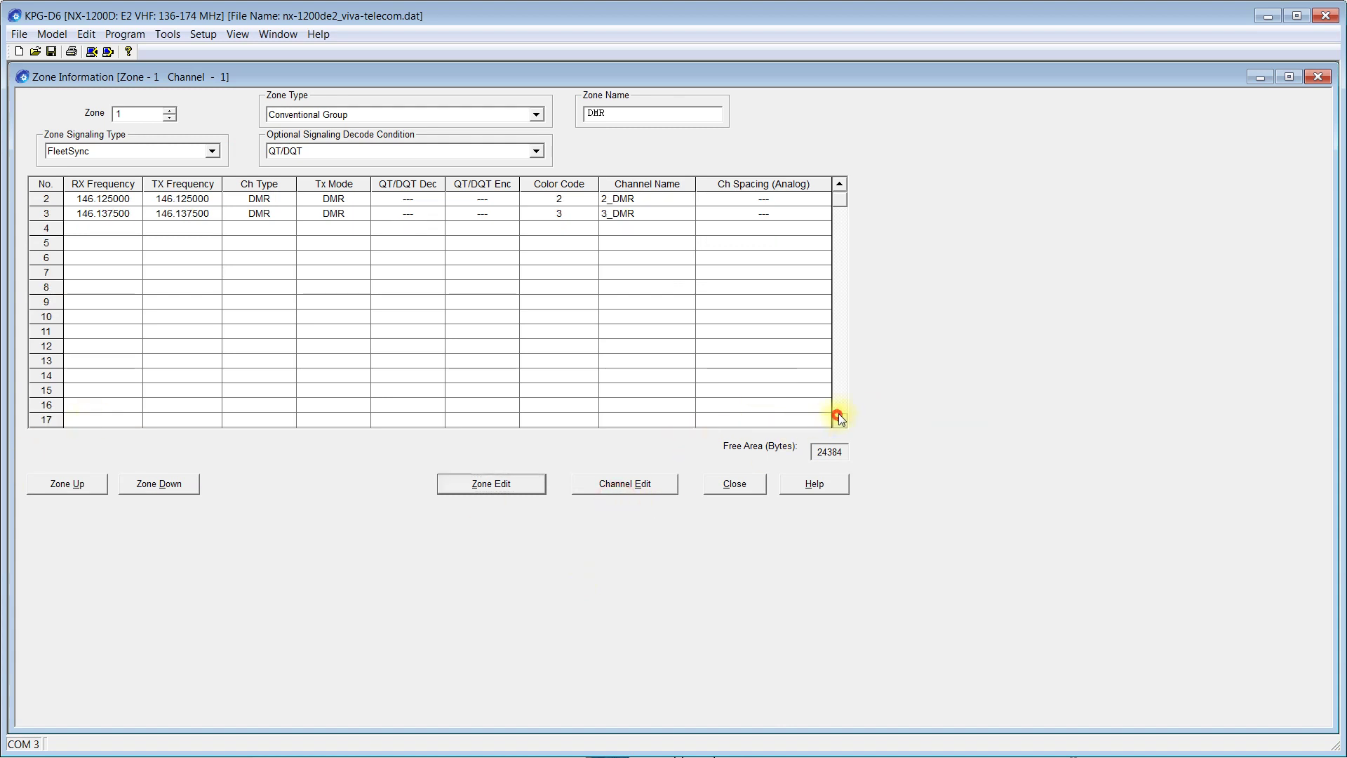
click(839, 421)
click(839, 420)
drag(840, 205, 793, 115)
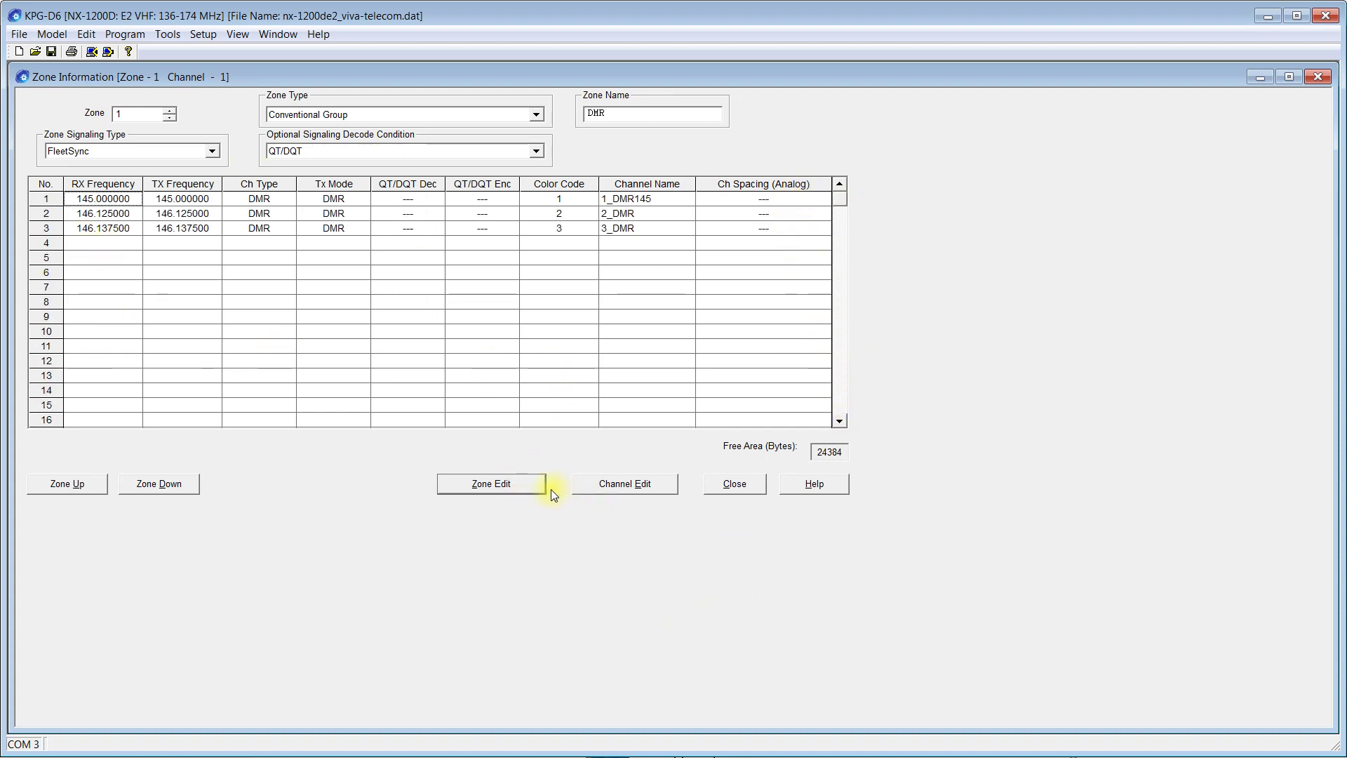
- Reopen zone 1's detailed settings, review the Time-out Timer value and close them
click(511, 486)
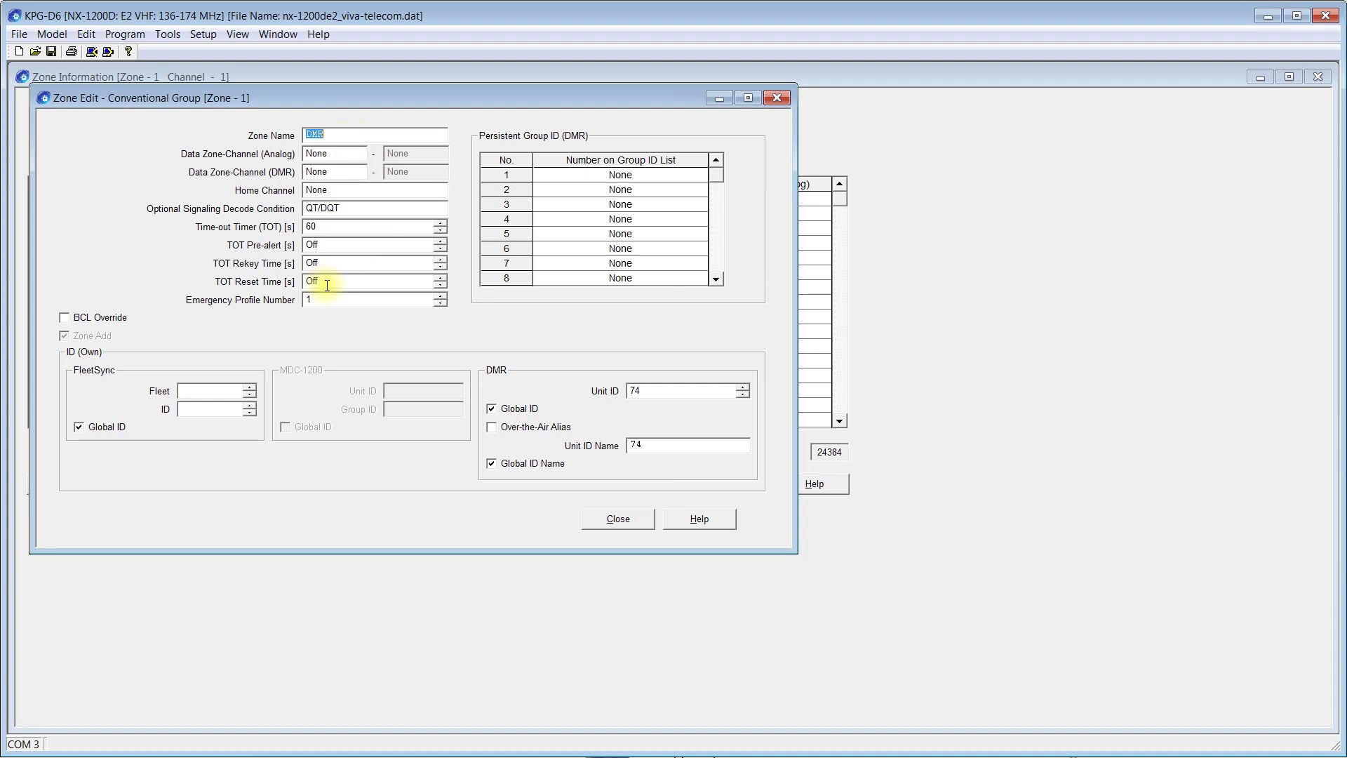
click(330, 226)
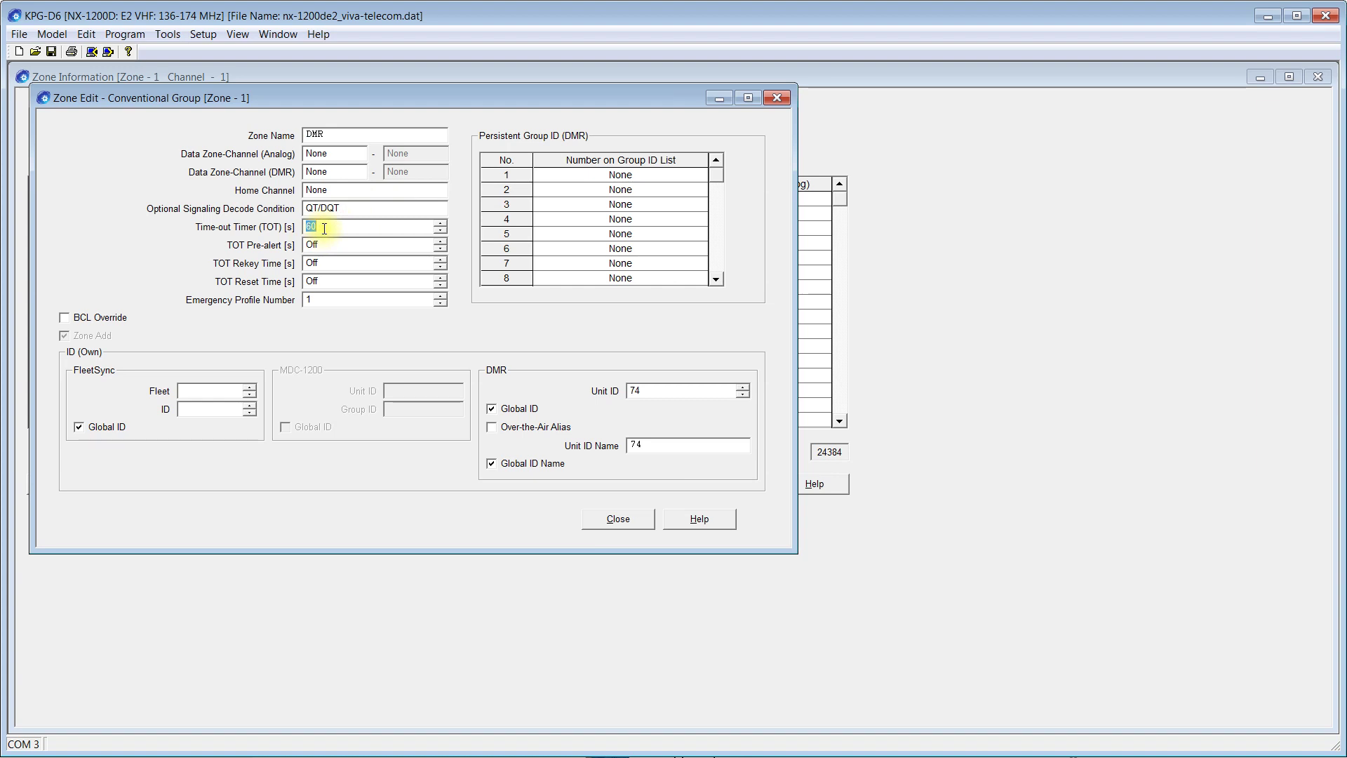
click(324, 228)
click(629, 523)
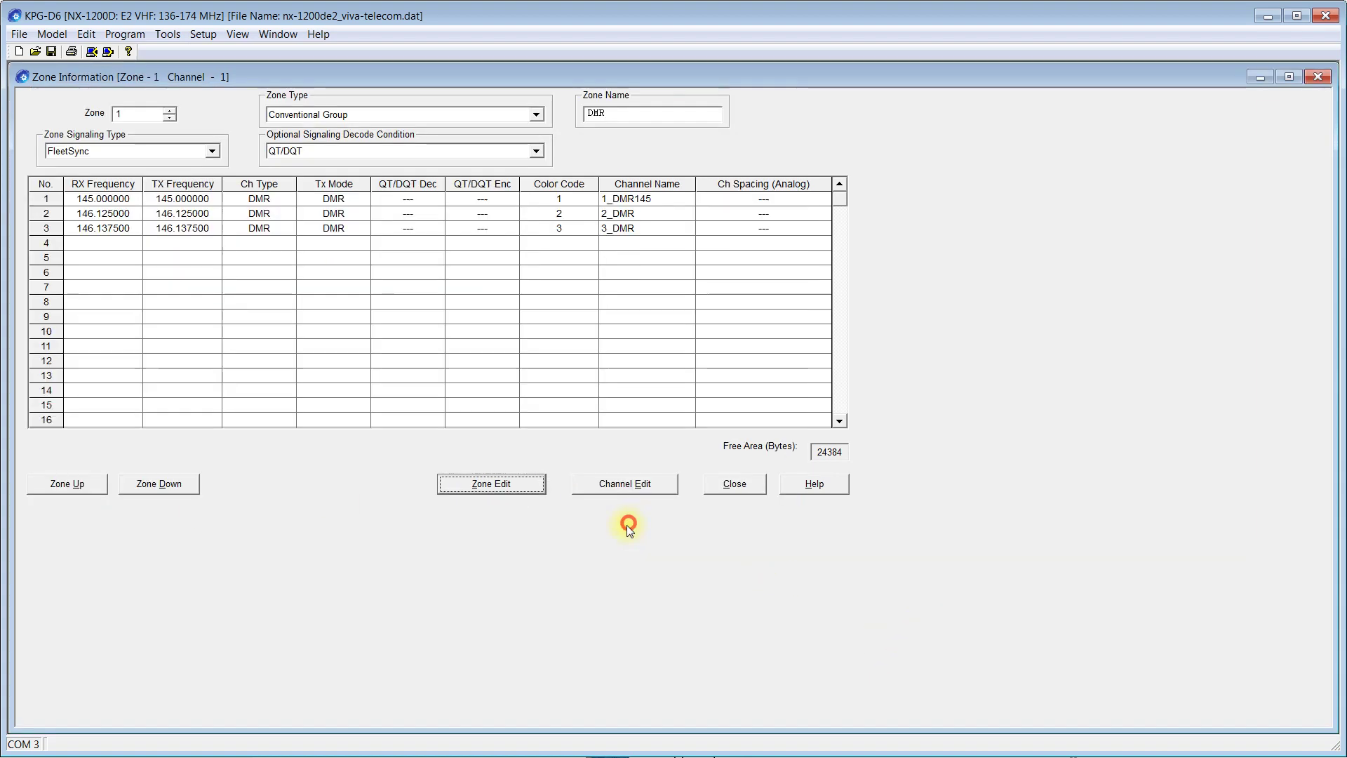
- Open Optional Features 1 and review the available Microphone Sense levels
click(48, 34)
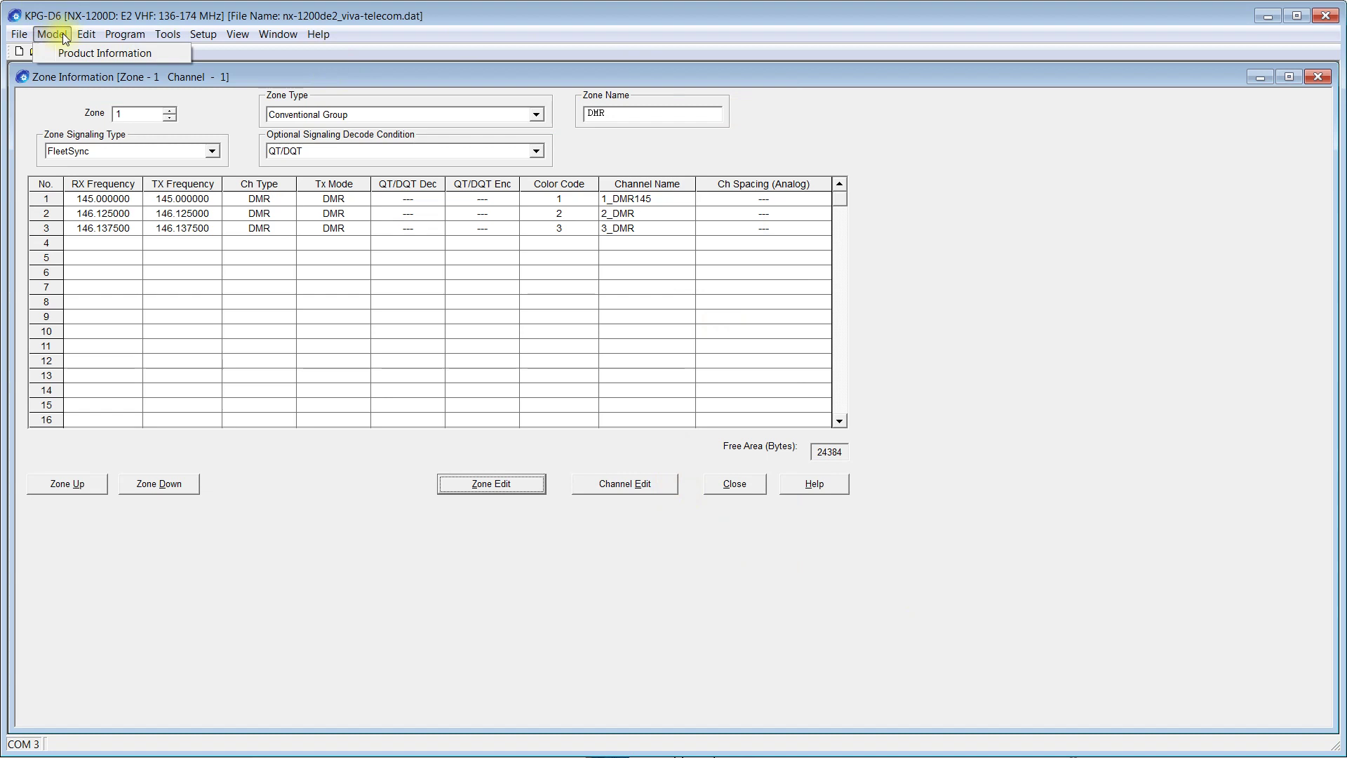
mouse_move(82, 40)
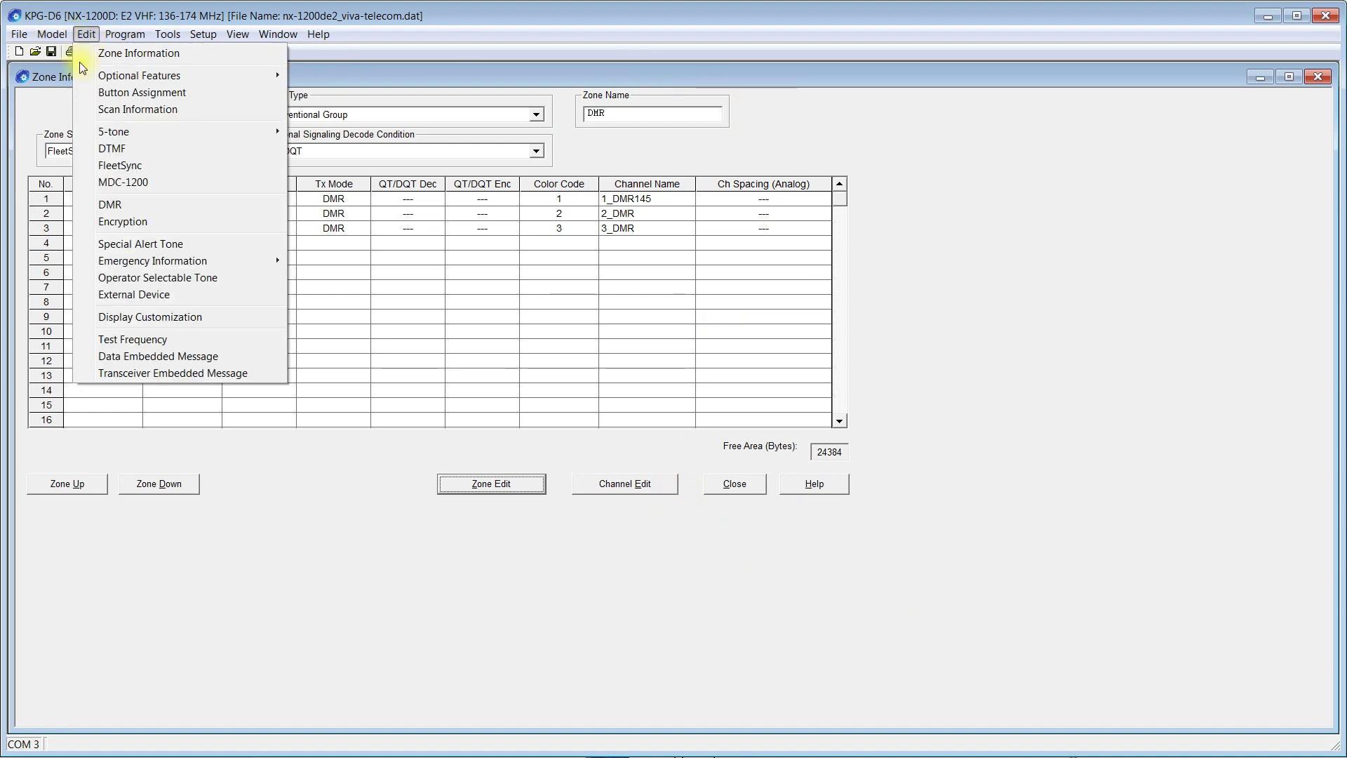
mouse_move(157, 83)
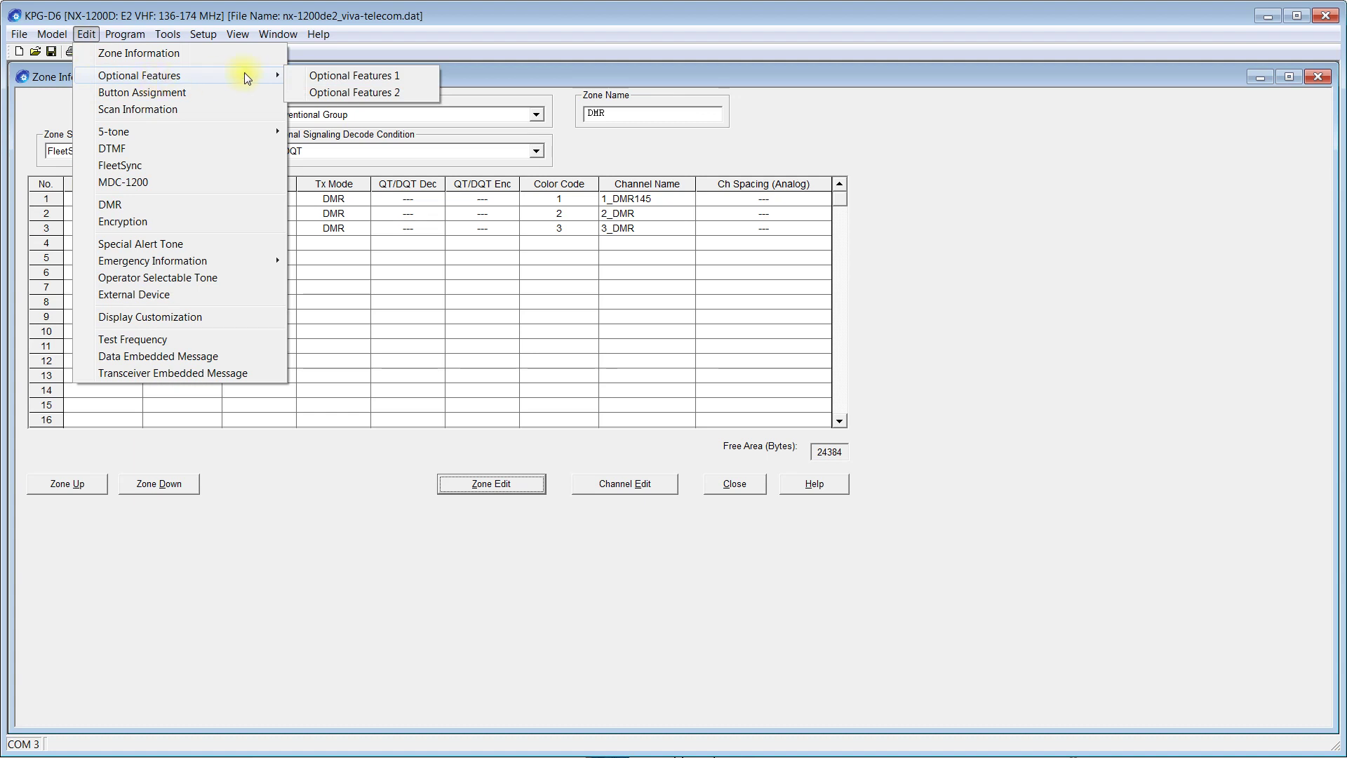
click(330, 77)
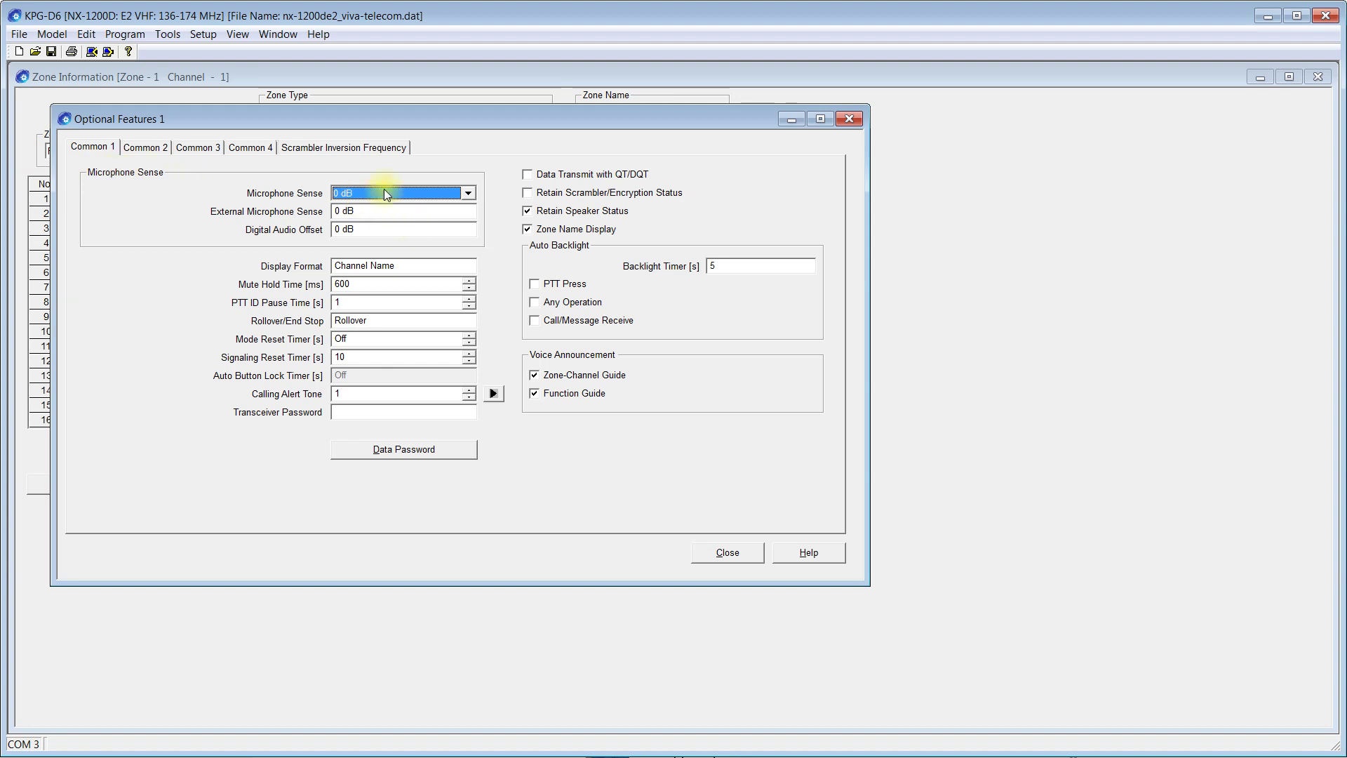
click(437, 191)
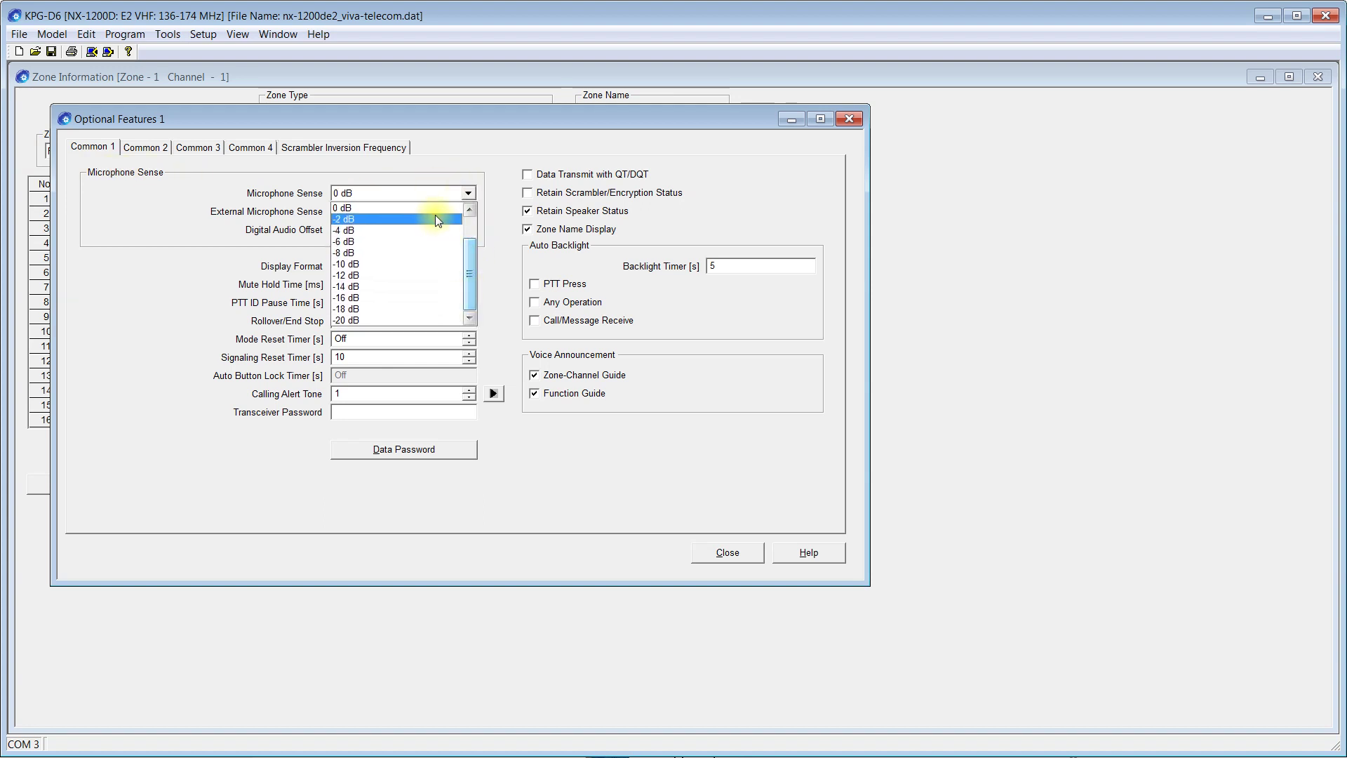
click(405, 174)
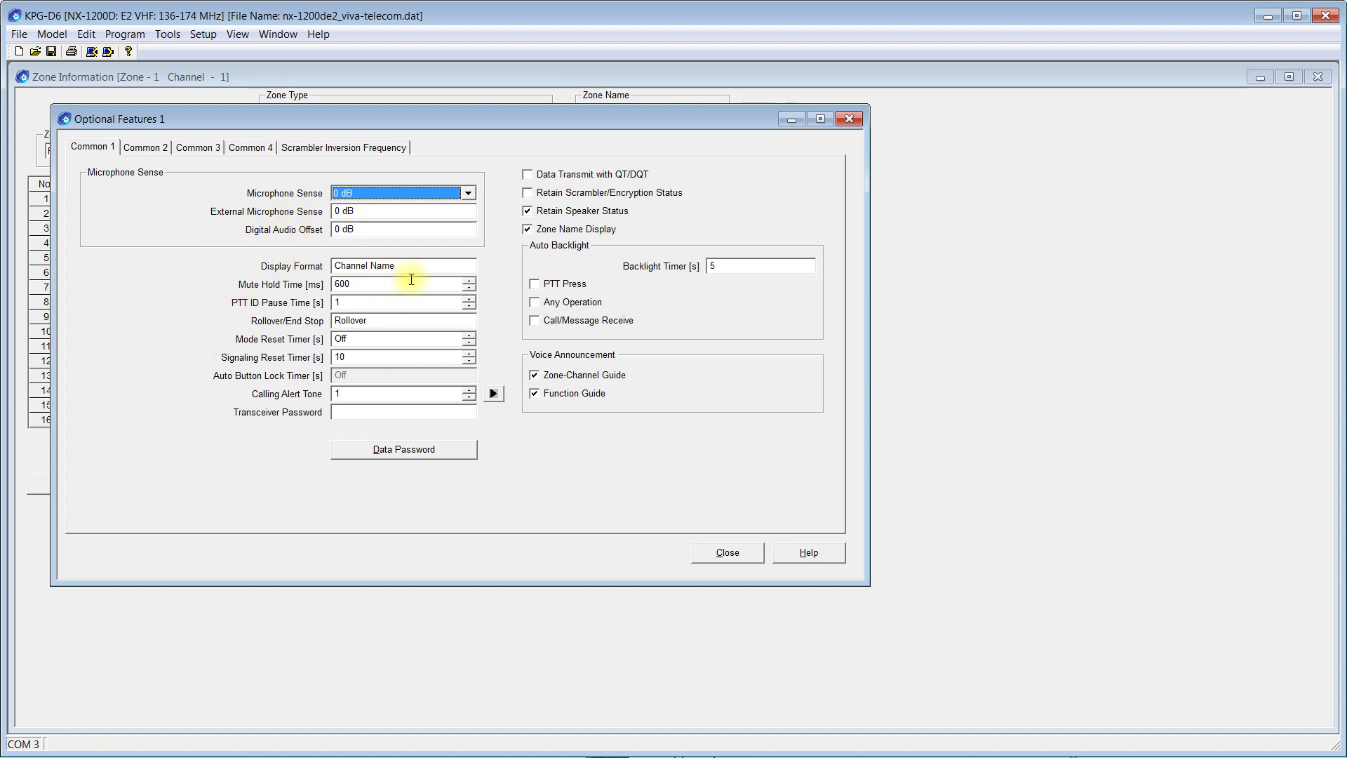
- Review the Display Format options, the Transceiver Password field and the Calling Alert Tone setting
click(434, 264)
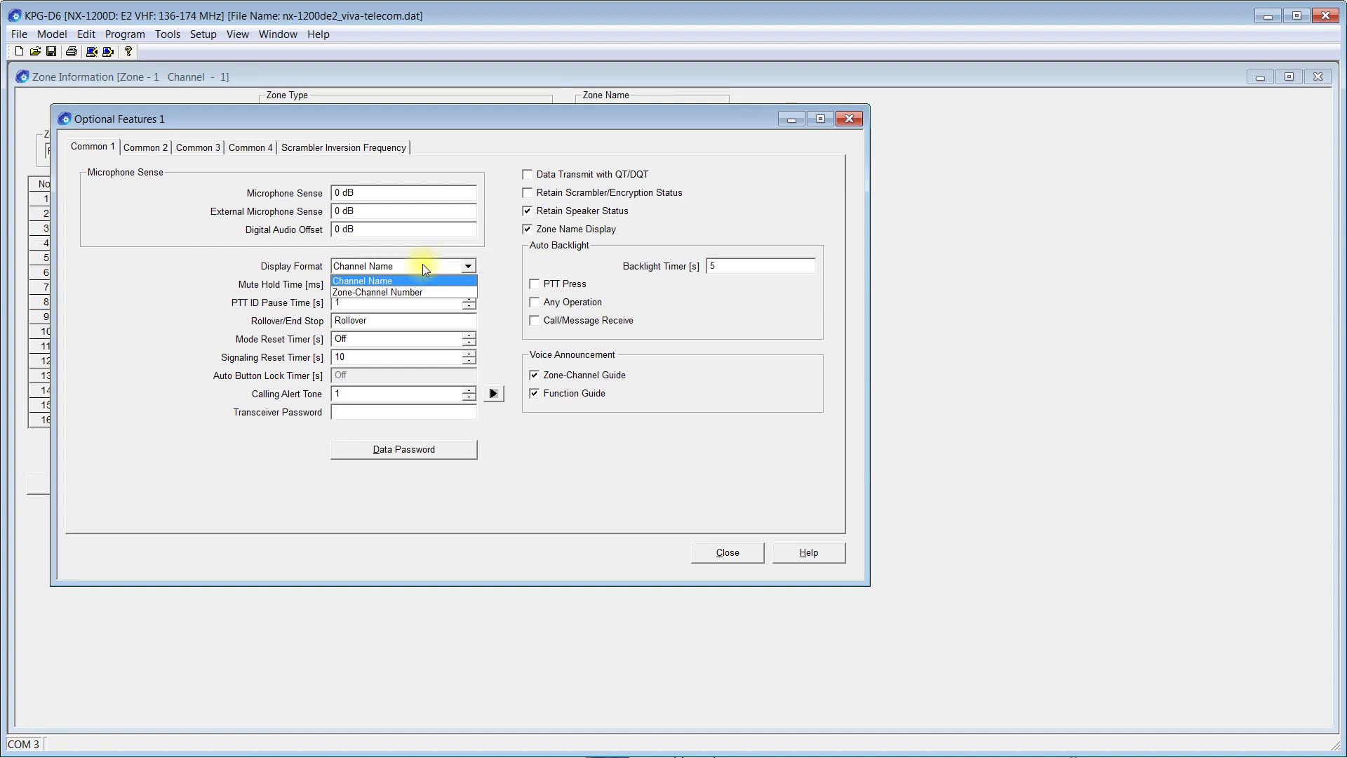
click(423, 264)
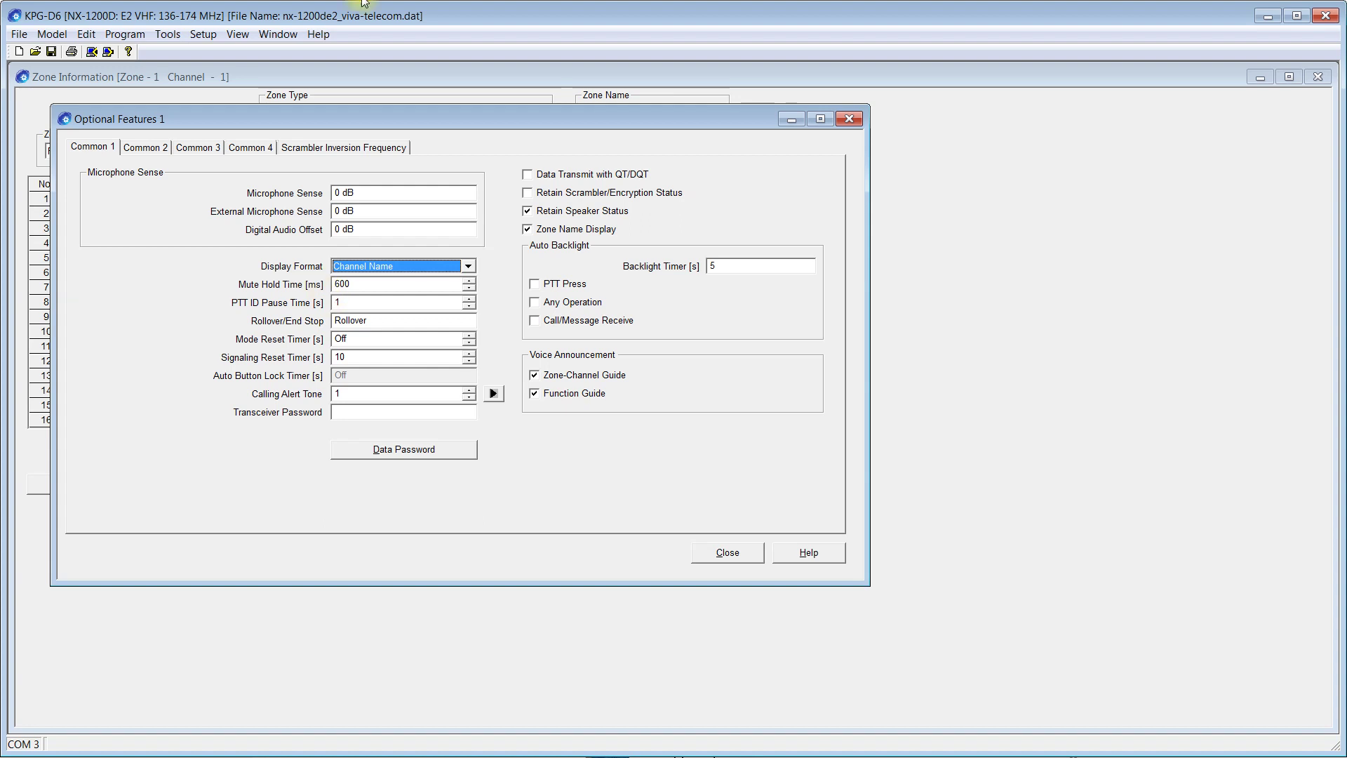
click(376, 412)
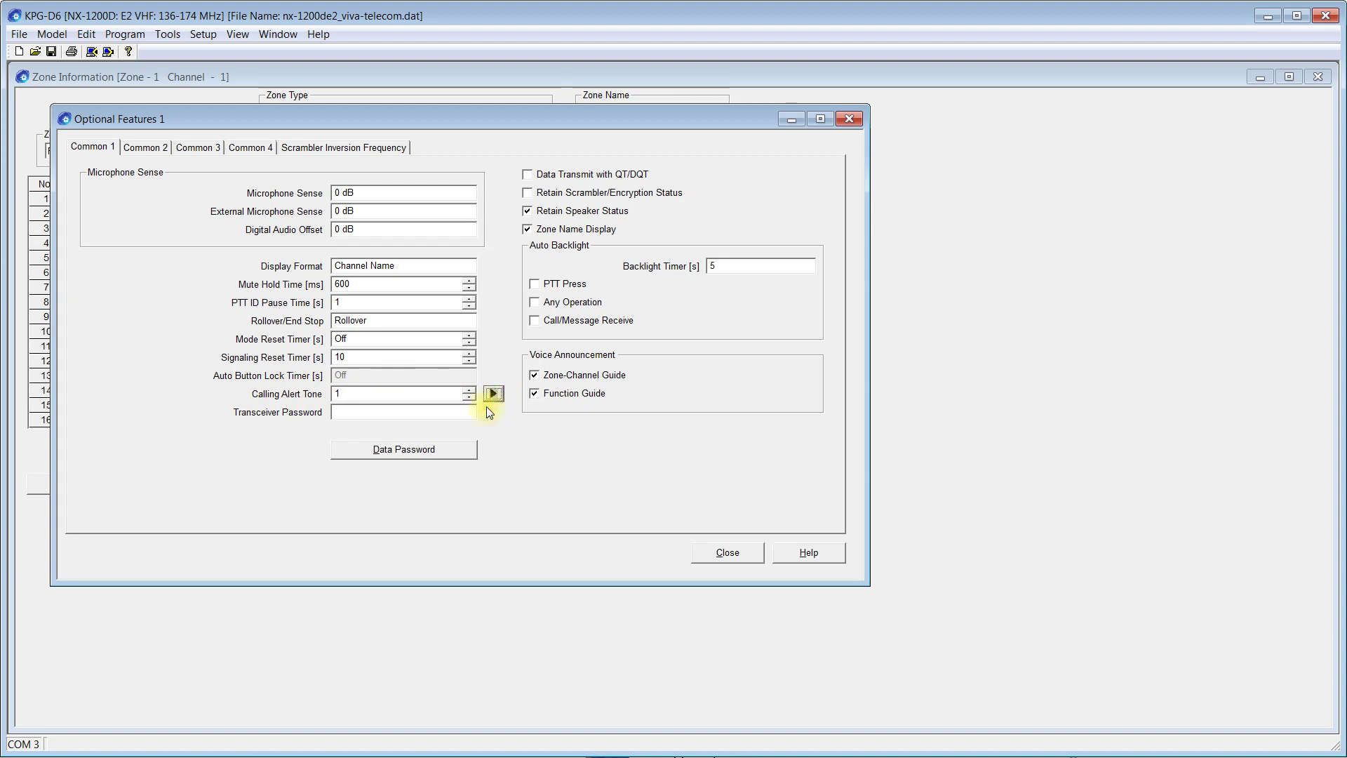
double_click(359, 394)
click(349, 388)
- Open the second page of common optional features and examine the maximum audio volume setting
click(151, 148)
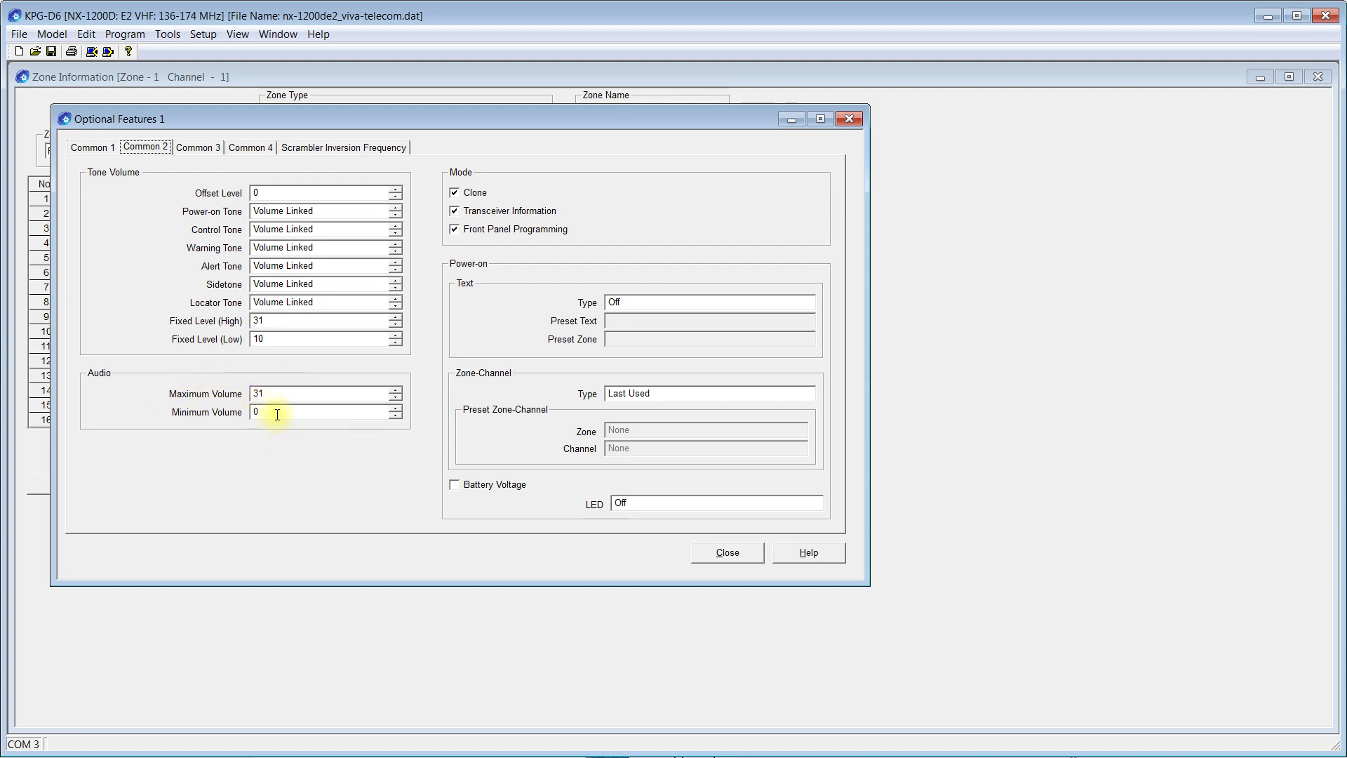
click(286, 395)
click(289, 395)
click(400, 391)
- Enable Battery Voltage for power-on and review the power-on LED color options, keeping Off
click(507, 490)
click(632, 503)
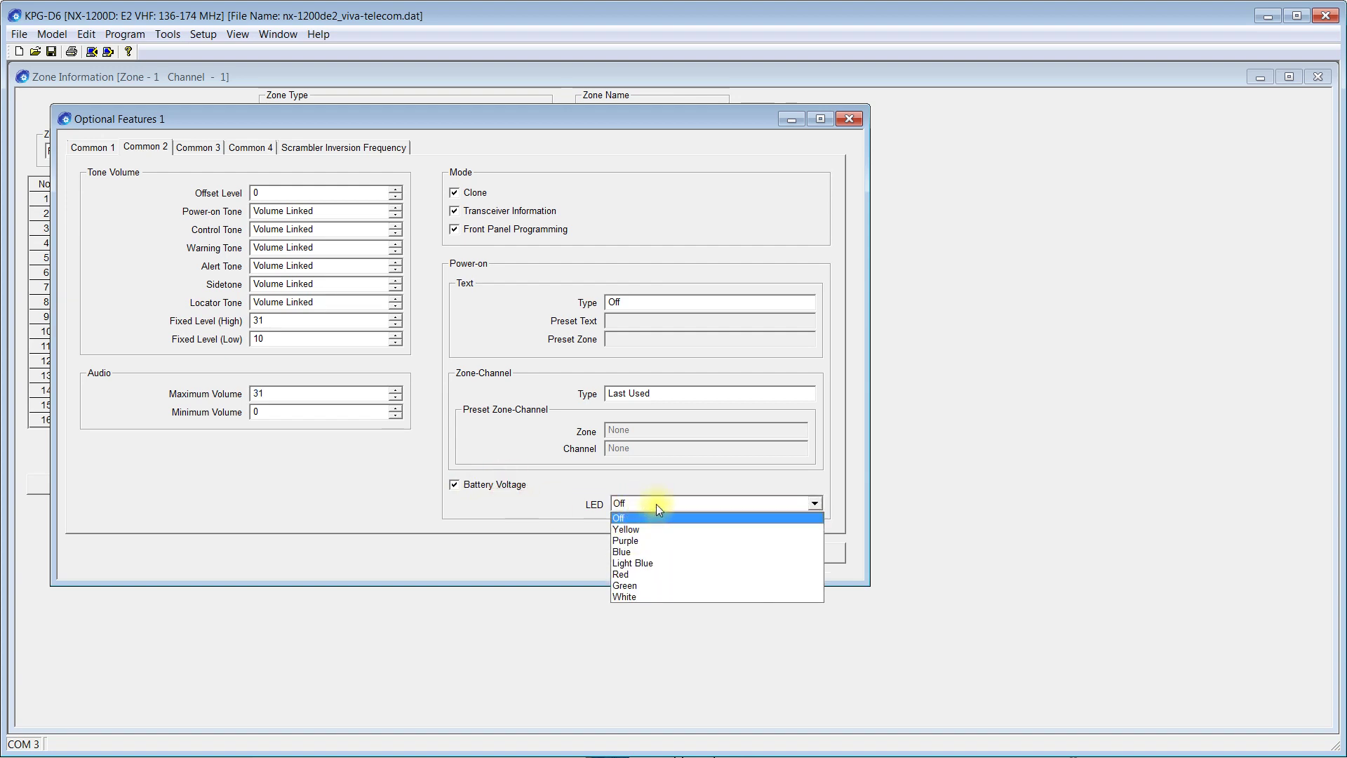
click(655, 504)
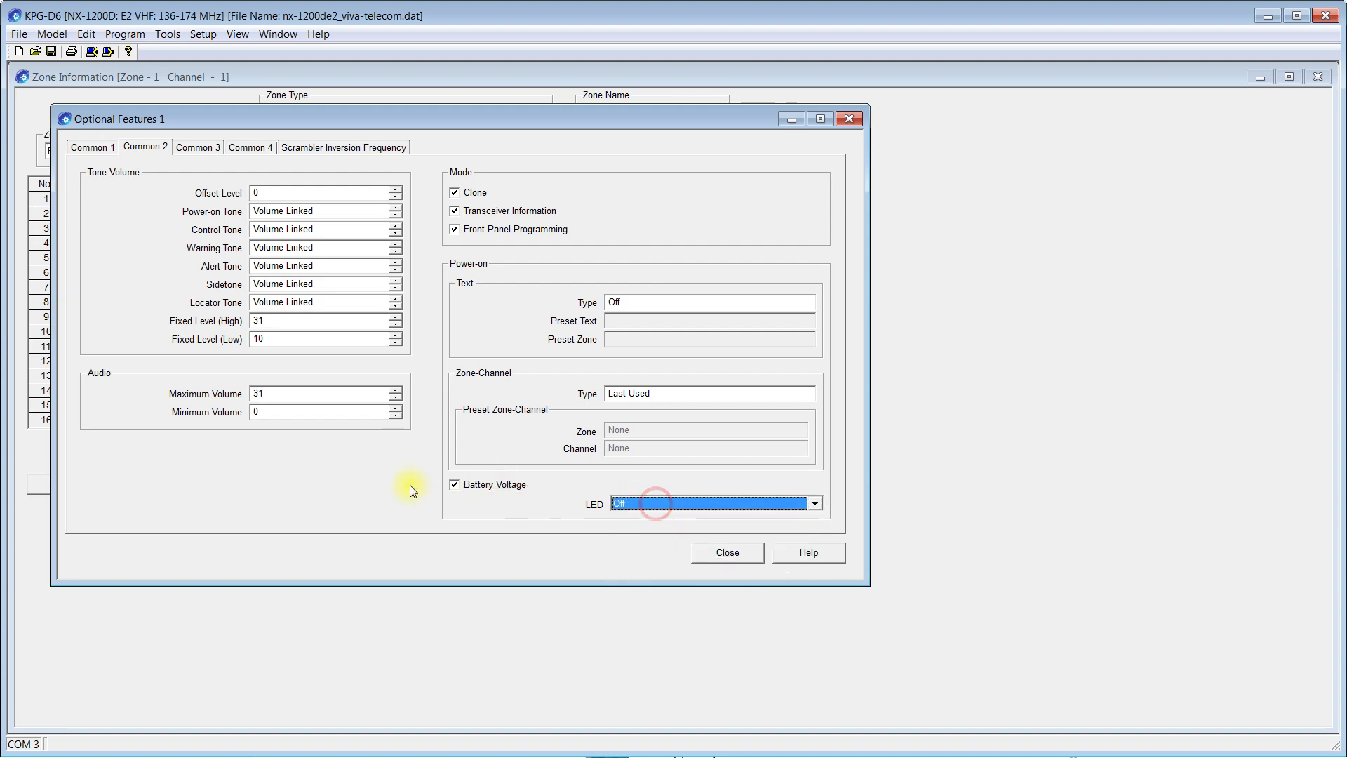
- Disable Battery Voltage for power-on and recheck the LED setting, keeping Off
click(458, 487)
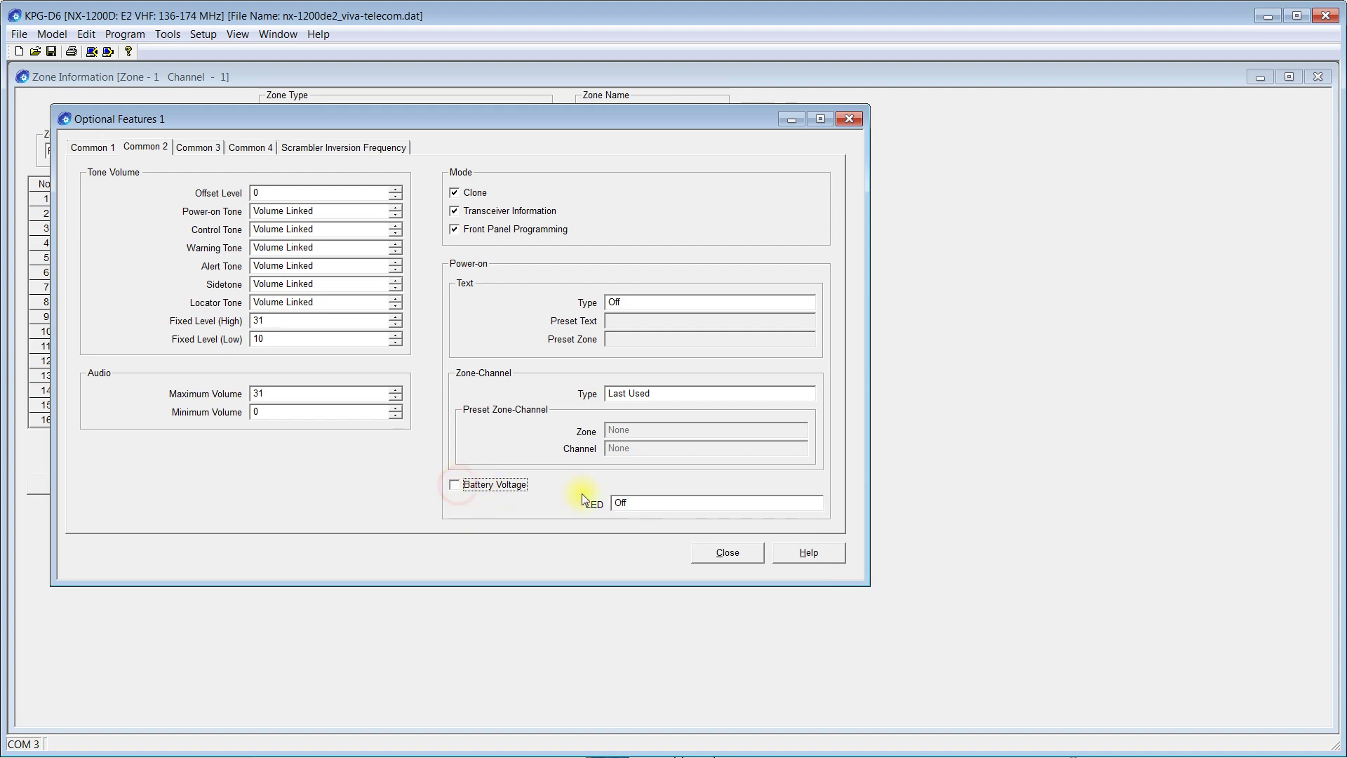
click(672, 508)
click(666, 503)
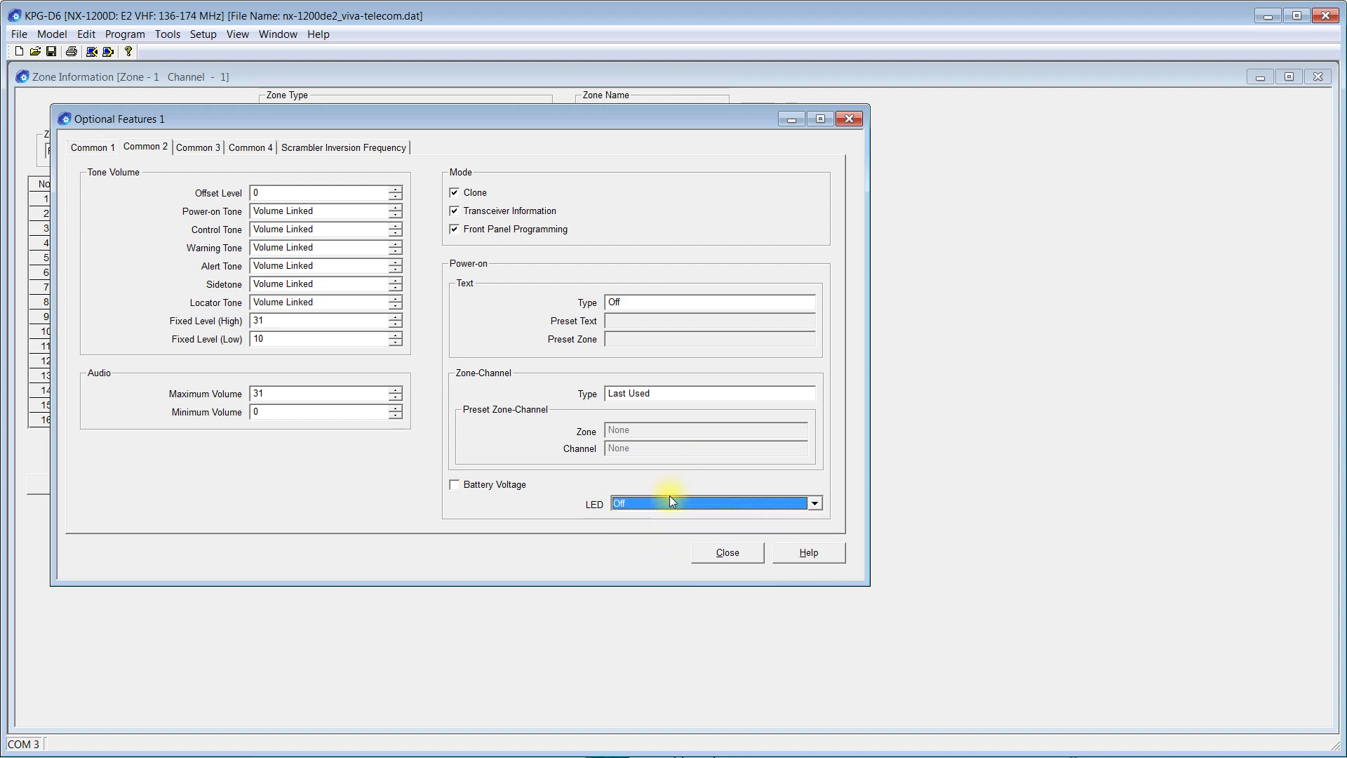
click(666, 497)
click(655, 507)
- Try the Preset type for the power-on zone-channel, review the selectable zones, and restore Last Used
click(672, 386)
click(671, 386)
click(671, 386)
click(670, 393)
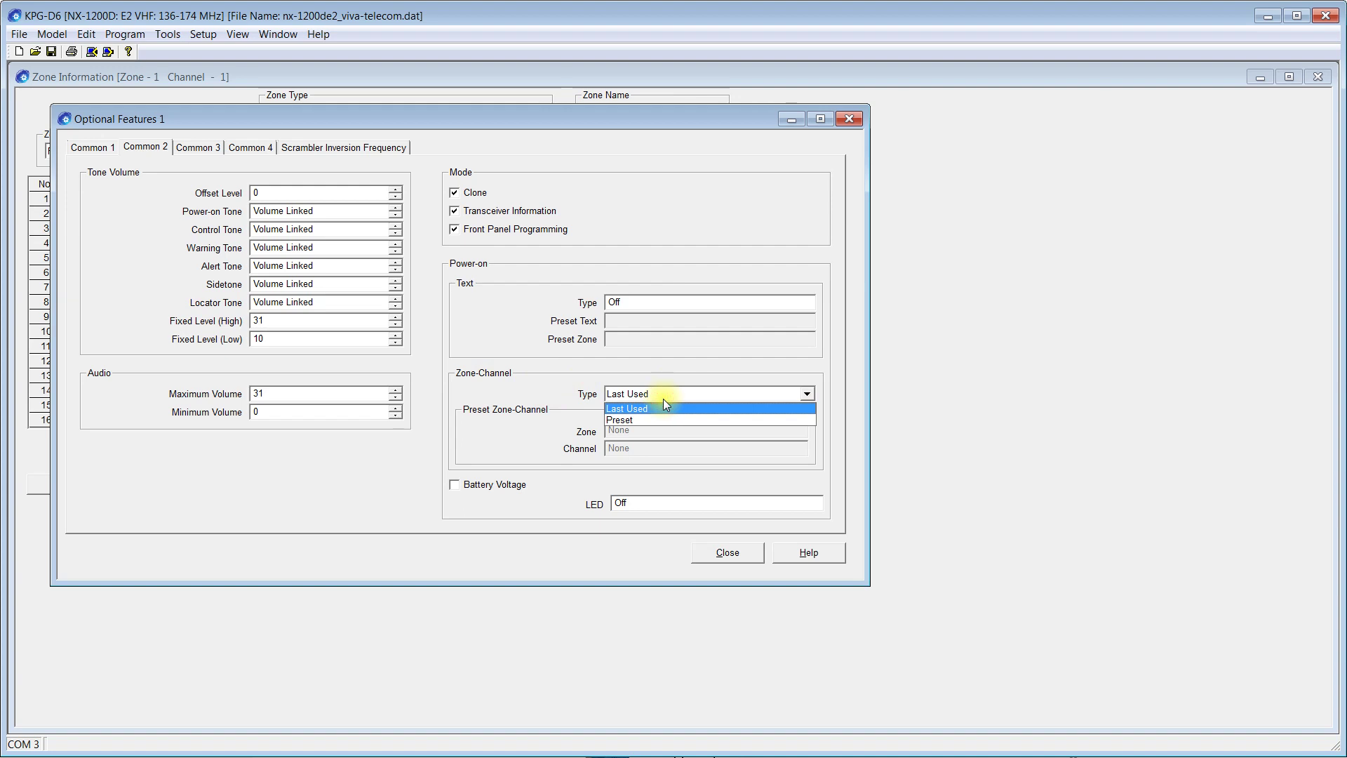
click(650, 419)
click(657, 430)
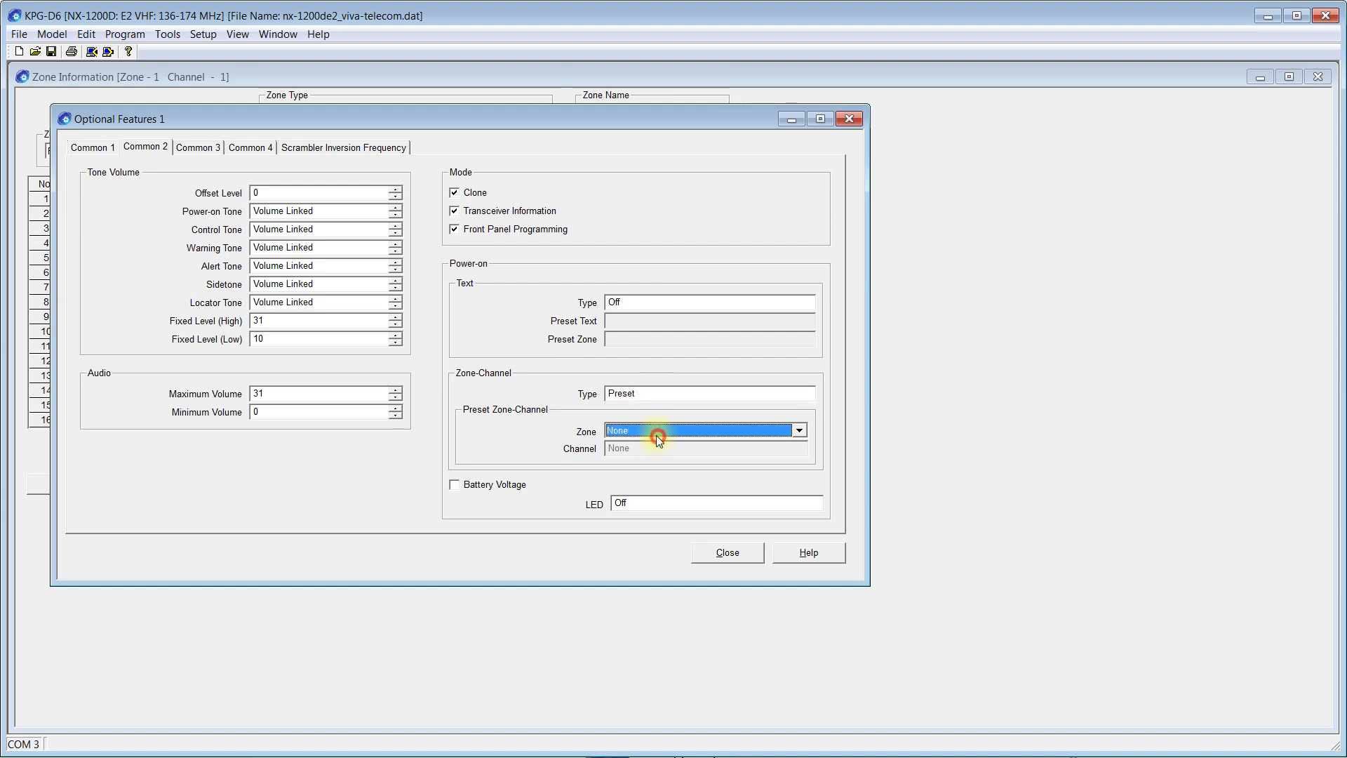
click(651, 431)
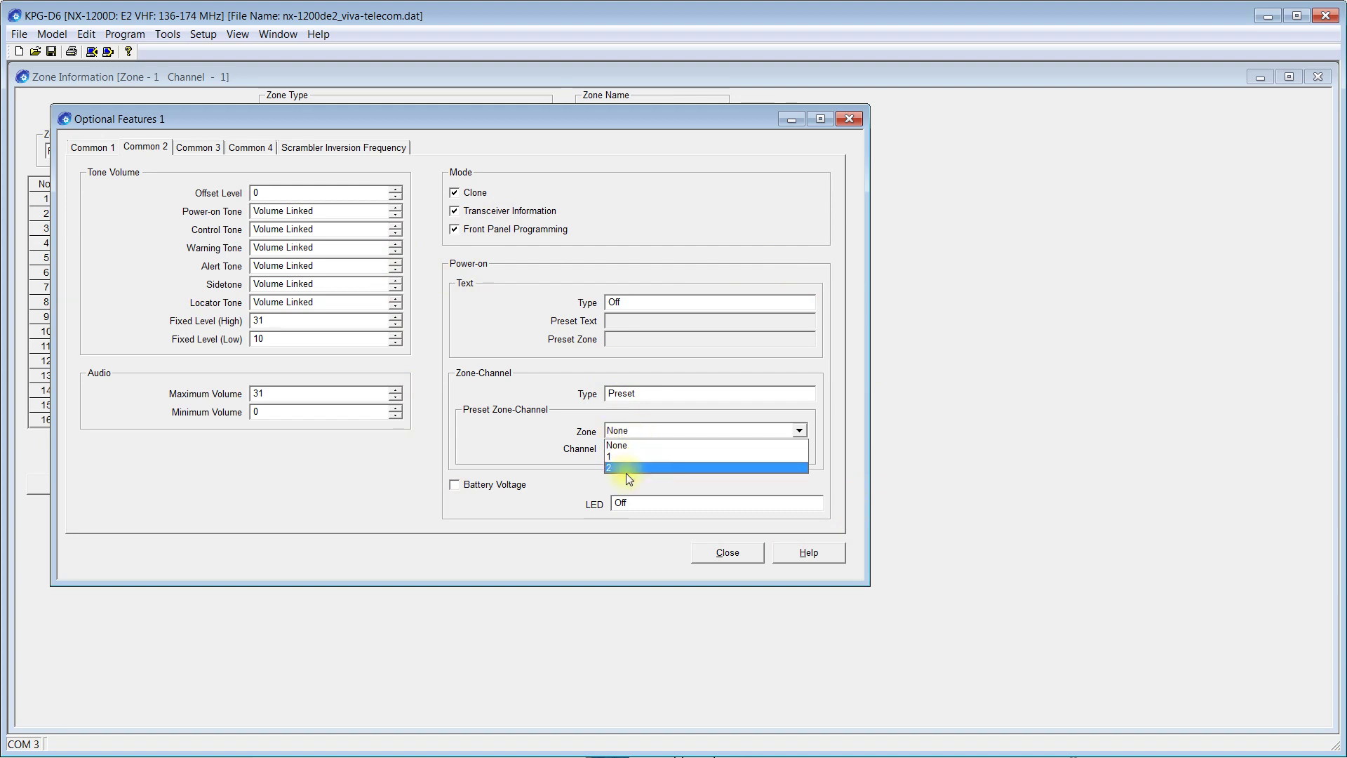
click(642, 427)
click(646, 394)
click(646, 395)
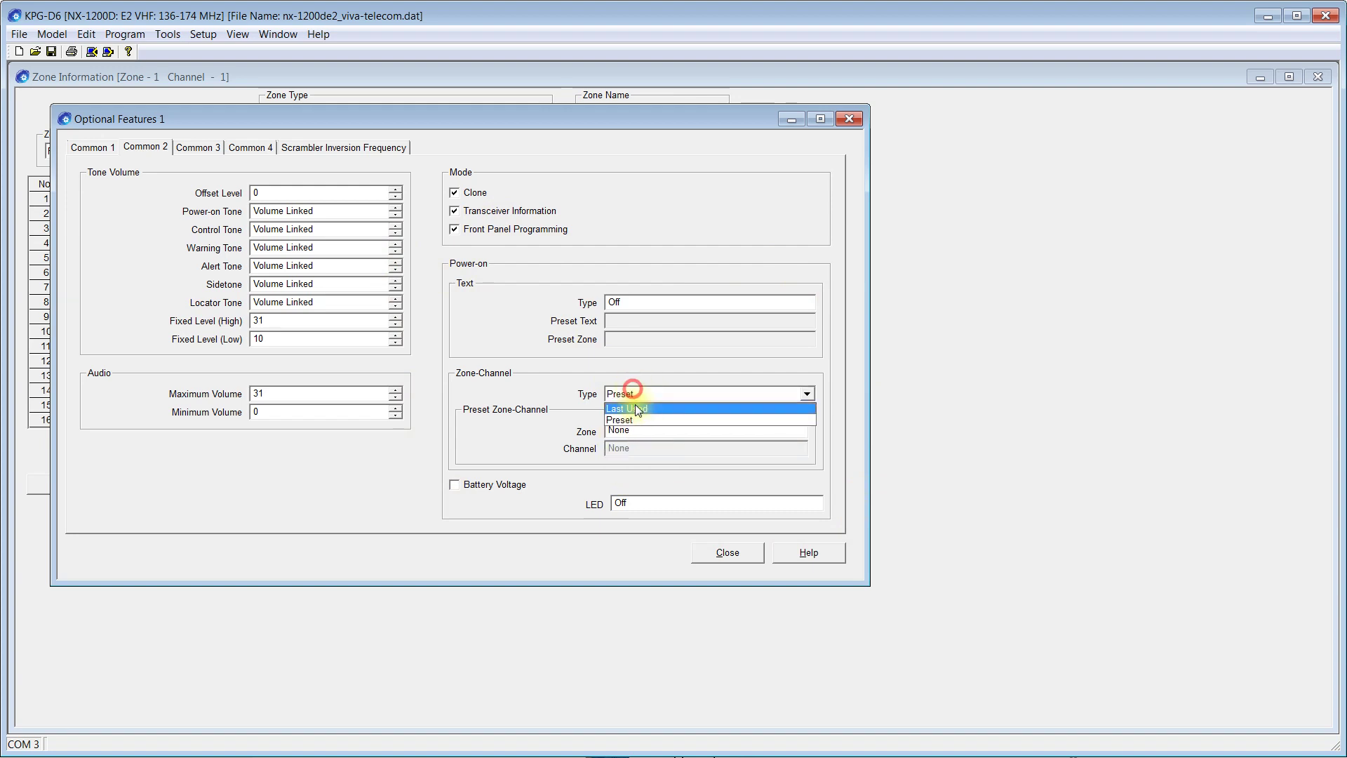
click(630, 408)
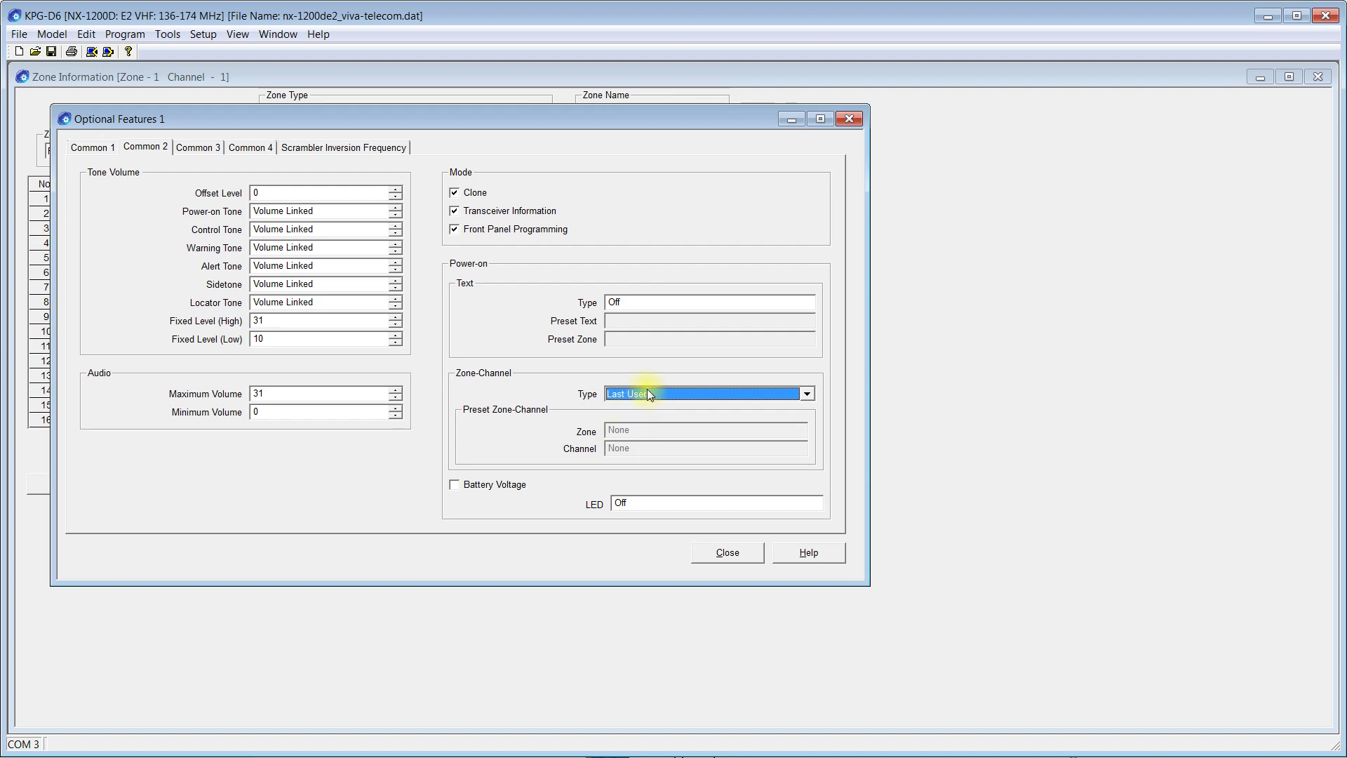
- Review the available power-on text types without changing the selection
click(652, 300)
click(651, 298)
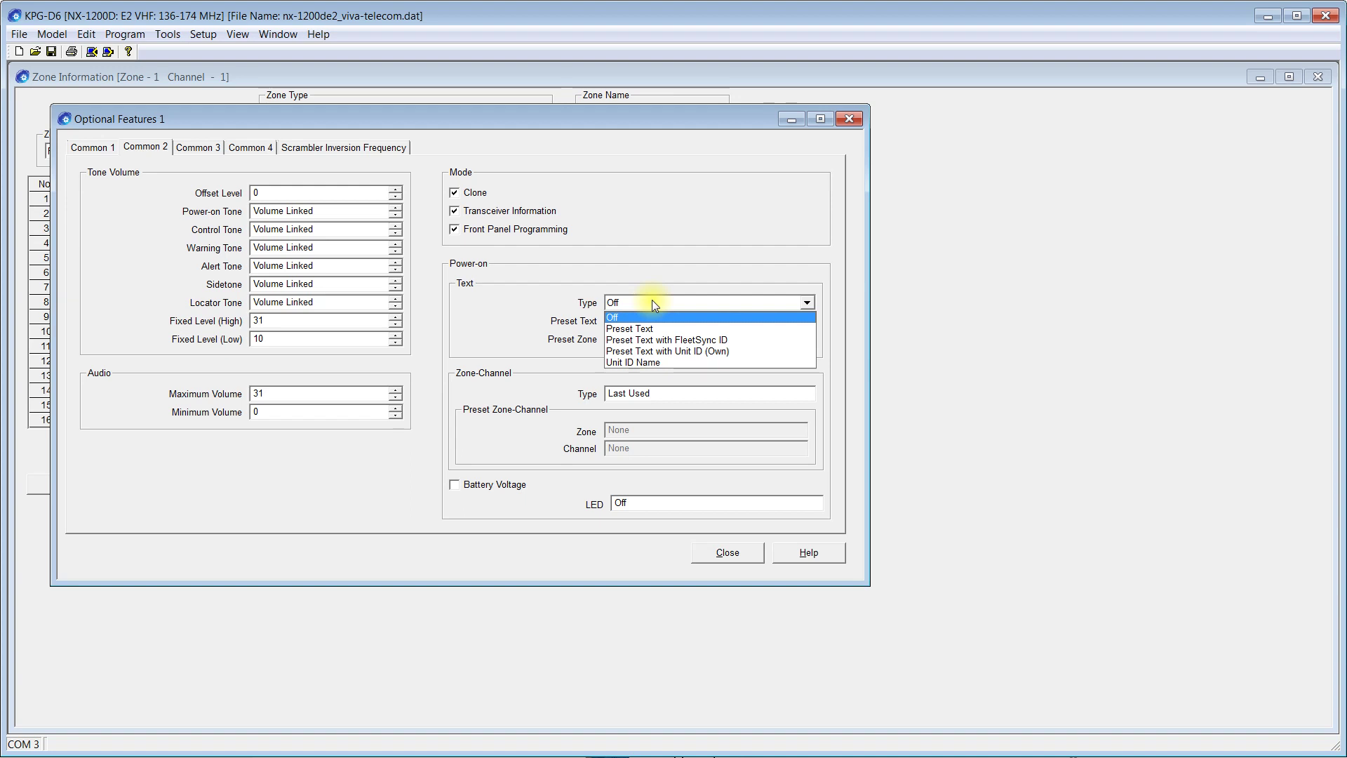
click(651, 301)
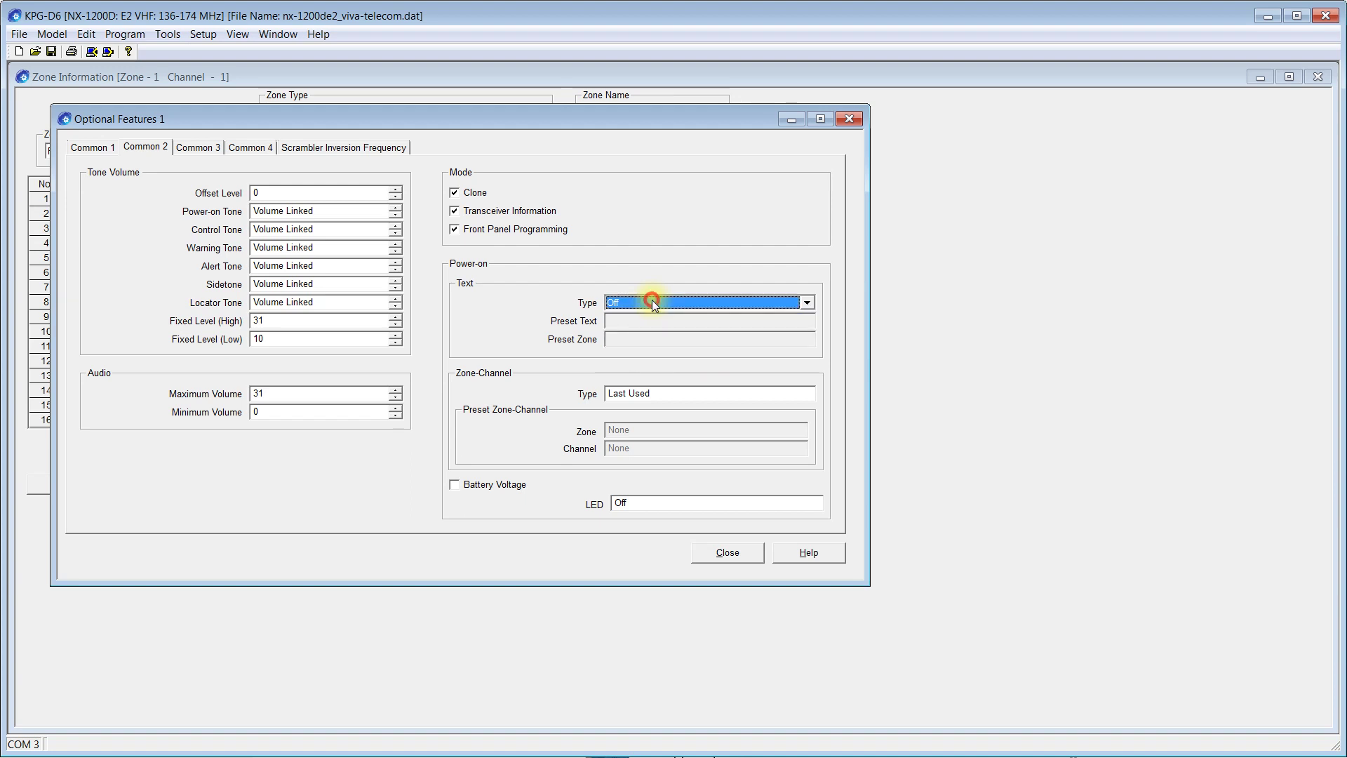
click(651, 300)
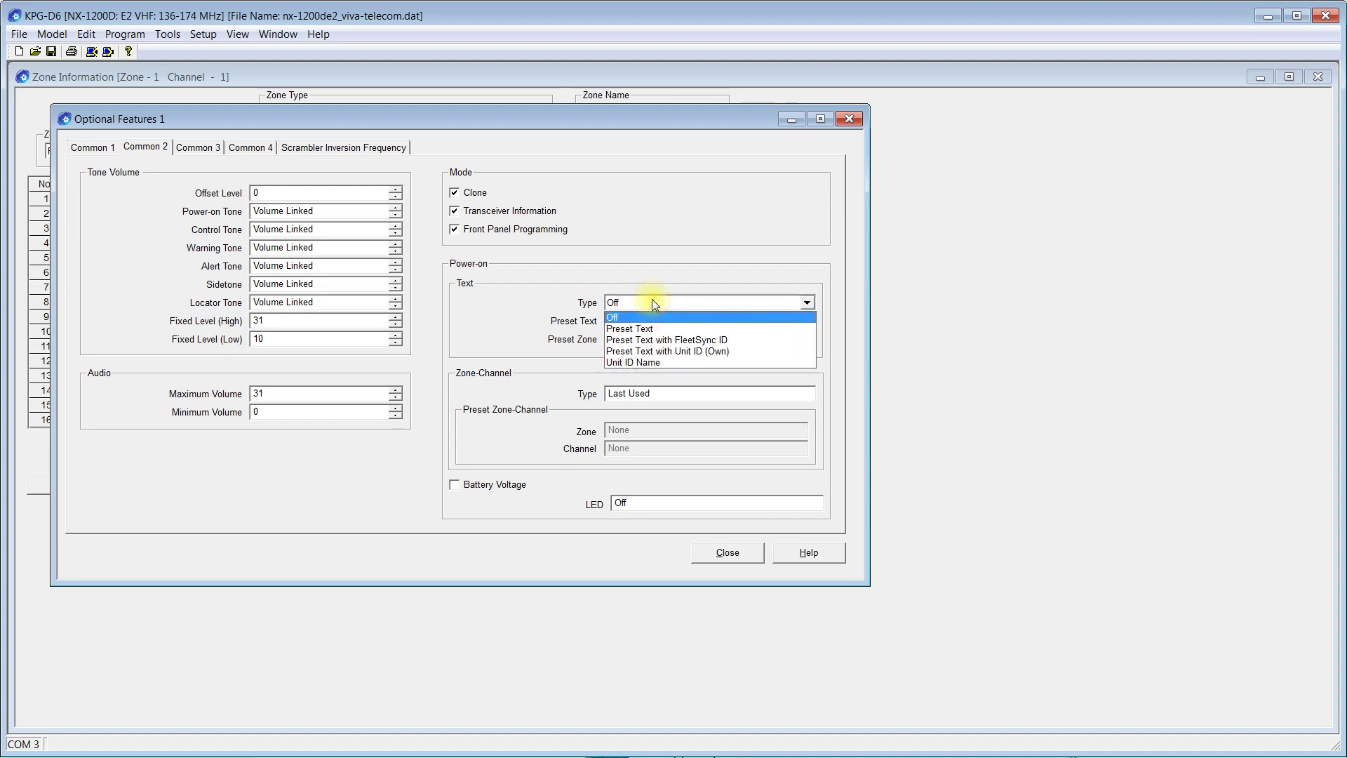
click(651, 299)
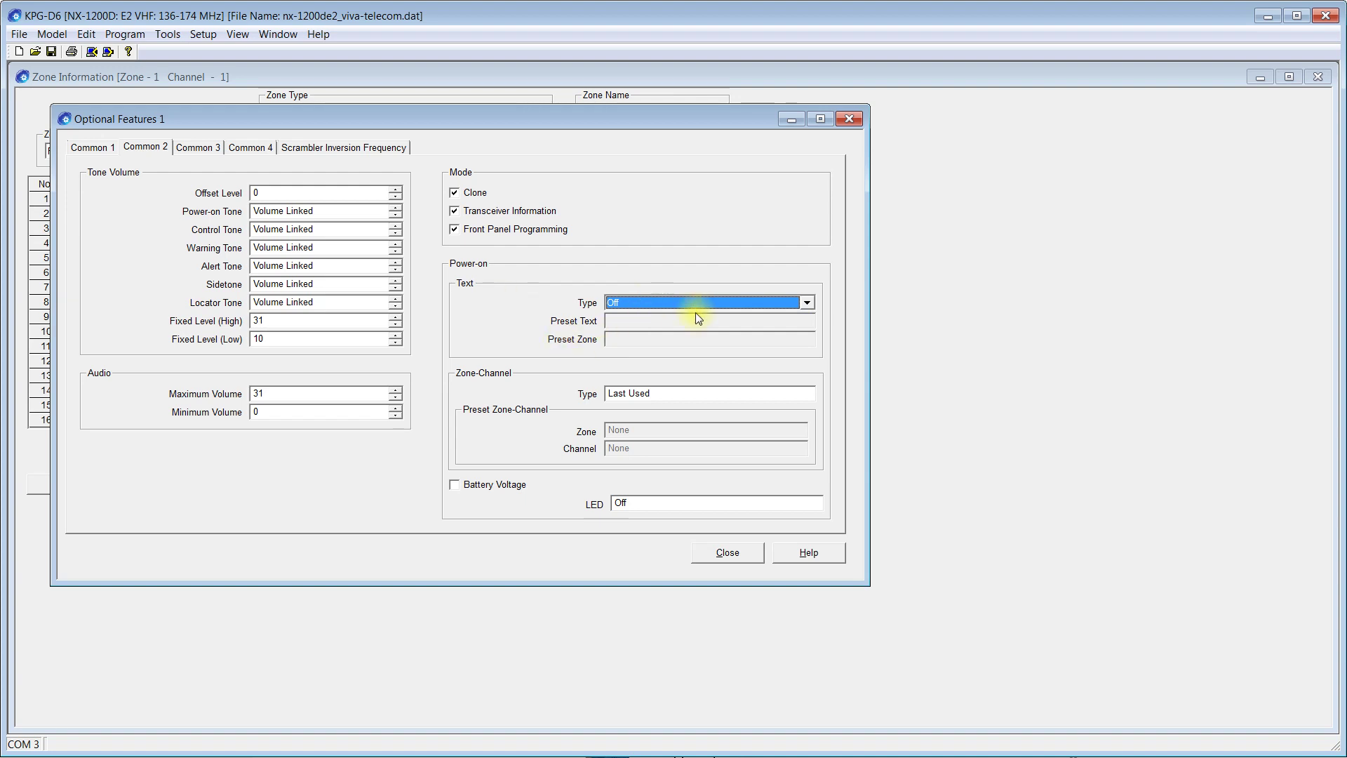
- Try Preset Text as the power-on text with the message "DSGDFGDF", clear it, and set the type back to Off
click(662, 301)
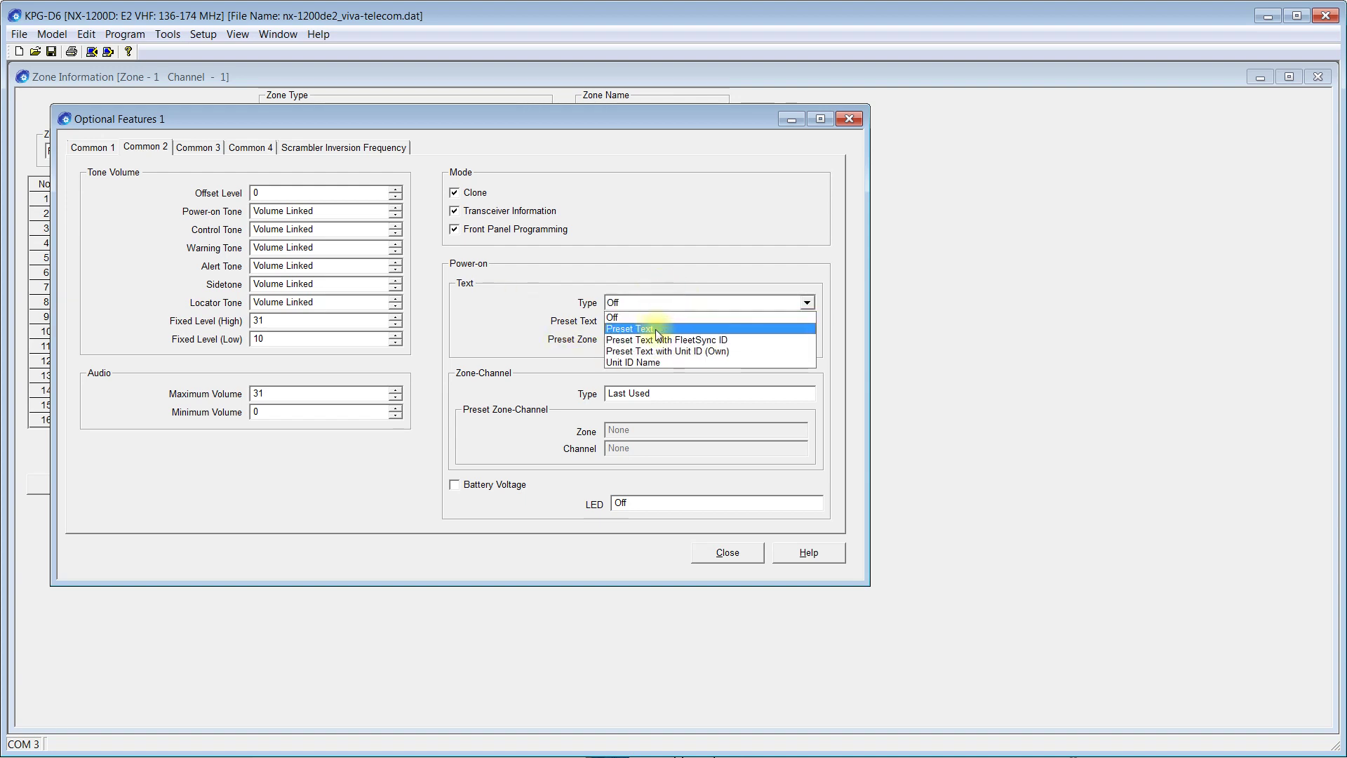
click(637, 318)
click(637, 319)
text(DSGDFGDF)
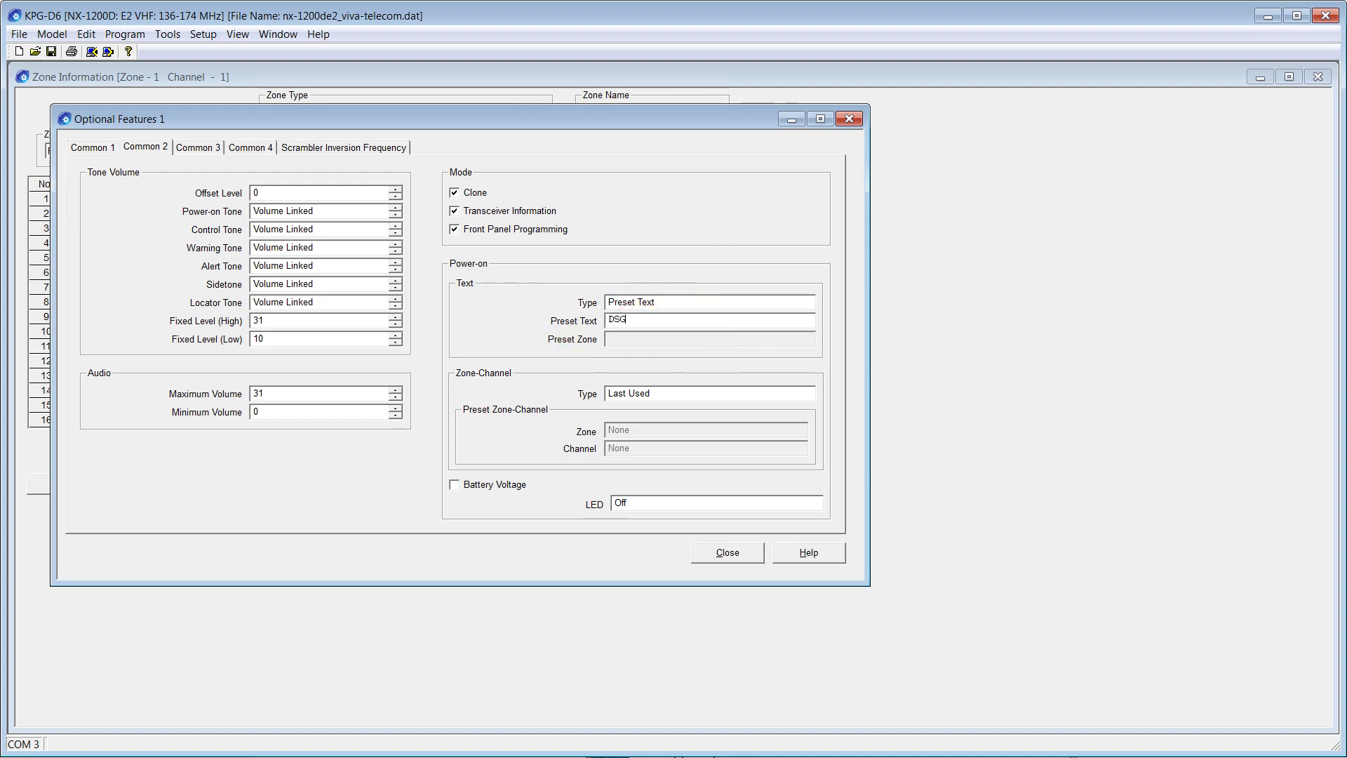
double_click(665, 321)
key(BackSpace)
click(668, 302)
click(650, 320)
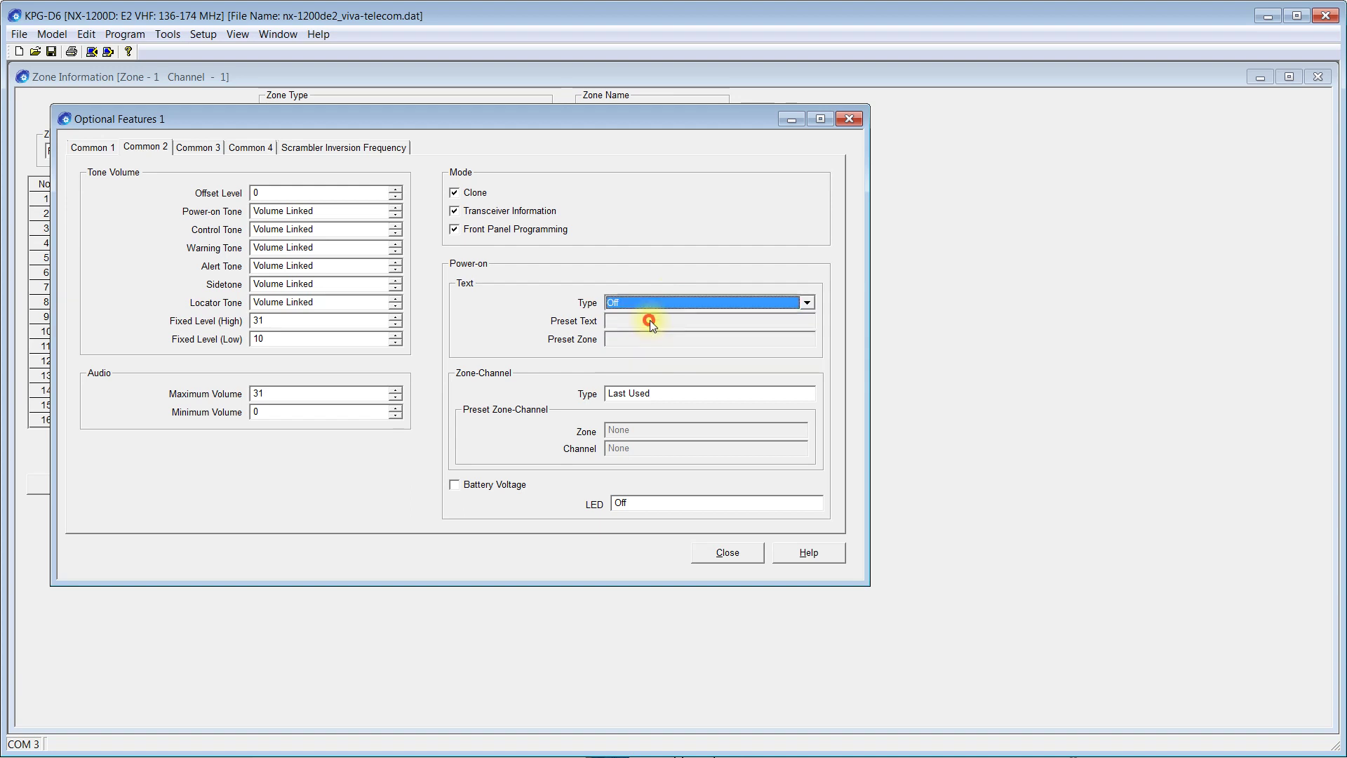
- Open the third page of common optional features and review the Battery Saver options, keeping Off
click(204, 149)
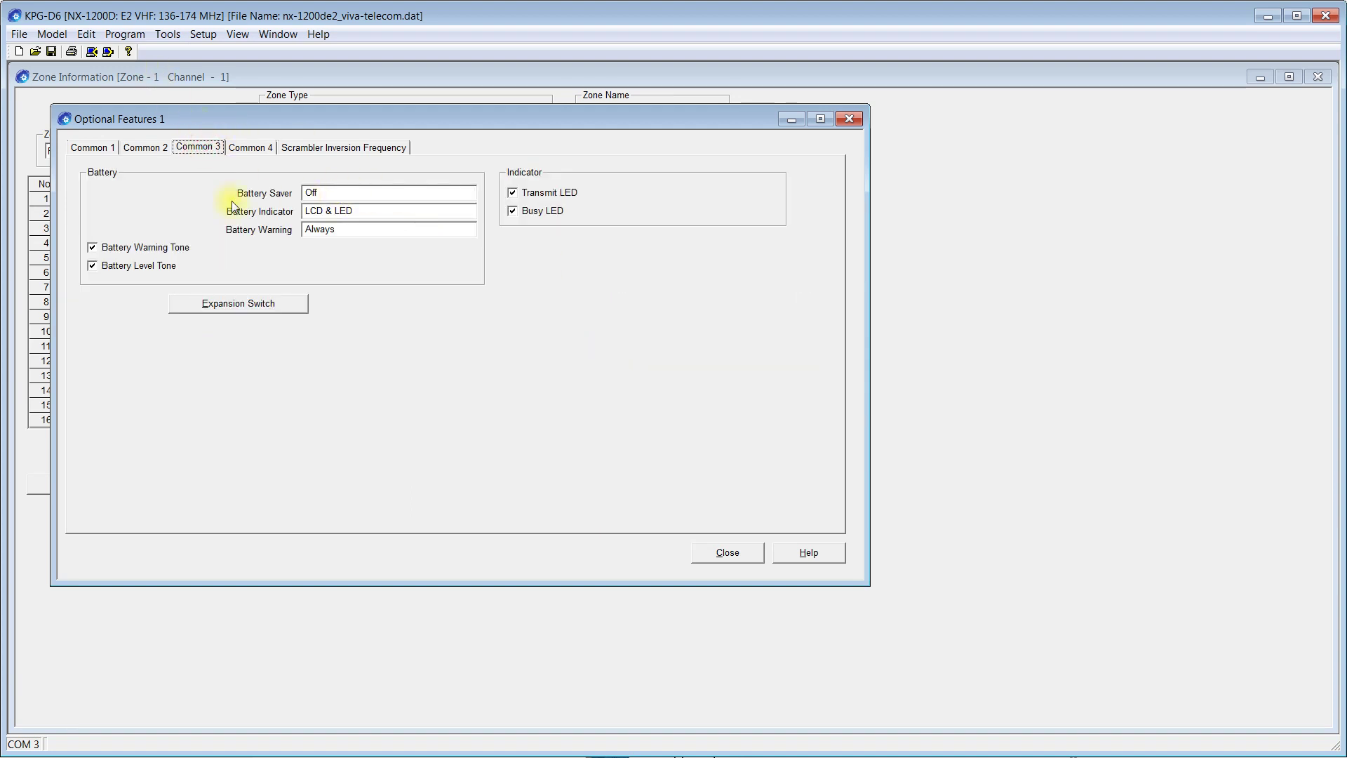
click(334, 191)
click(332, 192)
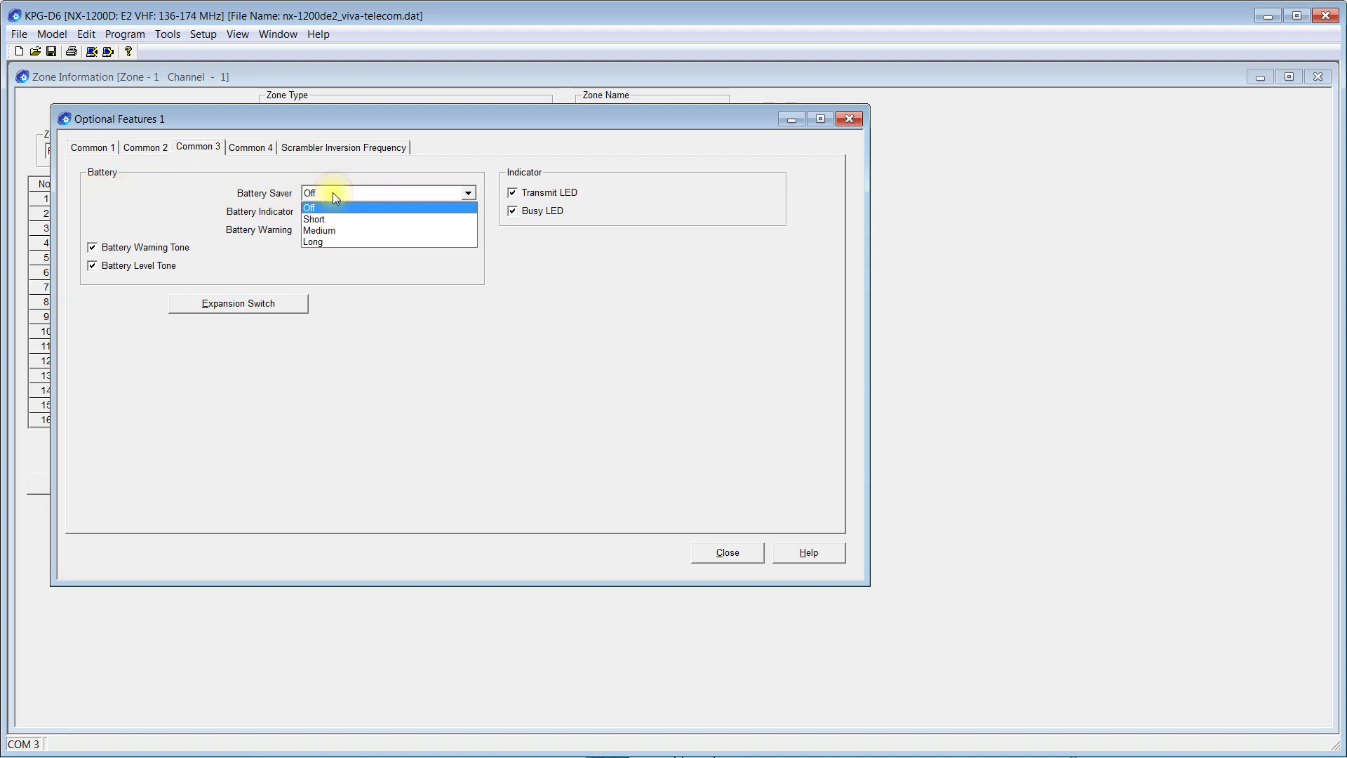
click(333, 192)
click(333, 192)
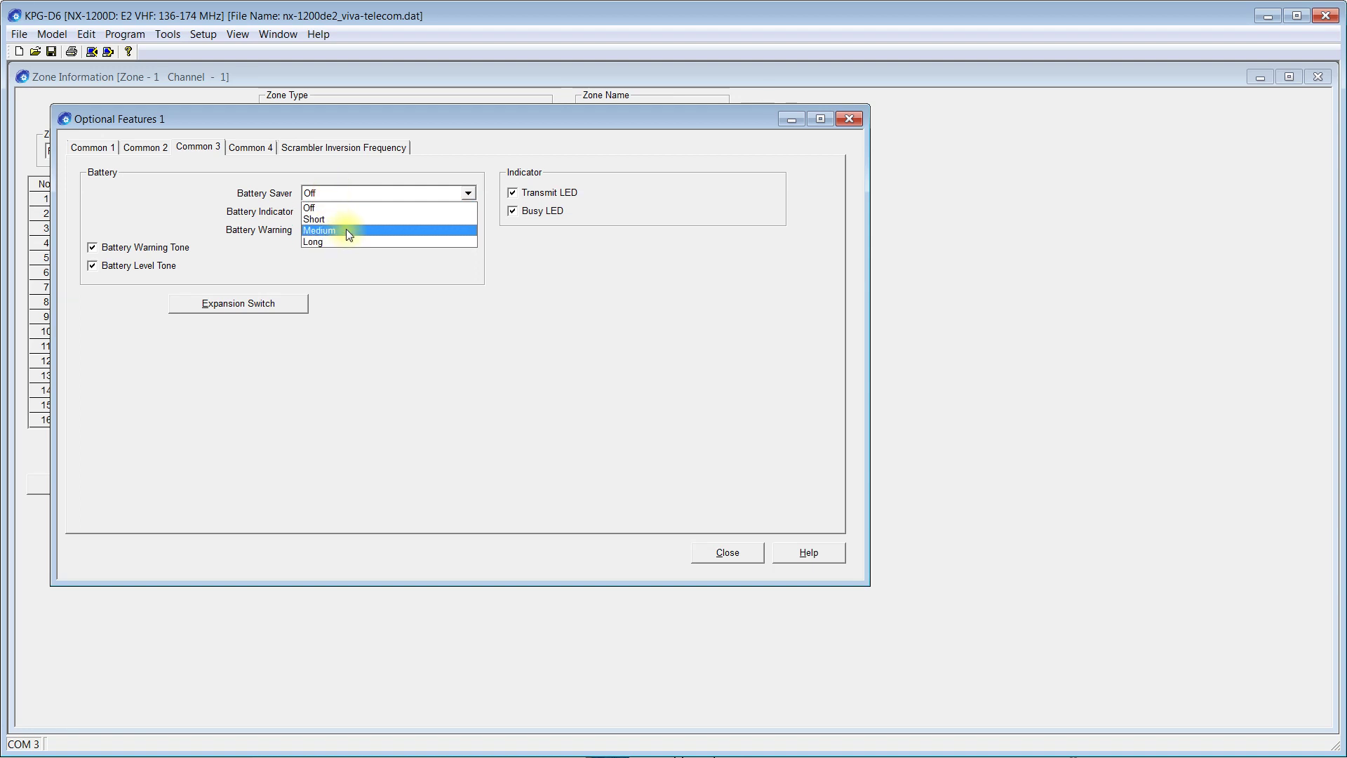
click(356, 207)
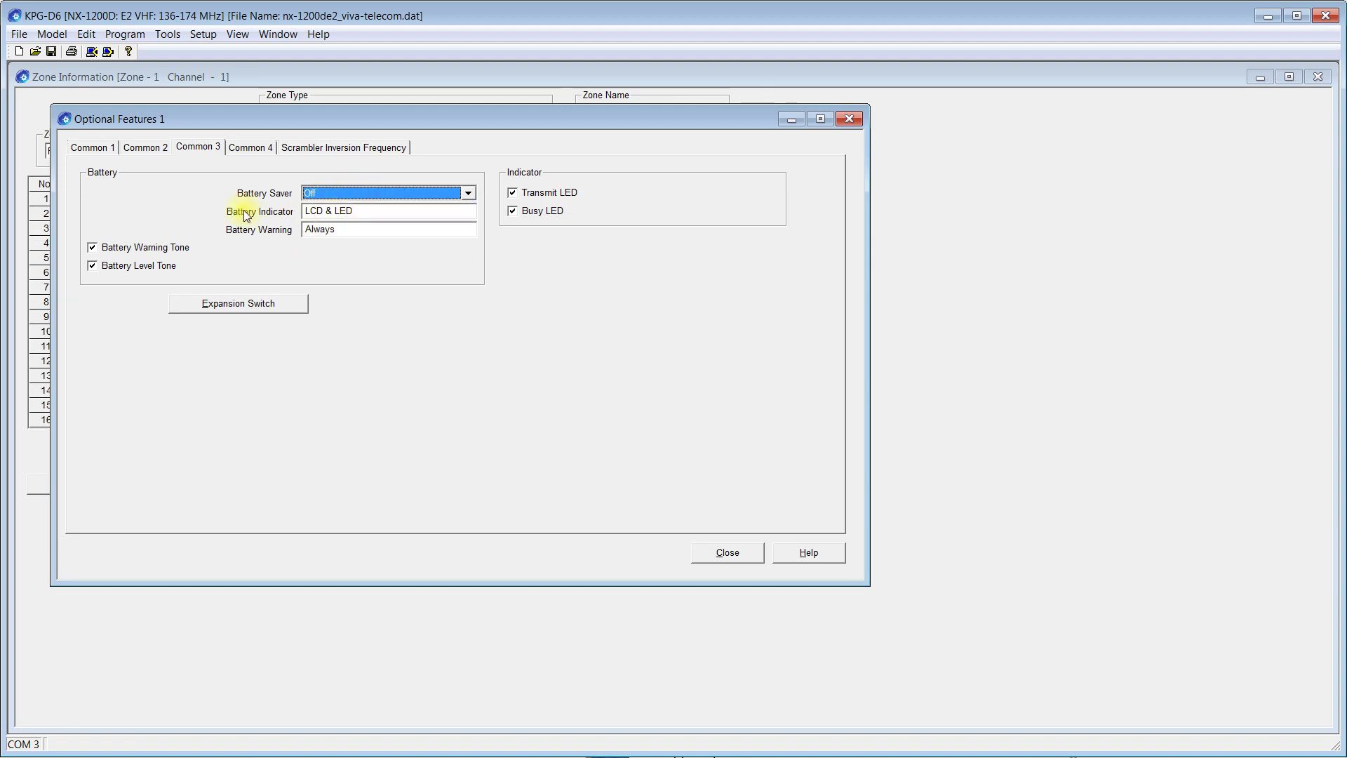
- Review the Battery Indicator and Battery Warning options and examine the message stack settings on the fourth common page
click(358, 212)
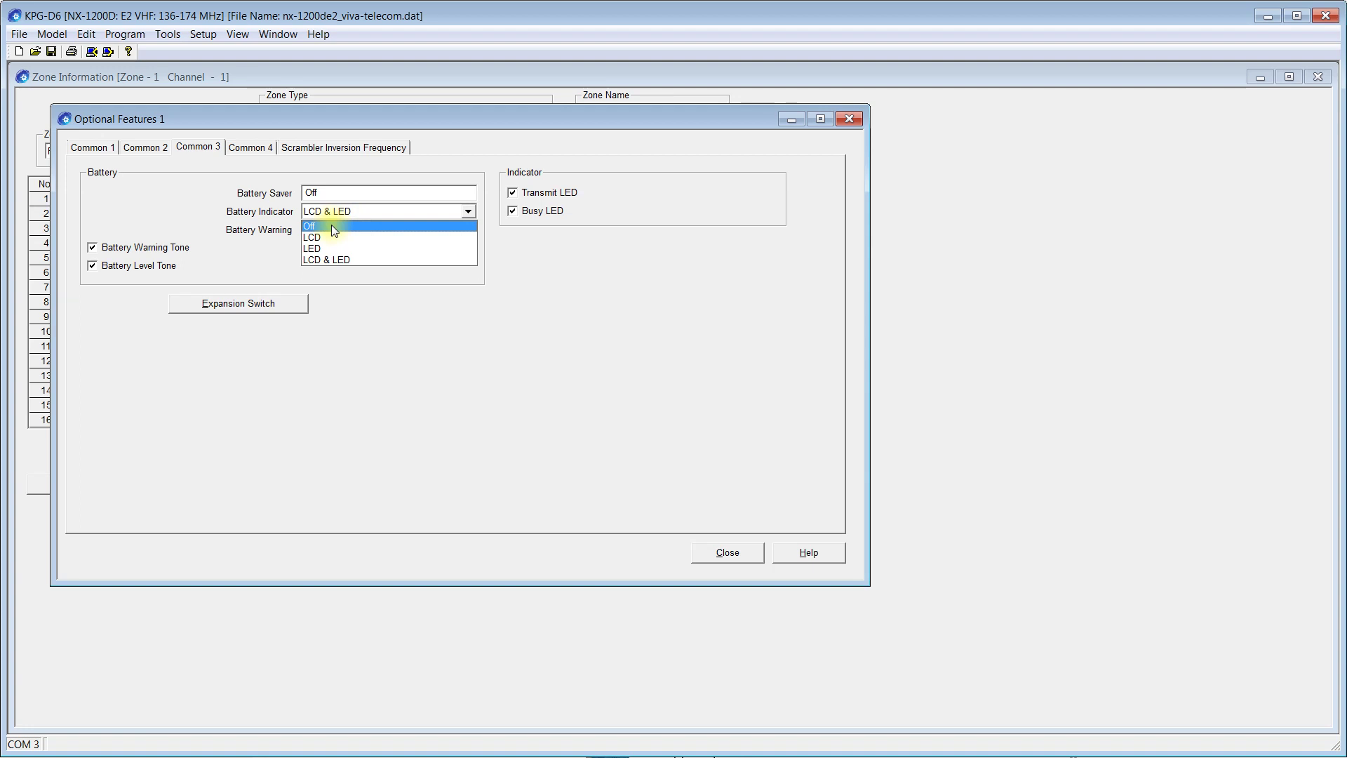
click(365, 212)
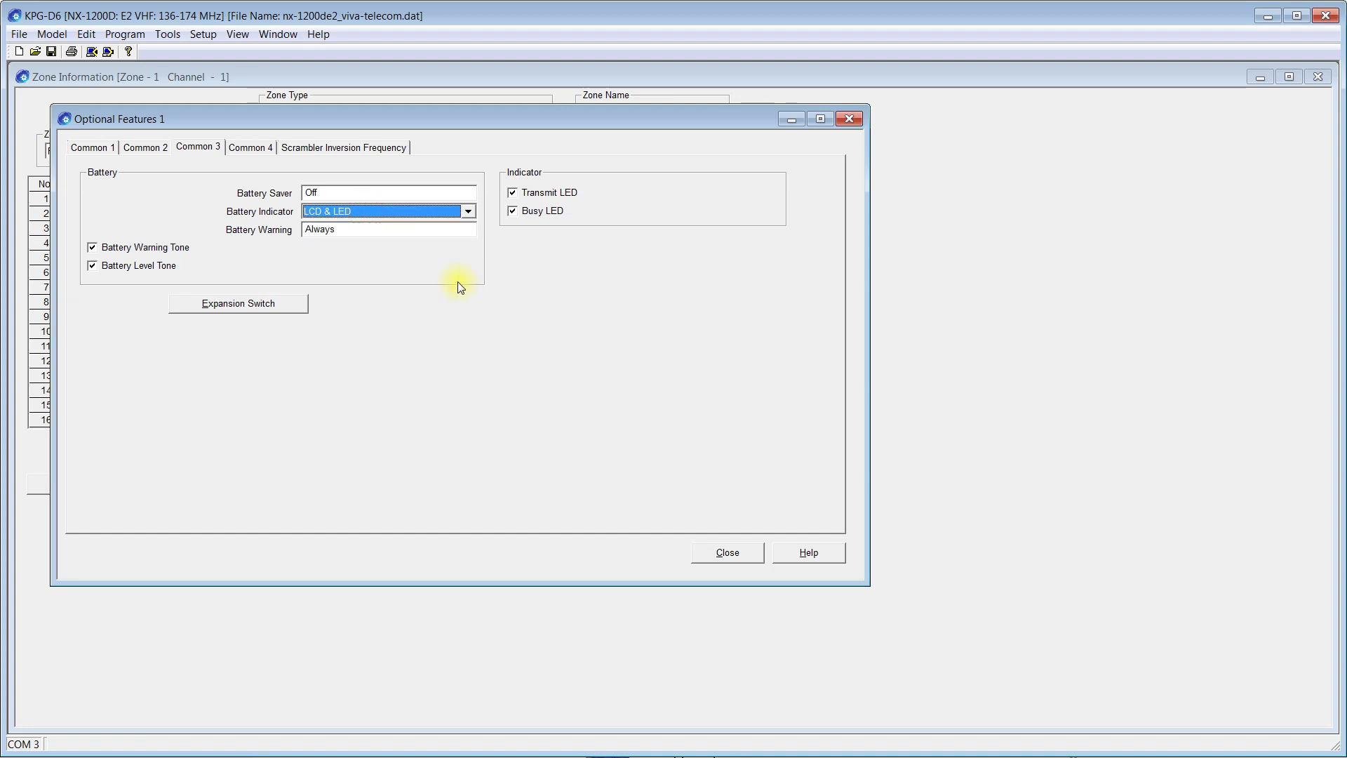
click(358, 230)
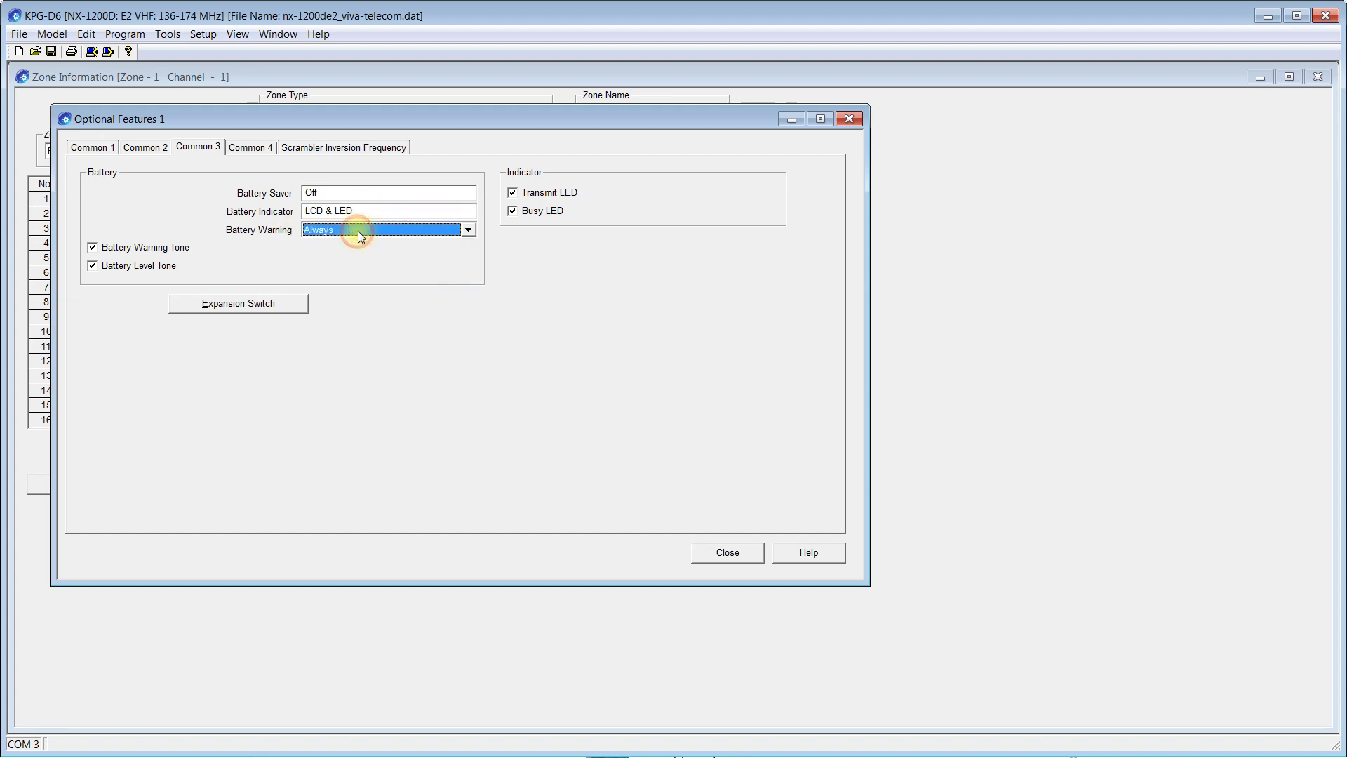
click(358, 230)
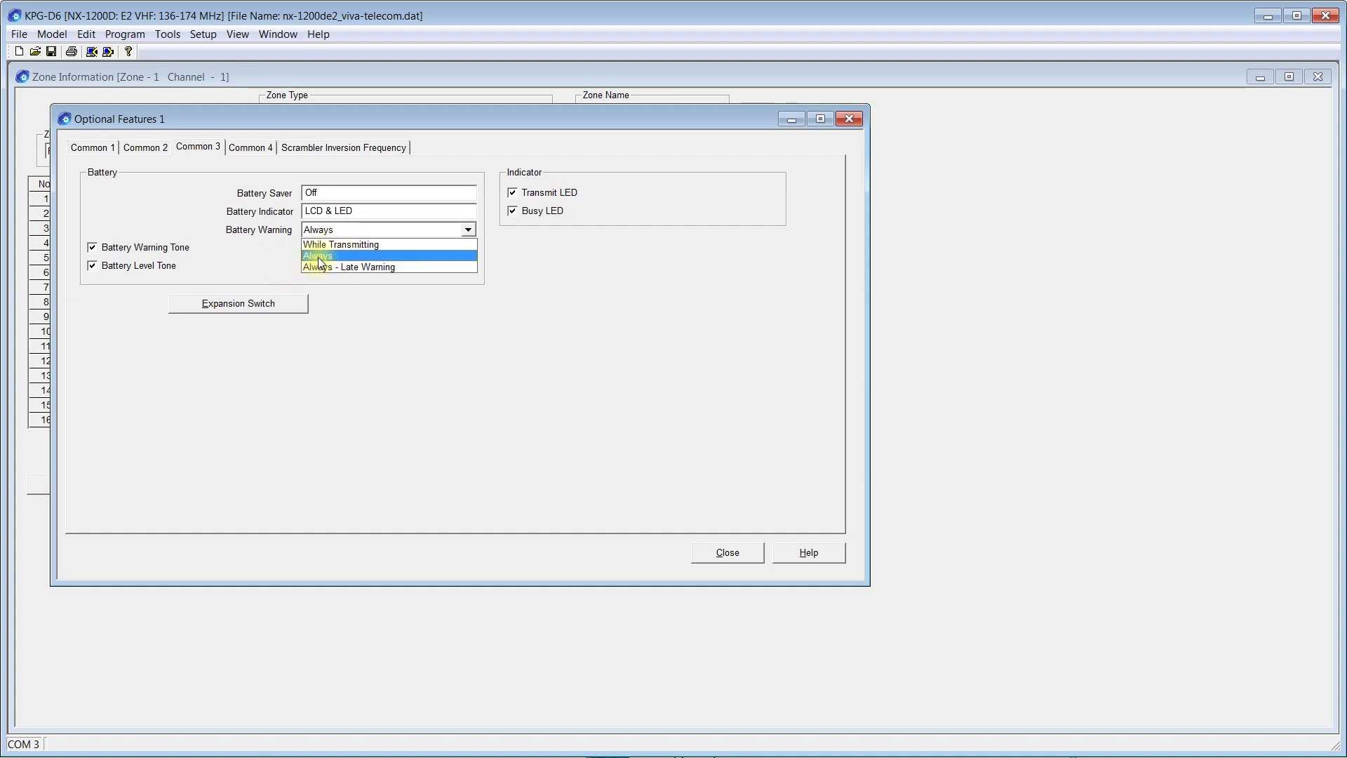
click(686, 317)
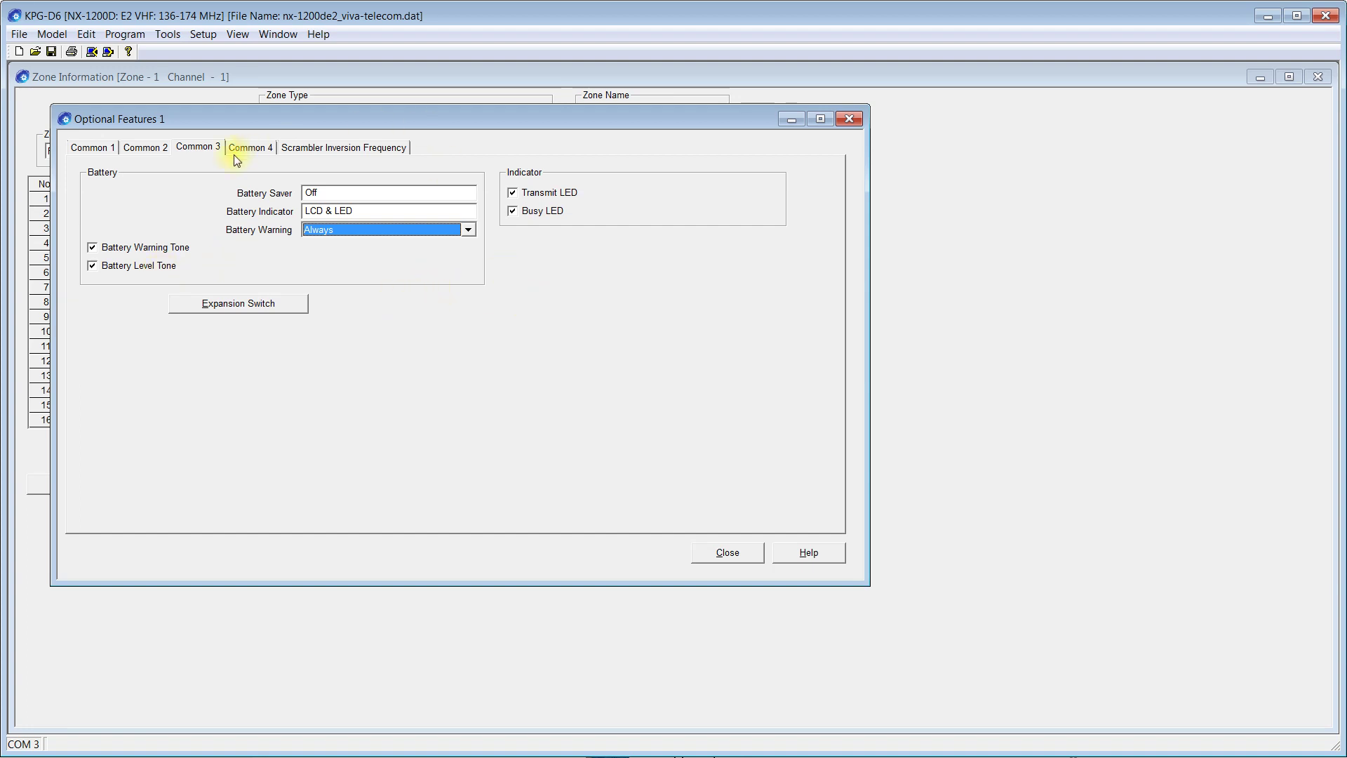
click(254, 153)
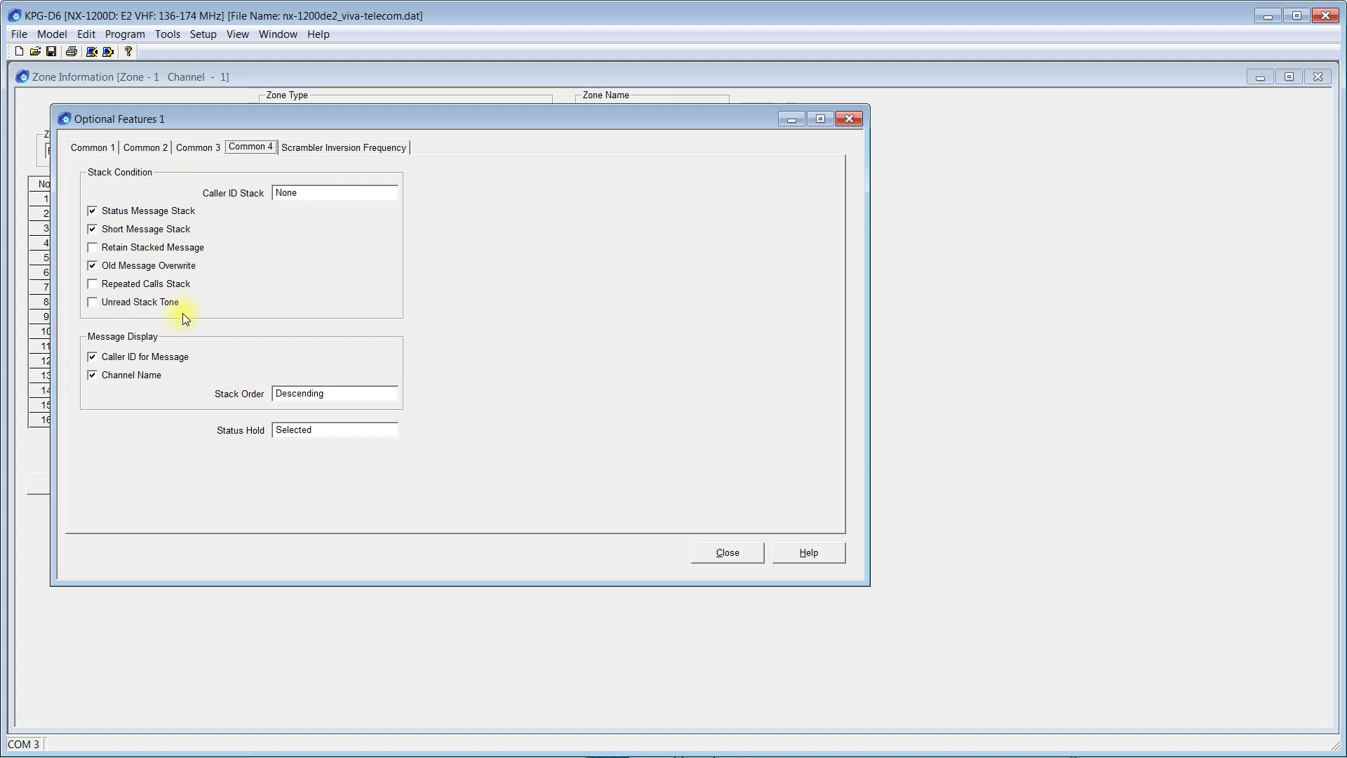
- Open the scrambler inversion frequencies and try a 2000 Hz entry for code 3
click(306, 145)
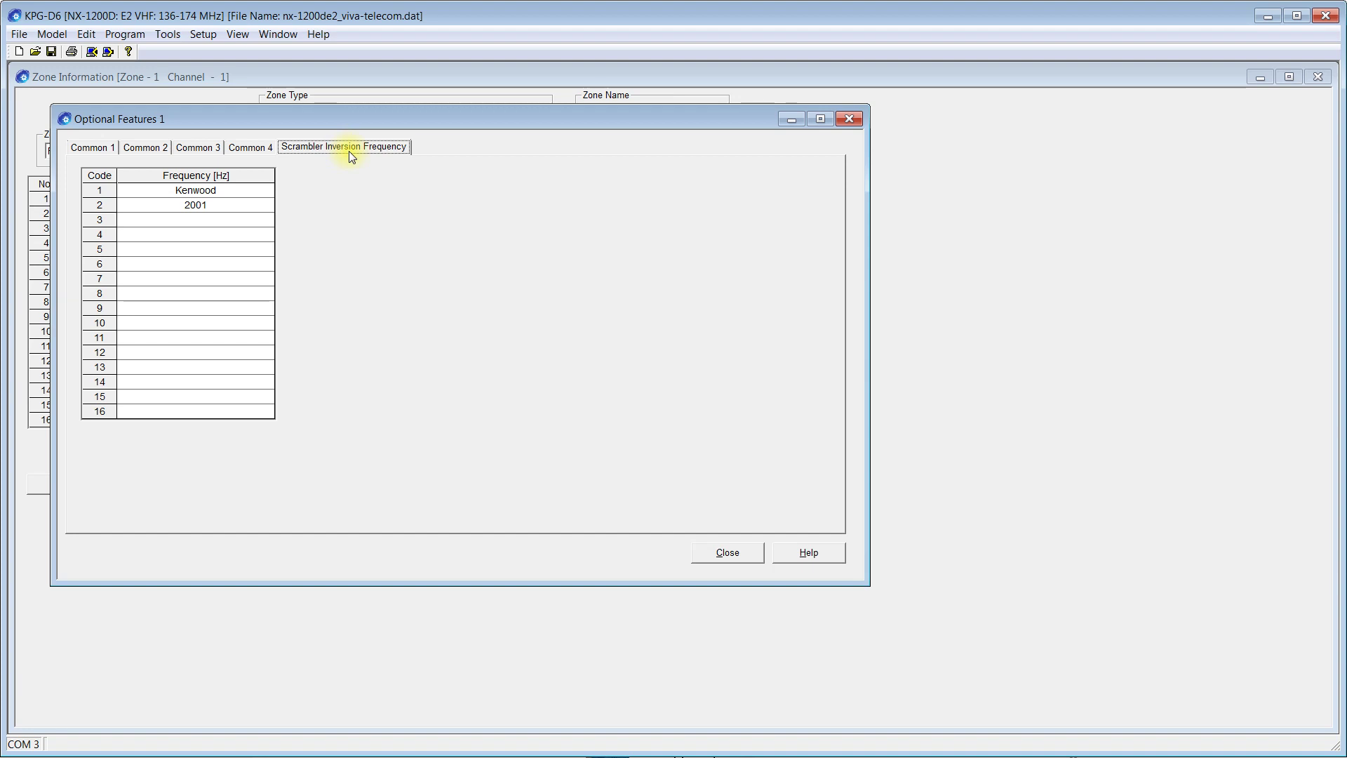
click(210, 220)
click(271, 222)
click(270, 224)
click(270, 214)
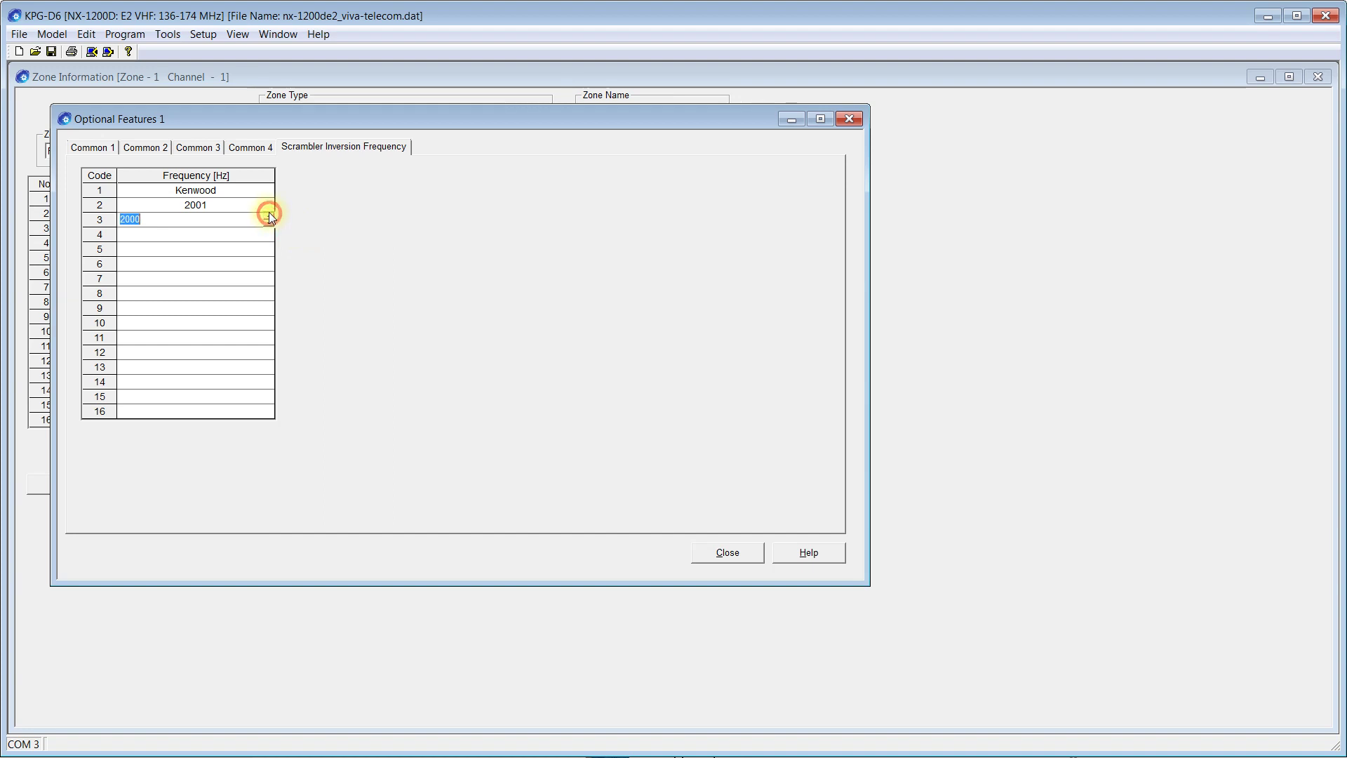
click(269, 222)
click(269, 223)
key(BackSpace)
click(350, 254)
- Clear the trial scrambler inversion frequency for code 3 and close Optional Features 1
click(268, 223)
click(268, 223)
click(213, 220)
key(BackSpace)
key(BackSpace)
key(BackSpace)
key(BackSpace)
click(726, 555)
- Open Optional Features 2 and review the Conventional and Power-on Tone settings
click(116, 35)
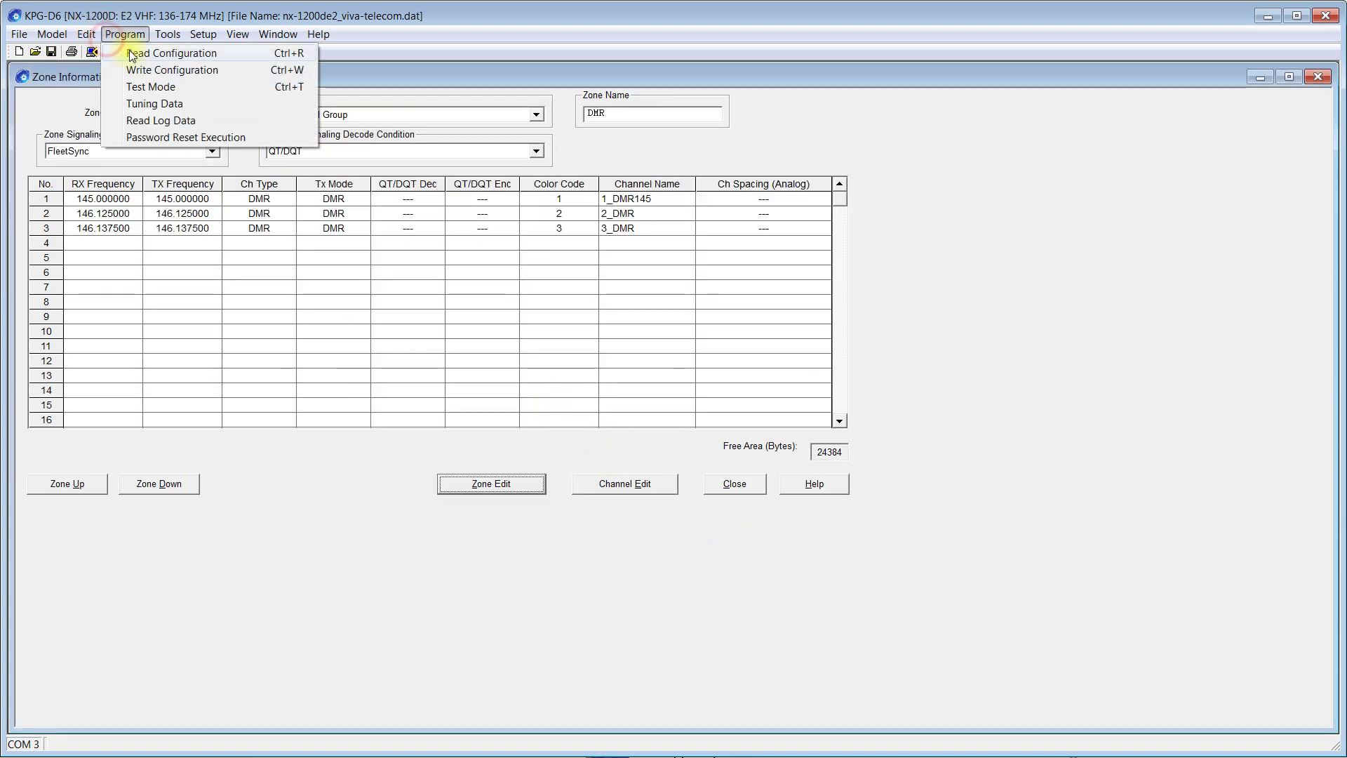
mouse_move(85, 34)
mouse_move(136, 78)
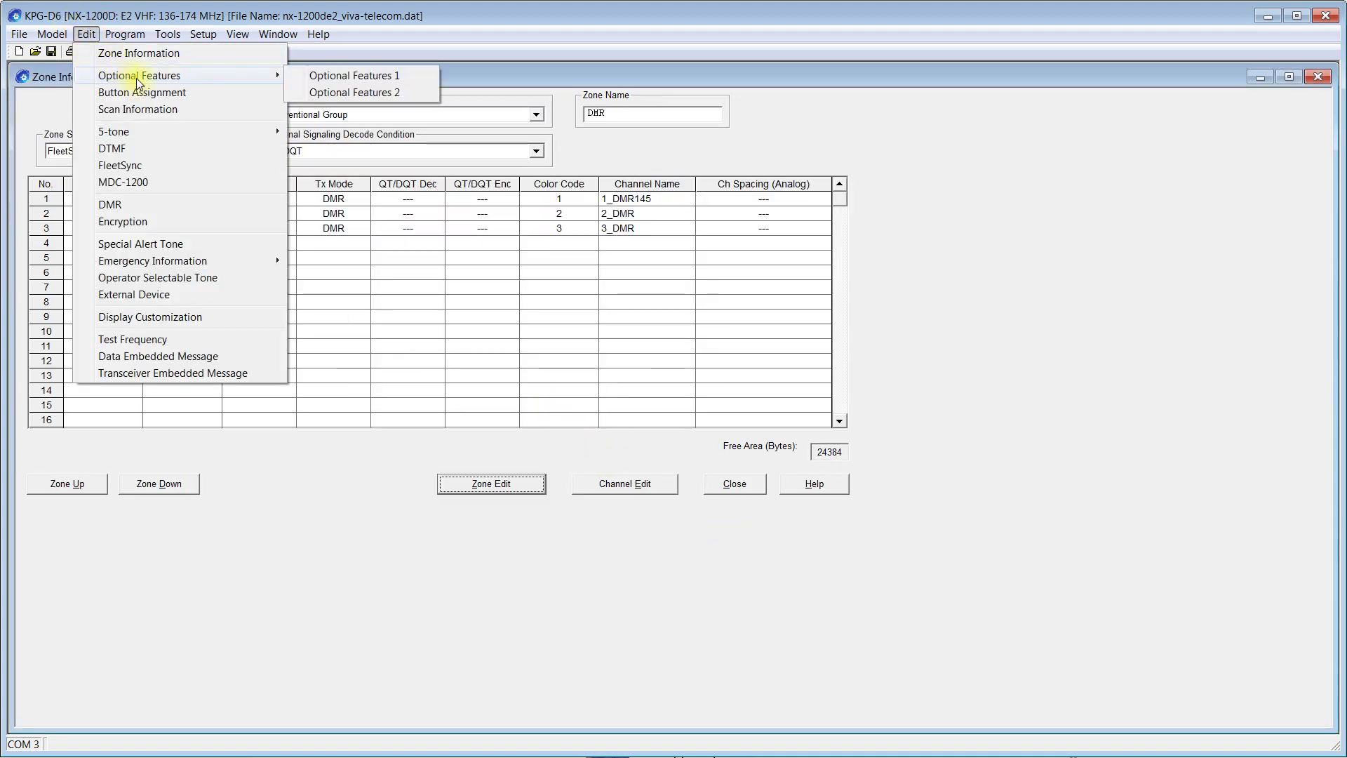
click(350, 92)
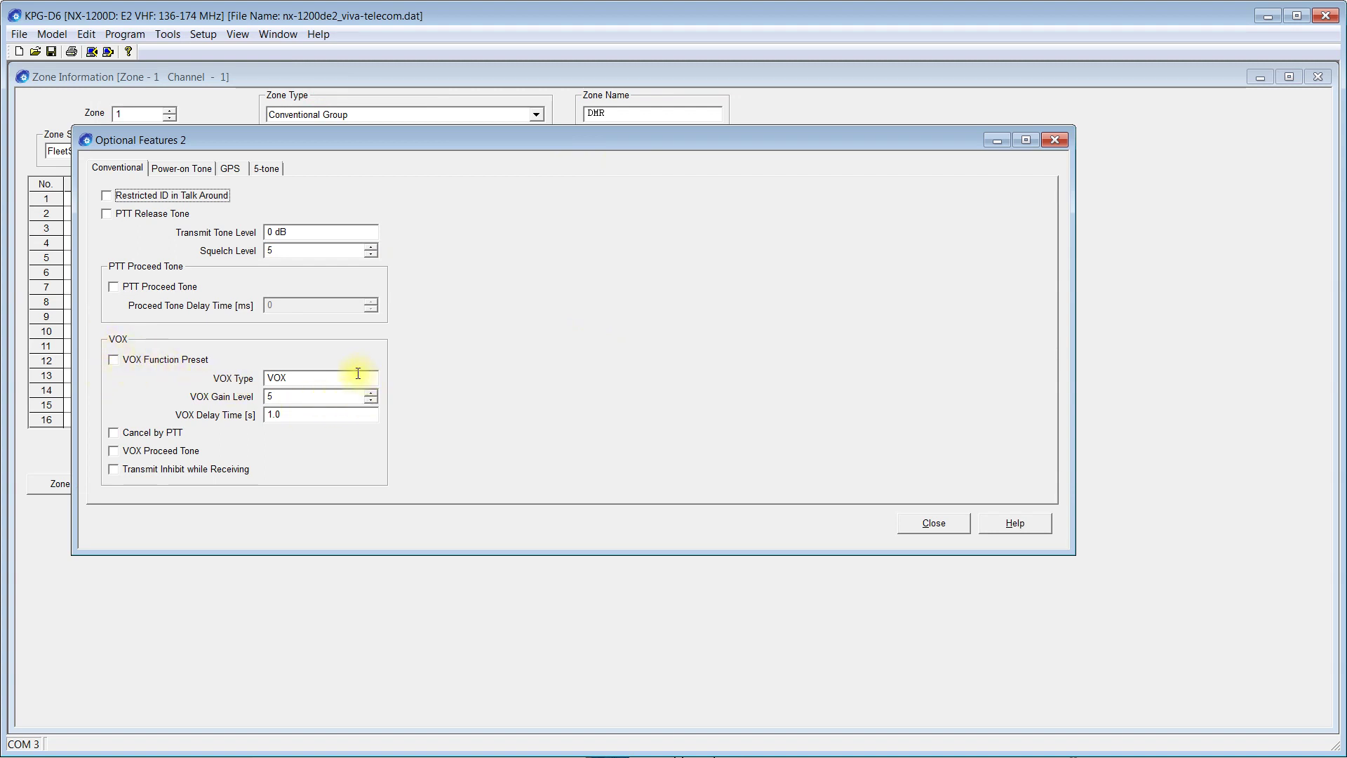
click(168, 167)
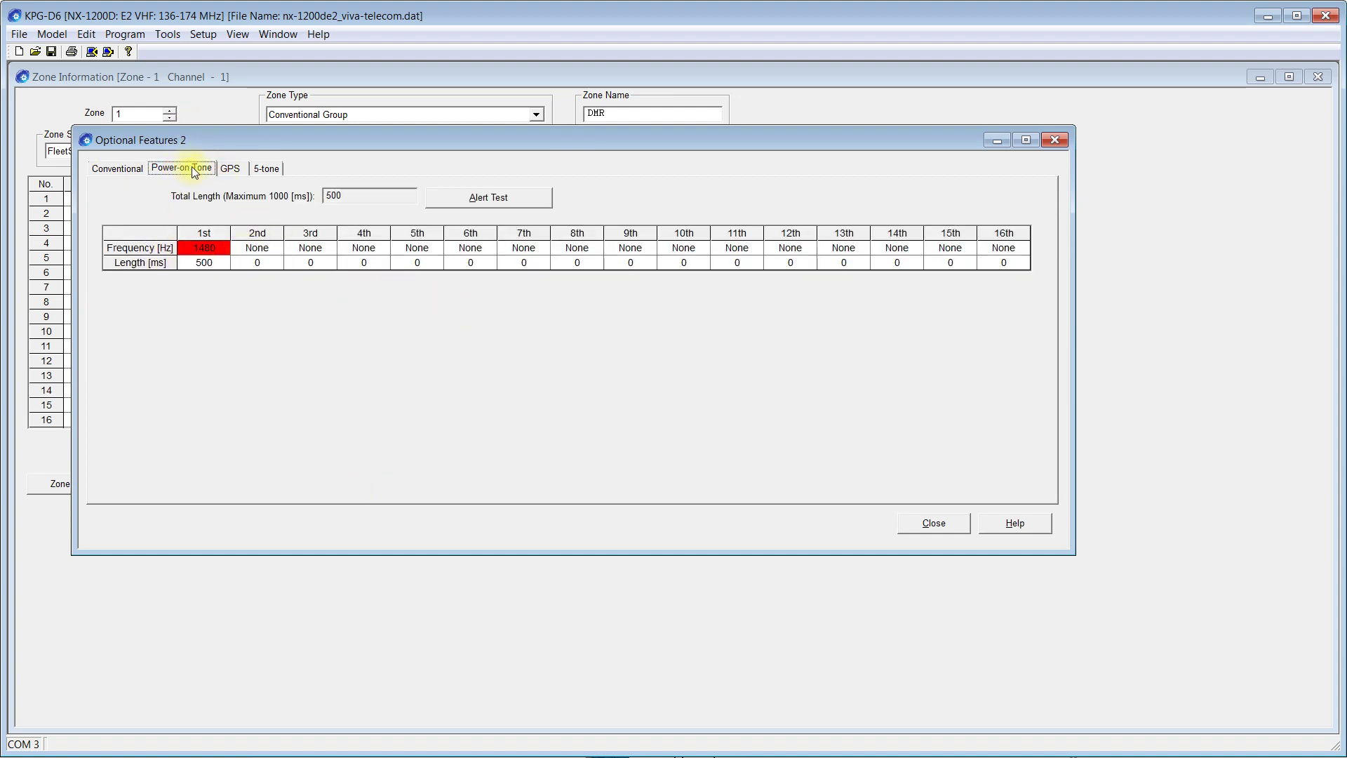
- Review the GPS and 5-tone settings and close Optional Features 2
click(229, 169)
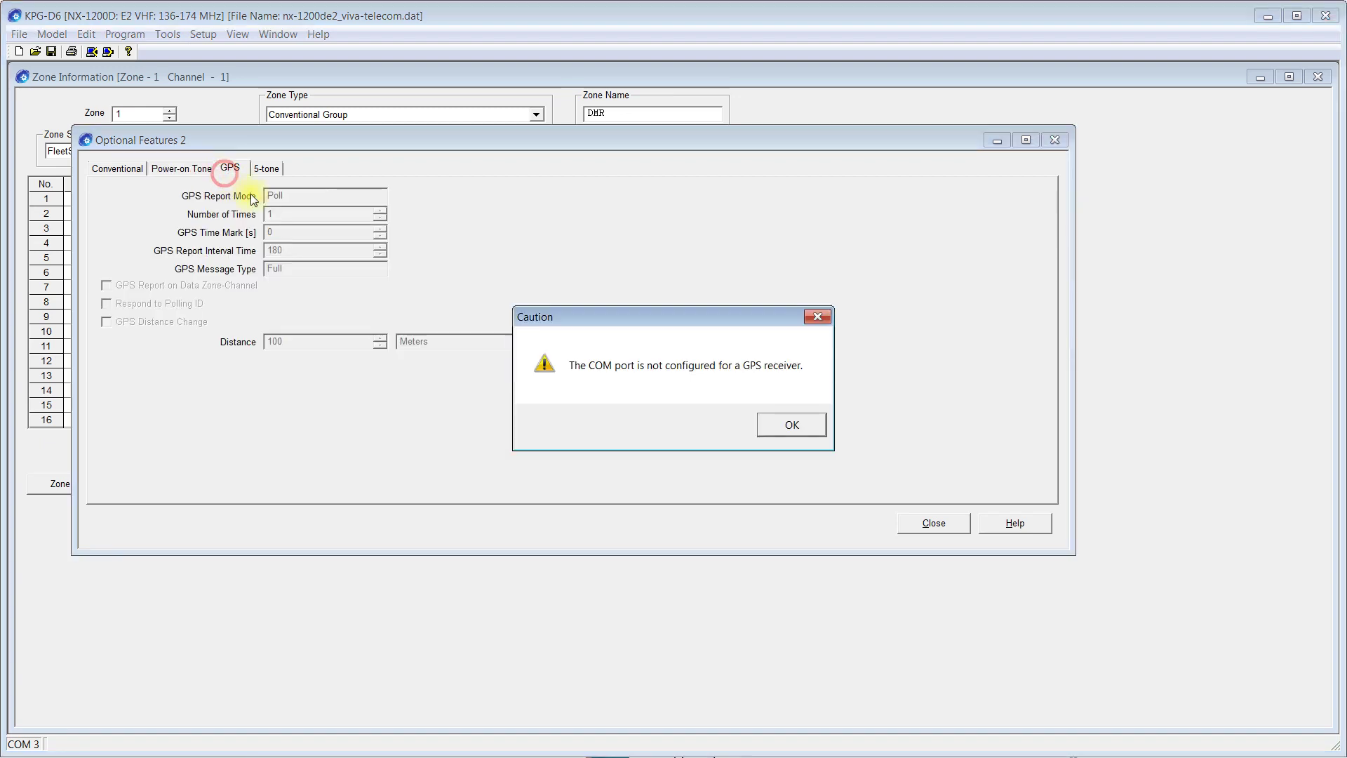
click(791, 425)
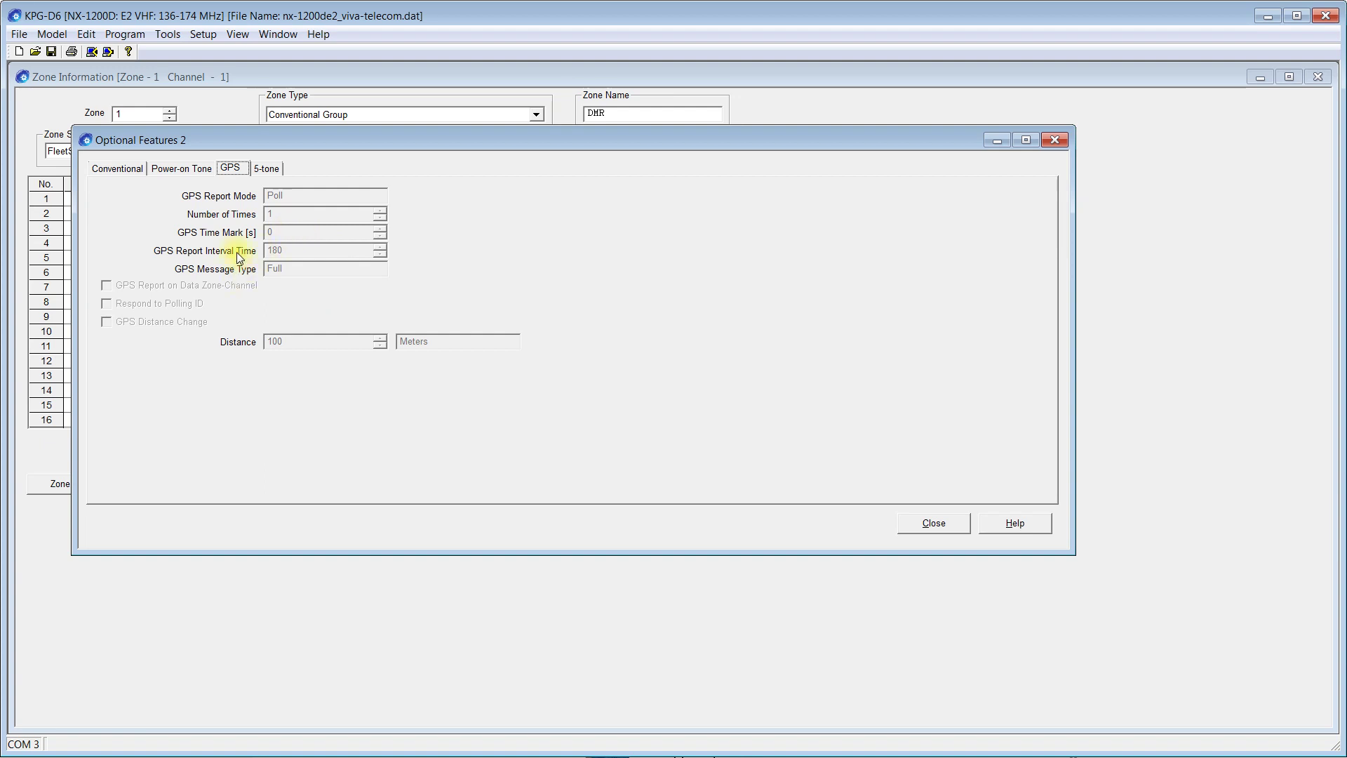
click(267, 168)
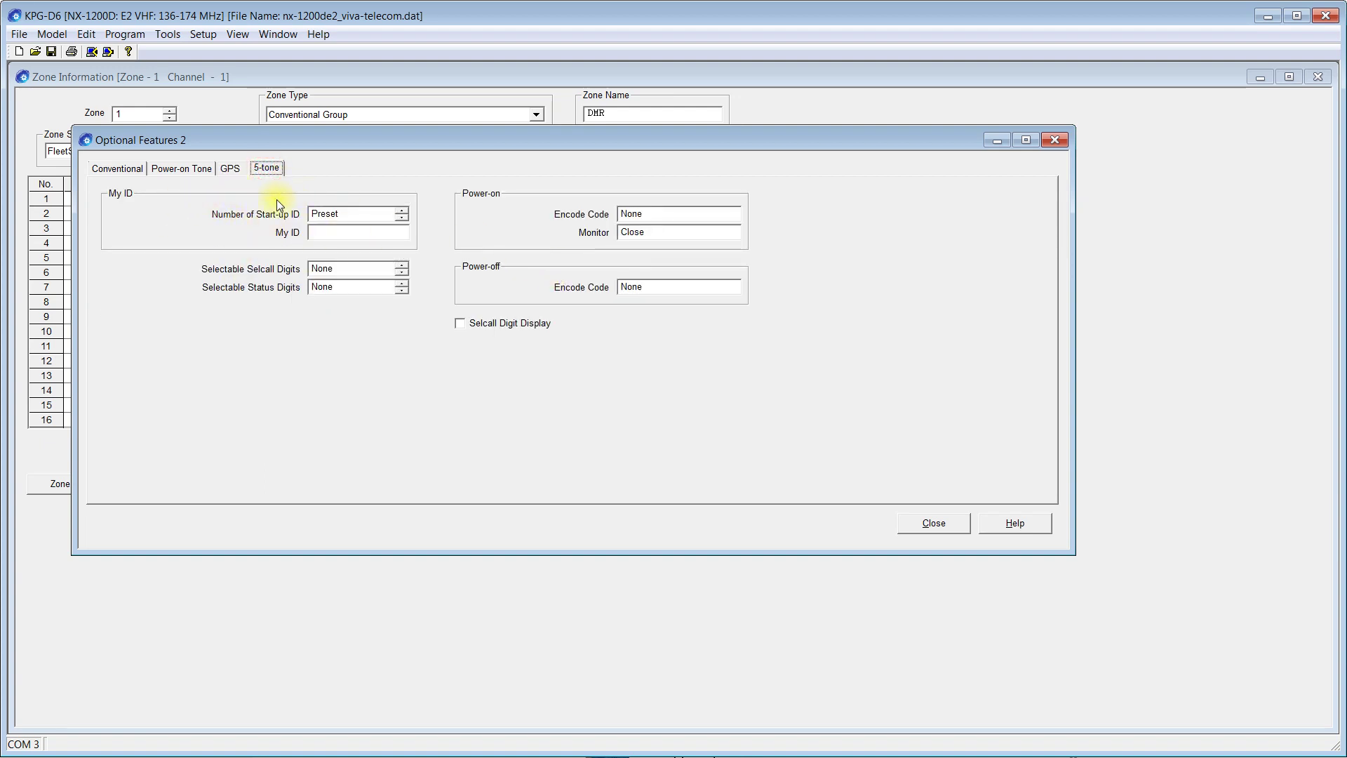
click(920, 526)
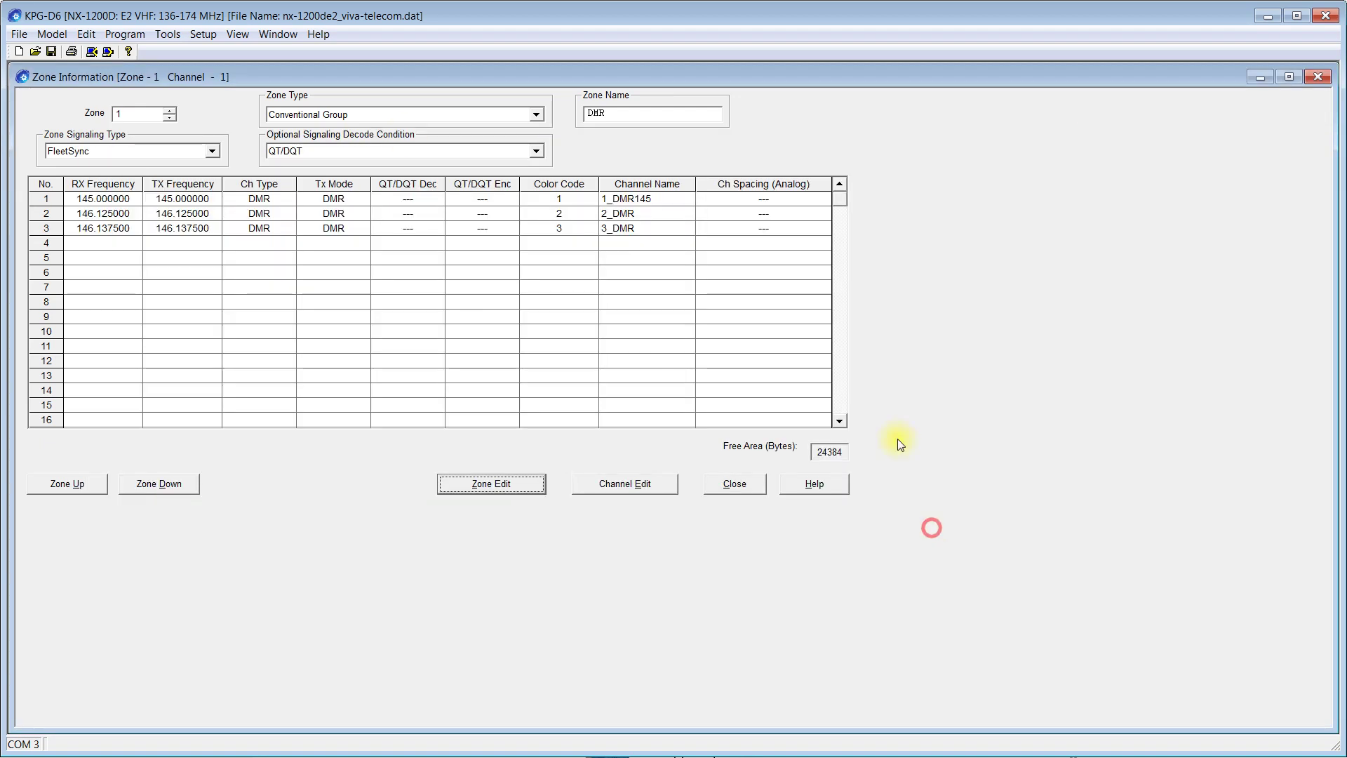
- Open the Button Assignment settings and review the general button locks and the function choices for the Selector knob
click(124, 34)
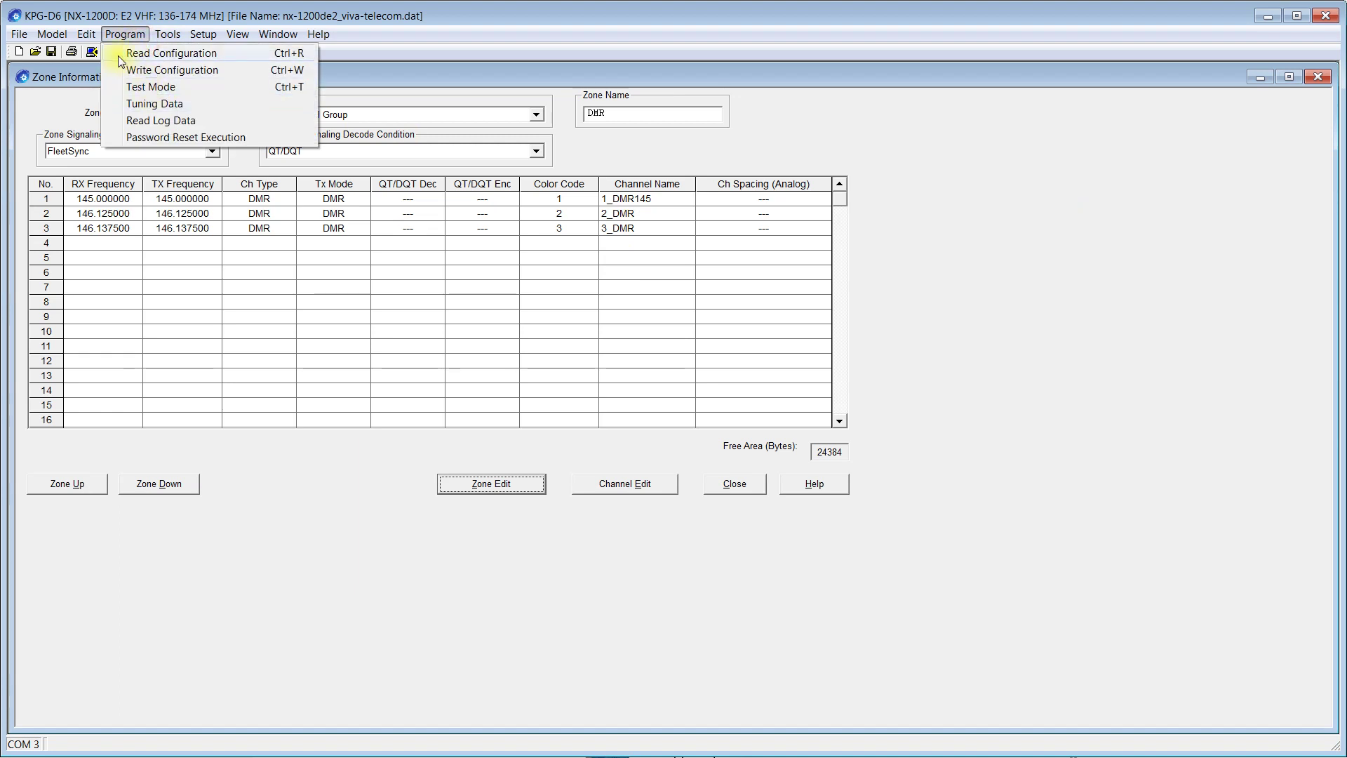
mouse_move(93, 35)
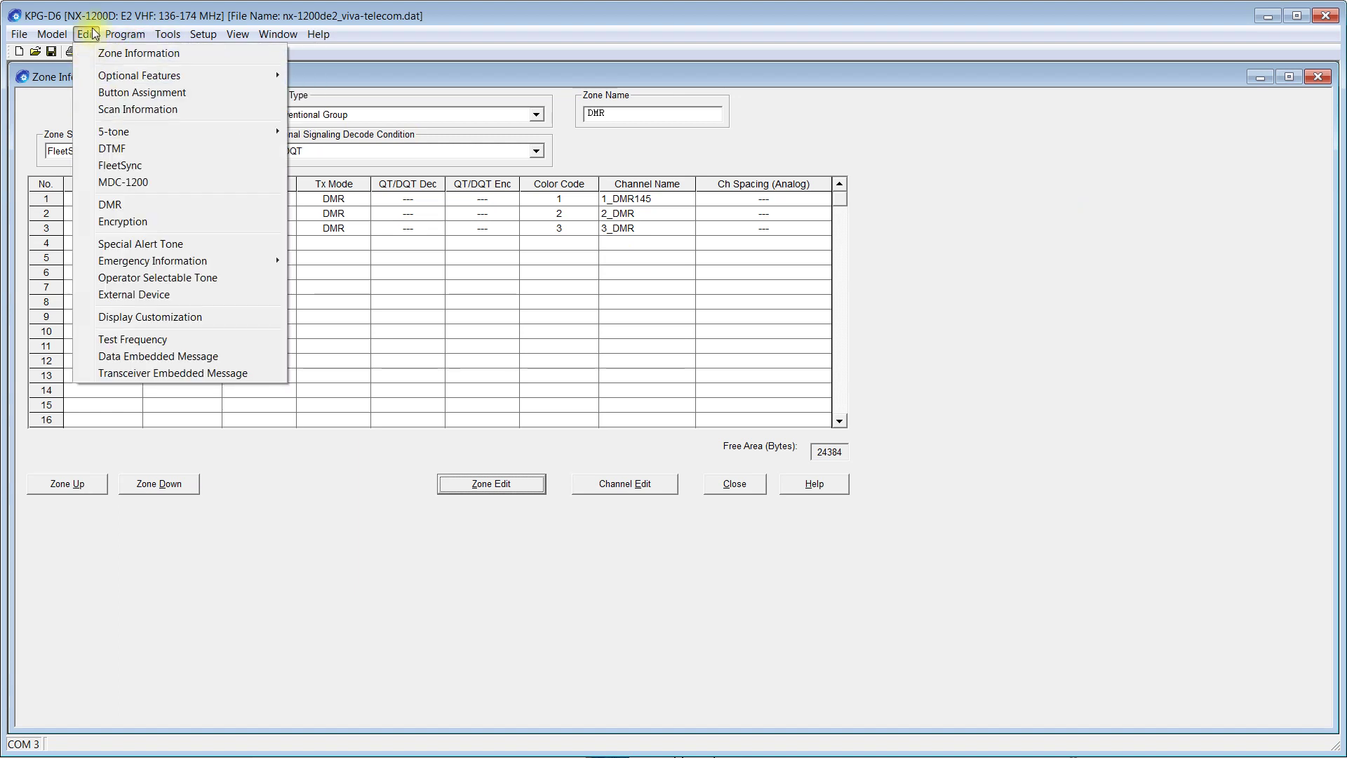
click(170, 96)
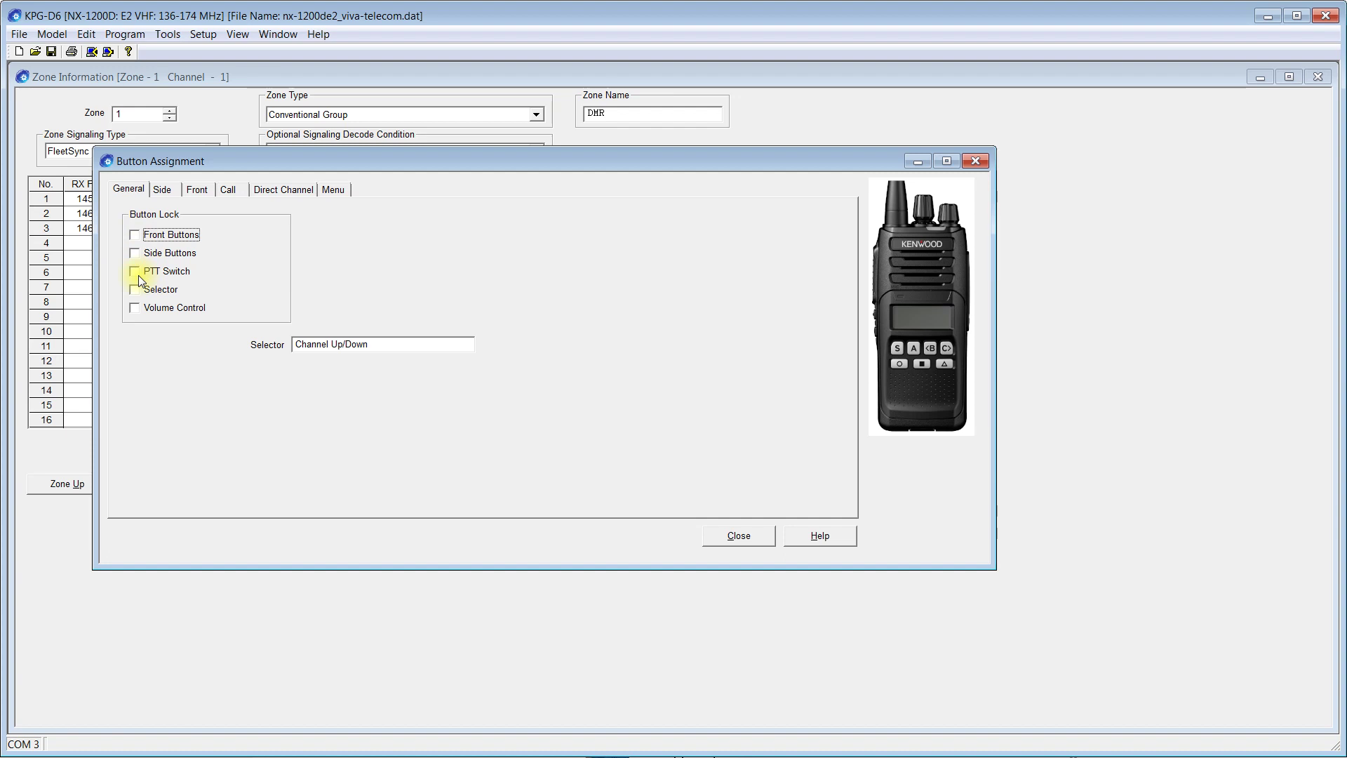
click(376, 343)
click(376, 344)
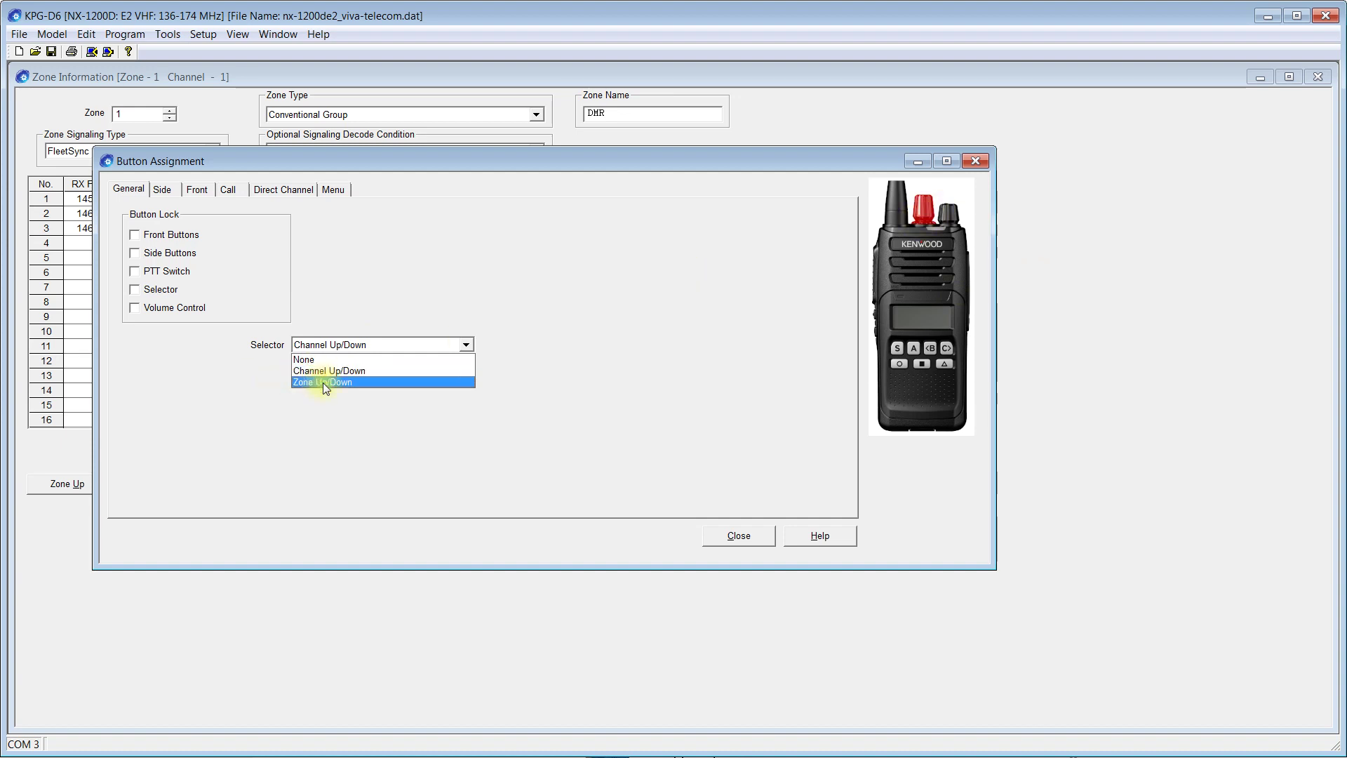
click(402, 272)
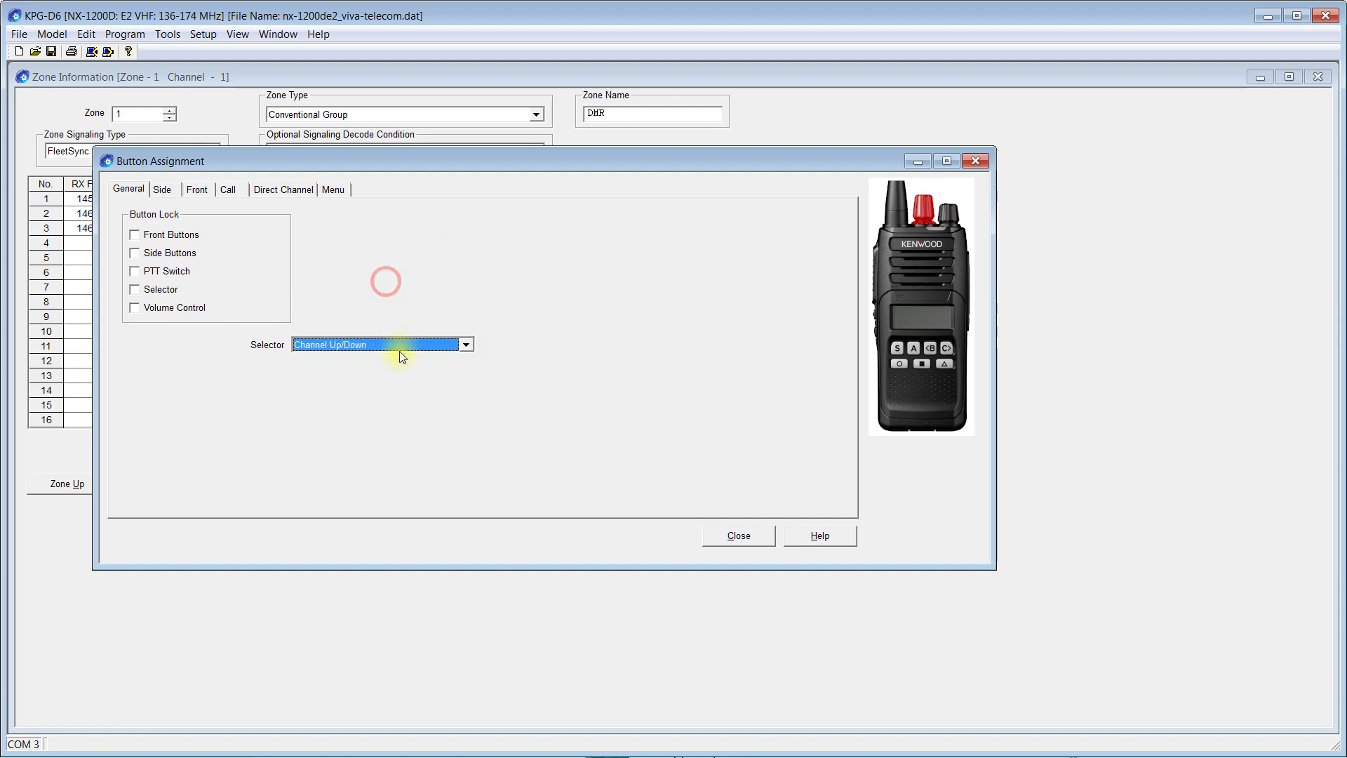
- Review the side button assignments and examine the full list of functions available for the Side 1 button
click(162, 189)
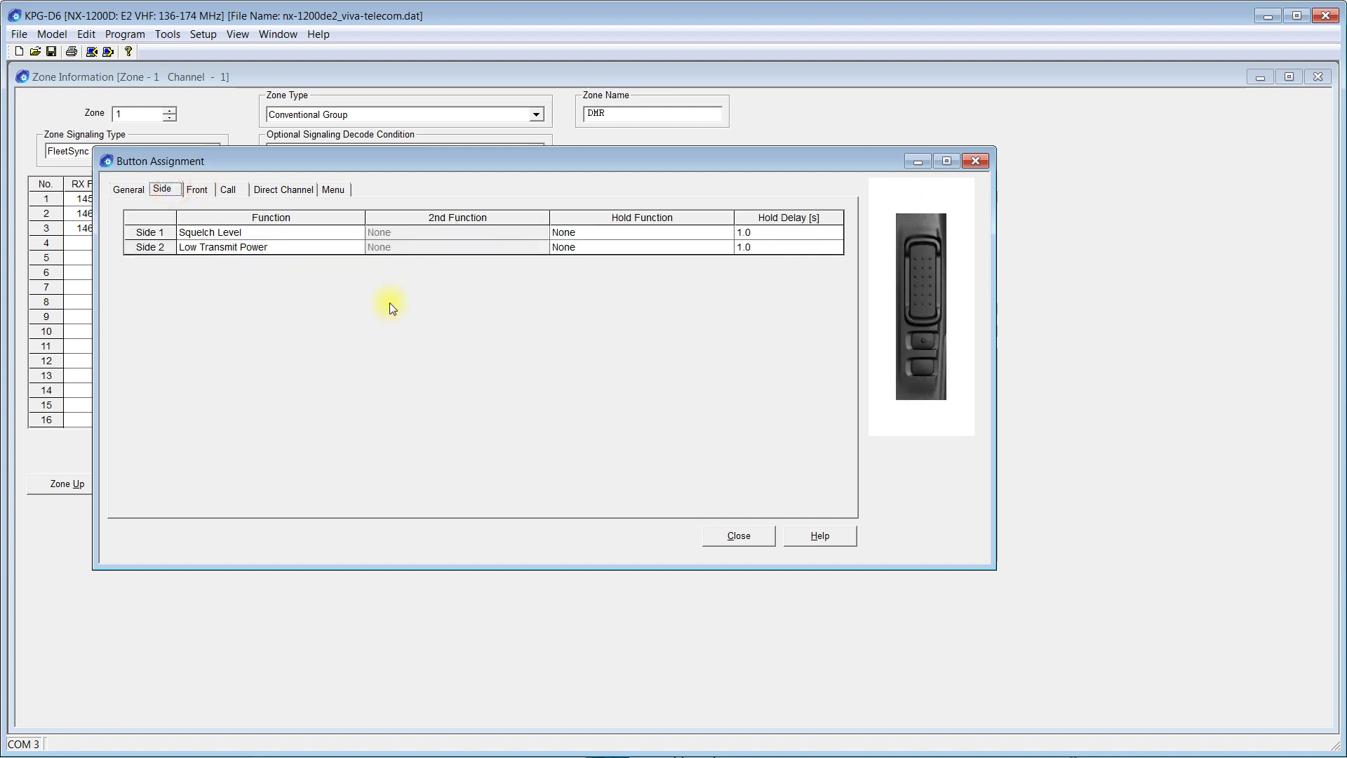
click(271, 234)
click(925, 352)
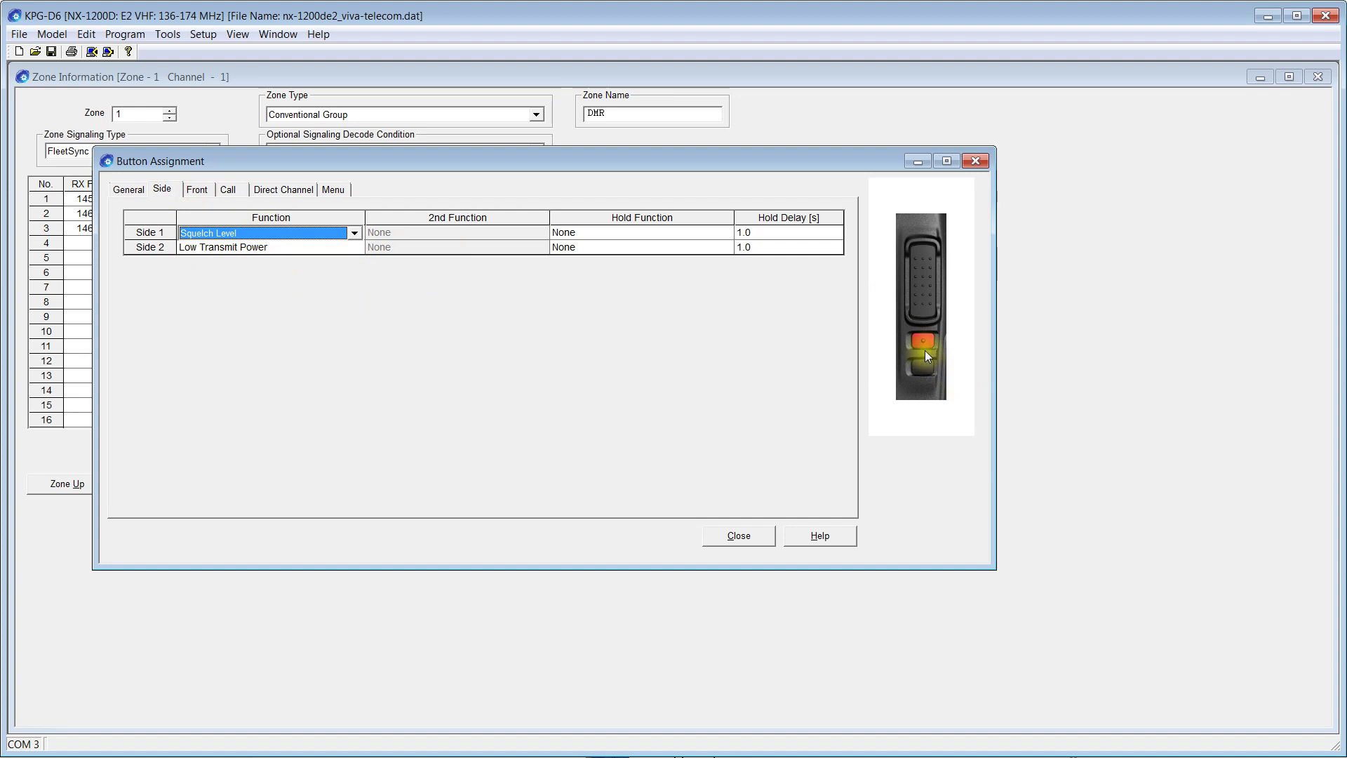
click(331, 234)
drag(353, 328, 356, 253)
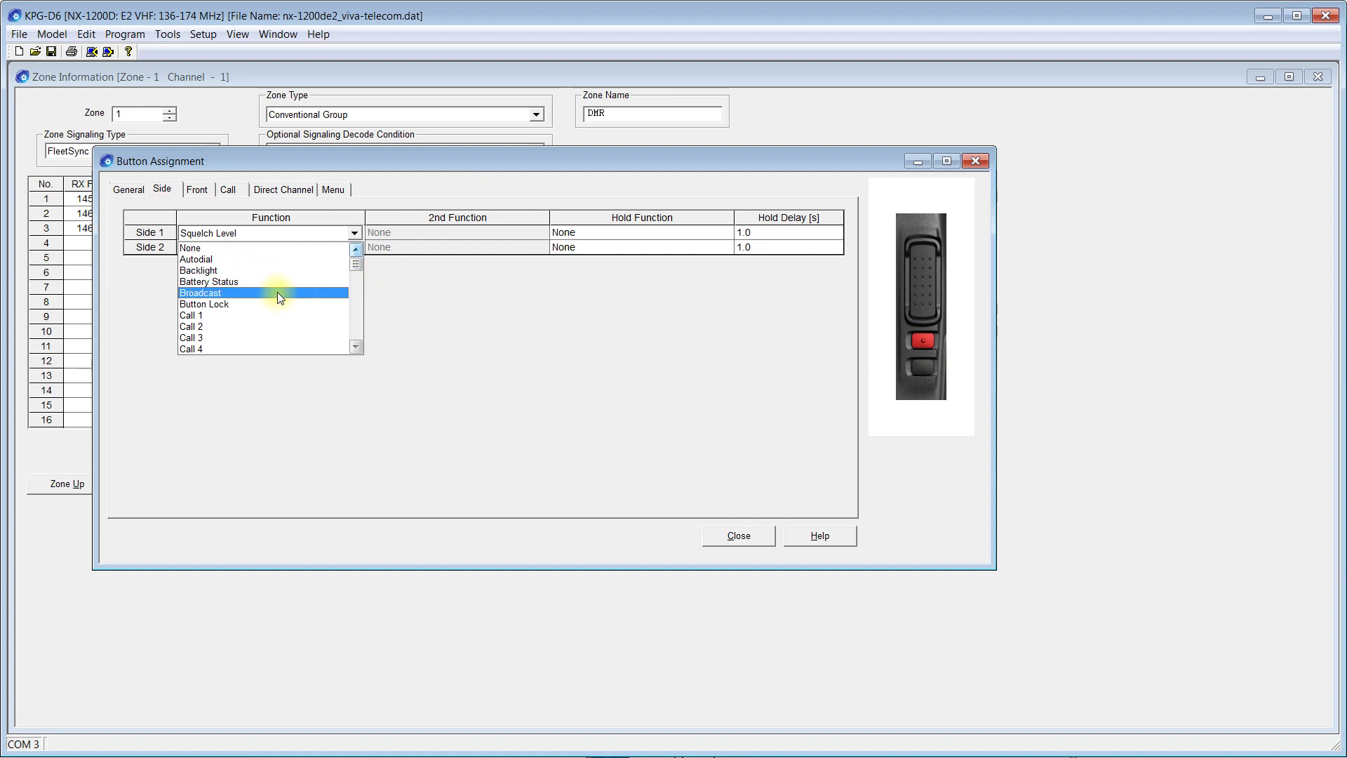
scroll(267, 301, down, 1)
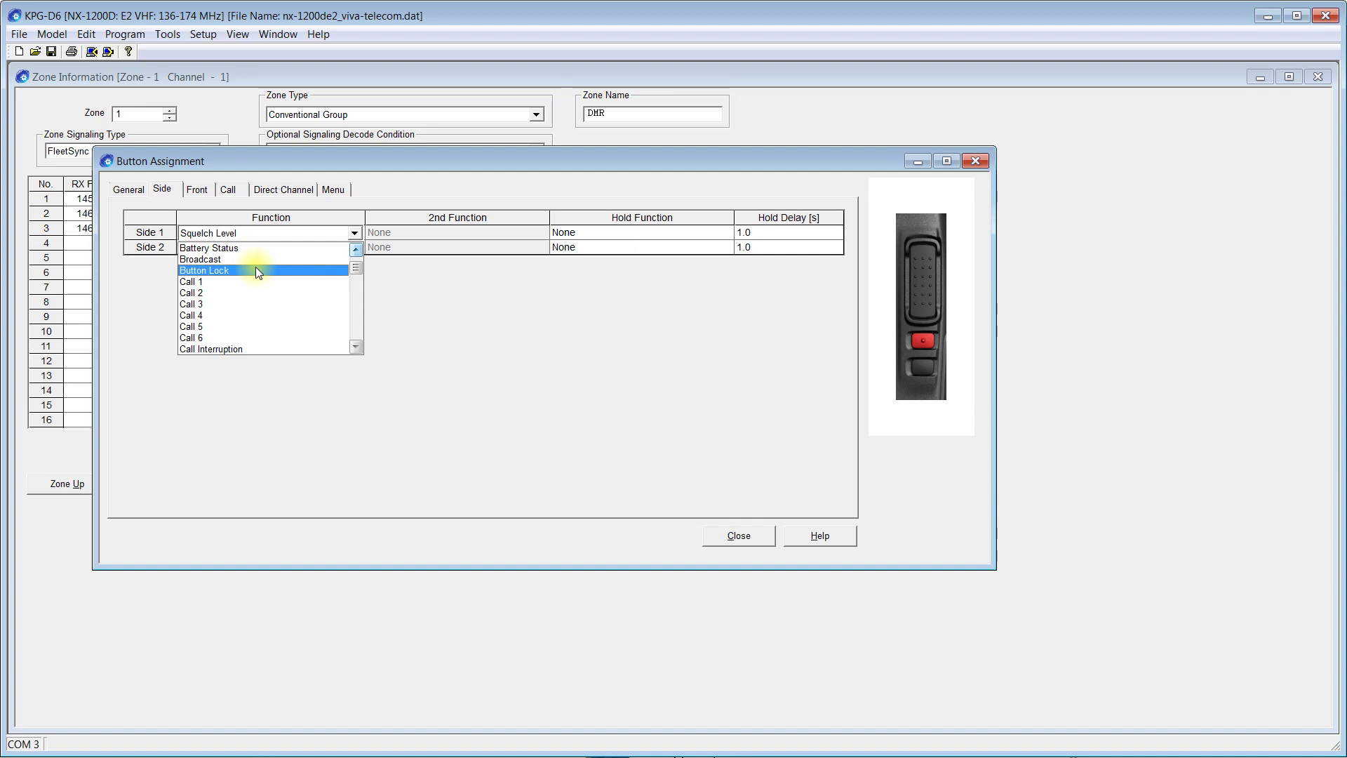
scroll(253, 304, down, 1)
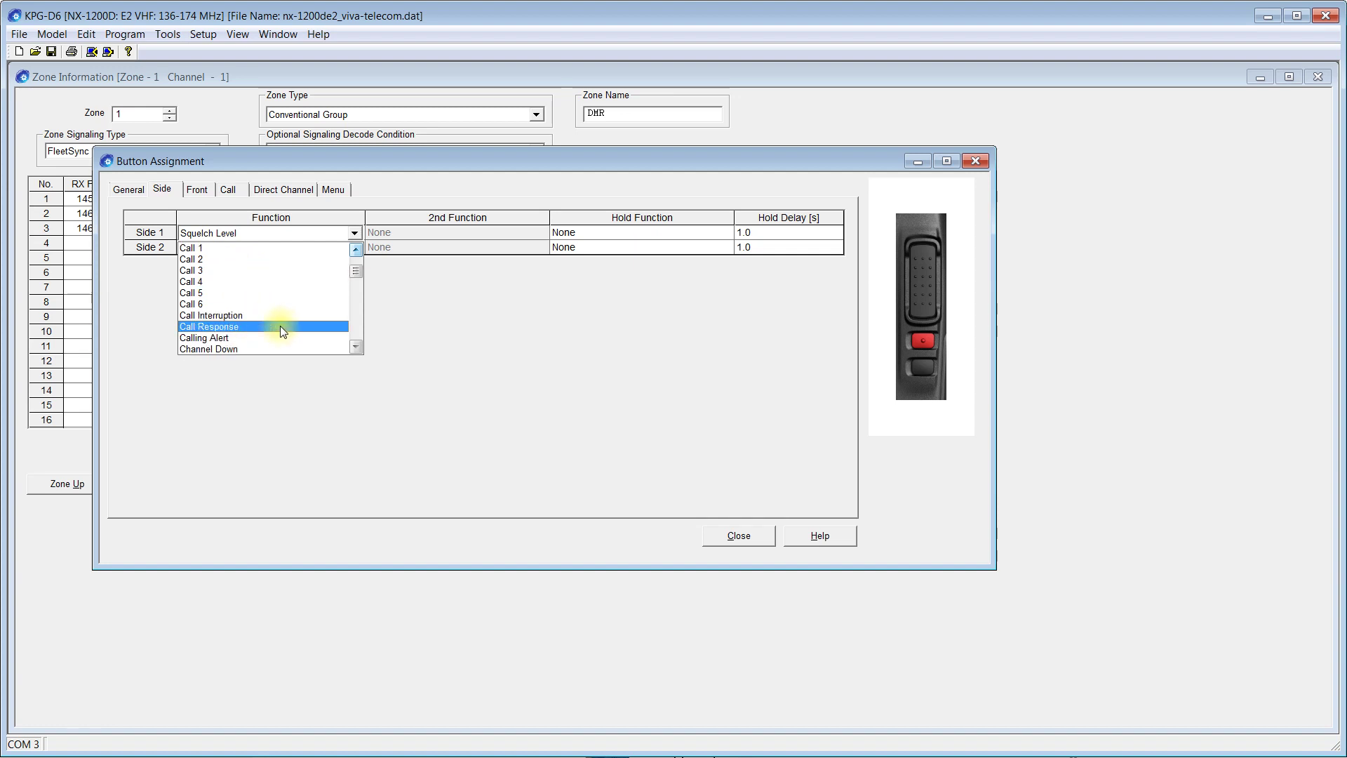
scroll(279, 321, down, 2)
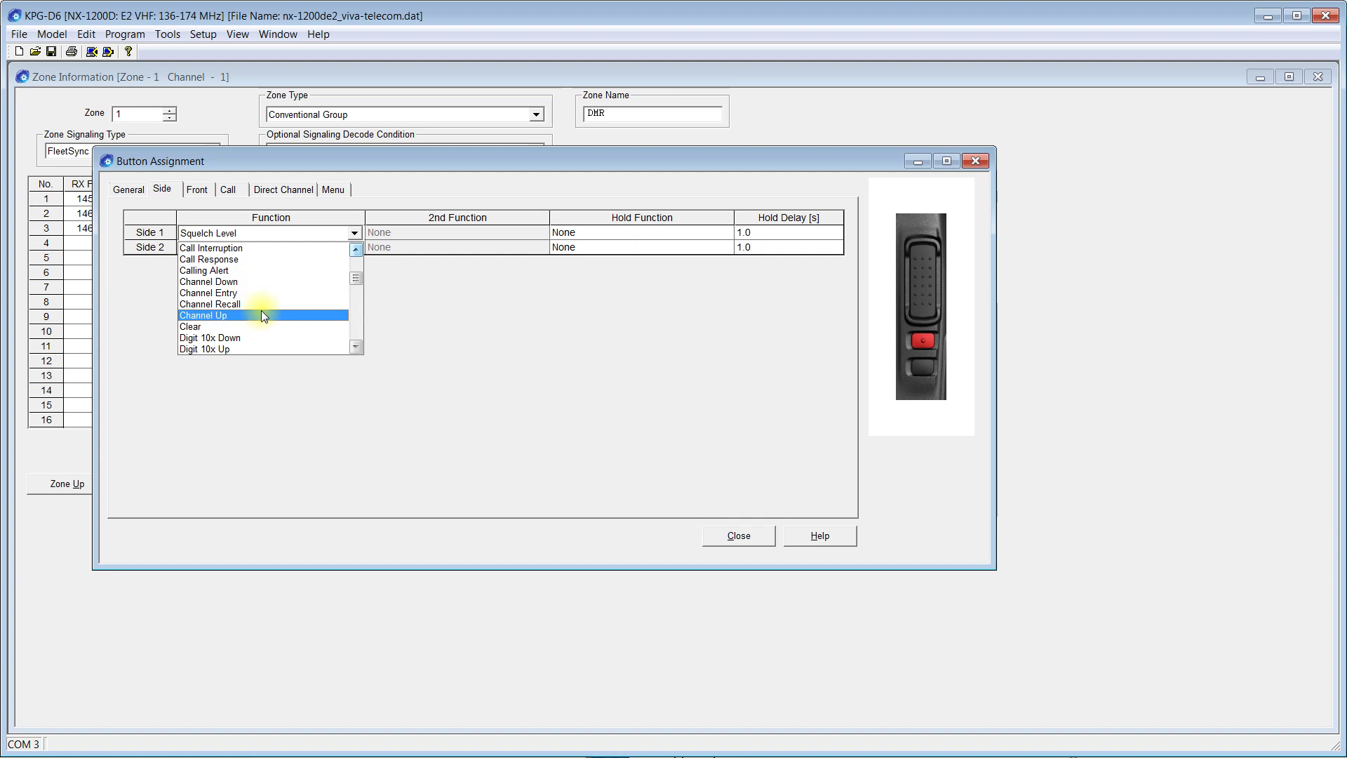
scroll(261, 310, down, 3)
scroll(261, 319, down, 2)
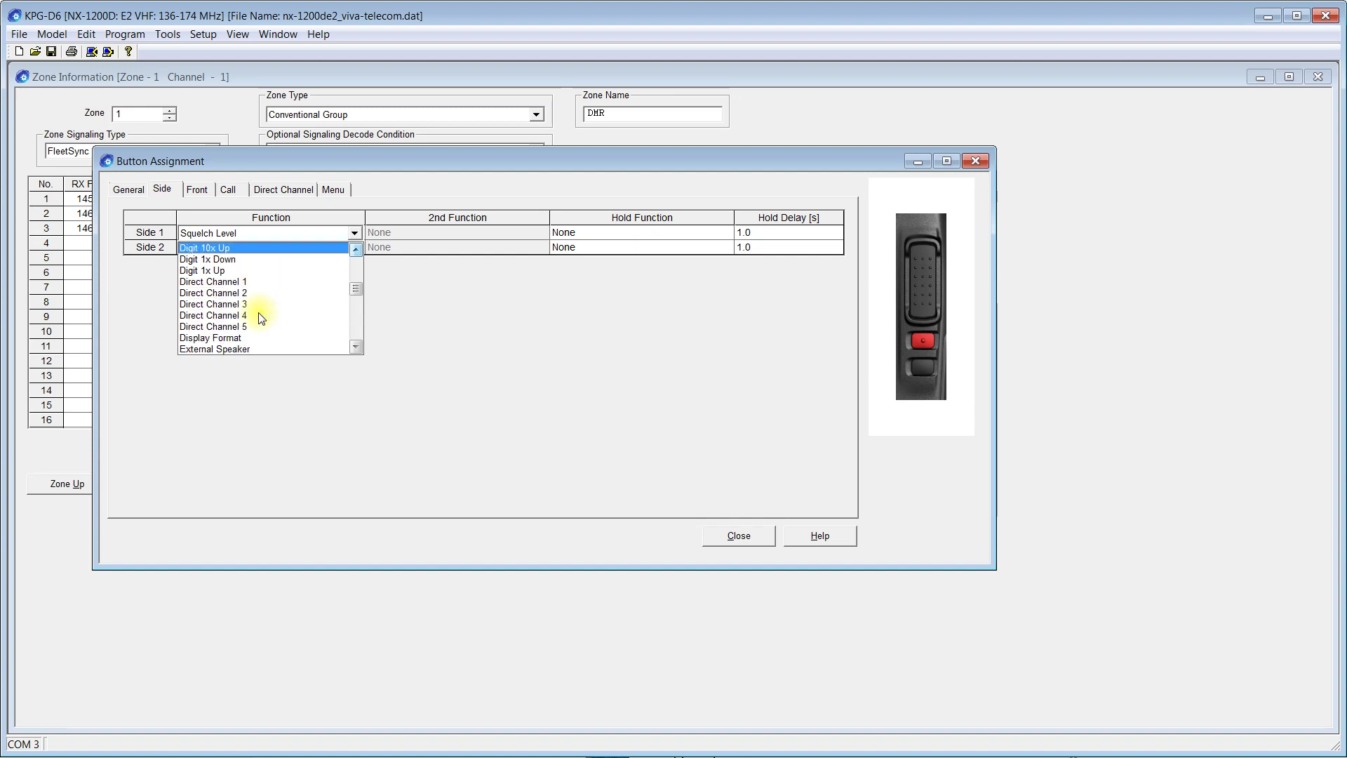
scroll(257, 289, down, 1)
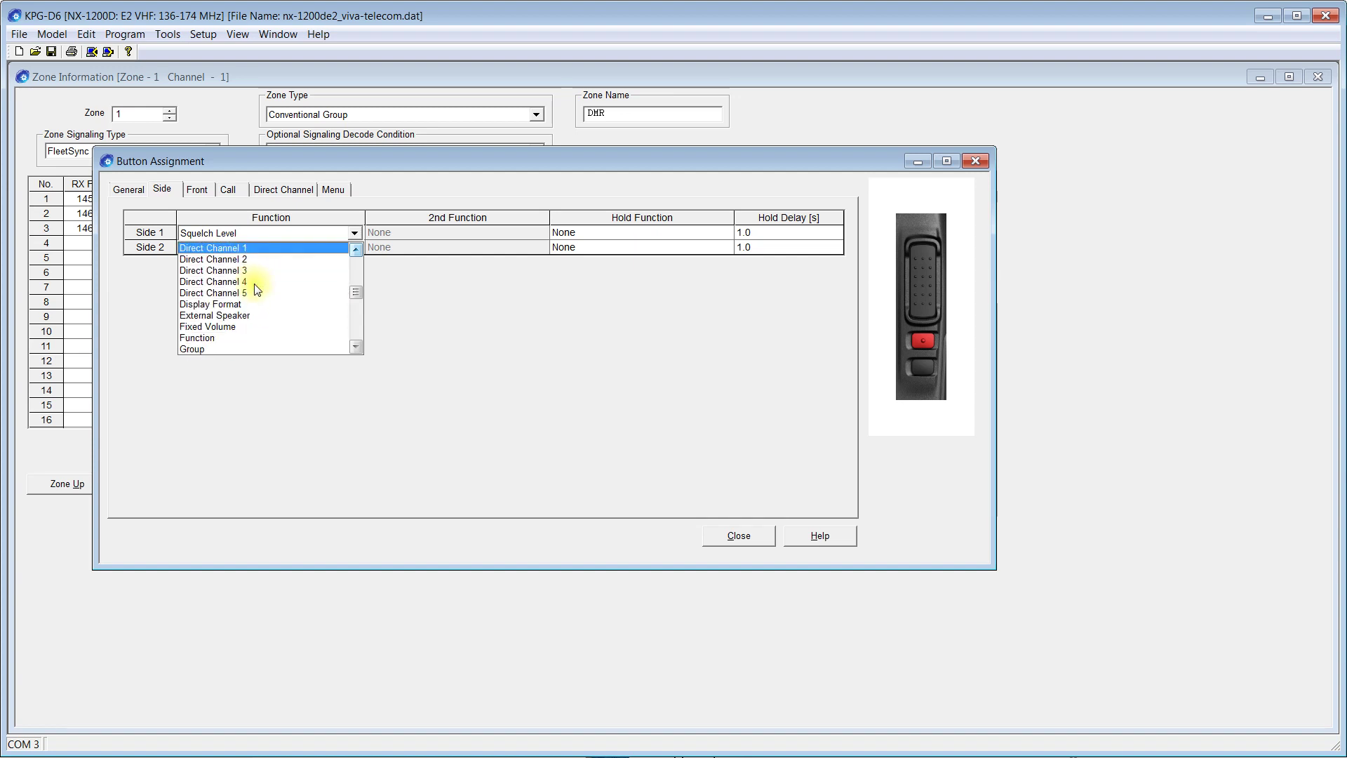
scroll(254, 288, up, 1)
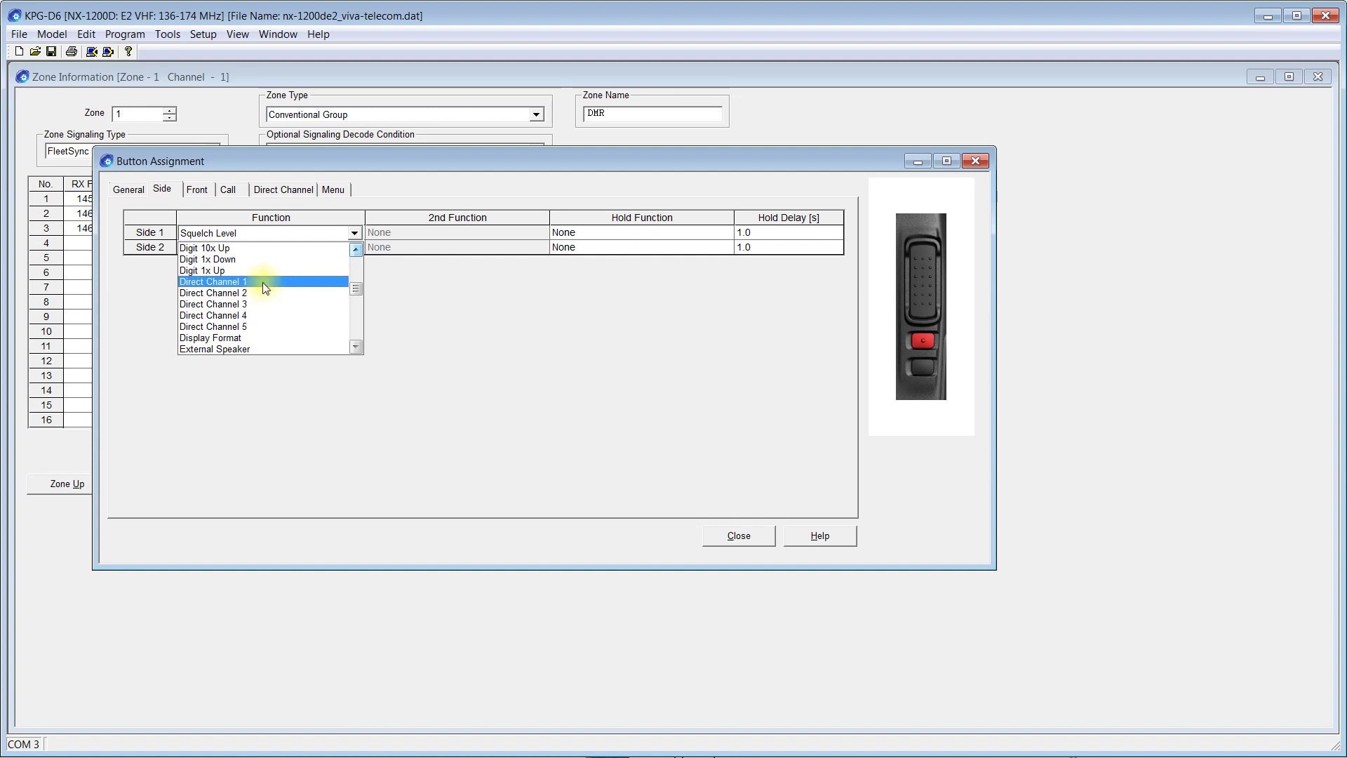
scroll(262, 282, down, 2)
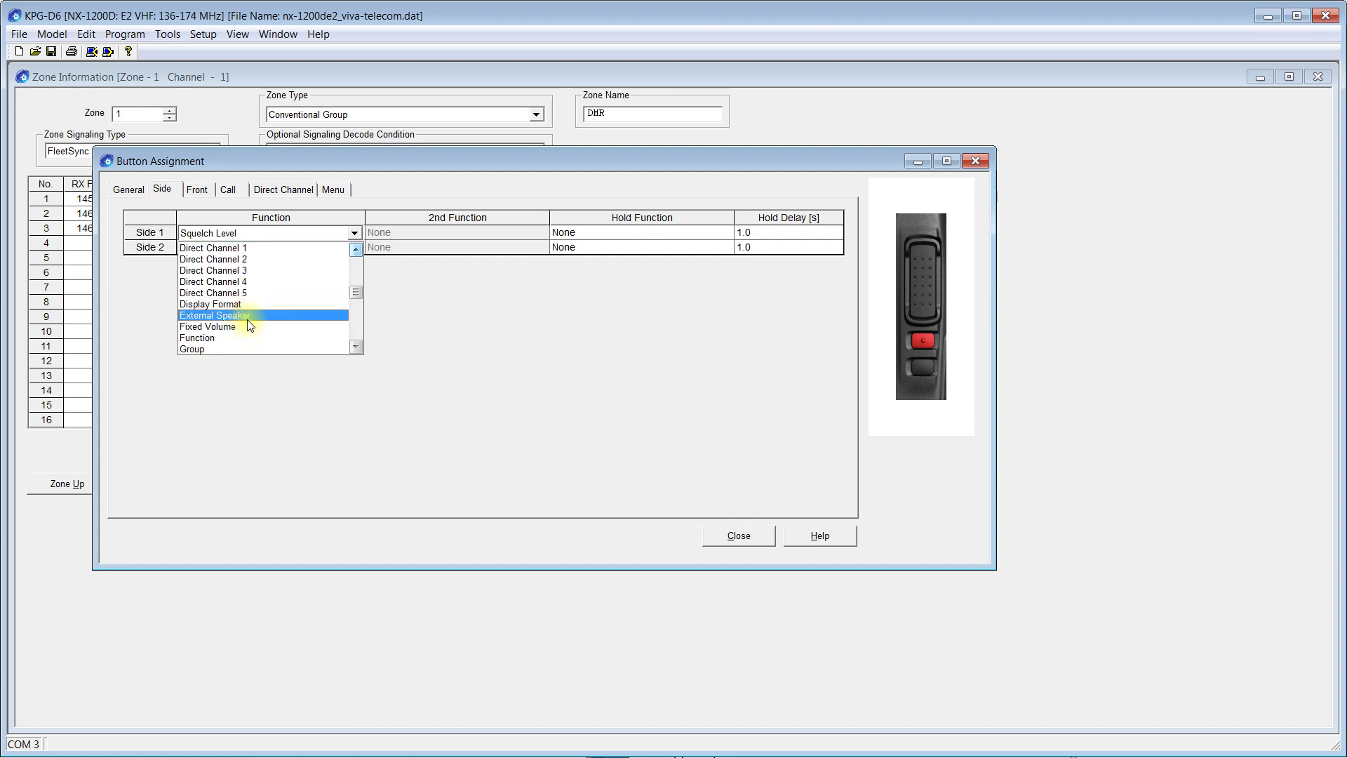
scroll(247, 314, down, 1)
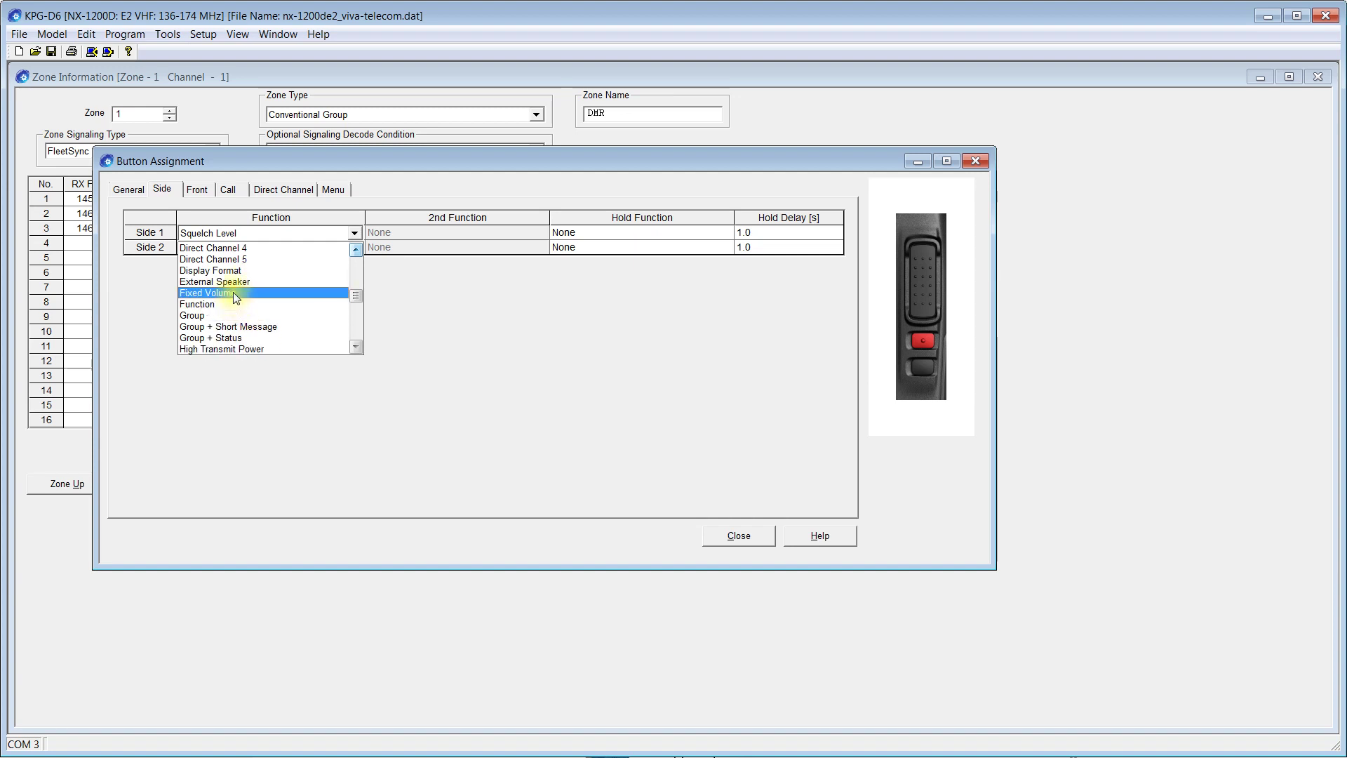
scroll(235, 293, down, 1)
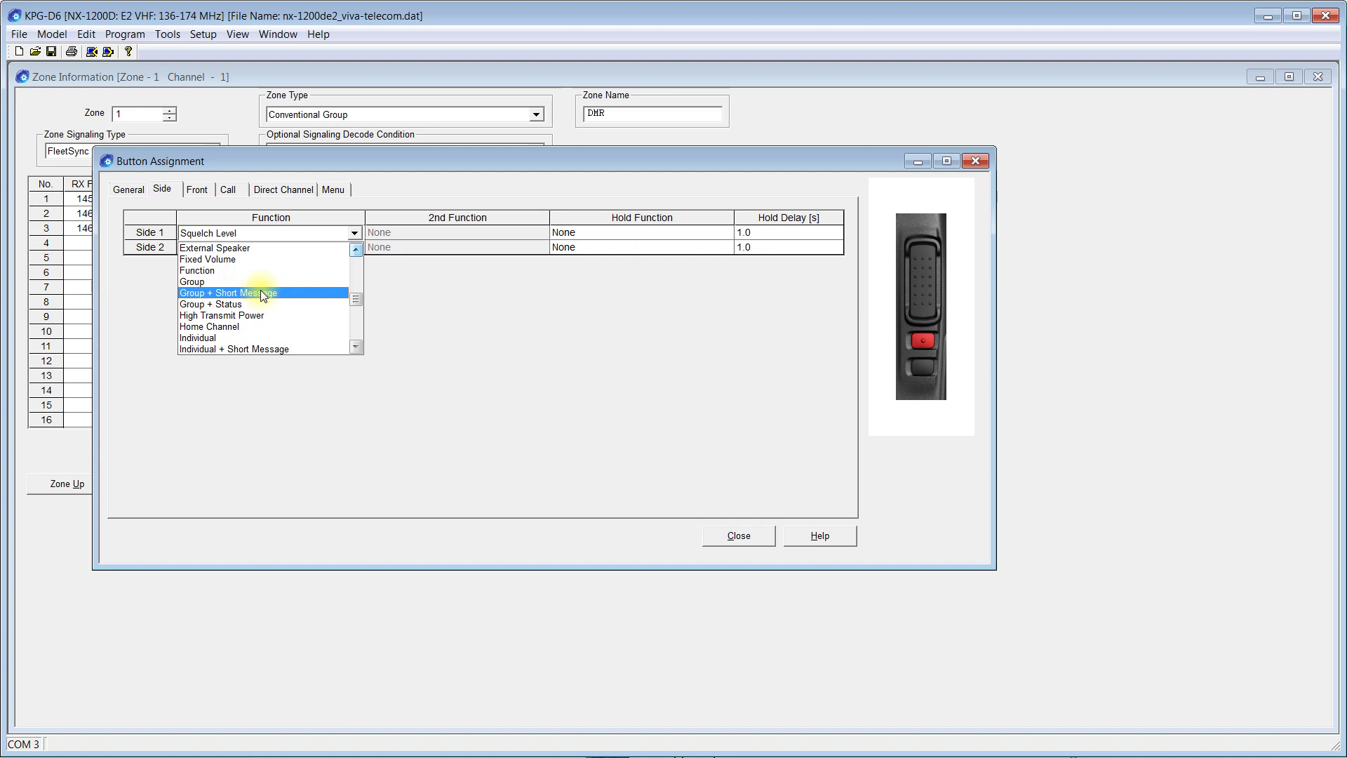
scroll(284, 314, down, 1)
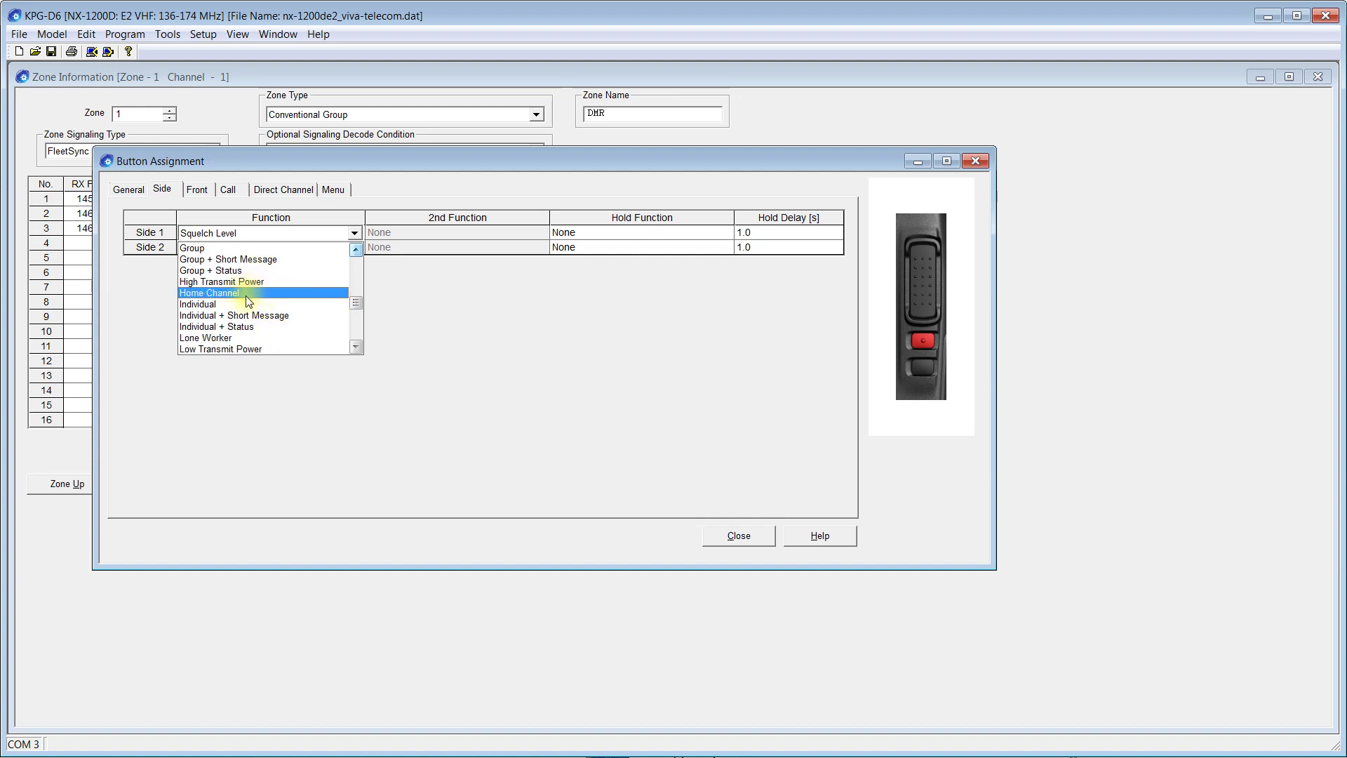
scroll(242, 293, down, 1)
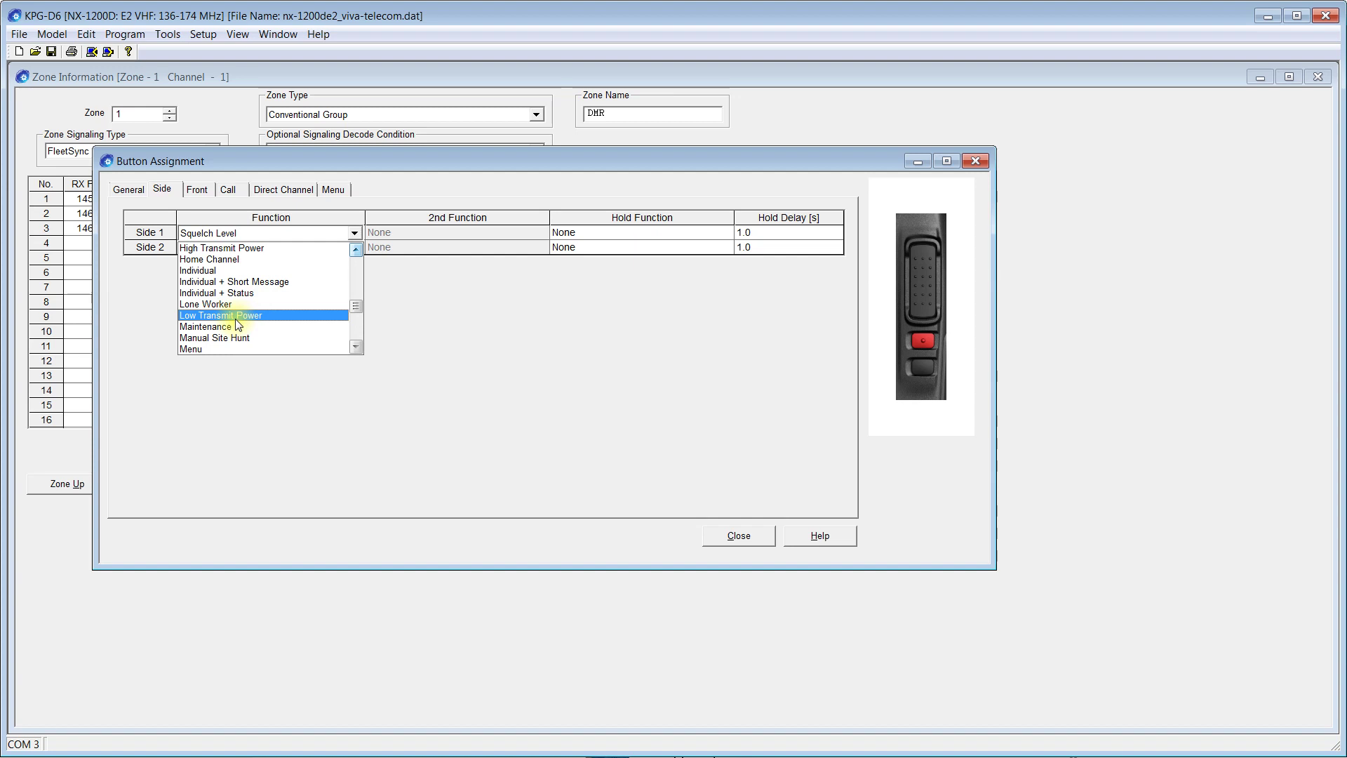
scroll(232, 323, down, 1)
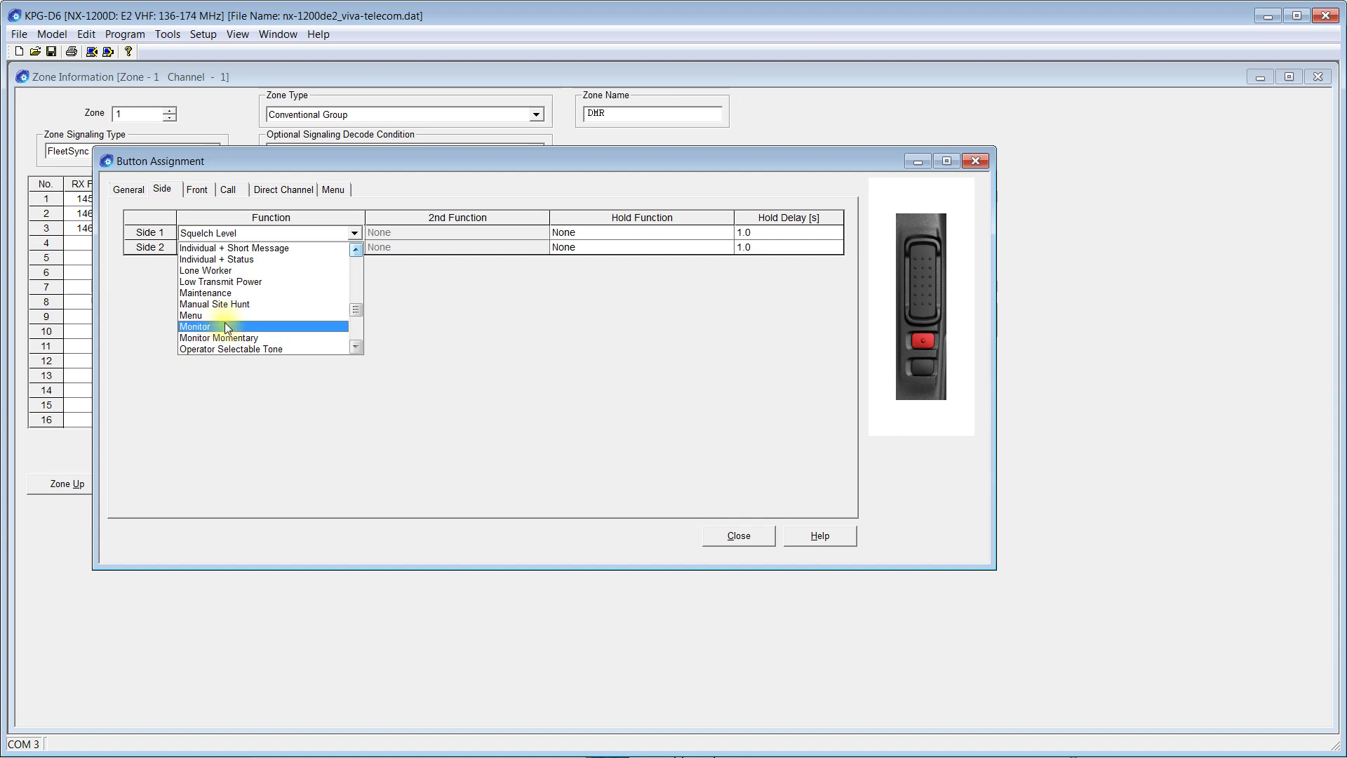
scroll(224, 322, down, 1)
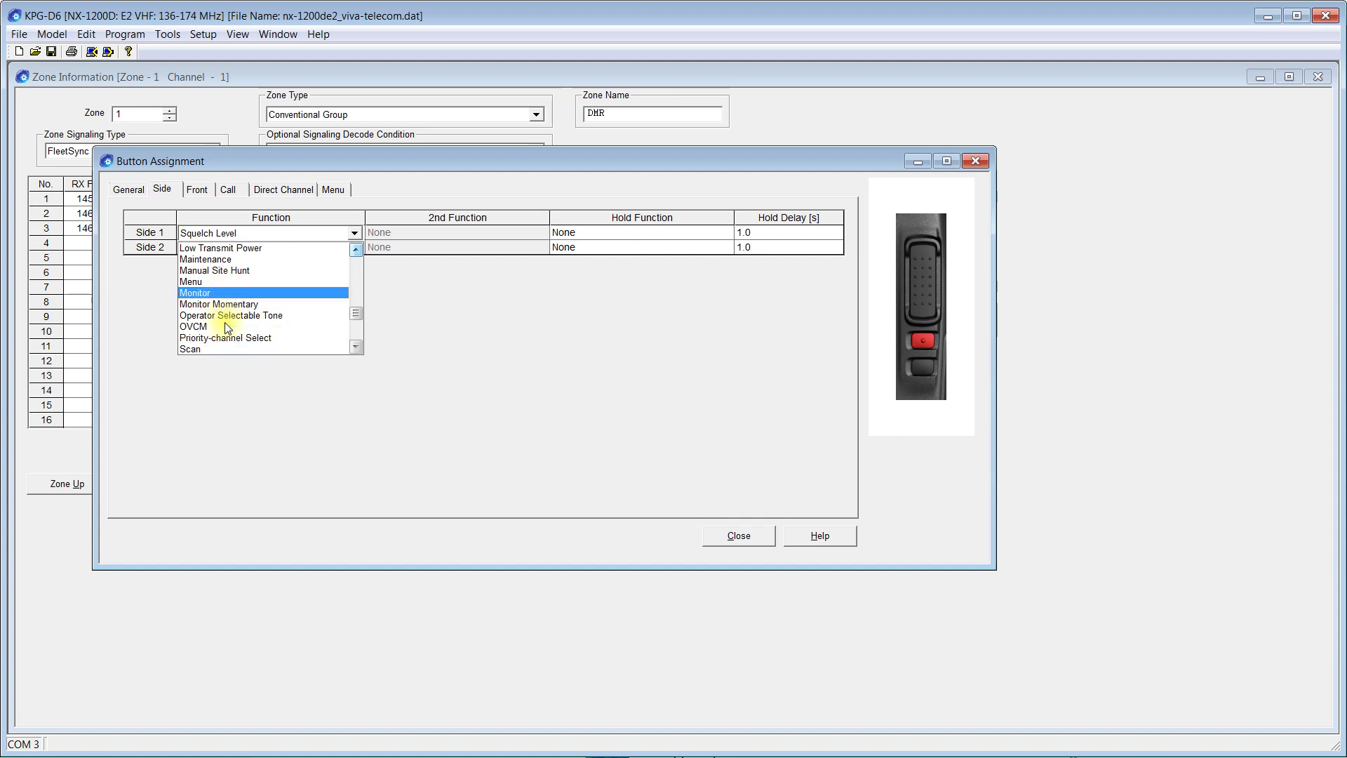
scroll(237, 325, down, 1)
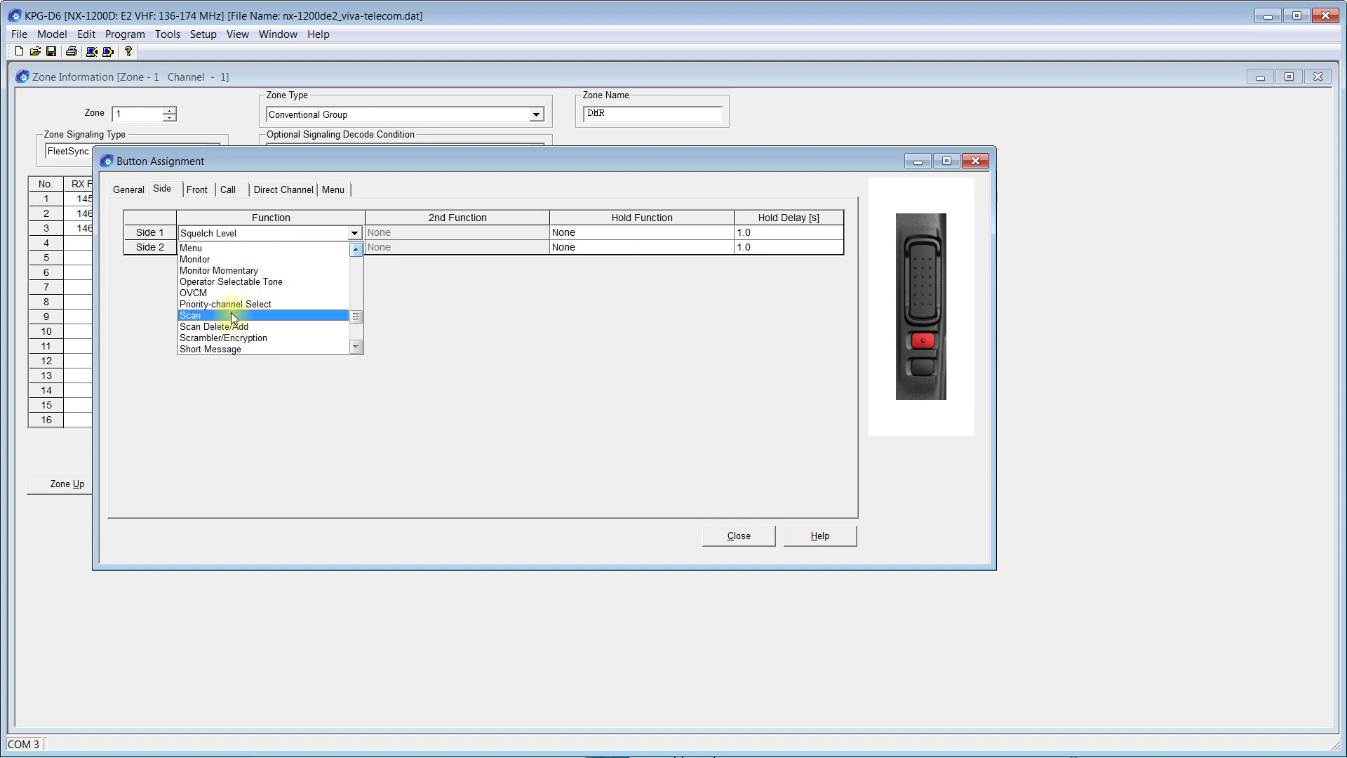
scroll(230, 313, down, 1)
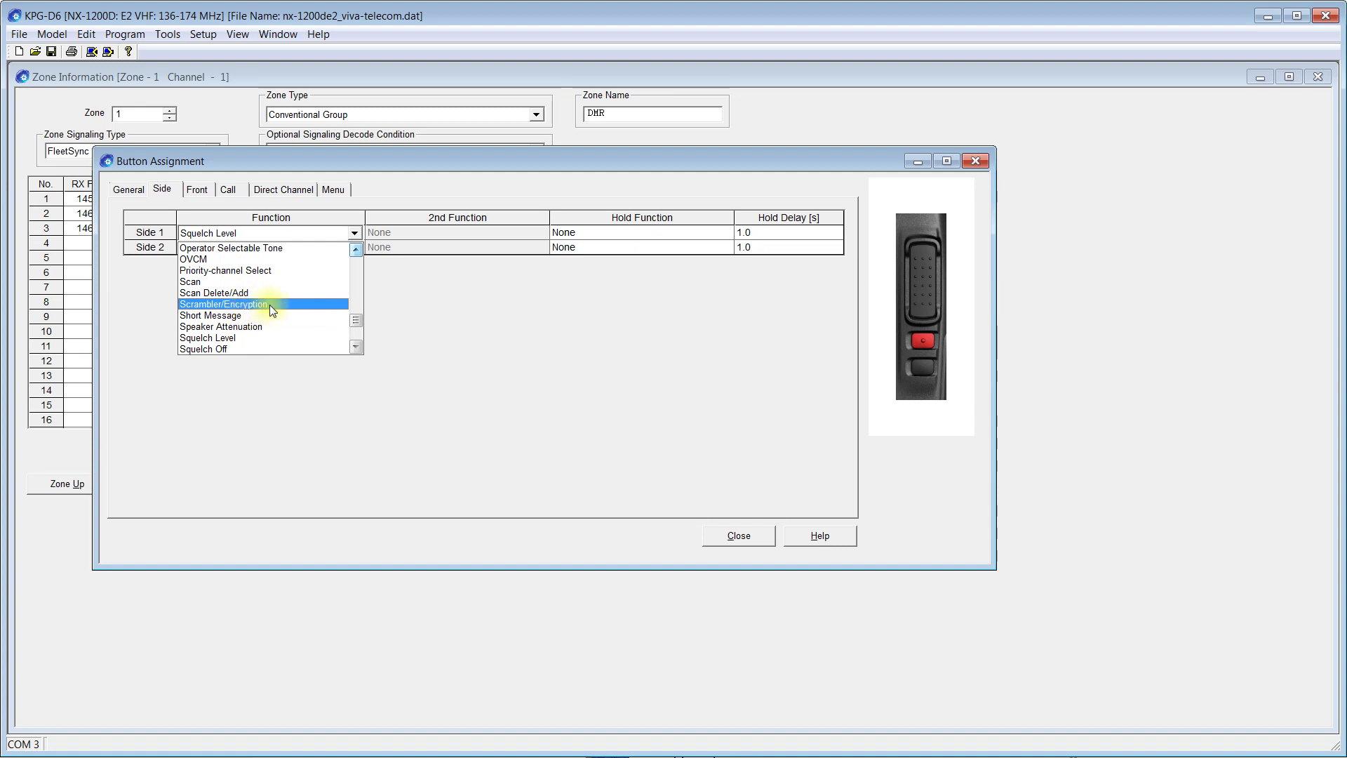
scroll(269, 304, down, 1)
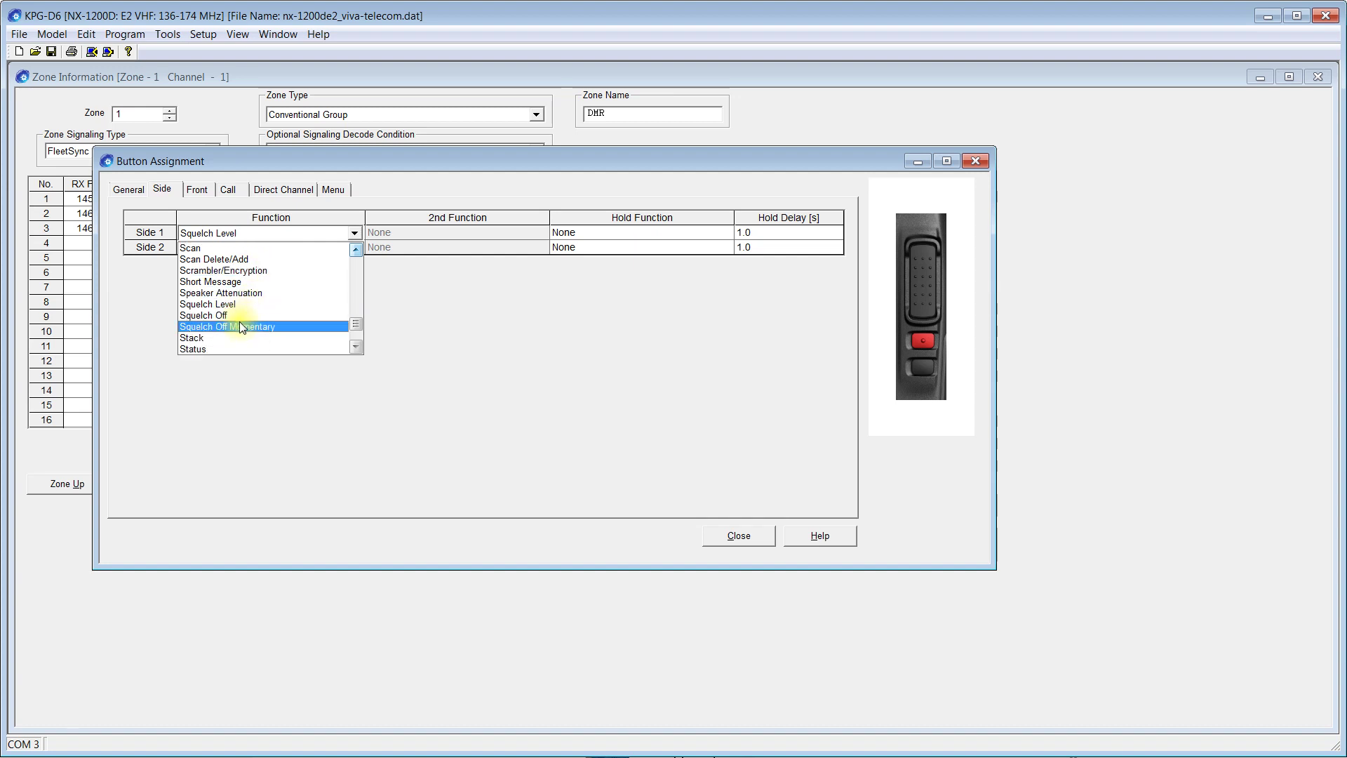
scroll(232, 344, down, 1)
scroll(230, 345, down, 2)
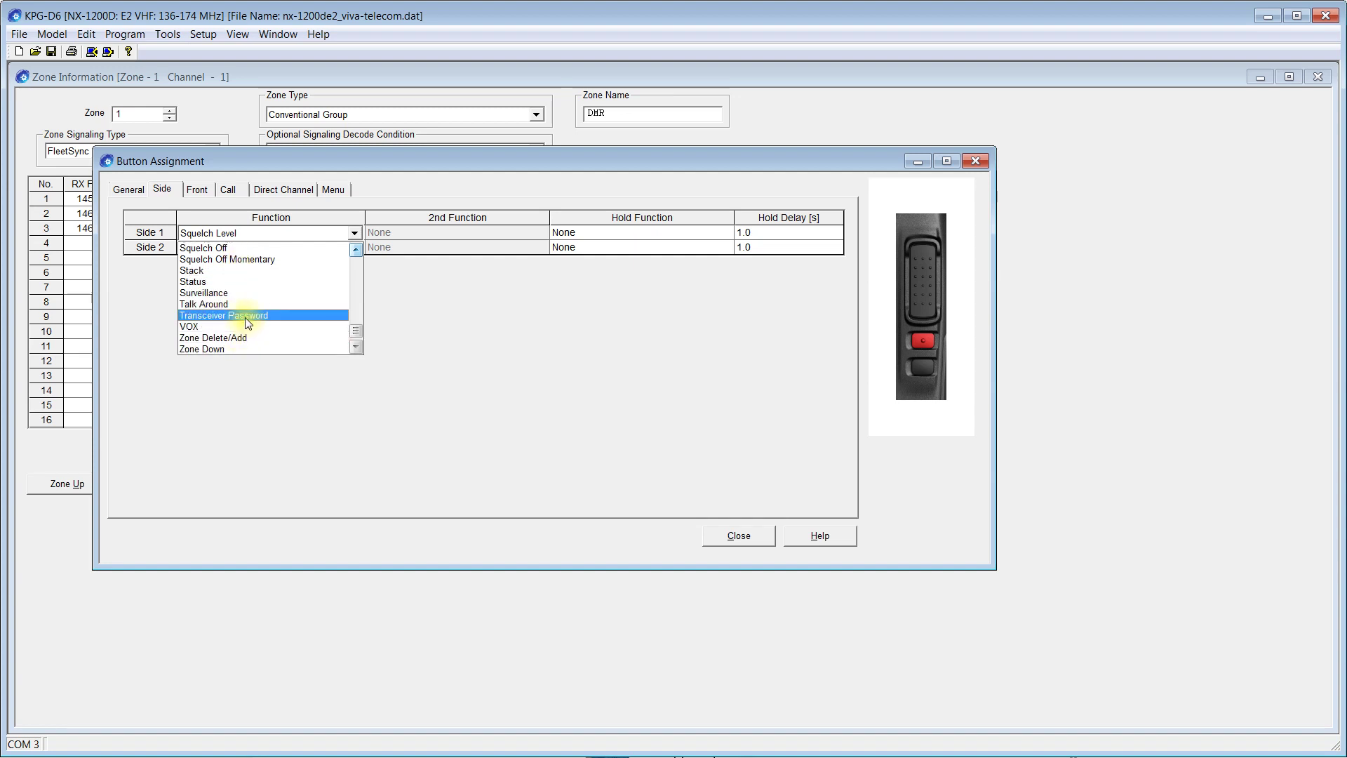
scroll(246, 324, down, 1)
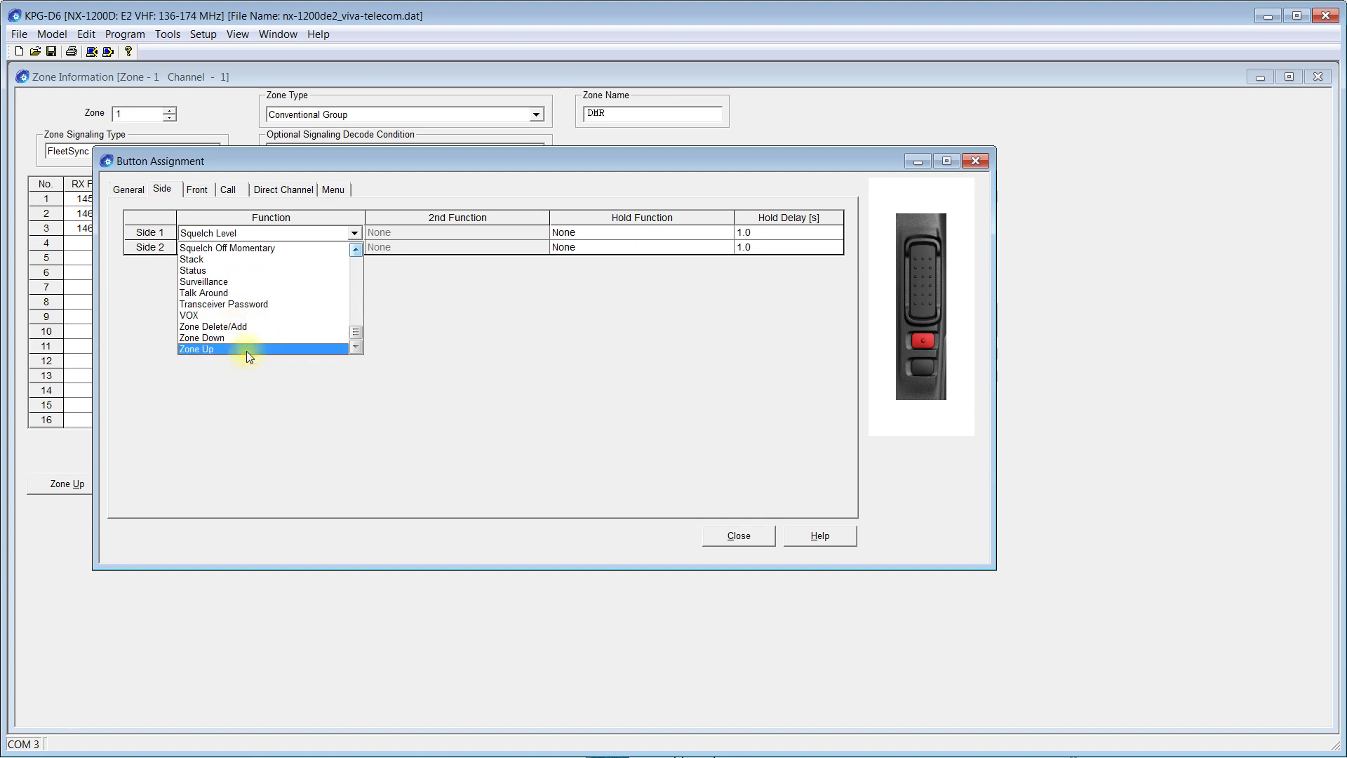
click(417, 359)
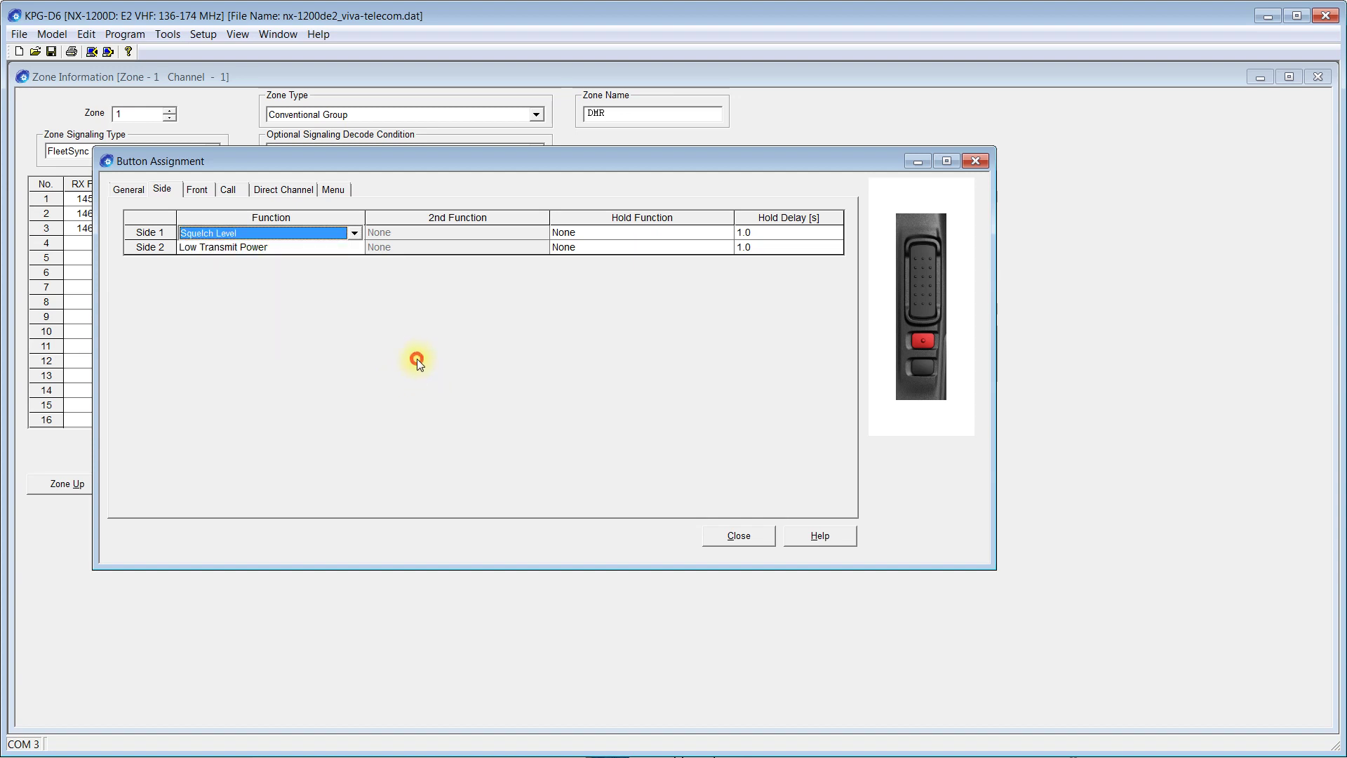
click(341, 229)
scroll(271, 300, up, 20)
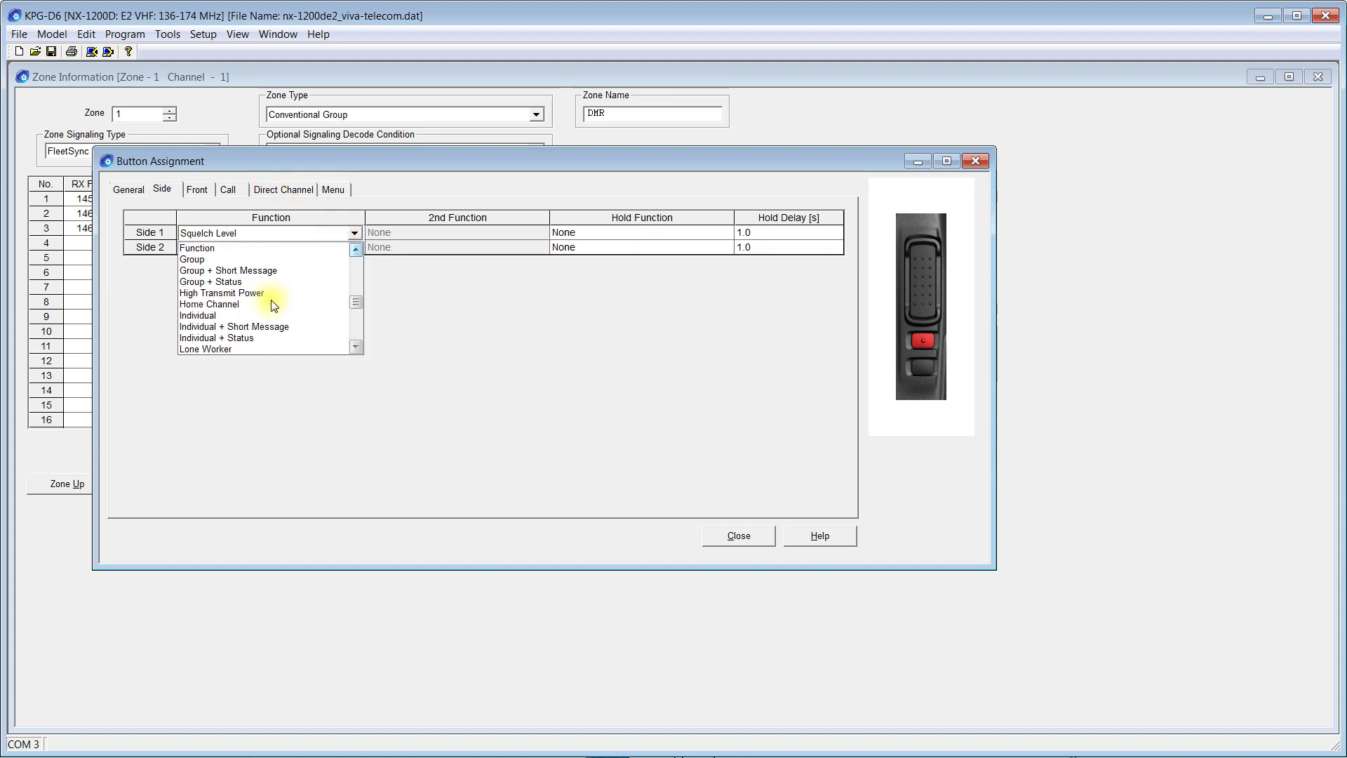
scroll(282, 288, down, 20)
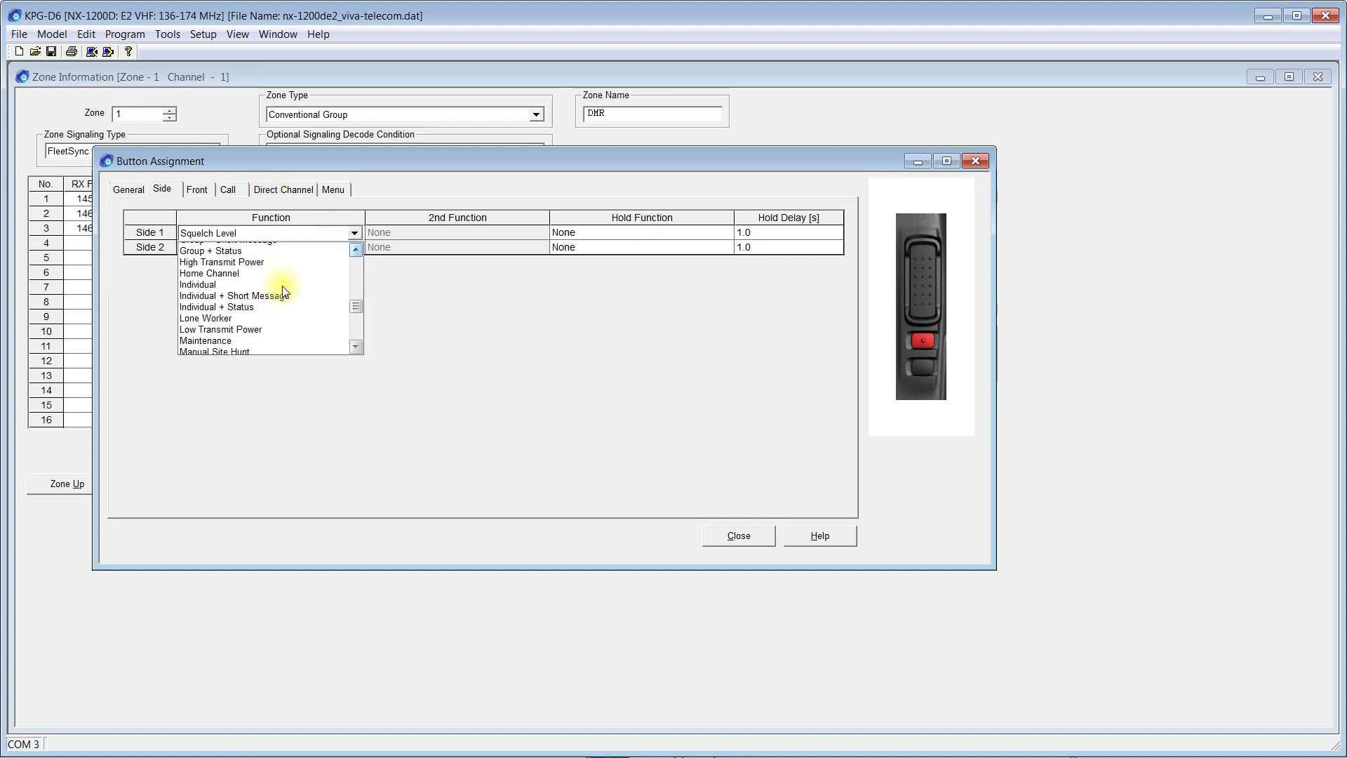
scroll(302, 296, up, 20)
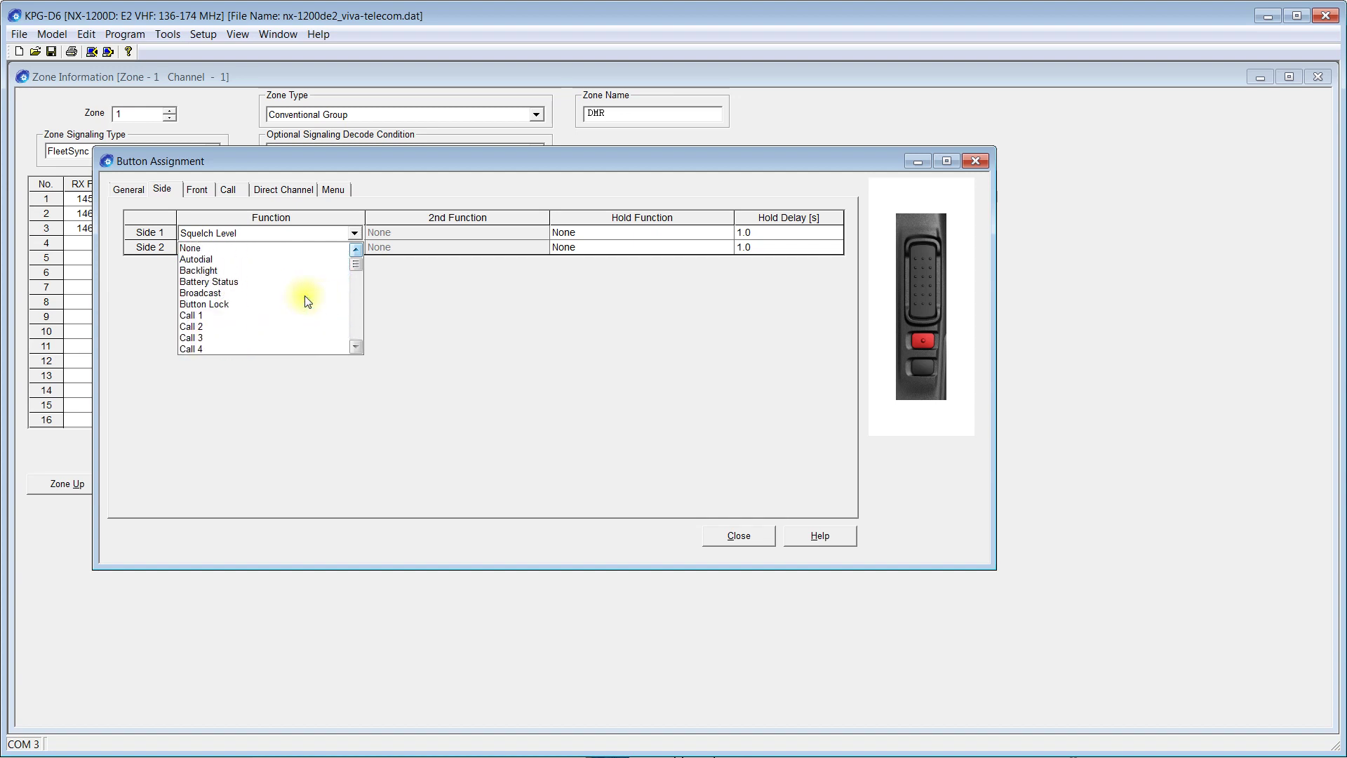
click(531, 316)
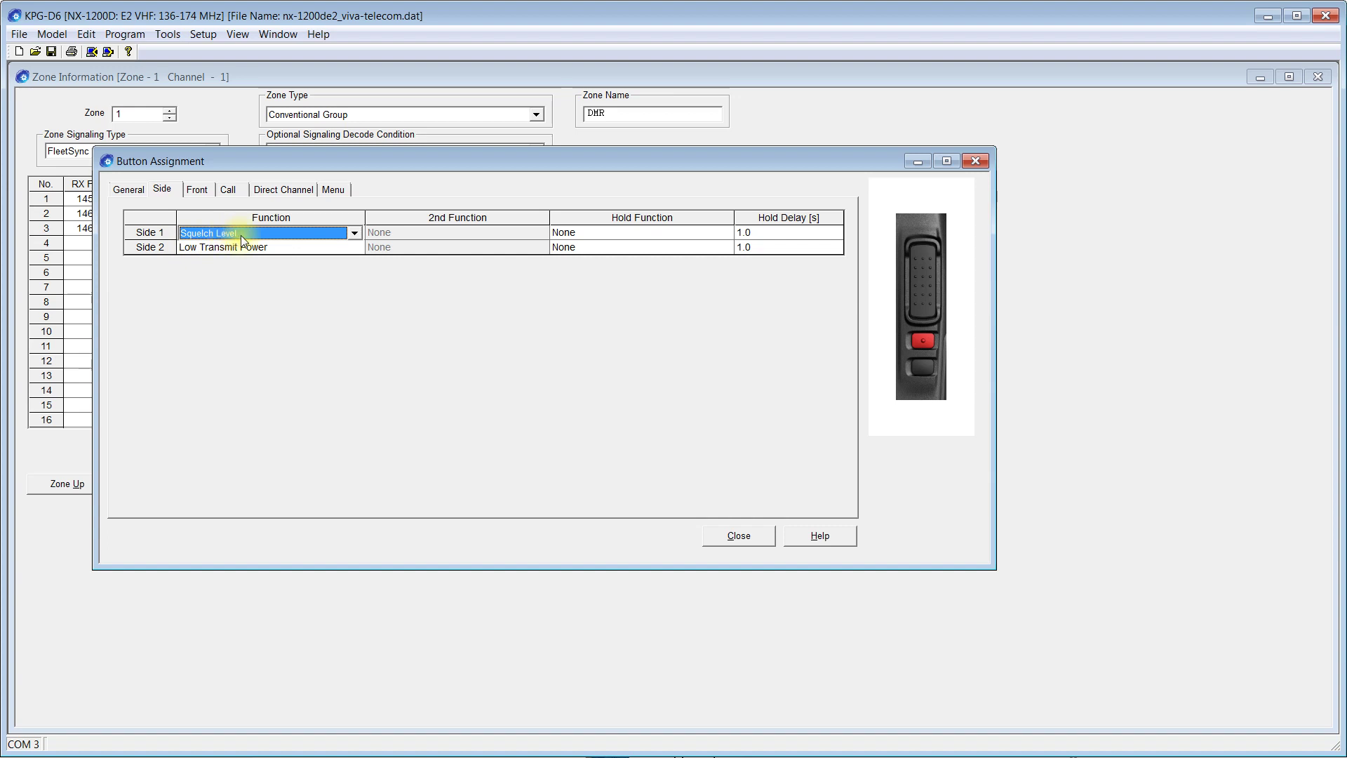
- Check the function assigned to the Side 2 button and review the hold functions available for Side 1
click(277, 249)
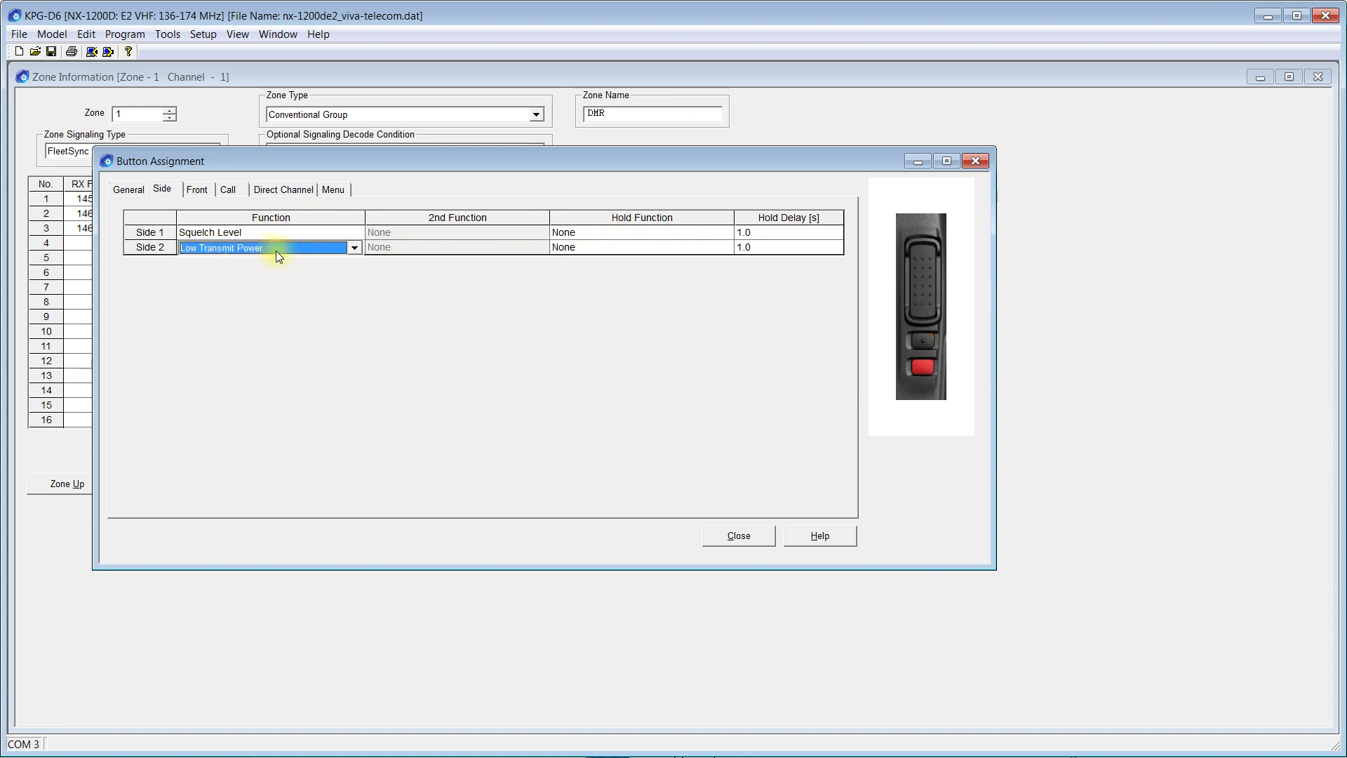
click(649, 227)
click(649, 227)
scroll(605, 321, down, 15)
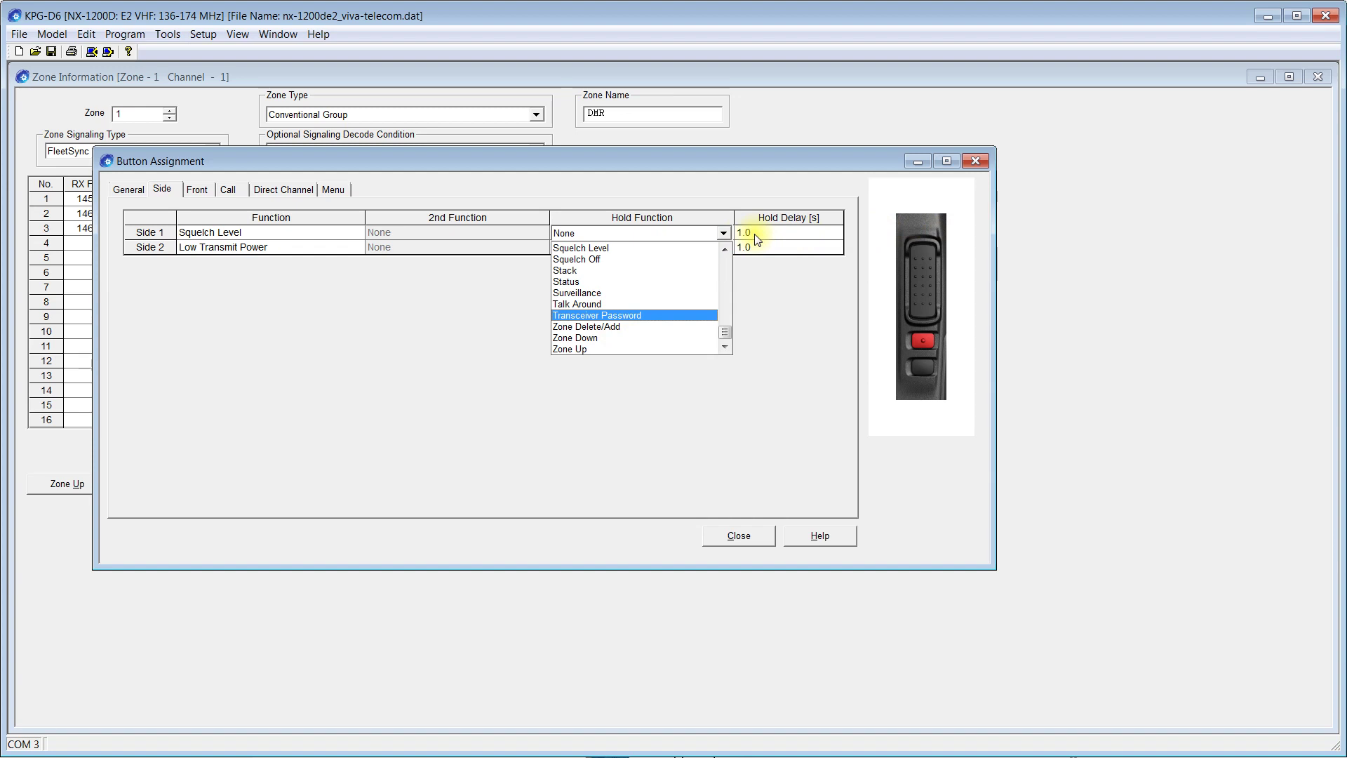
scroll(642, 302, up, 7)
scroll(649, 302, up, 8)
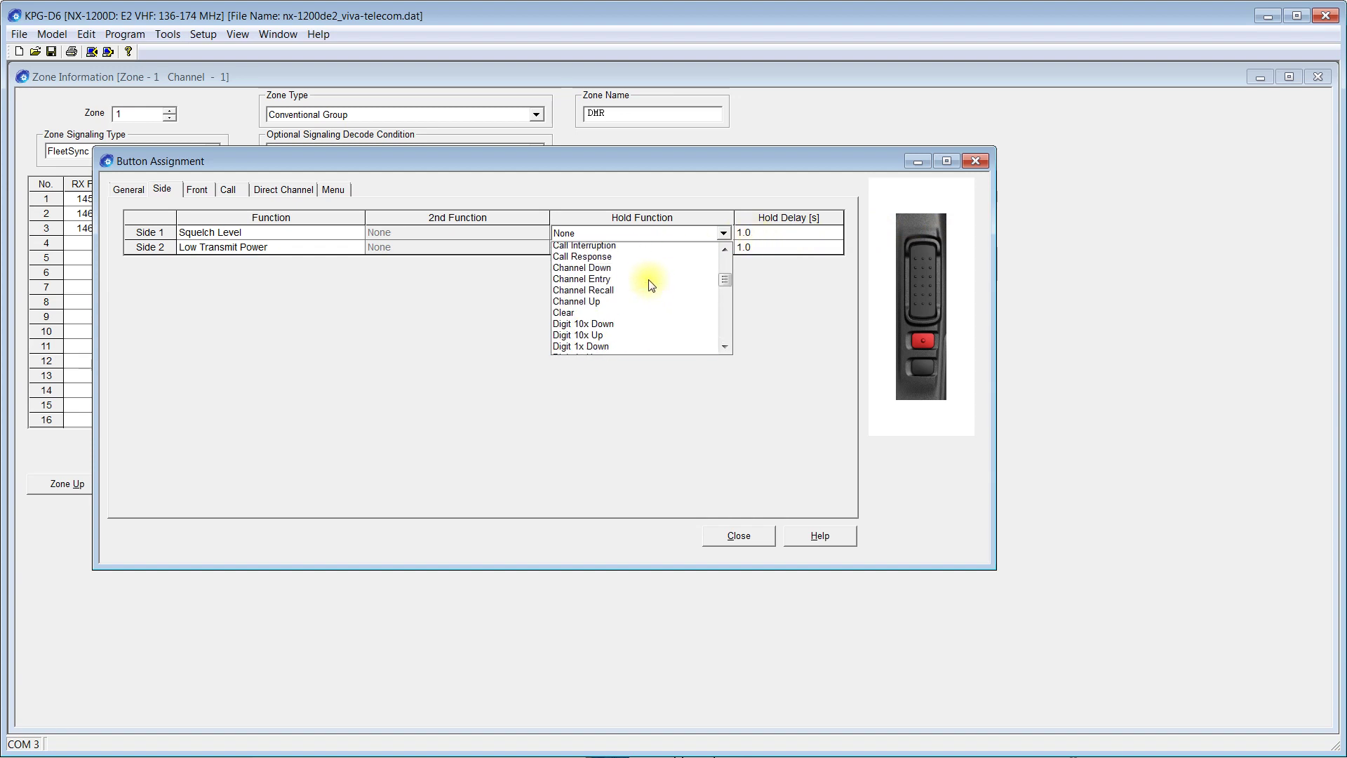
click(605, 231)
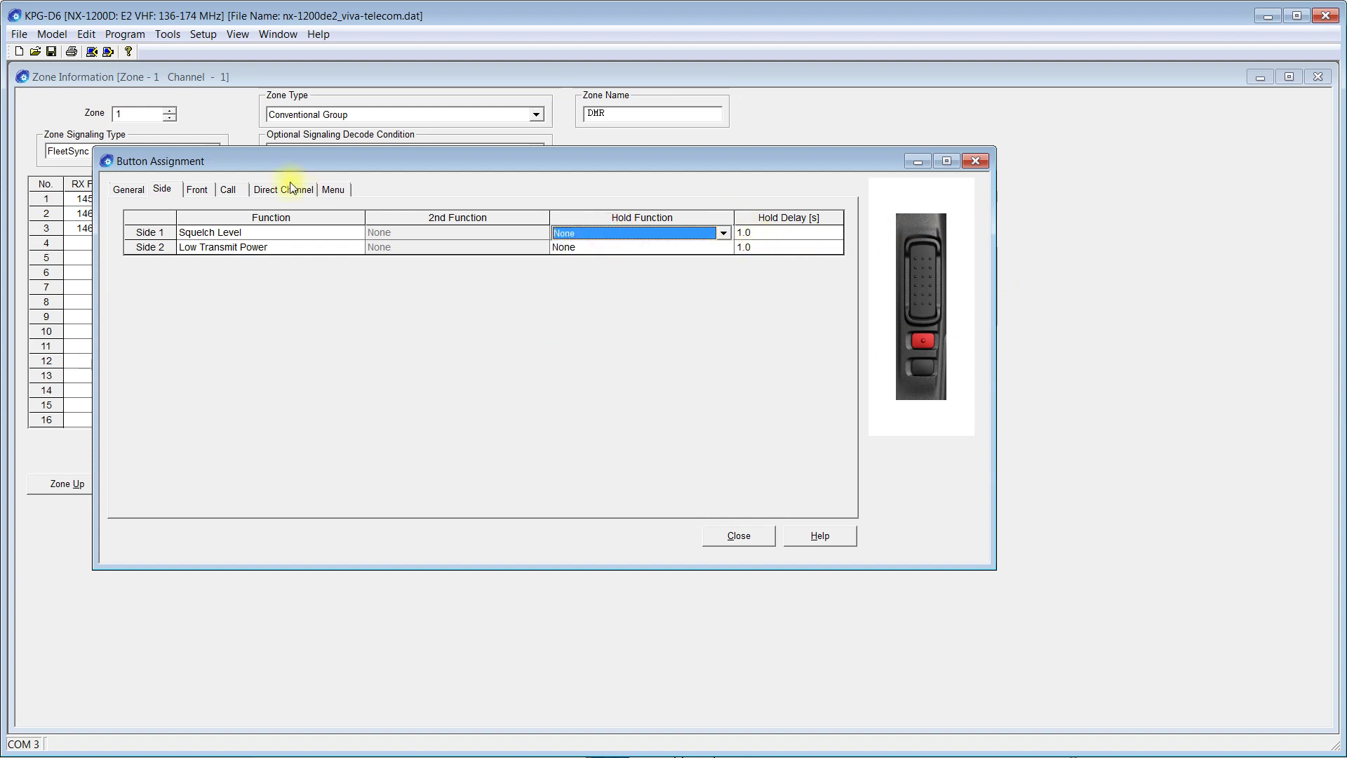
- Review the front button assignments and check the function choices for the S and Square buttons
click(197, 190)
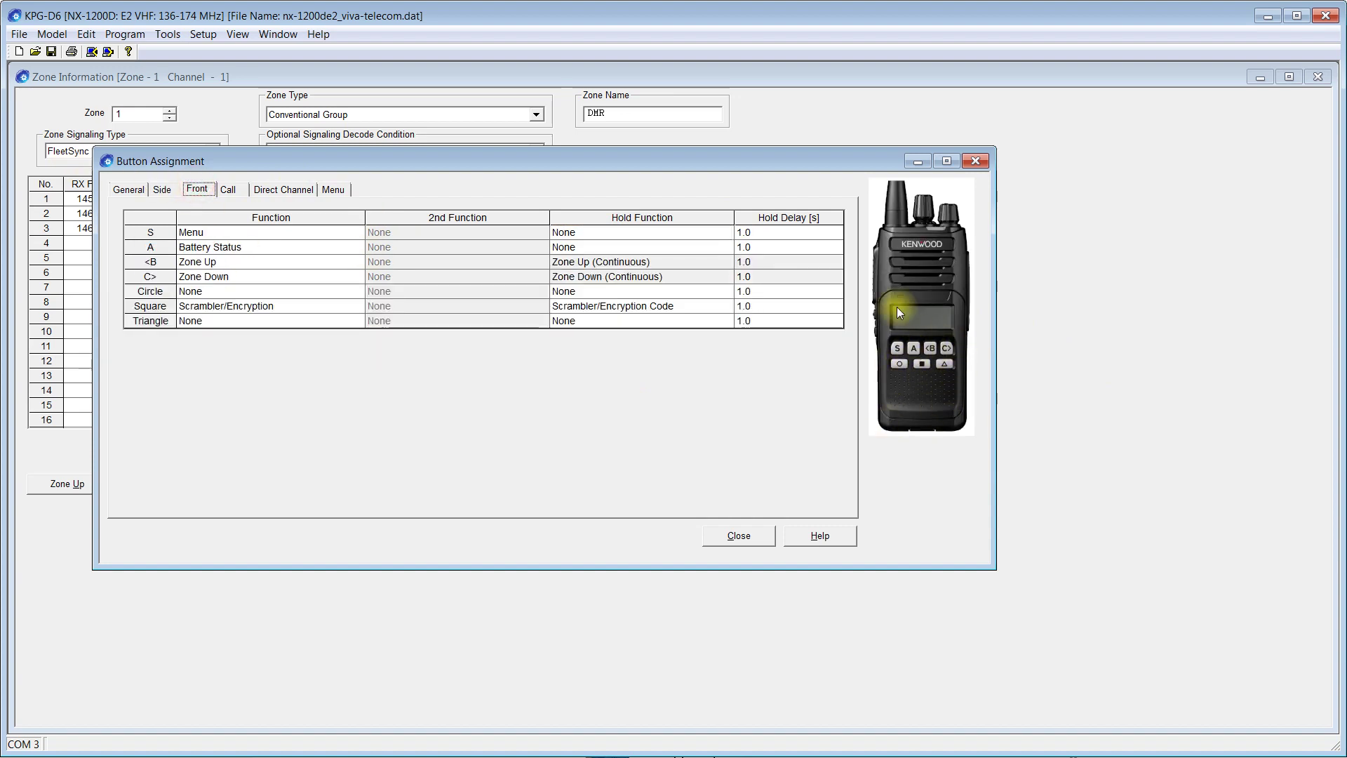
click(231, 233)
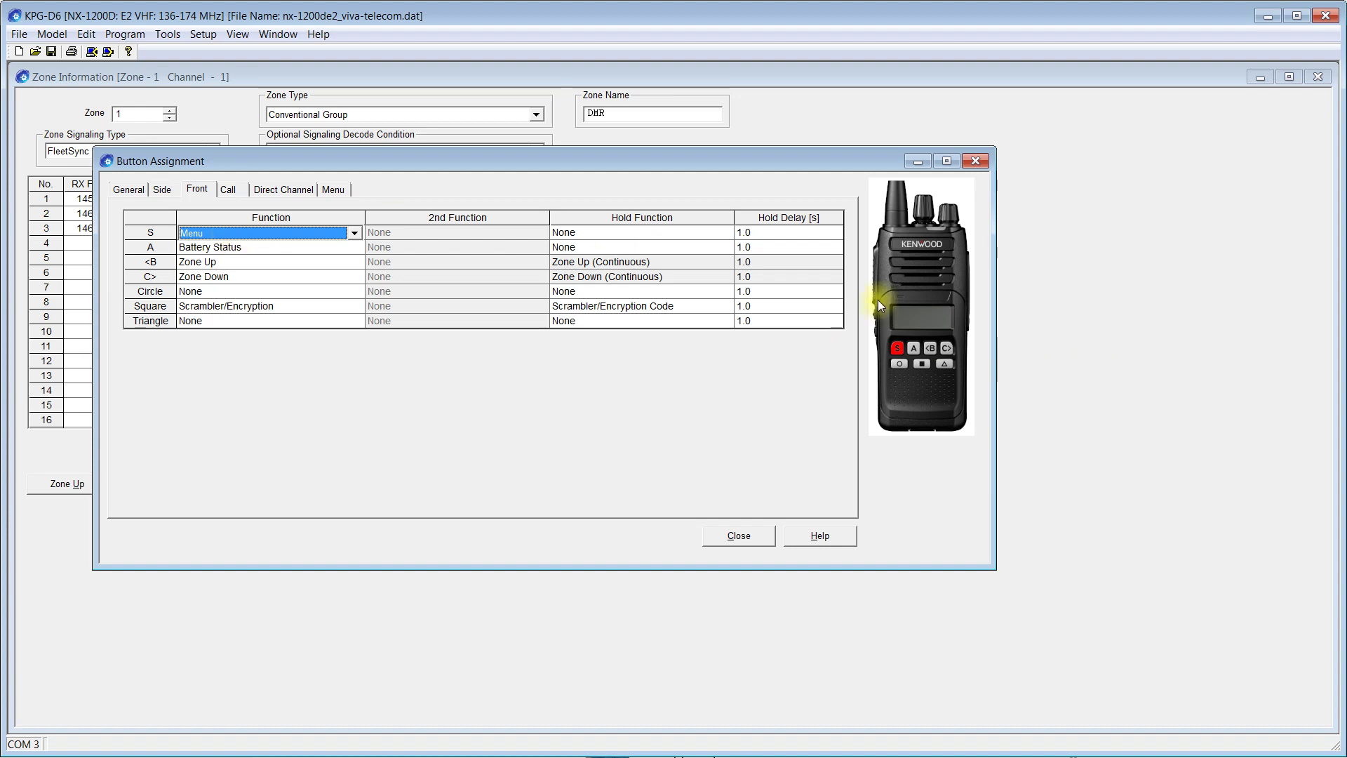
click(217, 230)
click(217, 230)
click(216, 307)
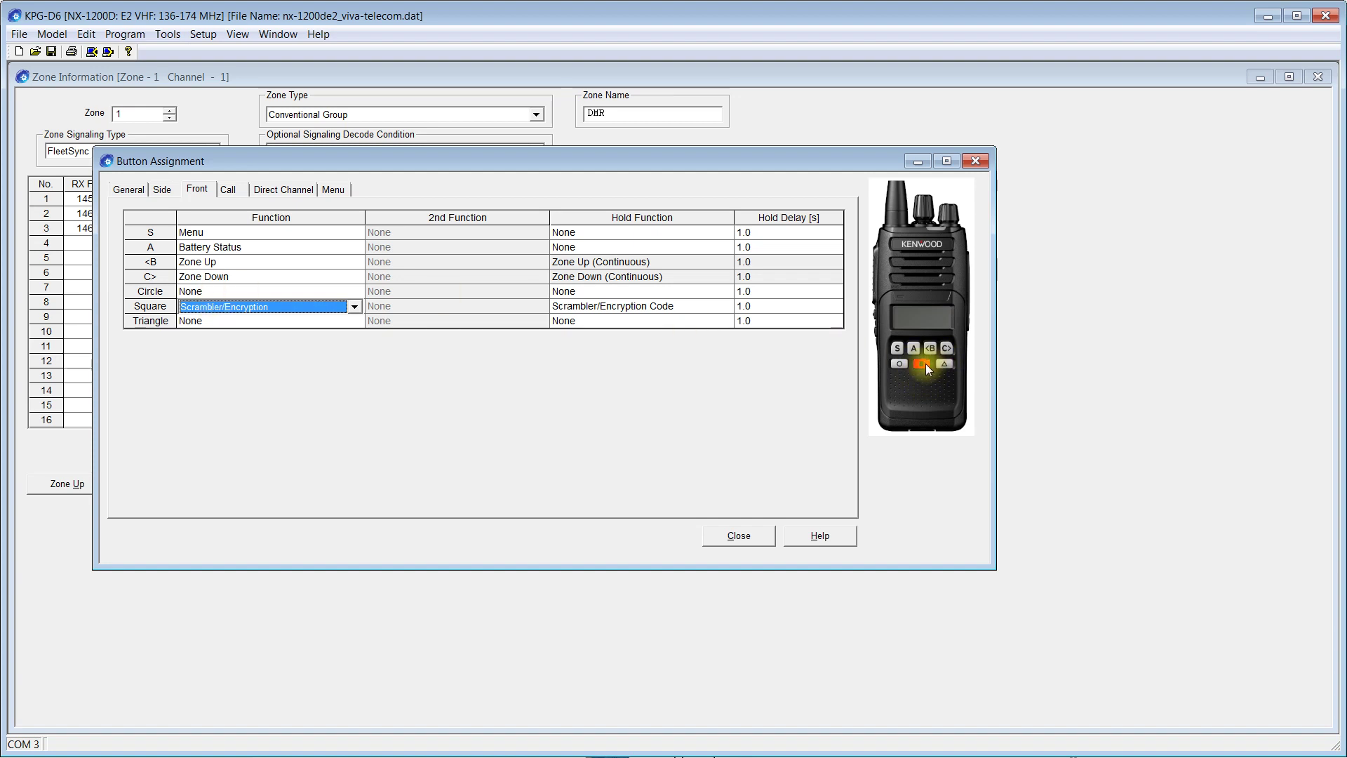
click(268, 306)
click(268, 306)
- Examine the full list of functions available for the Triangle button
click(223, 321)
scroll(306, 405, down, 12)
scroll(306, 449, up, 10)
click(542, 444)
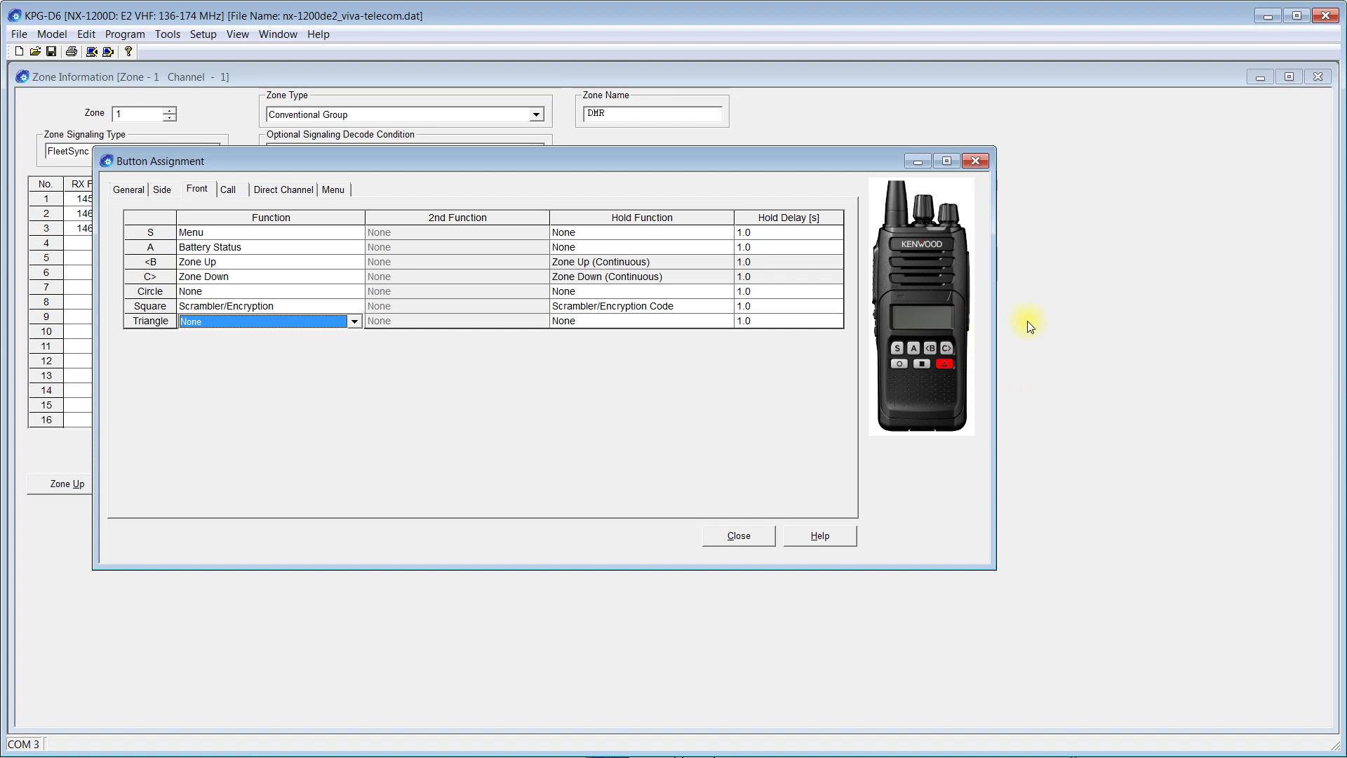
- Review the call and direct channel assignments and the functions available for the radio menu
click(231, 189)
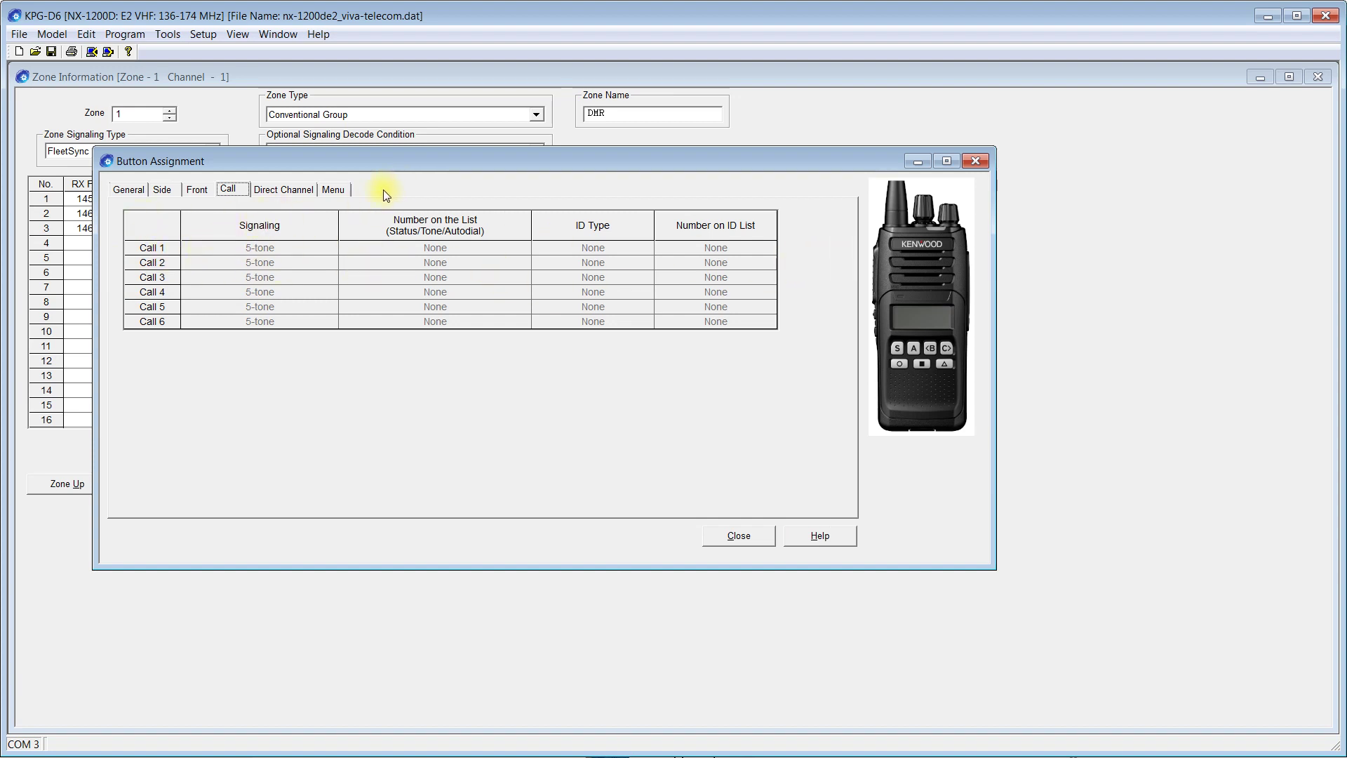
click(279, 190)
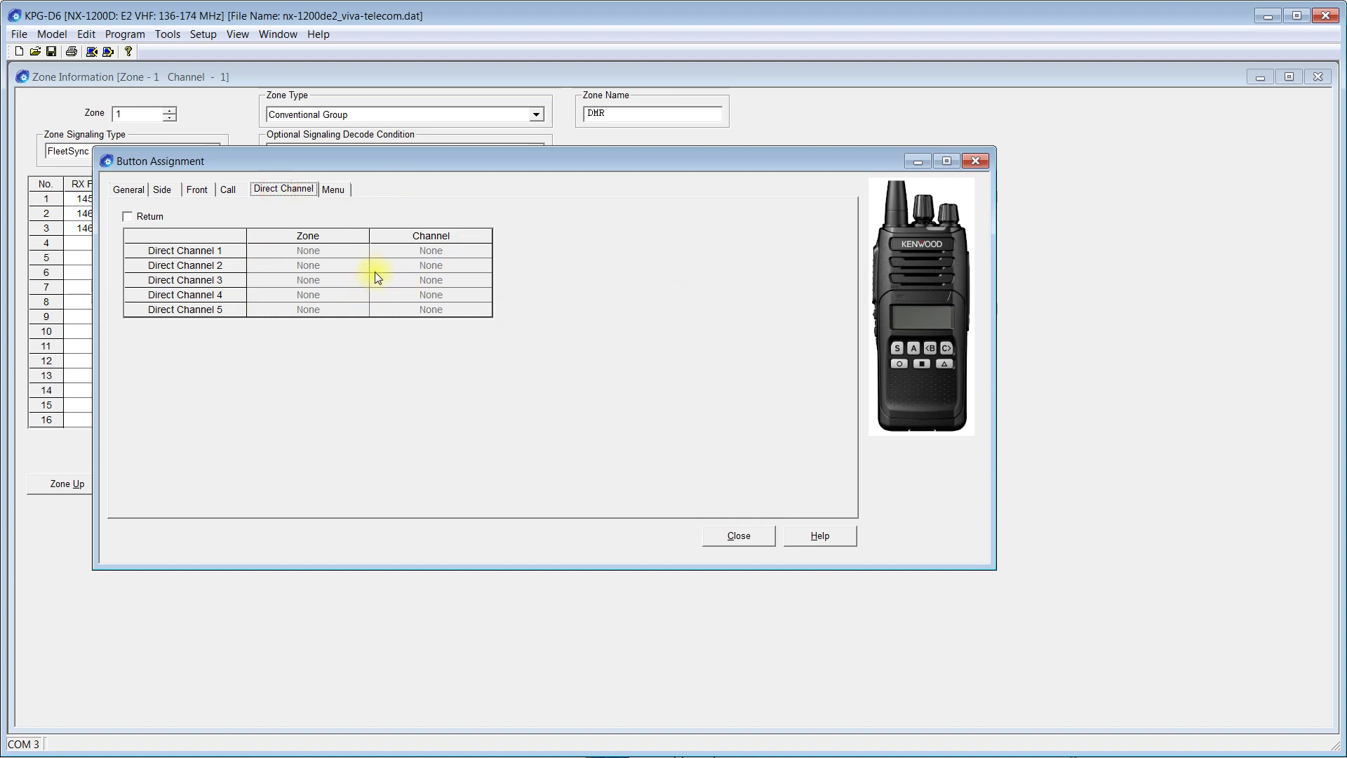
click(331, 191)
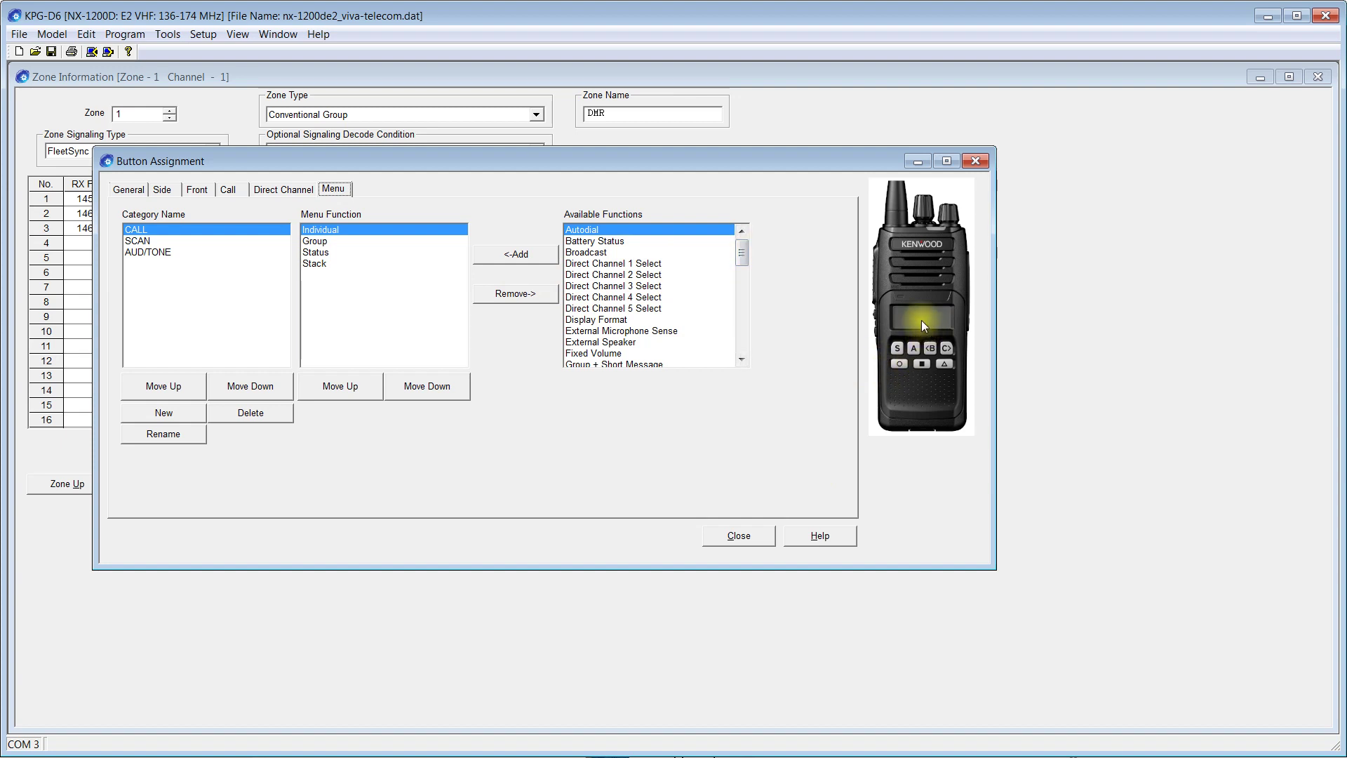
mouse_move(743, 252)
mouse_down()
mouse_move(743, 342)
mouse_move(735, 258)
mouse_up()
- Remove the Status function from the CALL category of the radio menu
click(343, 240)
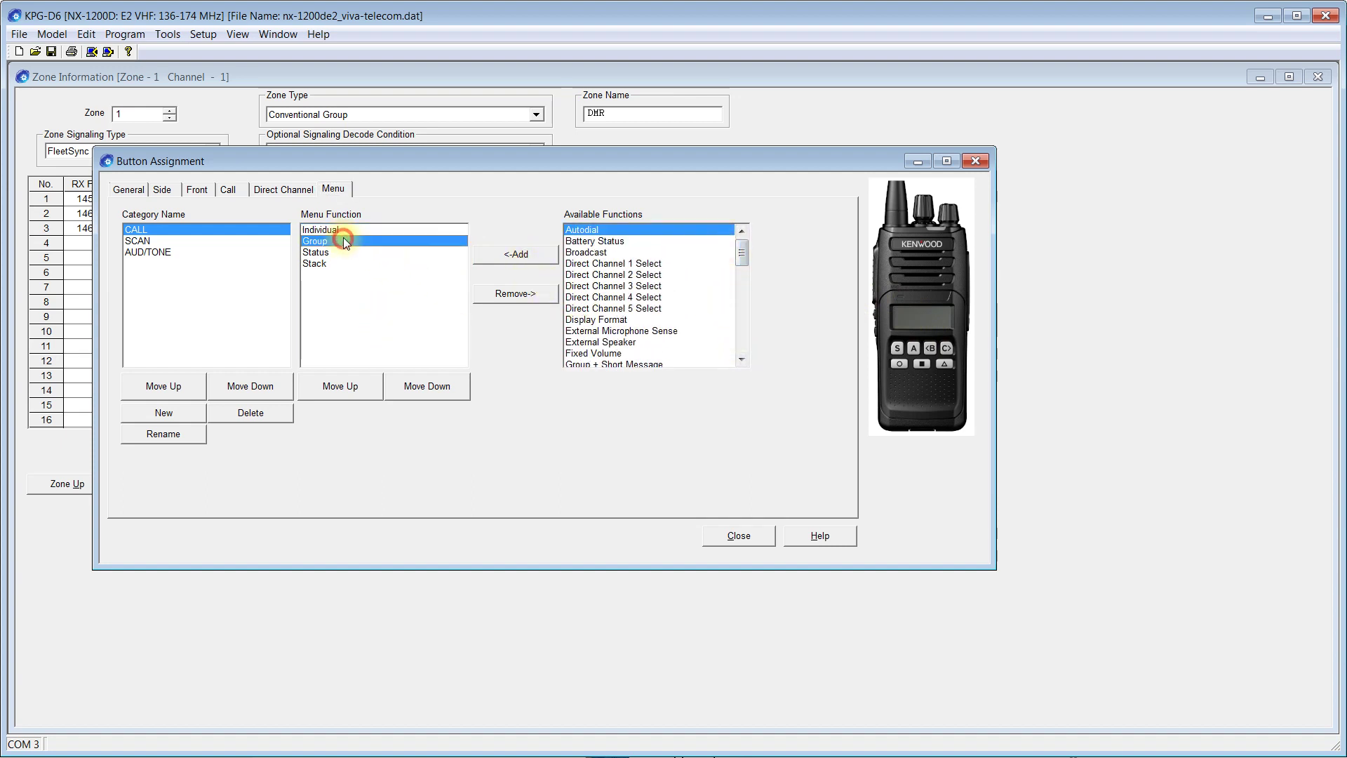
click(335, 253)
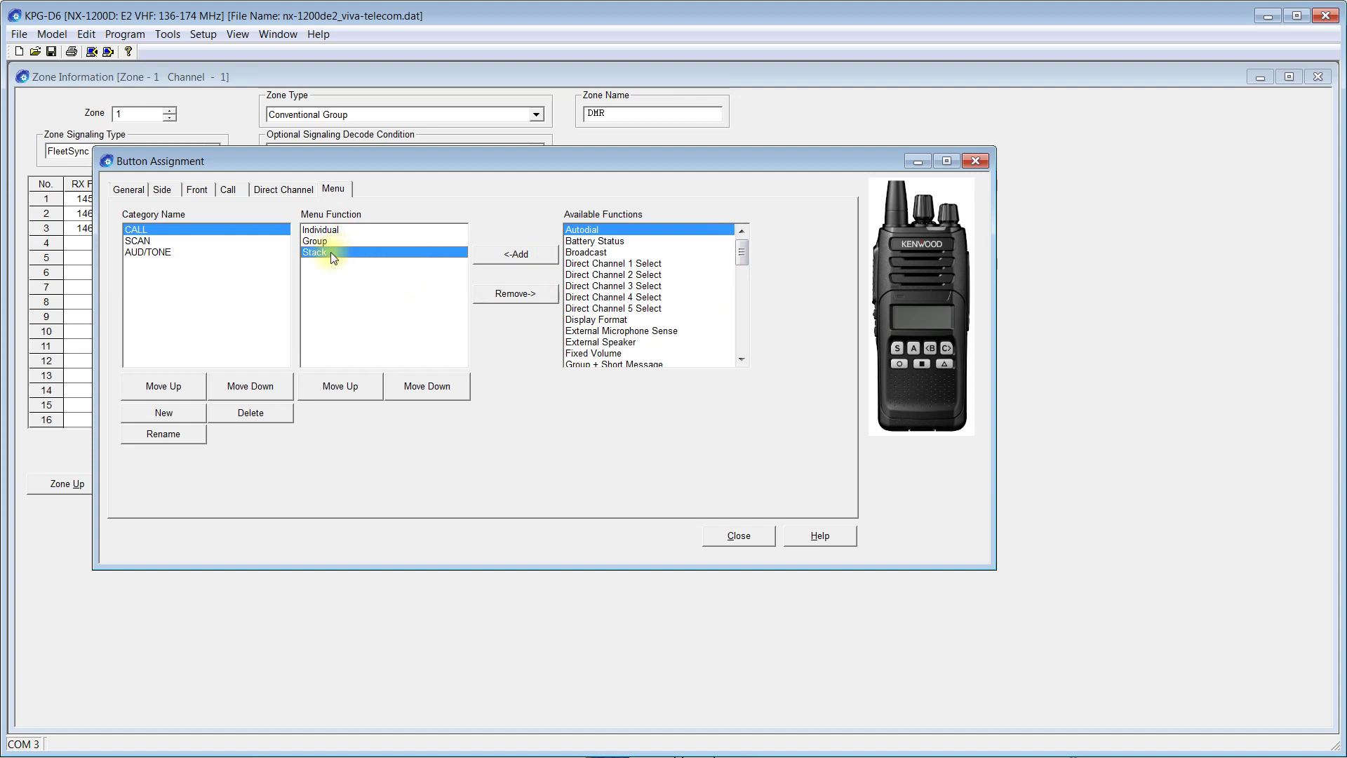
click(329, 241)
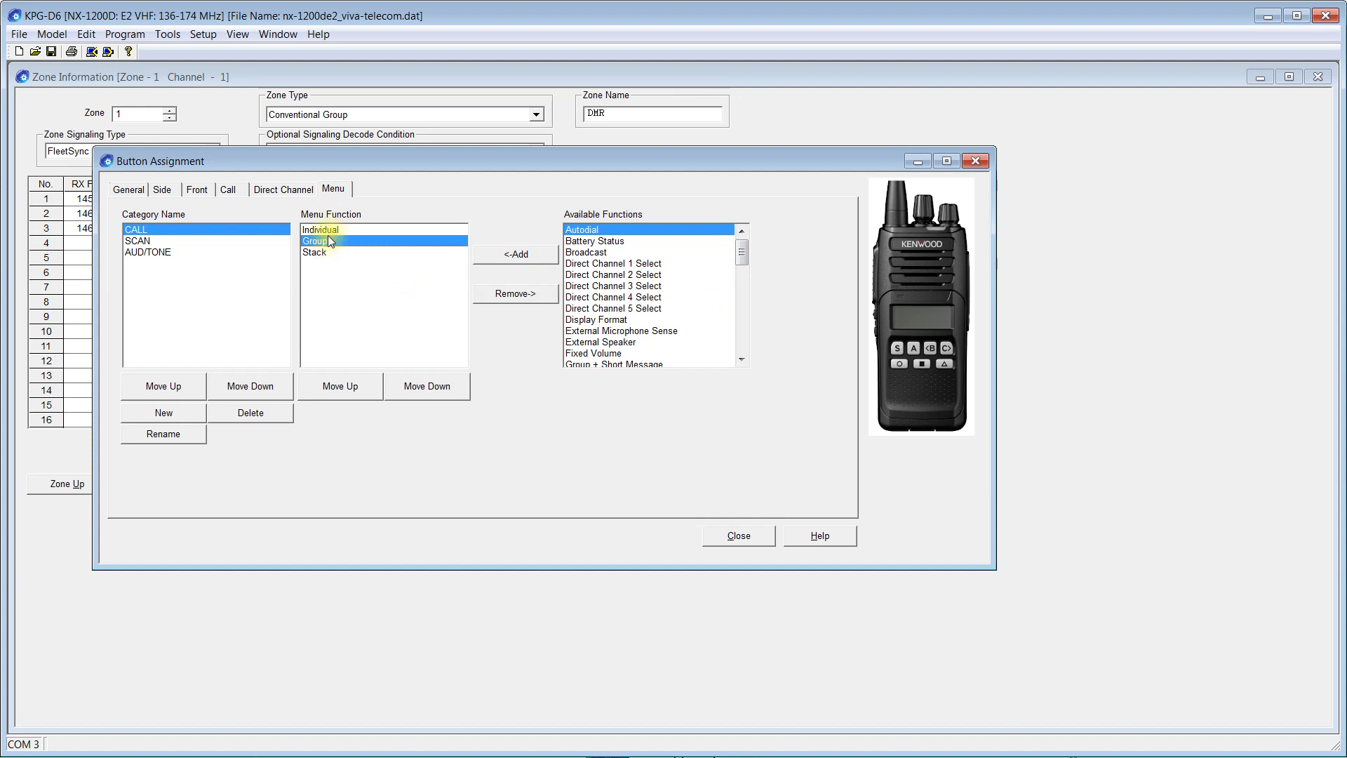
- Review the menu functions in the SCAN and AUD/TONE categories and close Button Assignment
click(209, 240)
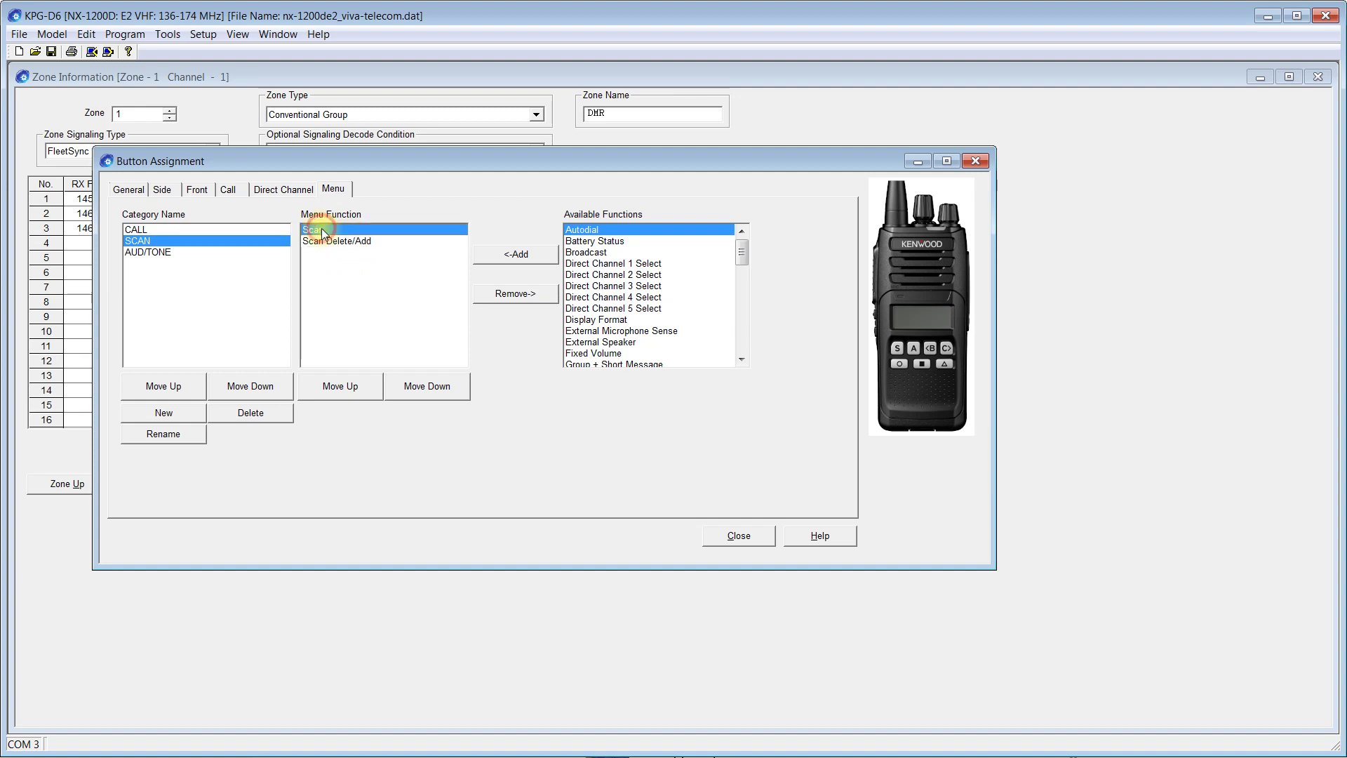
click(188, 254)
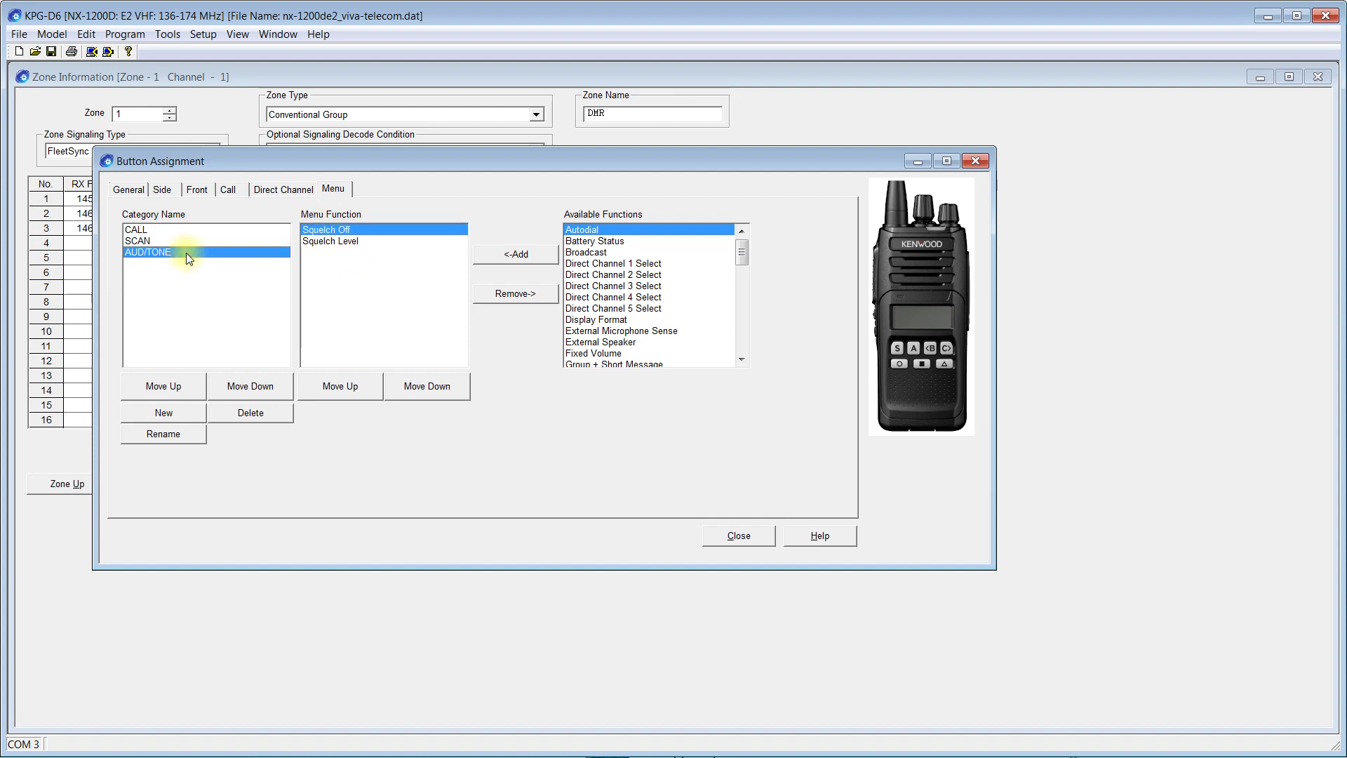
click(158, 229)
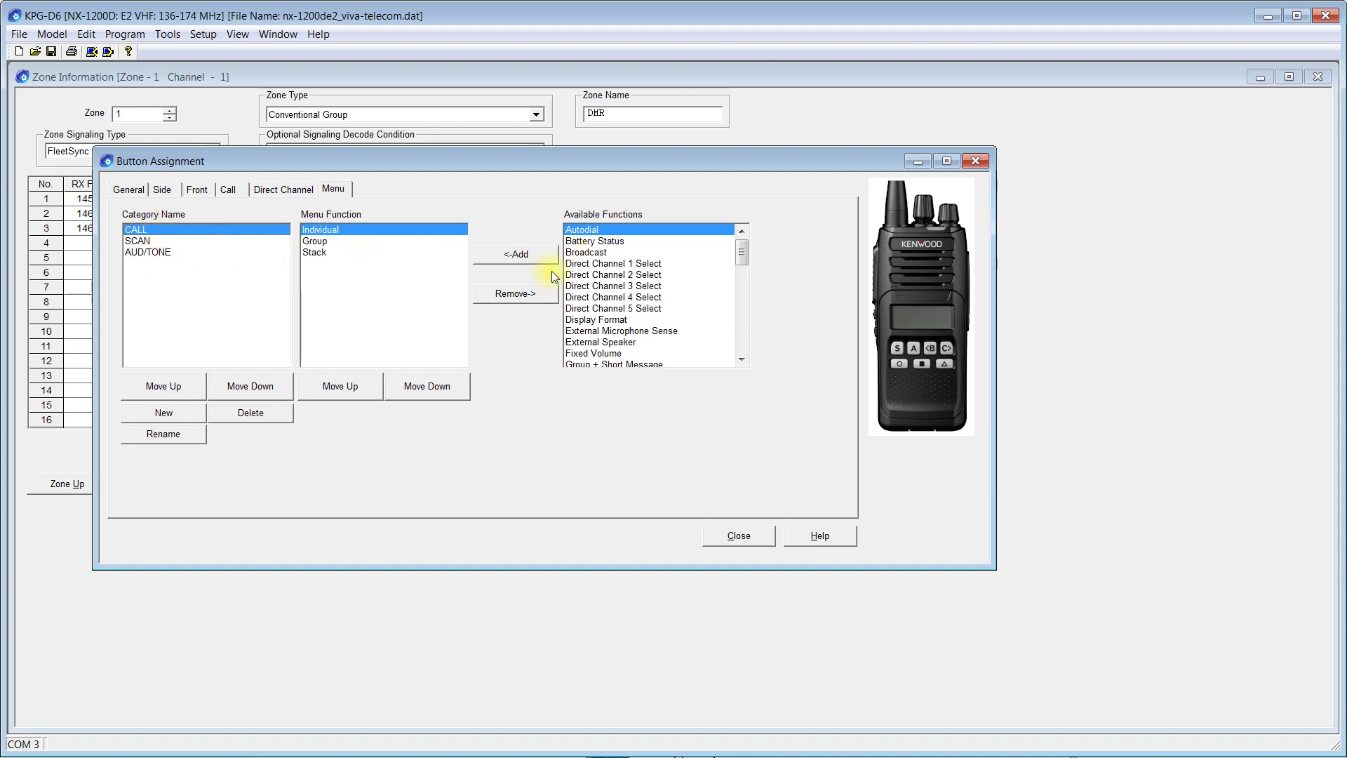
drag(742, 252, 355, 226)
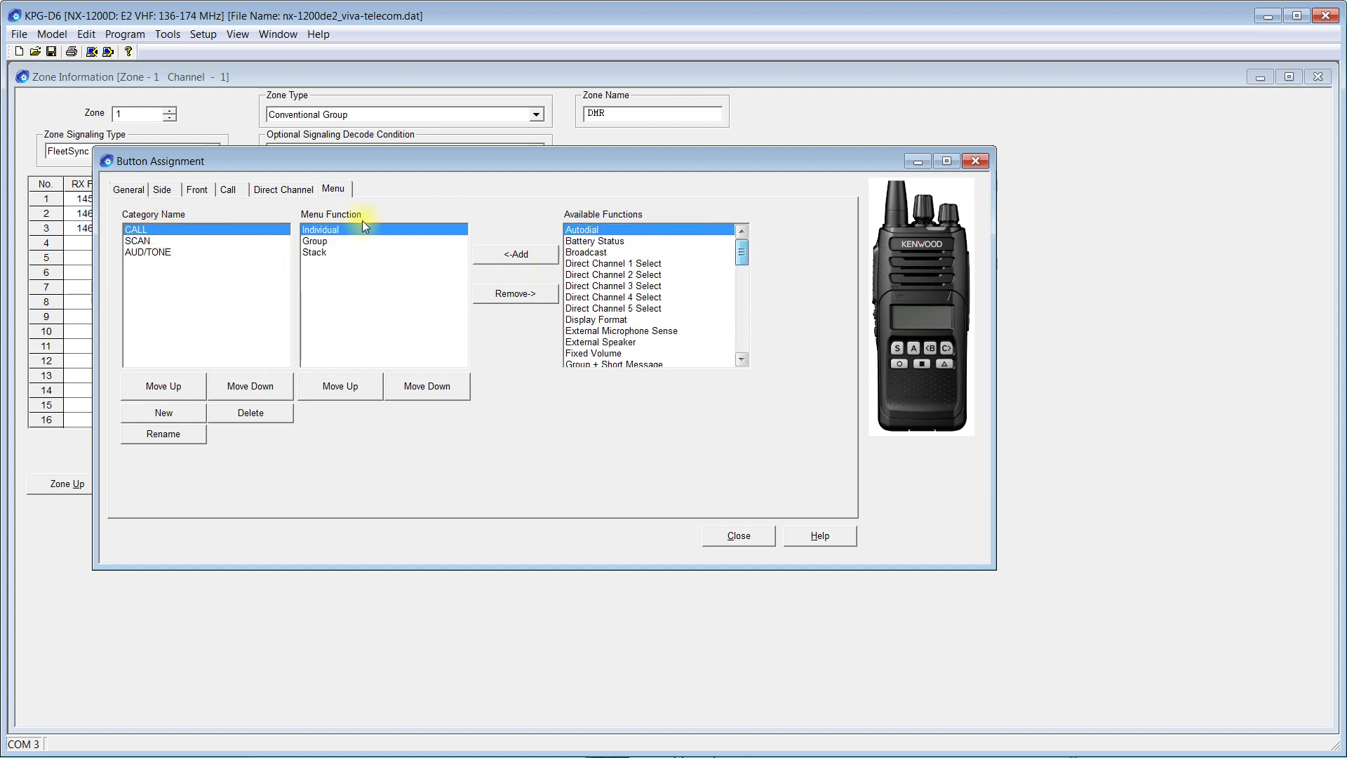
click(747, 539)
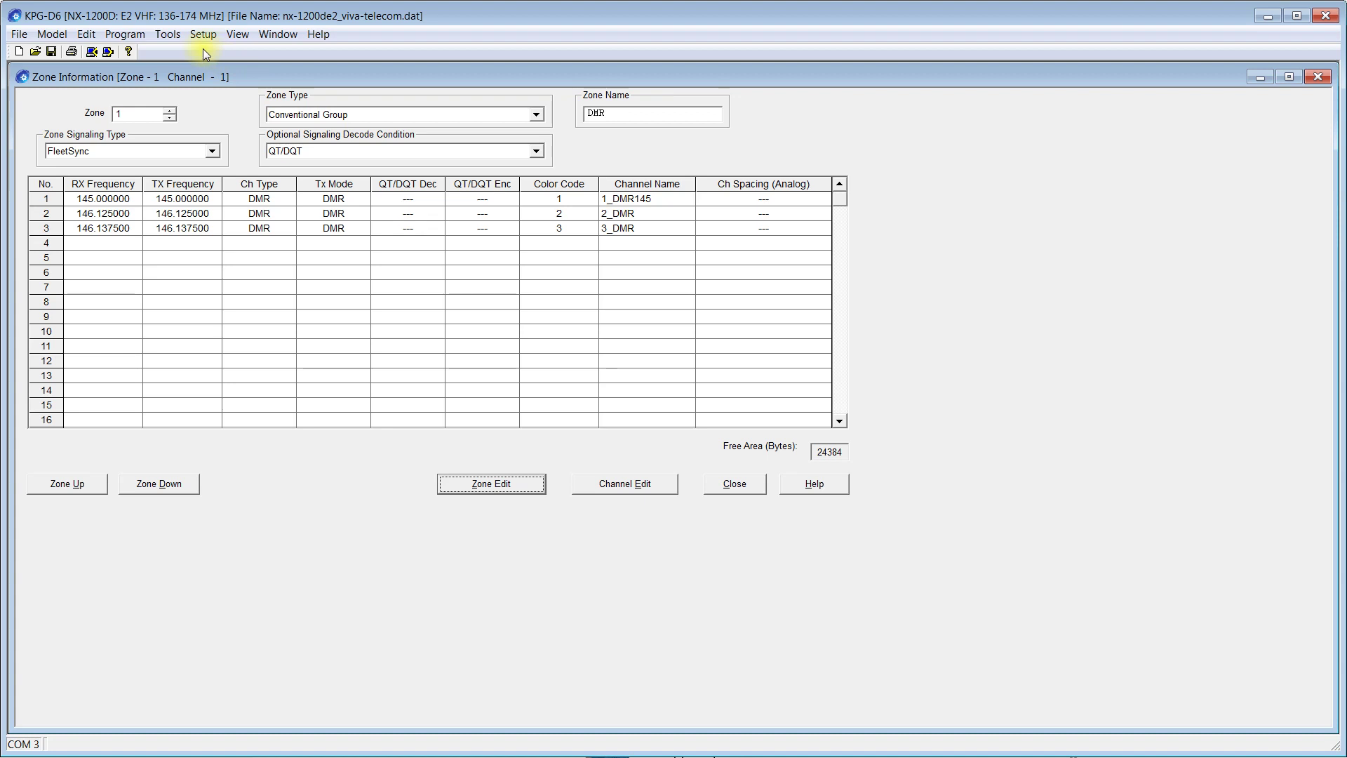
- Open Scan Information, review the scan, analog voting and DMR site roaming settings, and close it
click(128, 34)
mouse_move(86, 35)
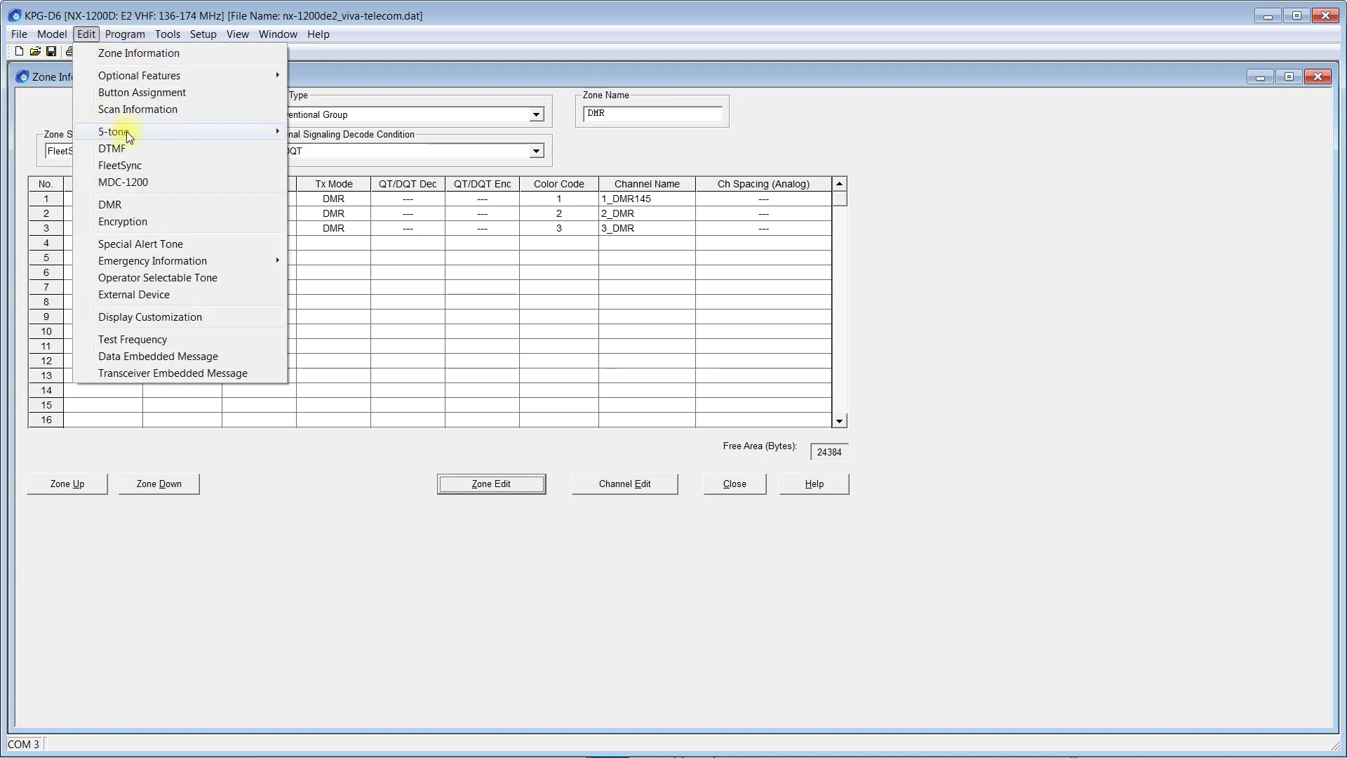
click(148, 110)
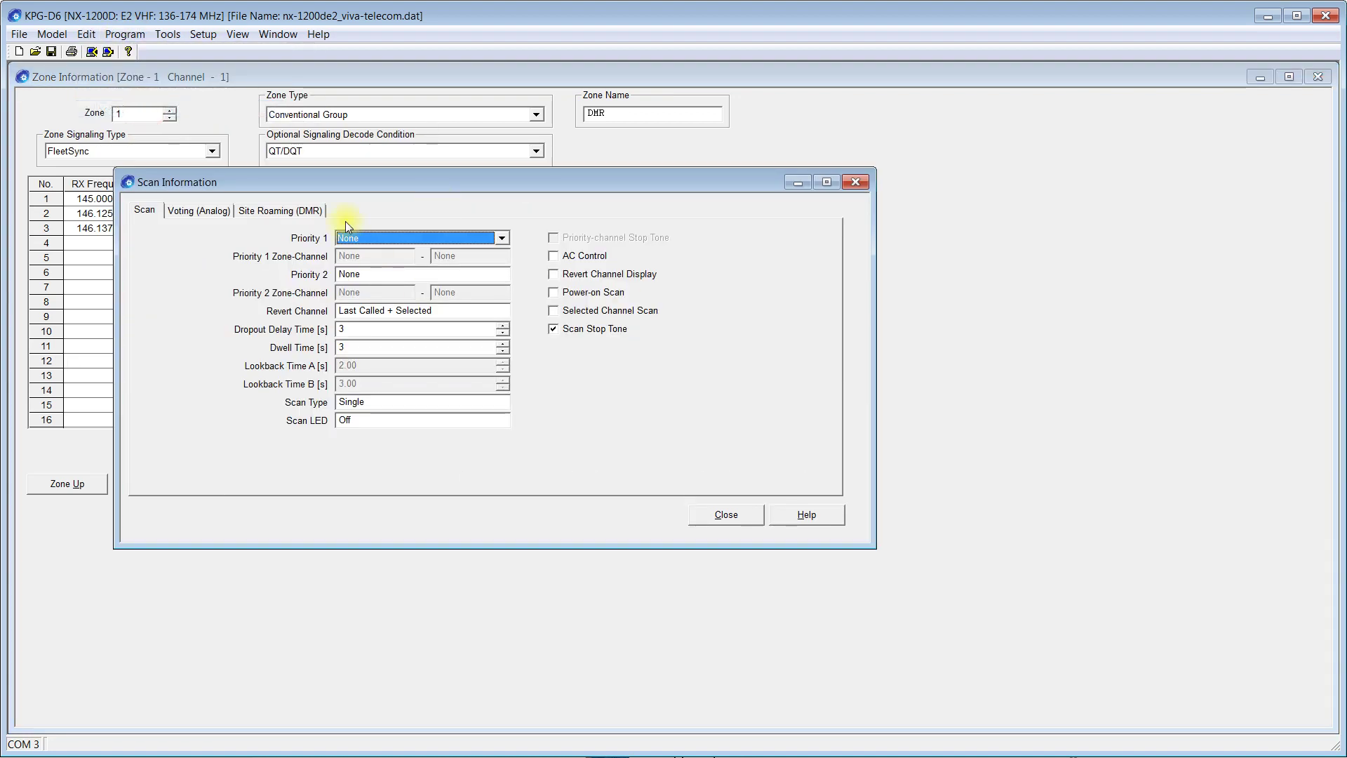
click(221, 210)
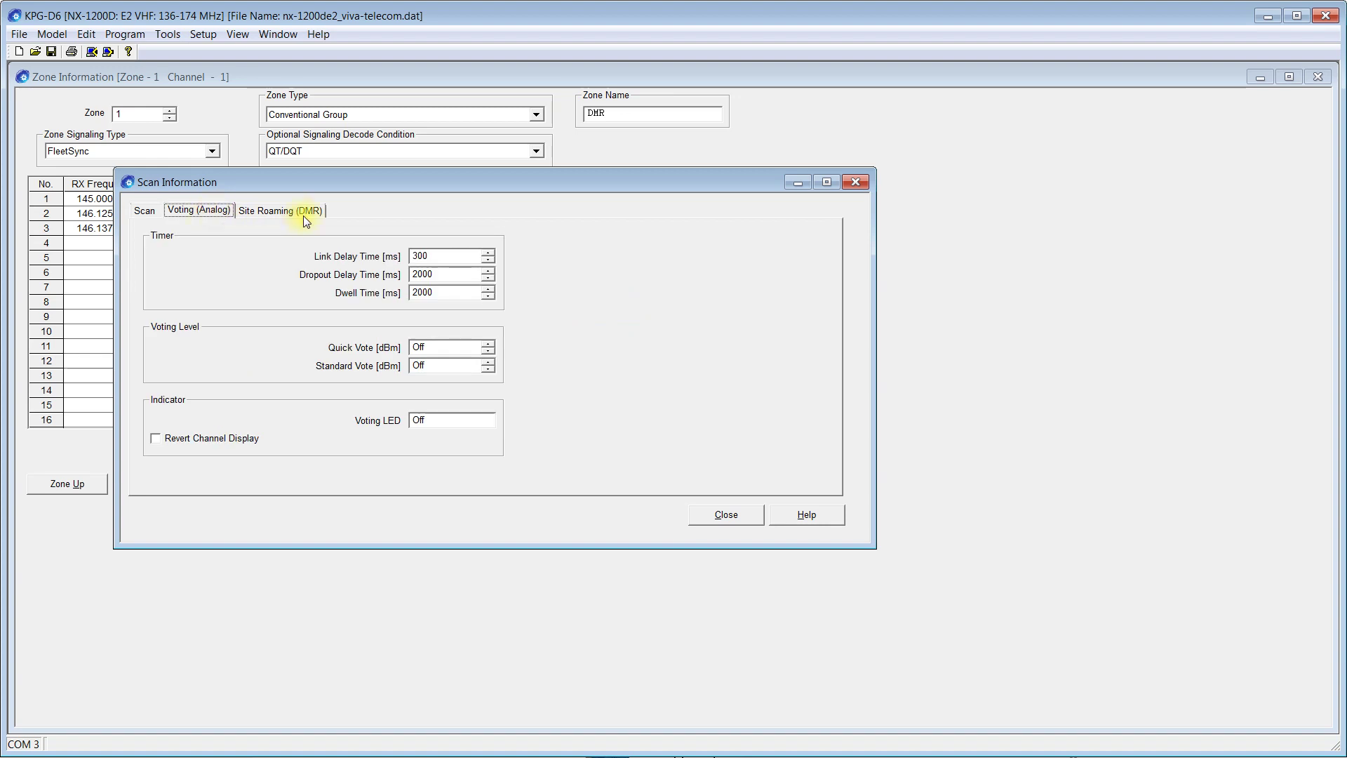
click(147, 211)
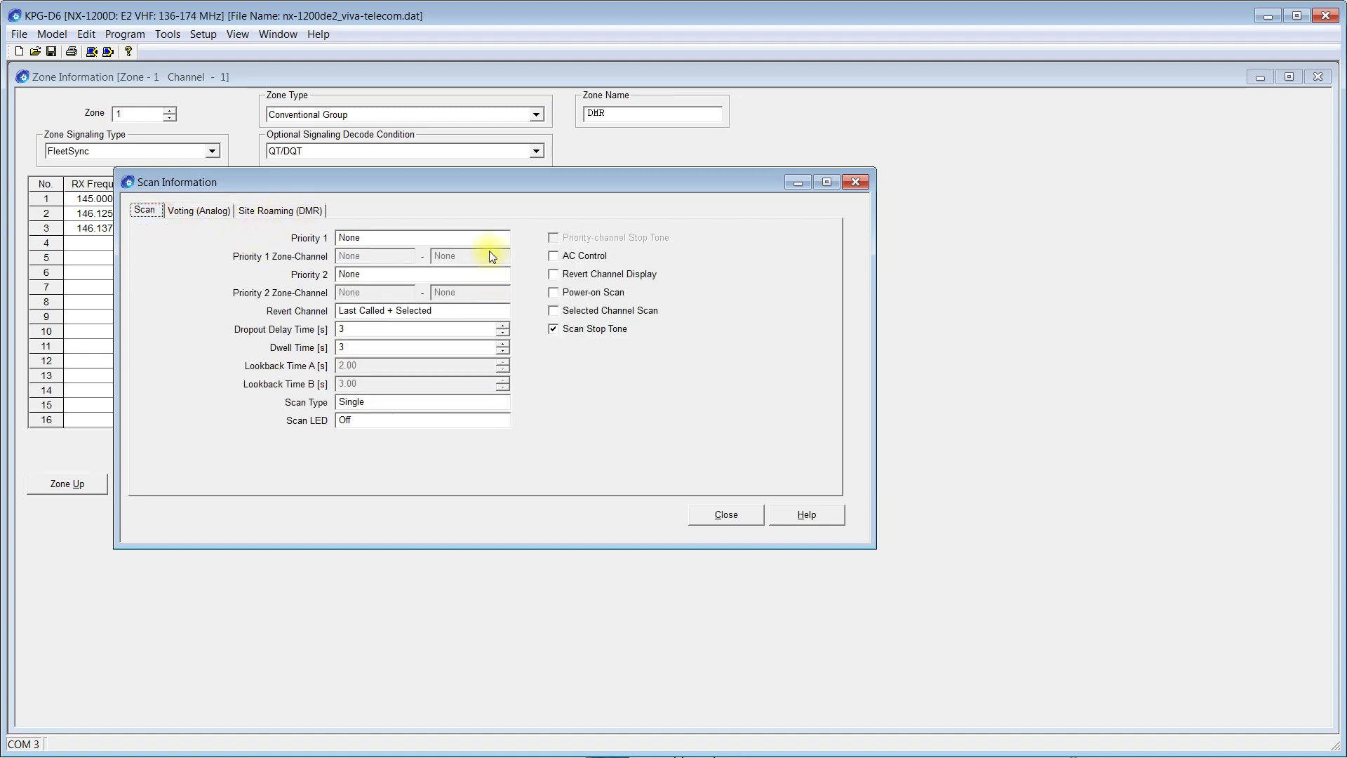
click(302, 211)
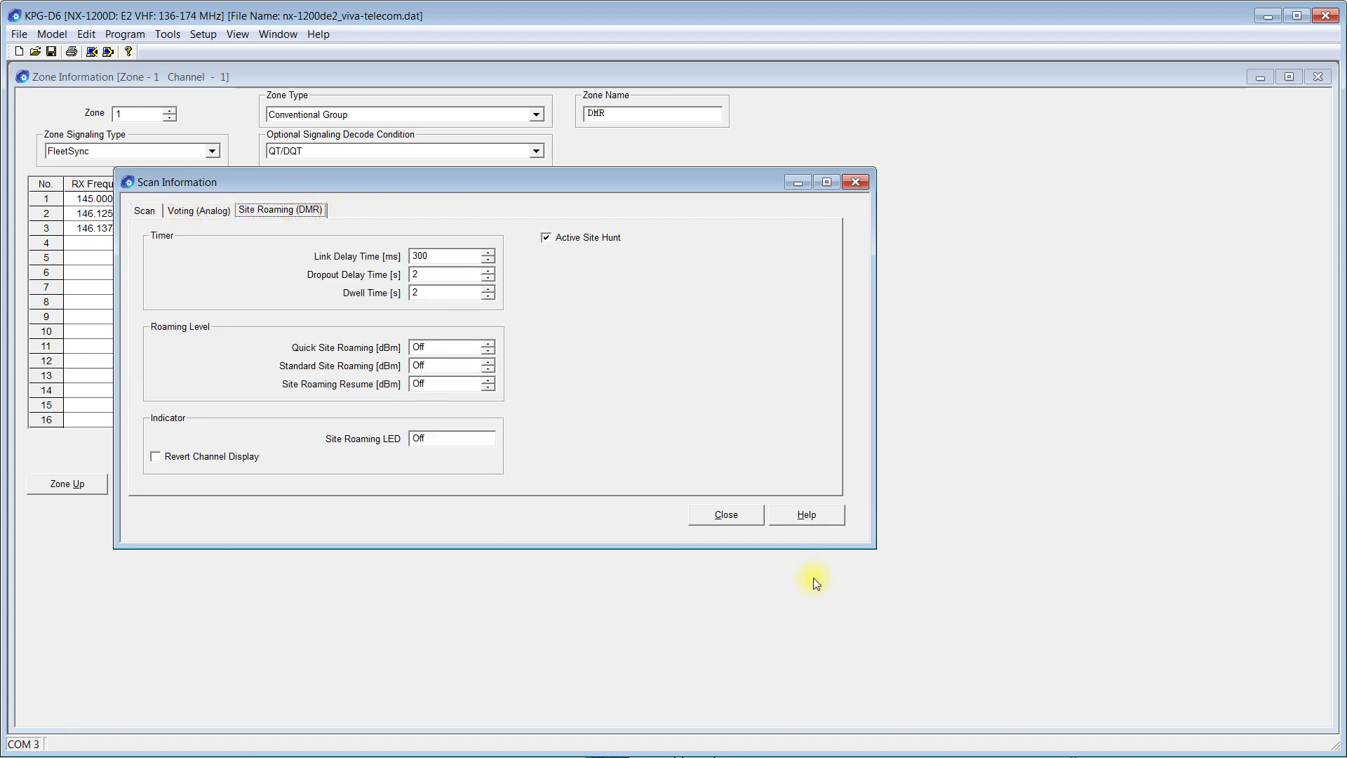
click(756, 528)
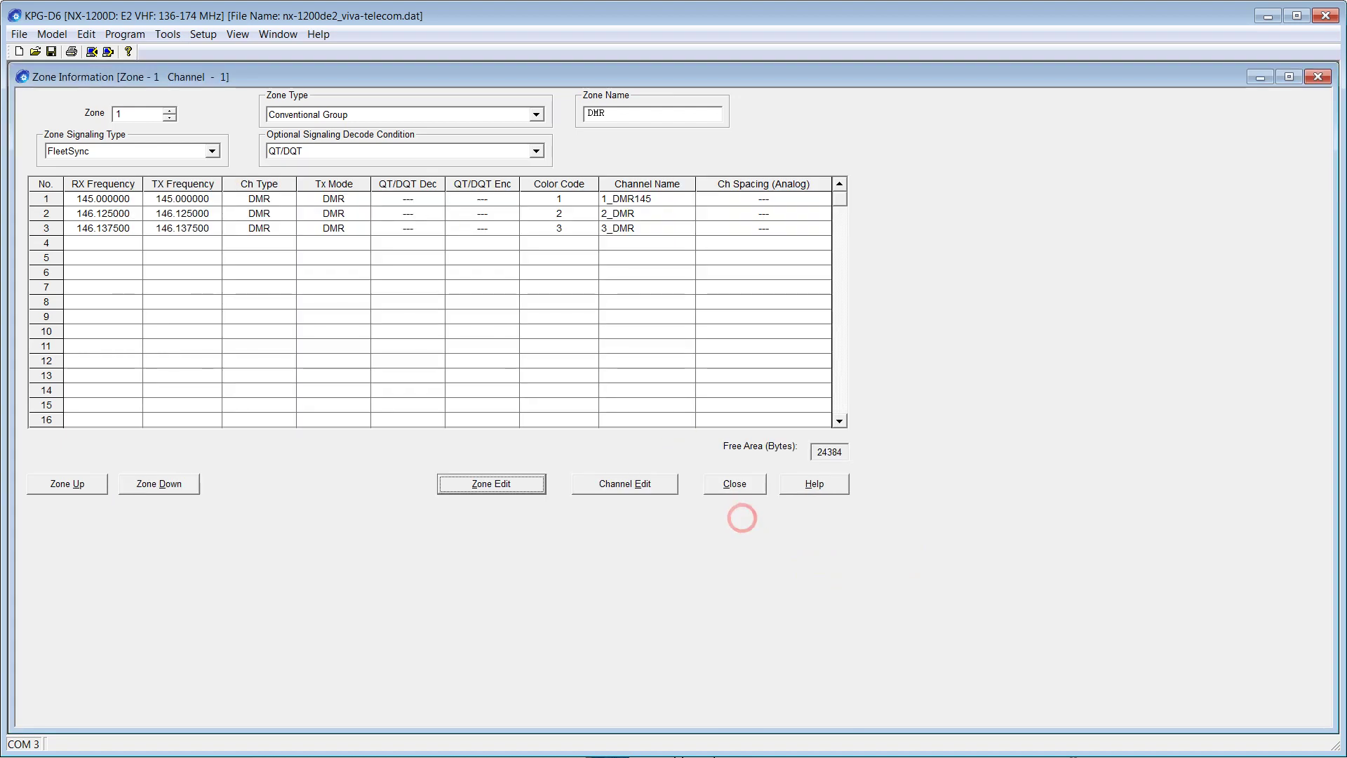
- Open the DMR settings and review the General, Conventional 1 and Conventional 2 options
click(83, 34)
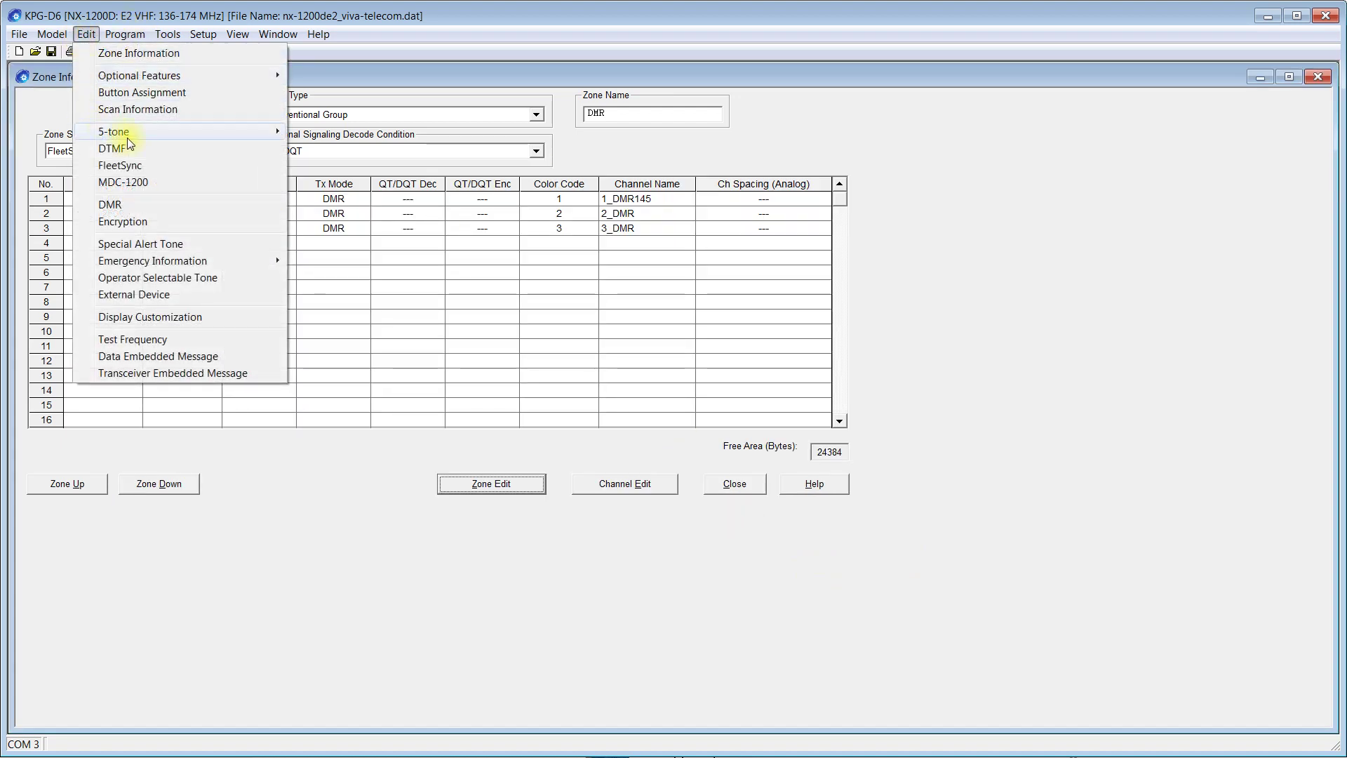
mouse_move(128, 137)
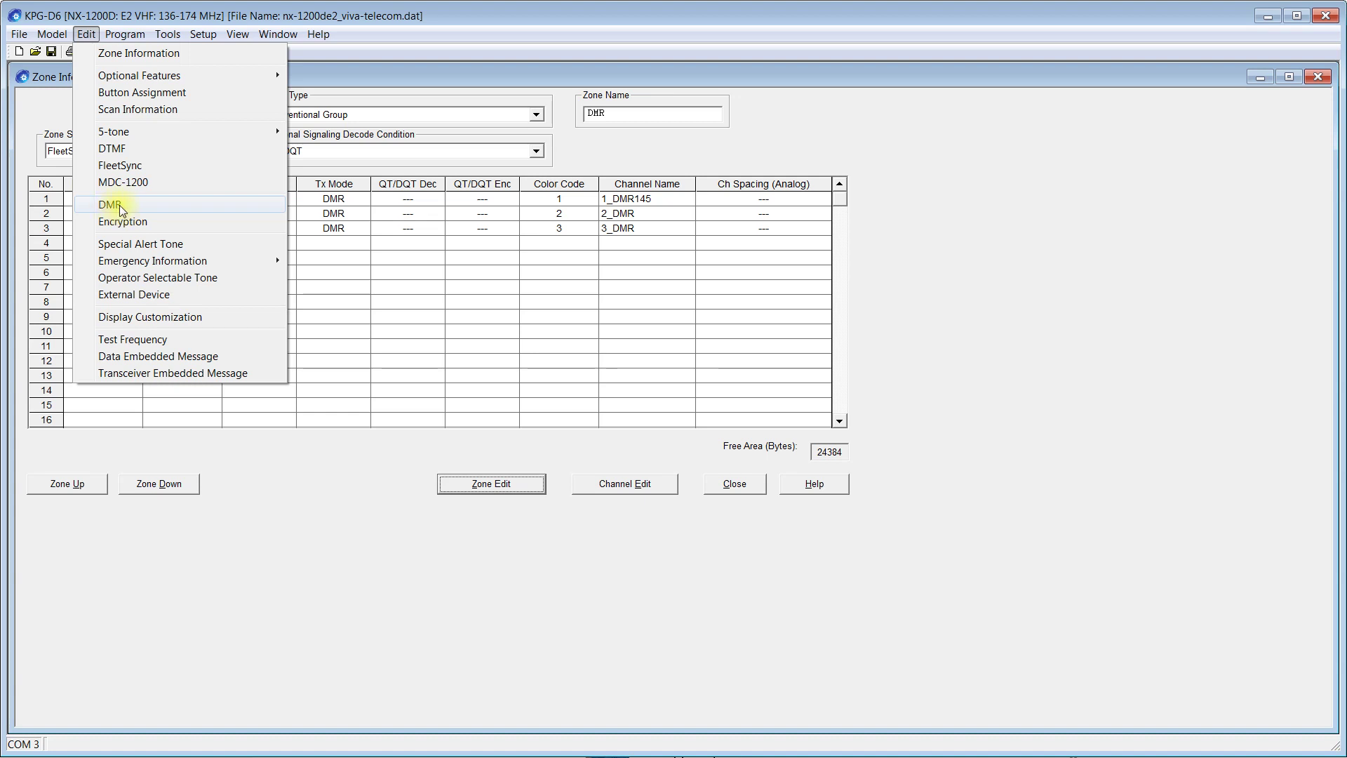
click(121, 207)
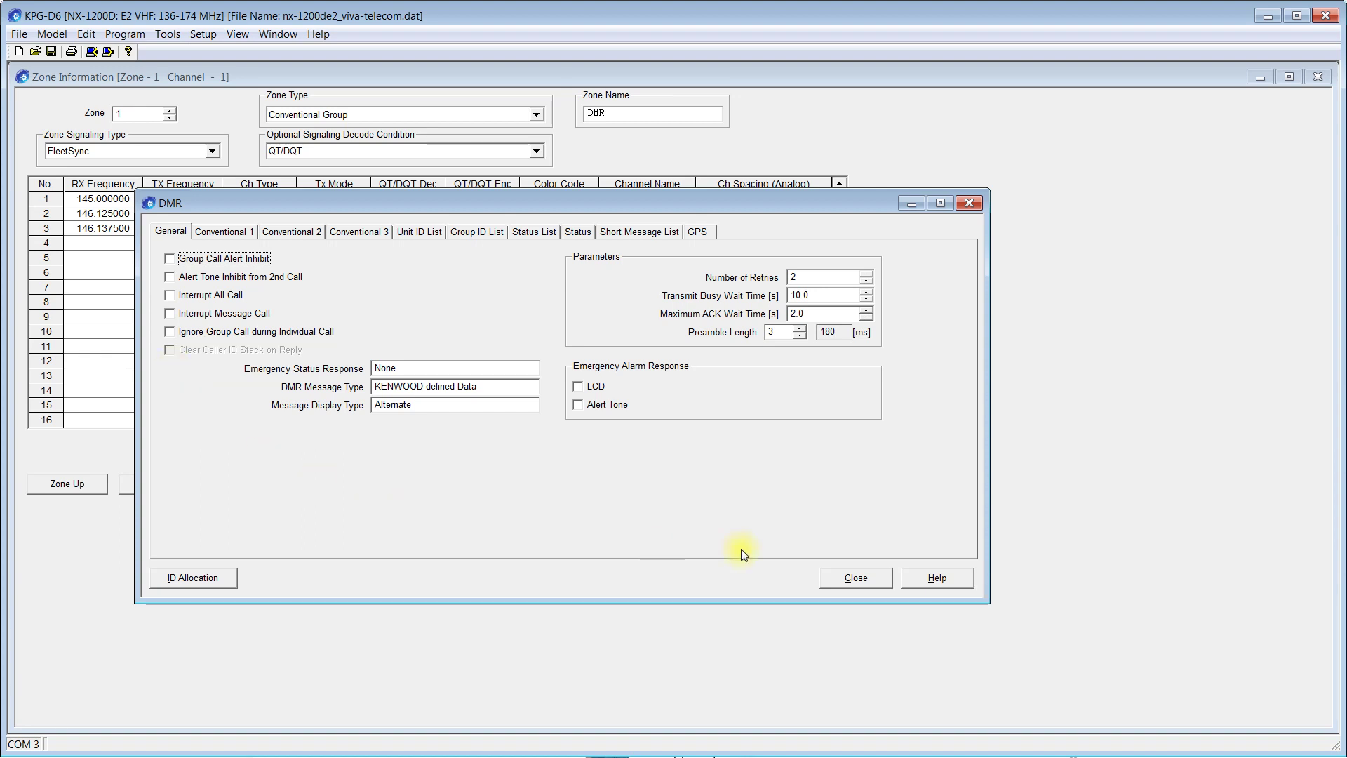
click(220, 231)
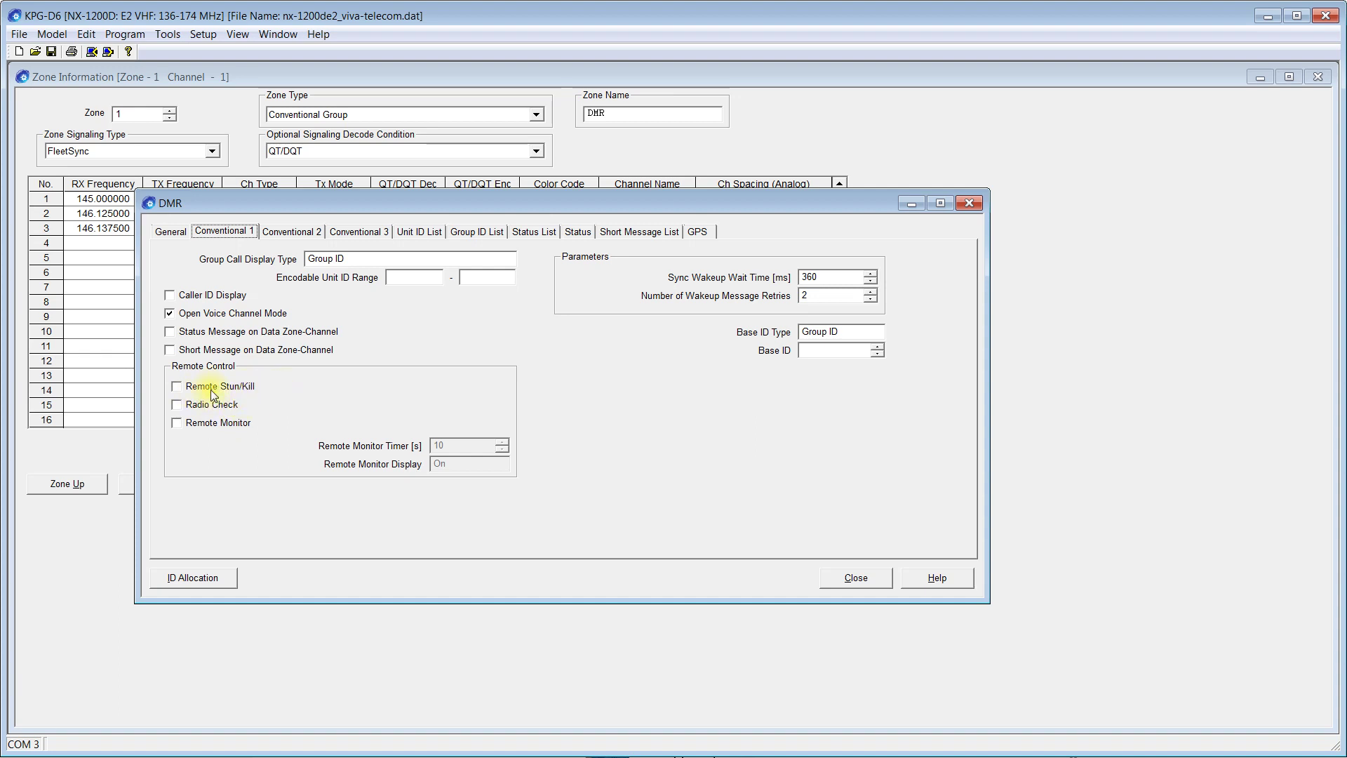
click(300, 230)
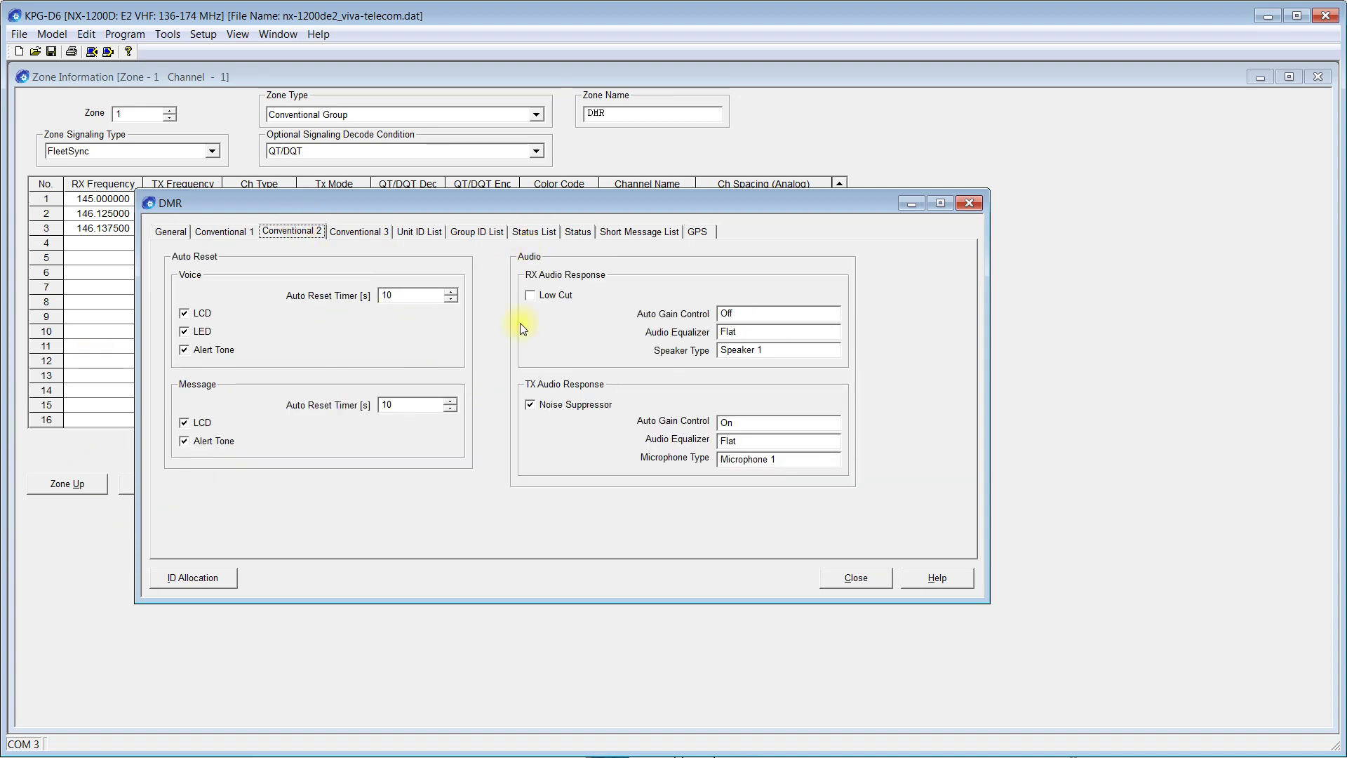
- Review the Conventional 3 options and examine the LED colors available for an individual call
click(369, 238)
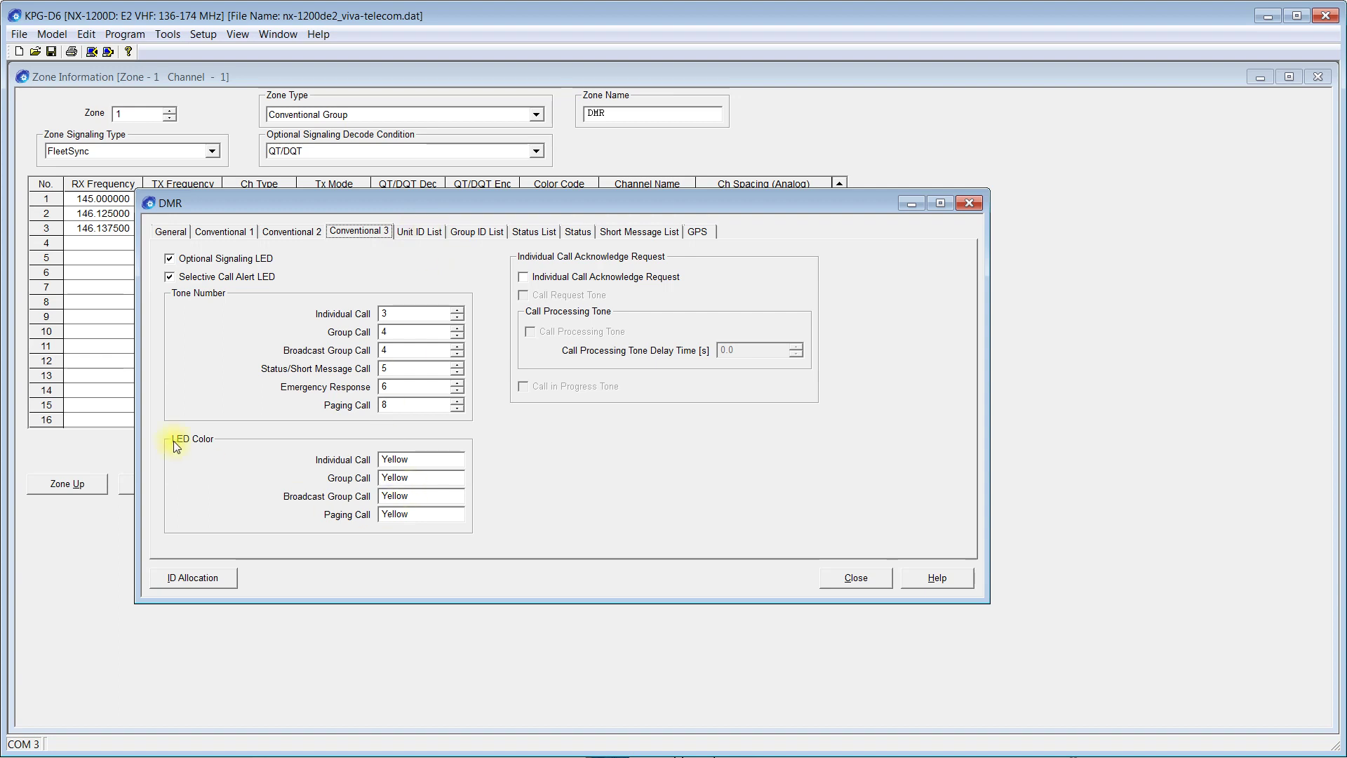
click(418, 458)
click(419, 458)
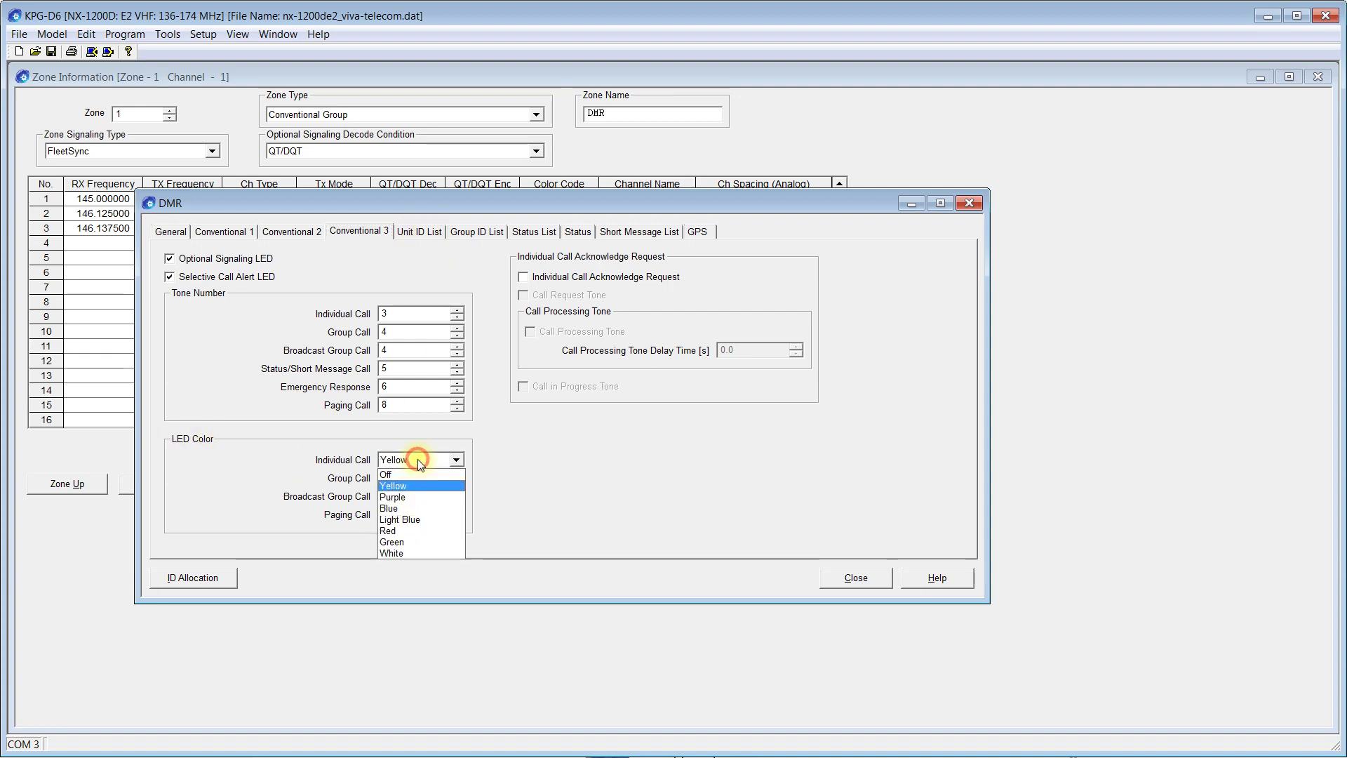
click(418, 459)
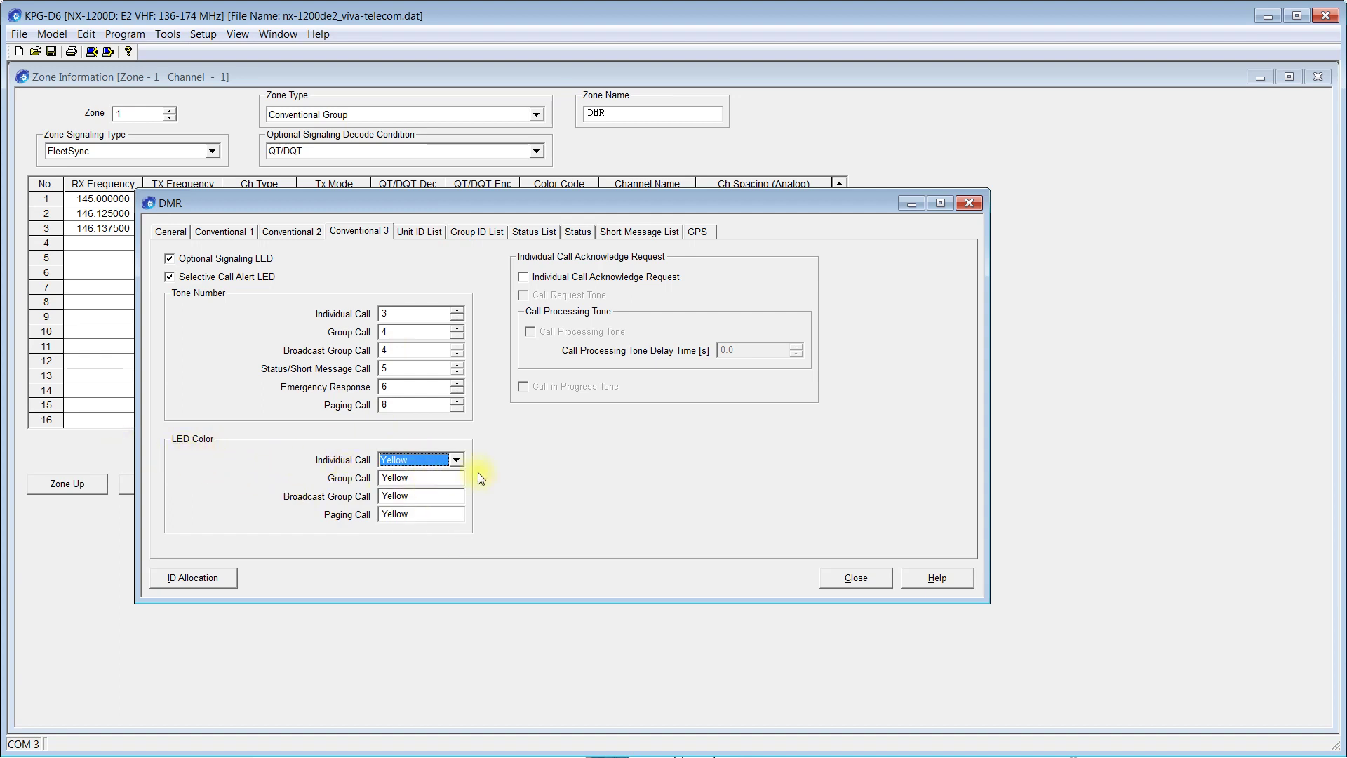
- Add unit ID 2 as the second entry of the Unit ID List
click(416, 232)
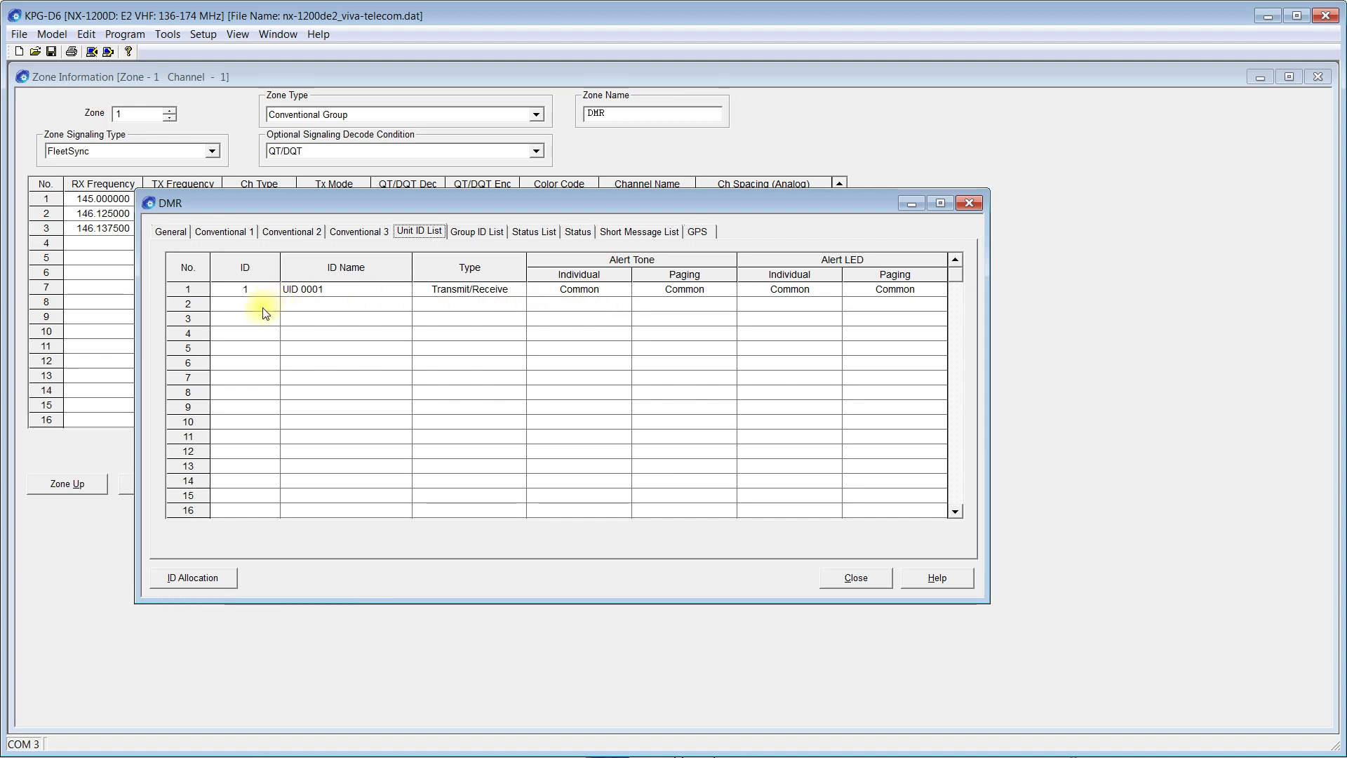
click(323, 303)
click(275, 300)
click(312, 302)
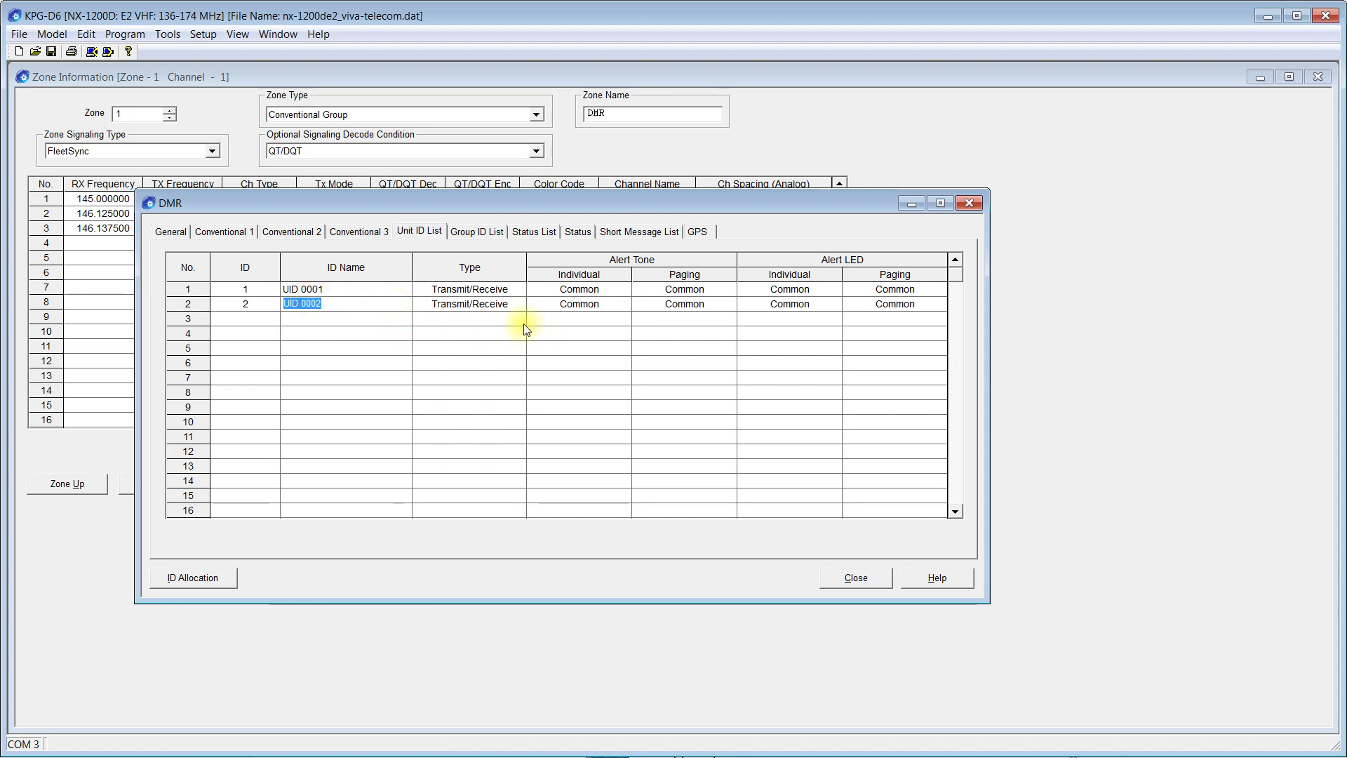
- Check the type choices for unit ID 2 and try a different individual alert tone for it
click(519, 303)
click(519, 304)
click(519, 304)
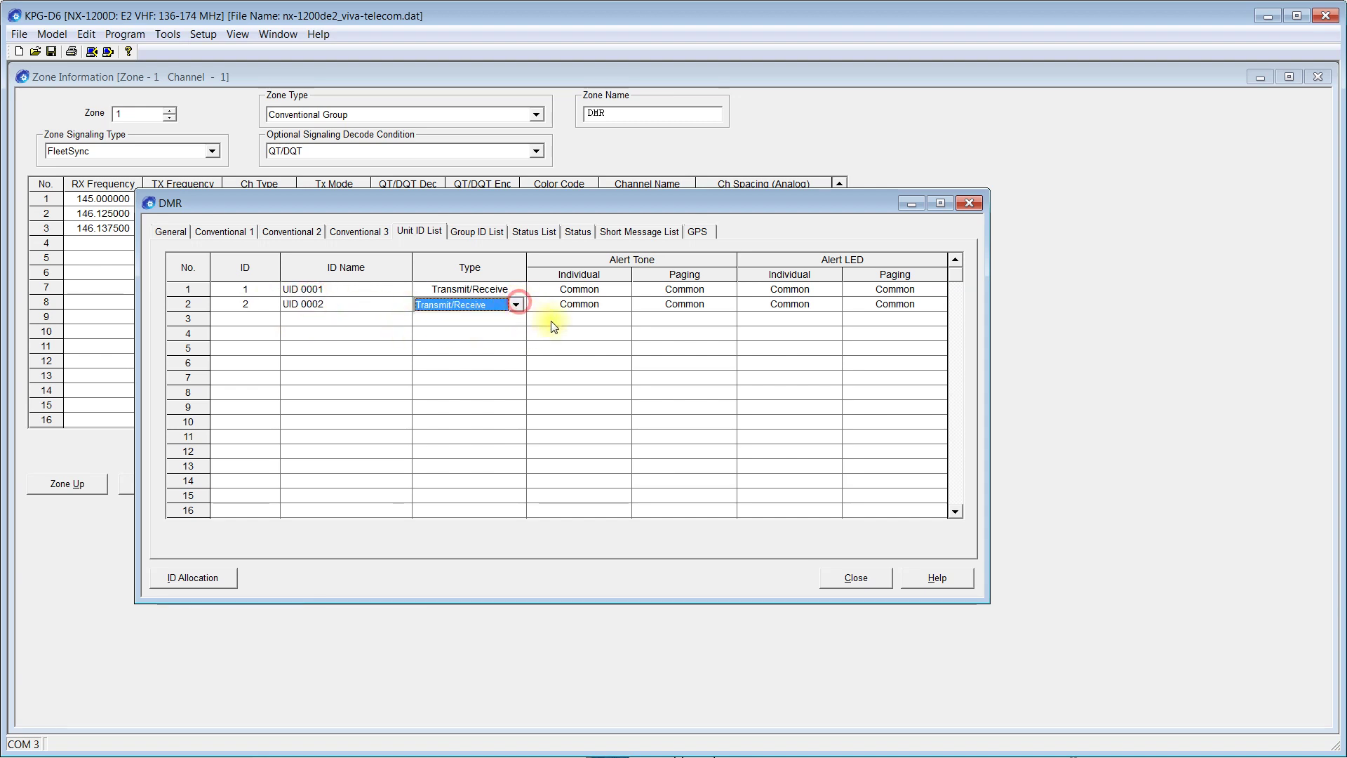
click(633, 306)
click(623, 303)
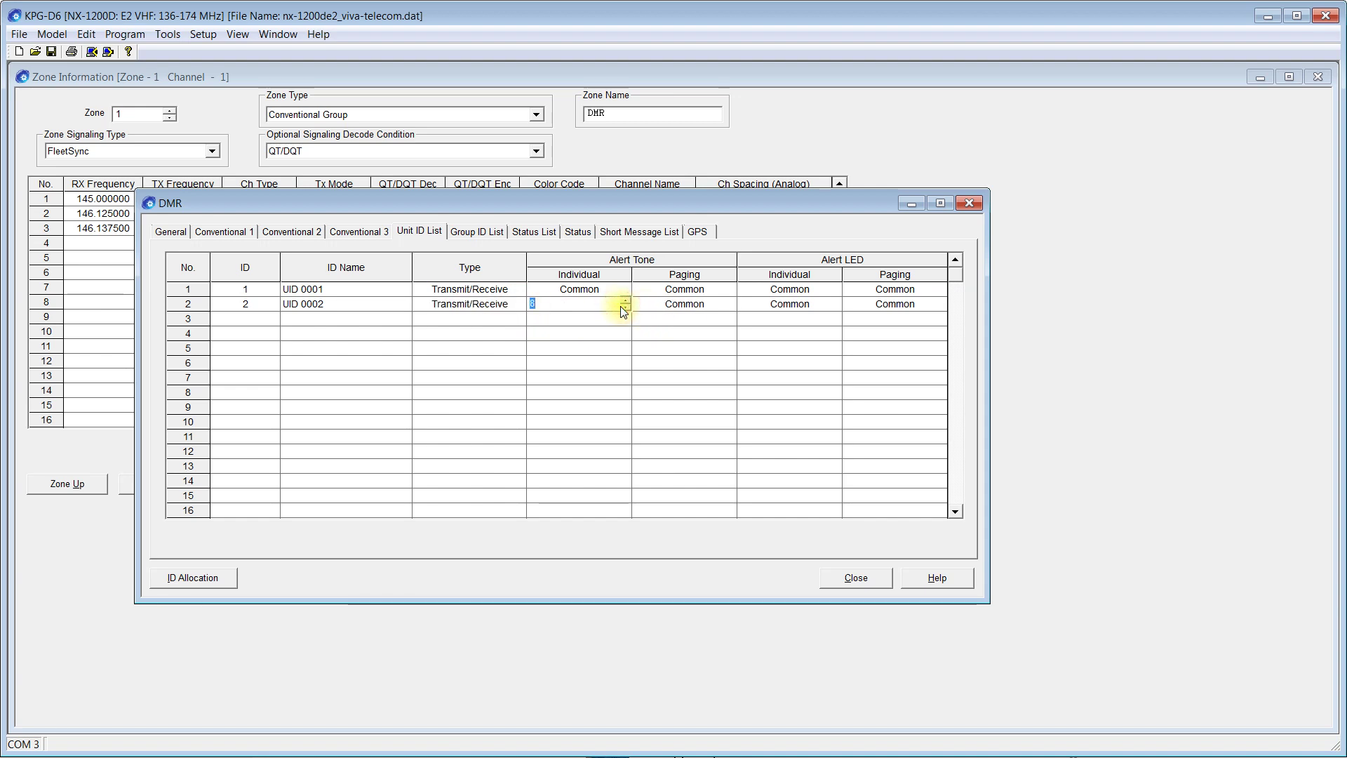
click(597, 350)
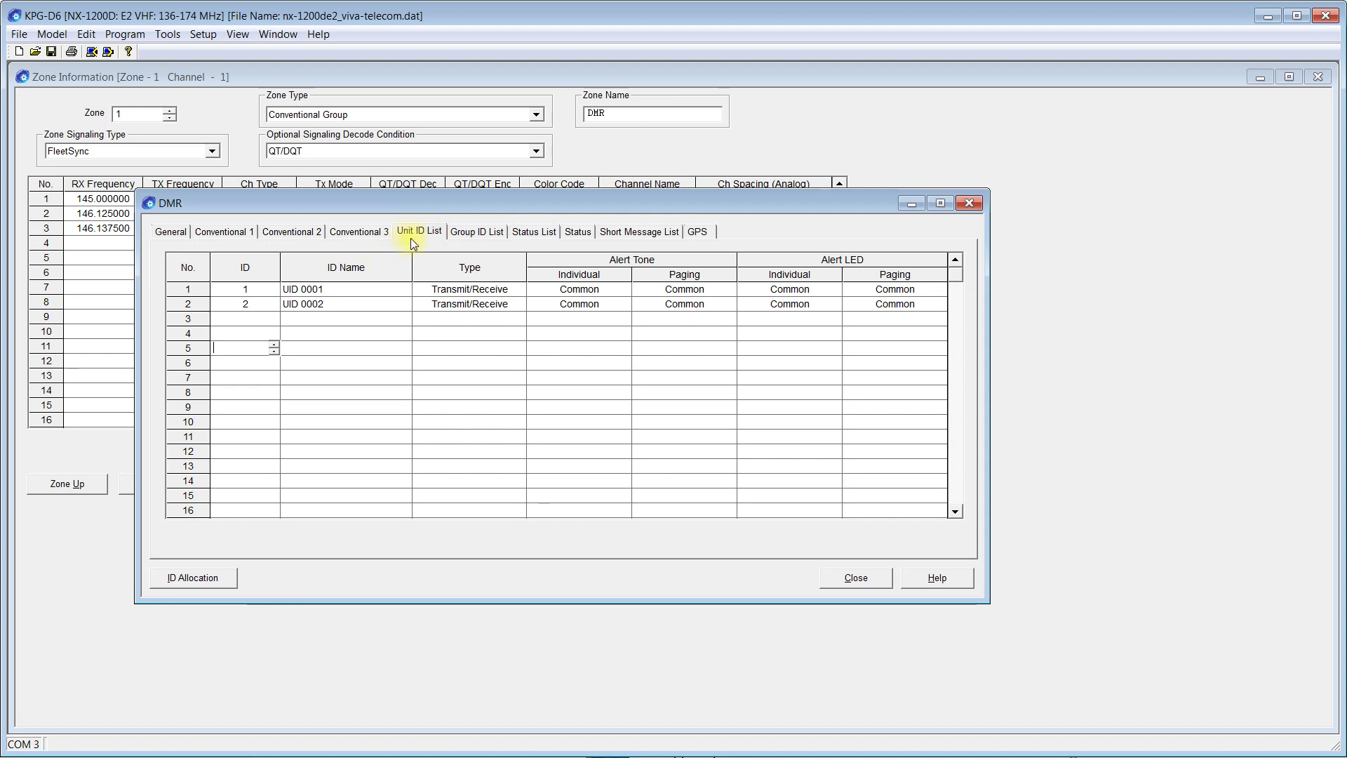
- Add group ID 1 as the first entry of the Group ID List
click(481, 235)
click(272, 275)
click(275, 269)
click(349, 279)
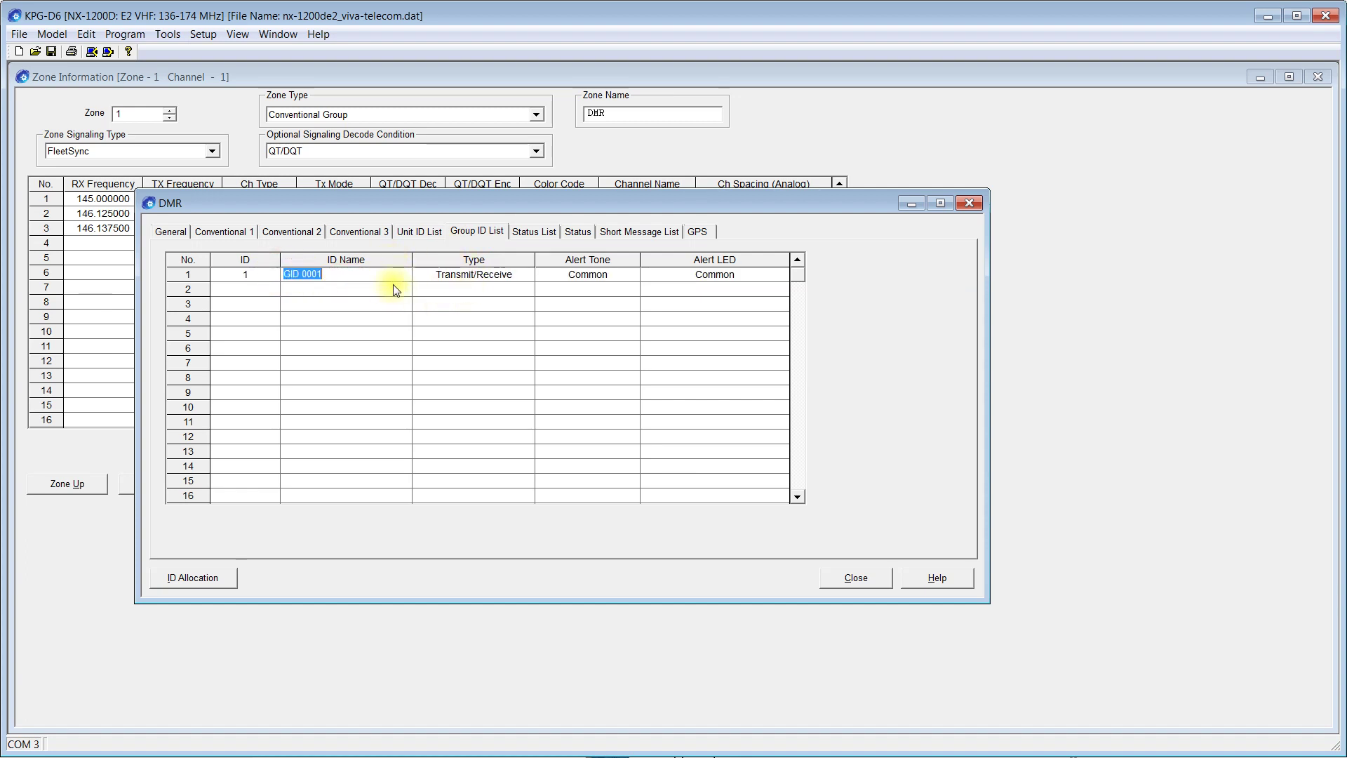
- Review the DMR Status List, Status, Short Message List and GPS settings
click(361, 278)
click(519, 230)
click(579, 232)
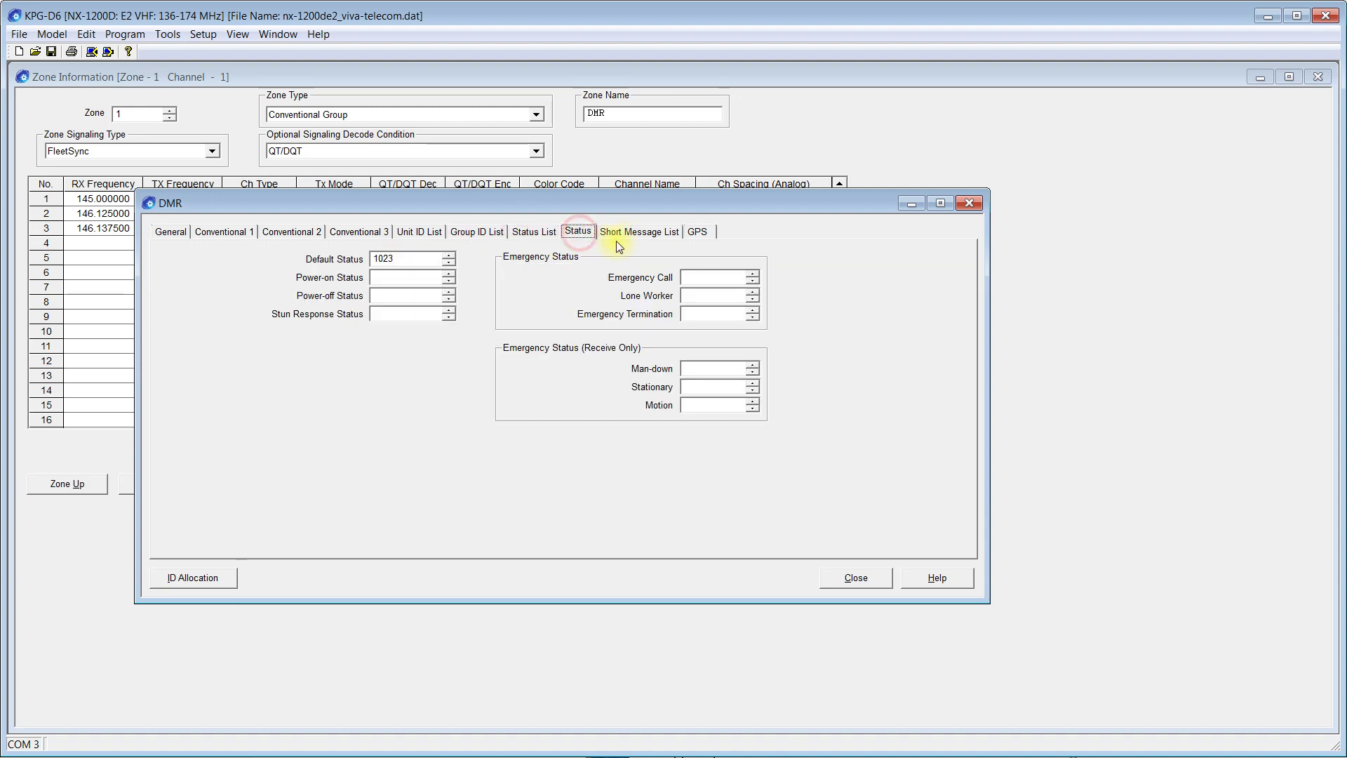
click(629, 232)
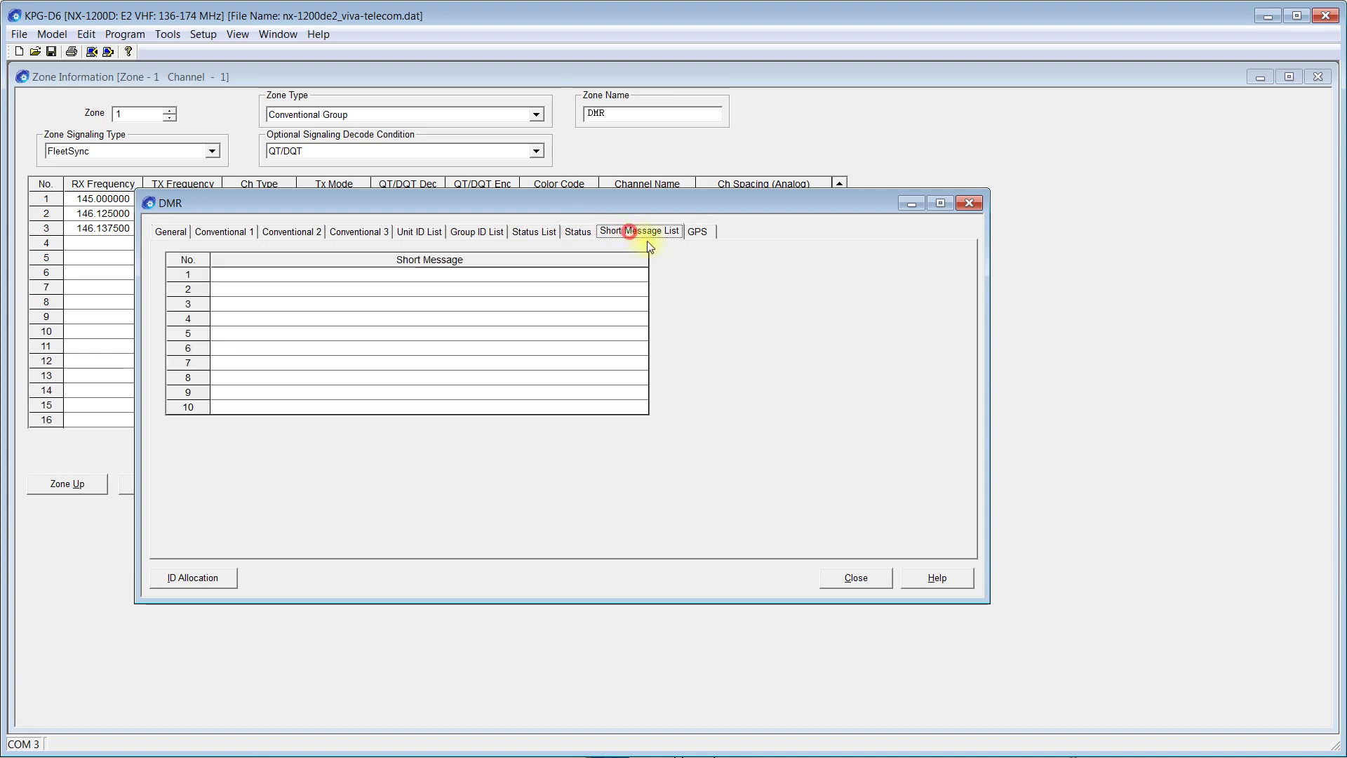
click(698, 231)
click(768, 421)
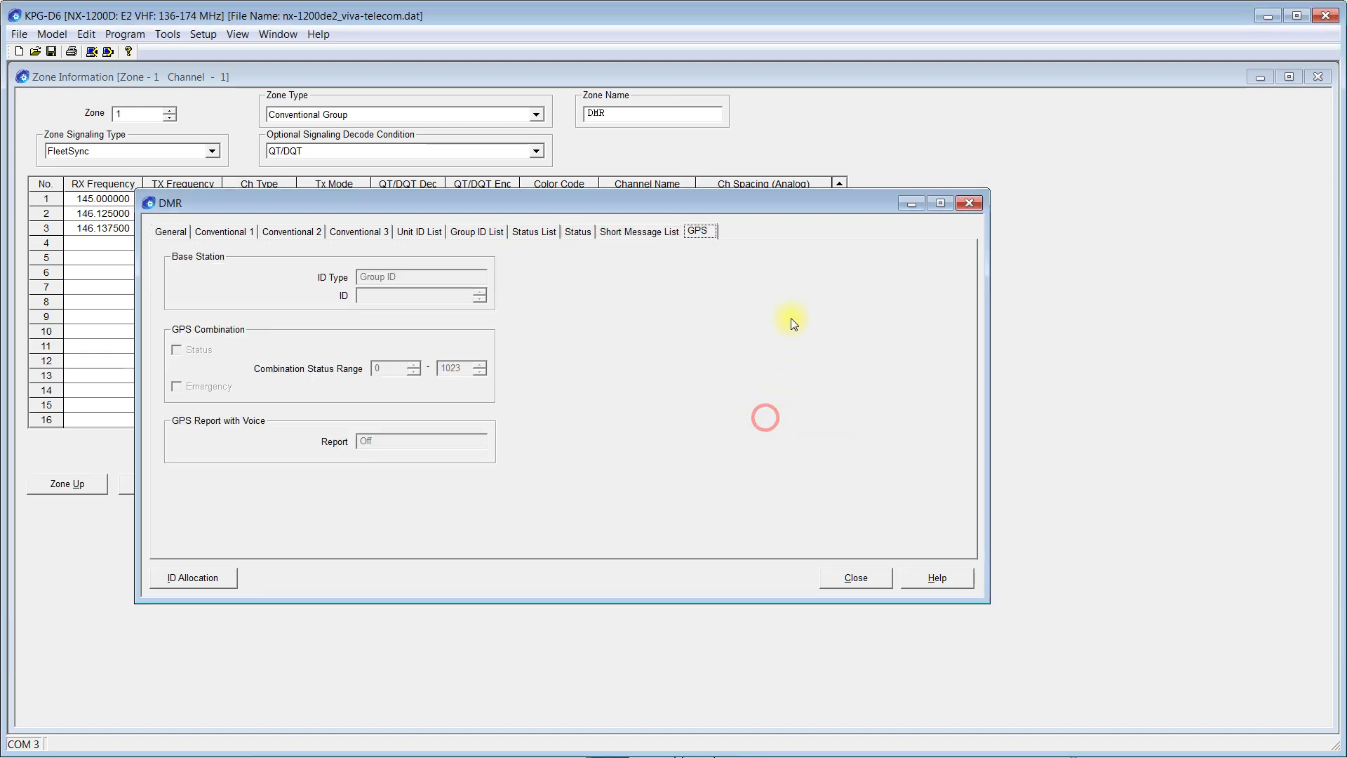
- Look over the General, Conventional 1 and Conventional 2 pages of the DMR settings again
click(223, 231)
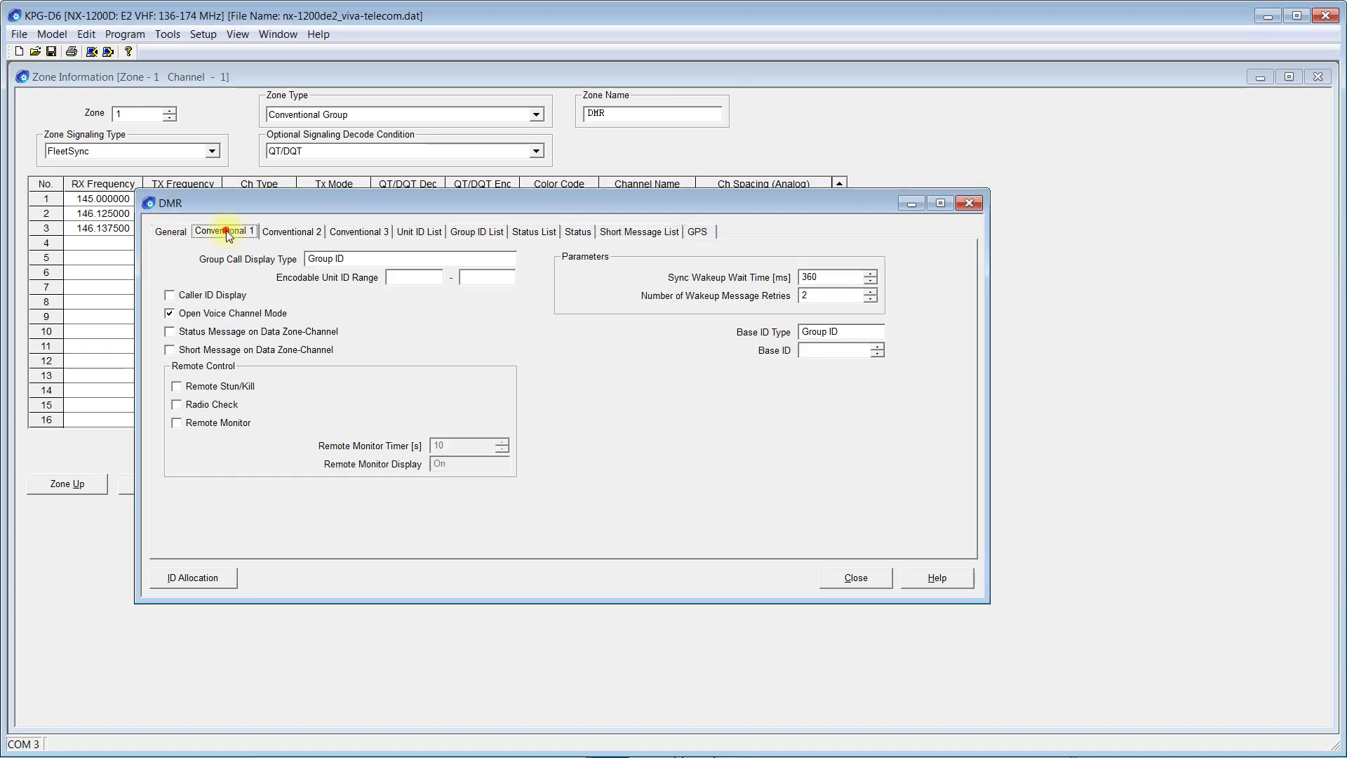
click(169, 234)
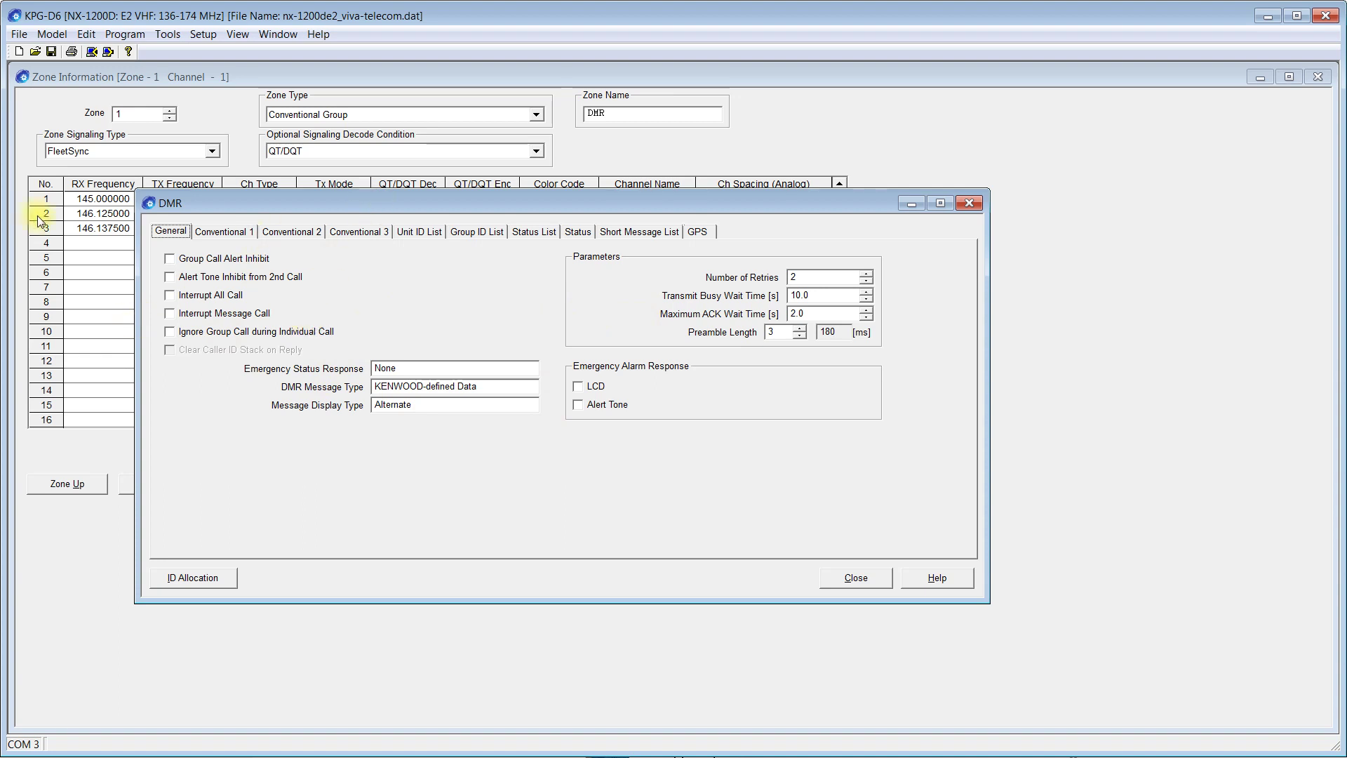
click(225, 232)
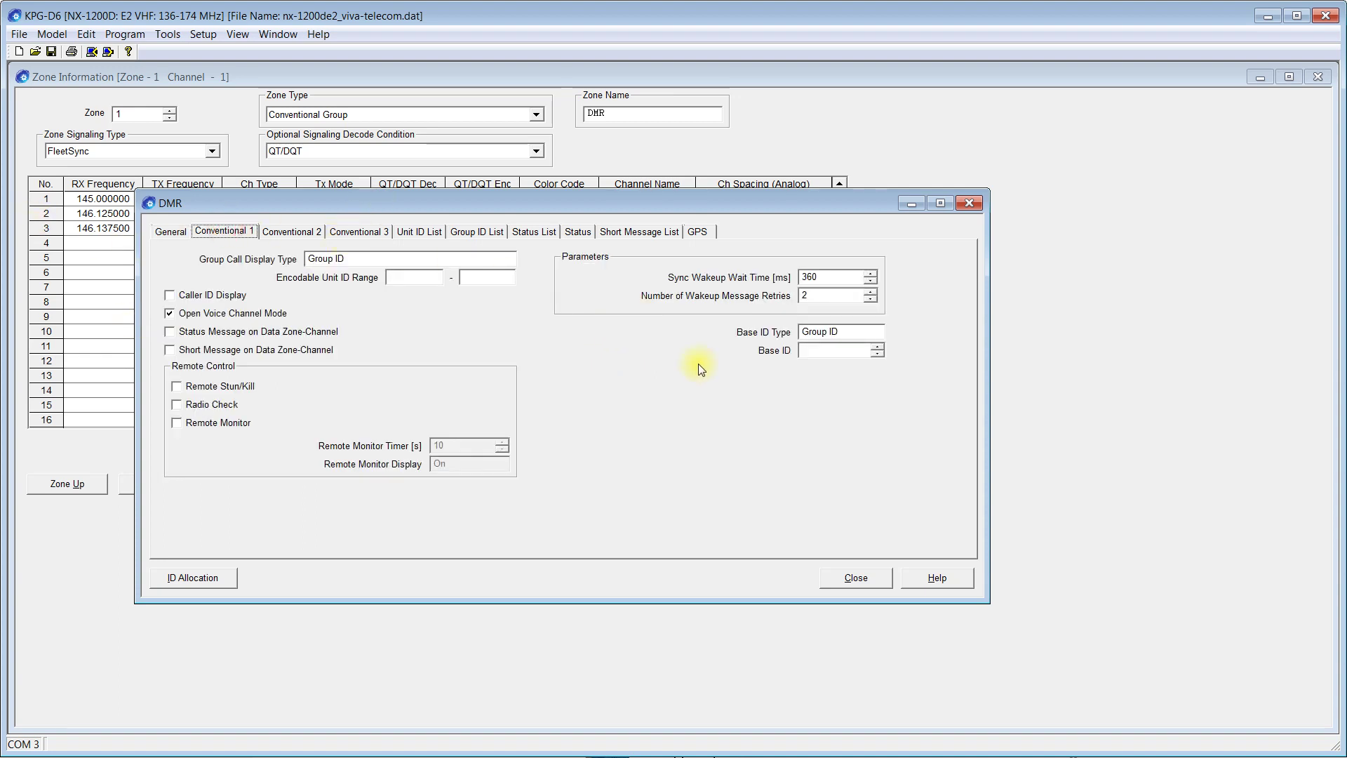
click(271, 231)
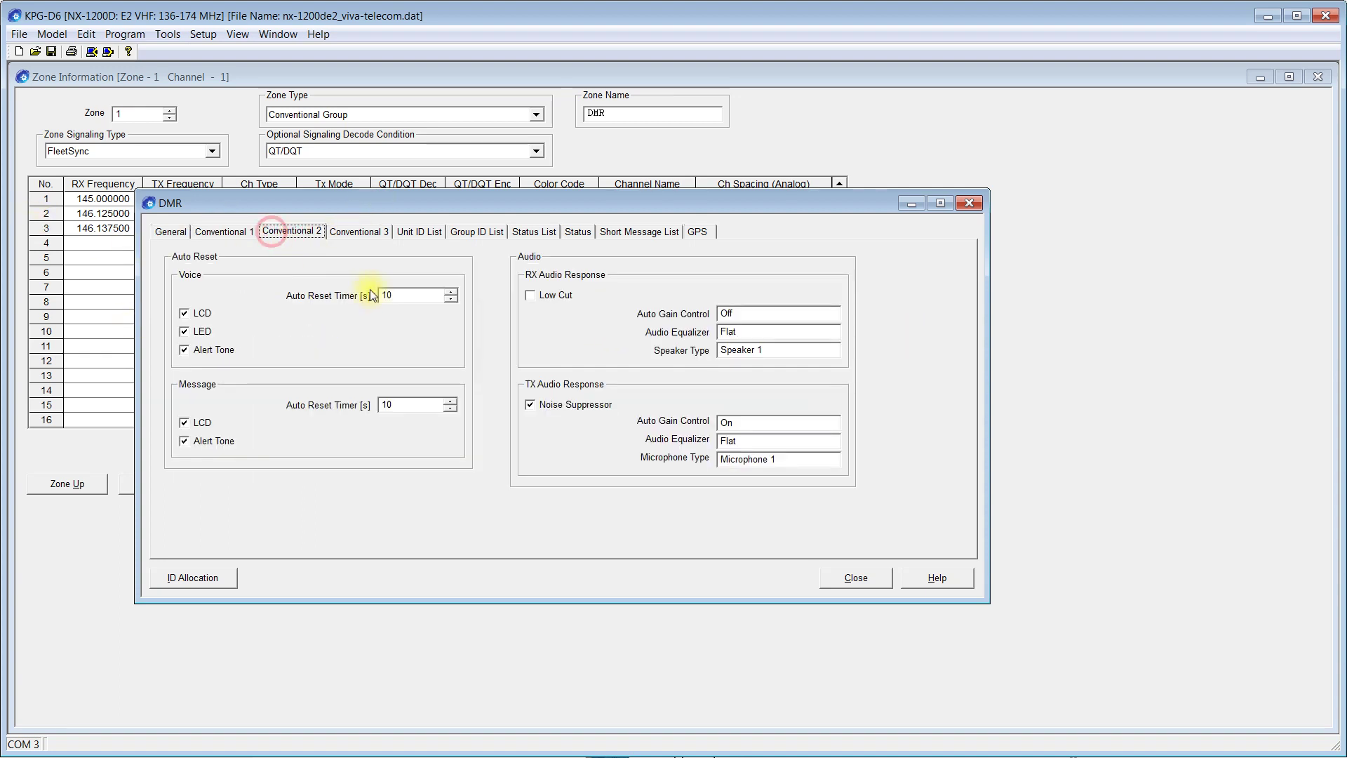
- Delete unit ID 2 from the Unit ID List and close the DMR settings after checking the Group ID List
click(419, 234)
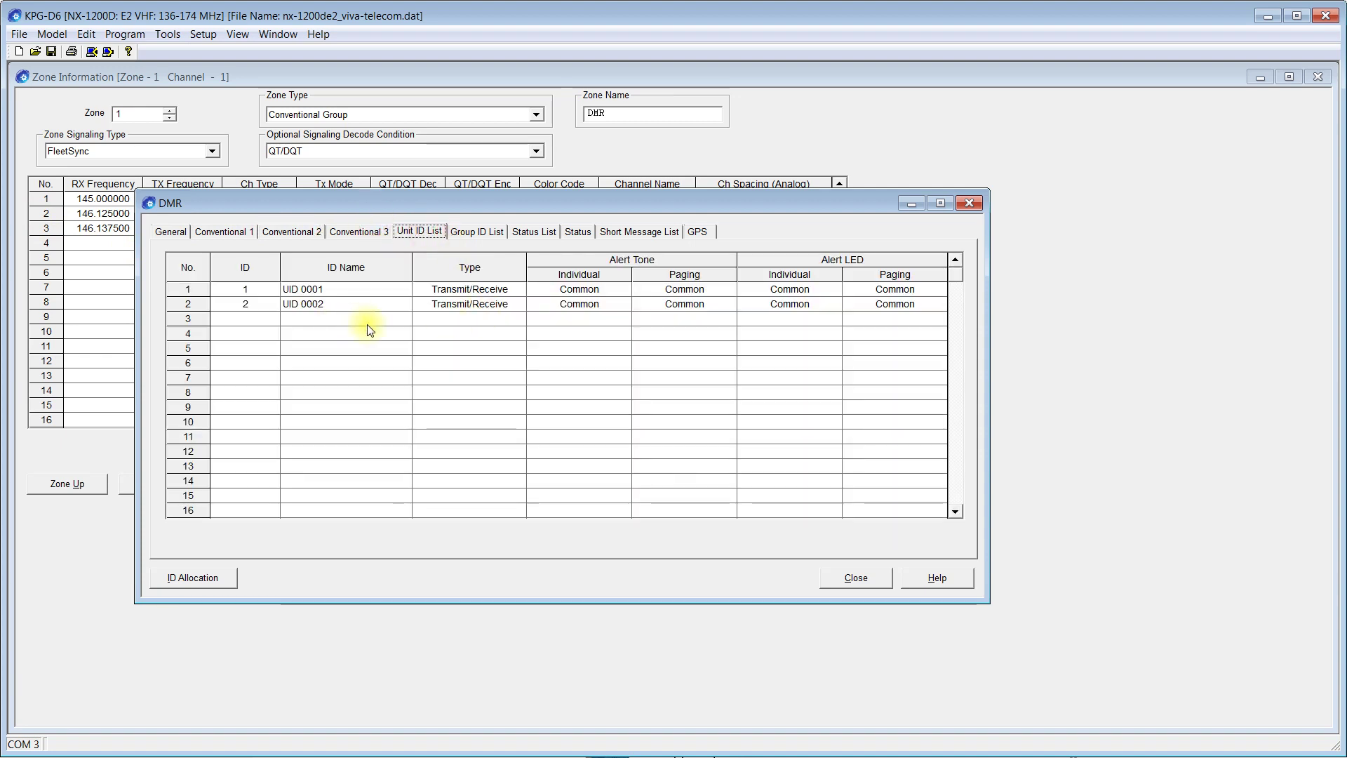
click(232, 303)
key(BackSpace)
click(214, 347)
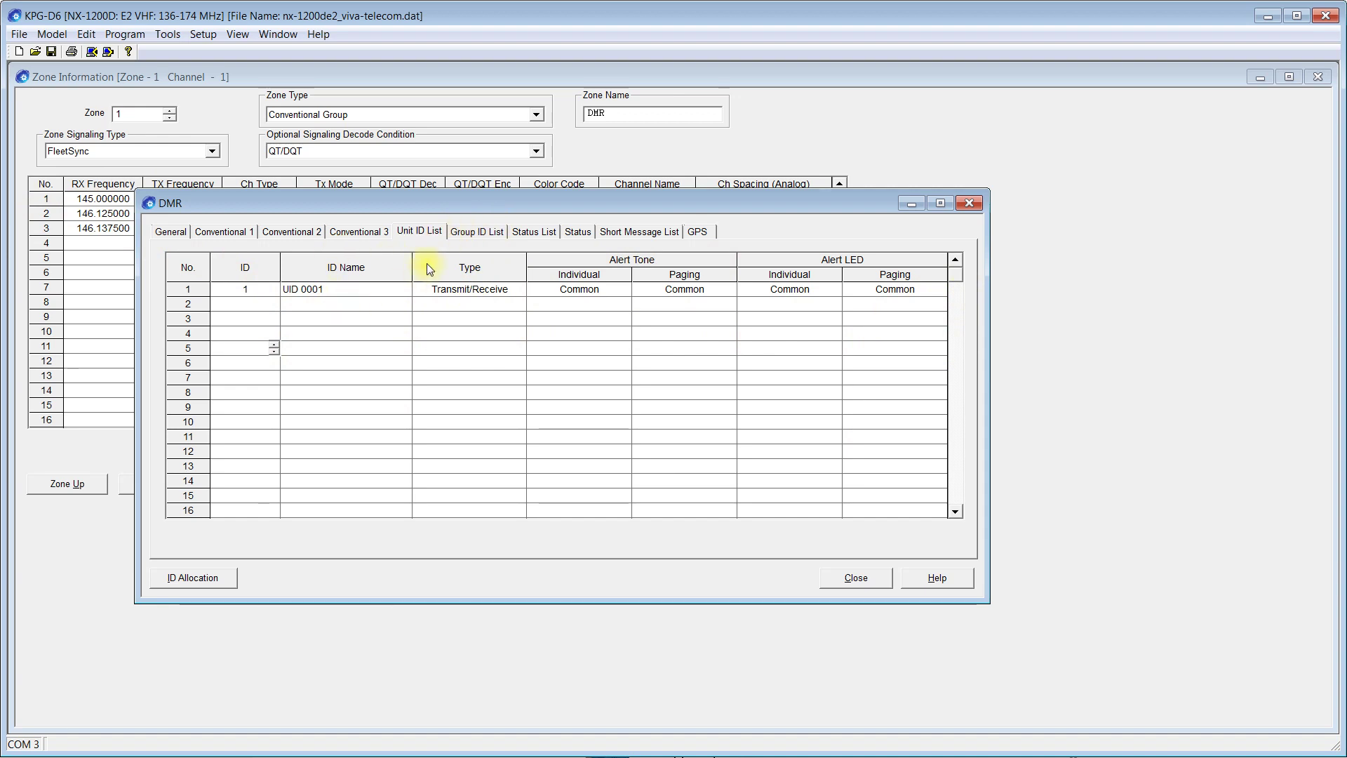
click(479, 232)
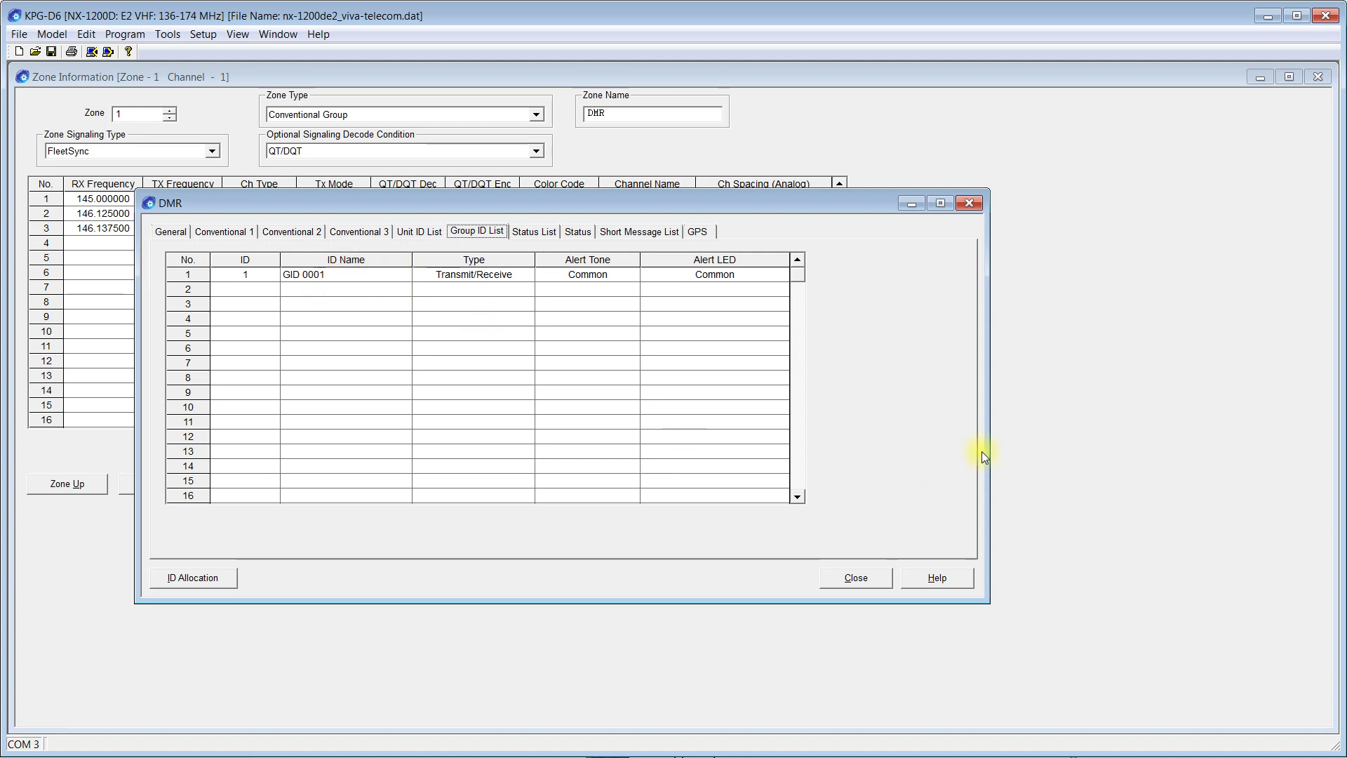
click(875, 576)
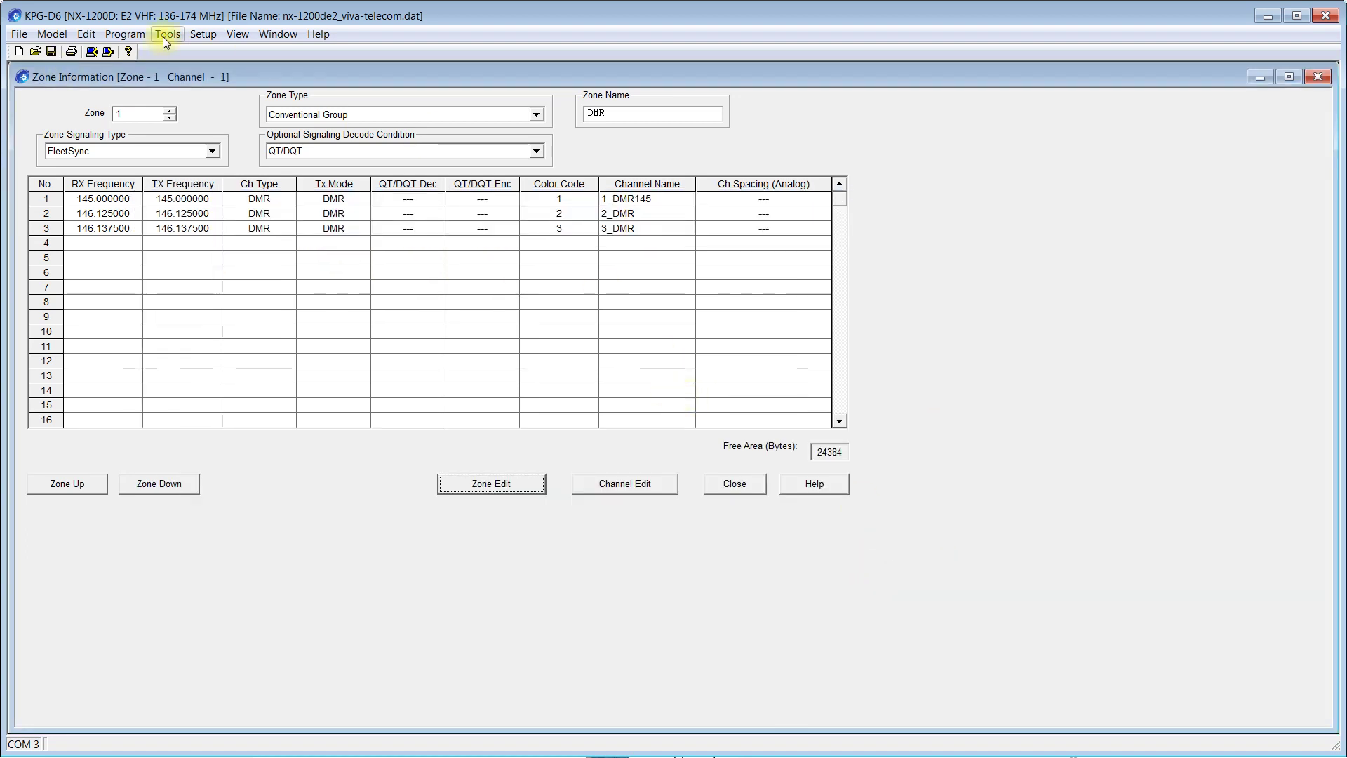
- Add a second DMR scrambler key to the Encryption list by entering its Key Data, and check the key names
click(135, 34)
mouse_move(87, 35)
click(122, 221)
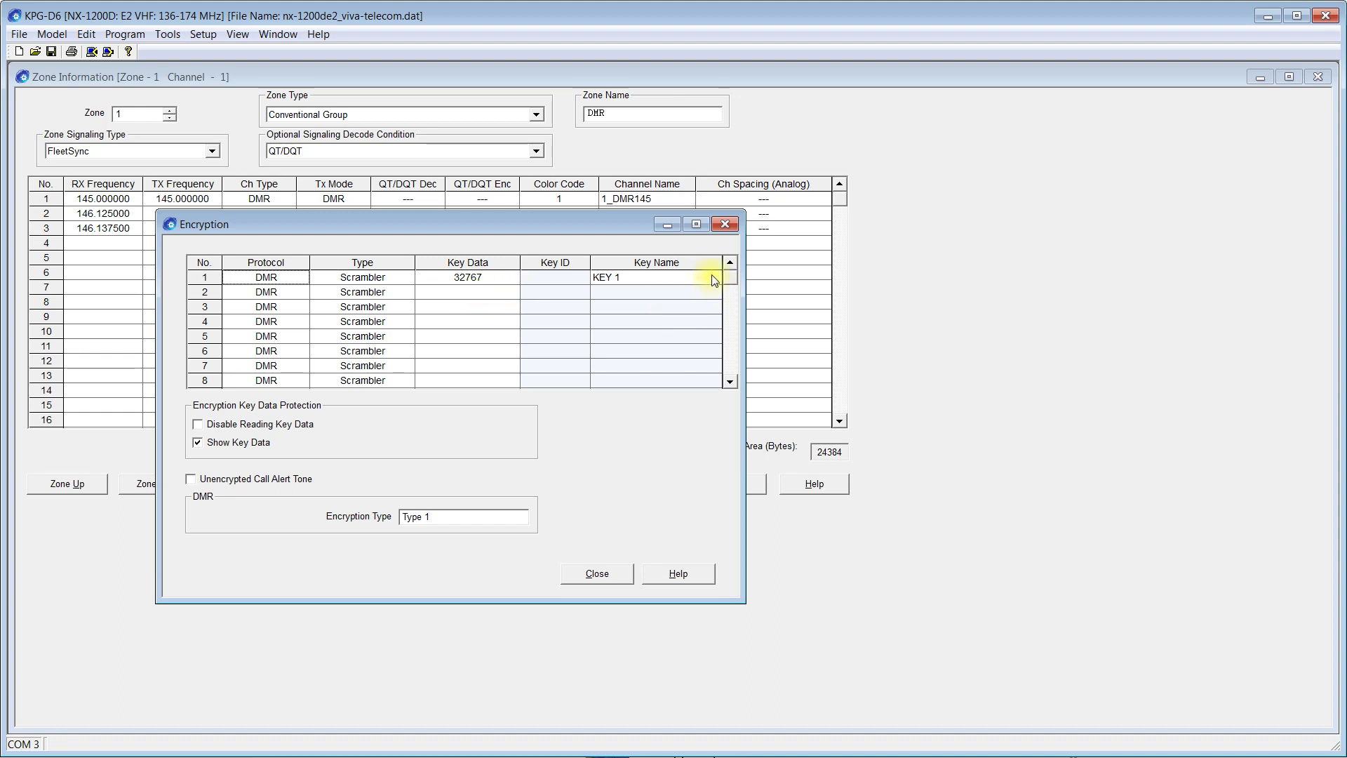
click(485, 290)
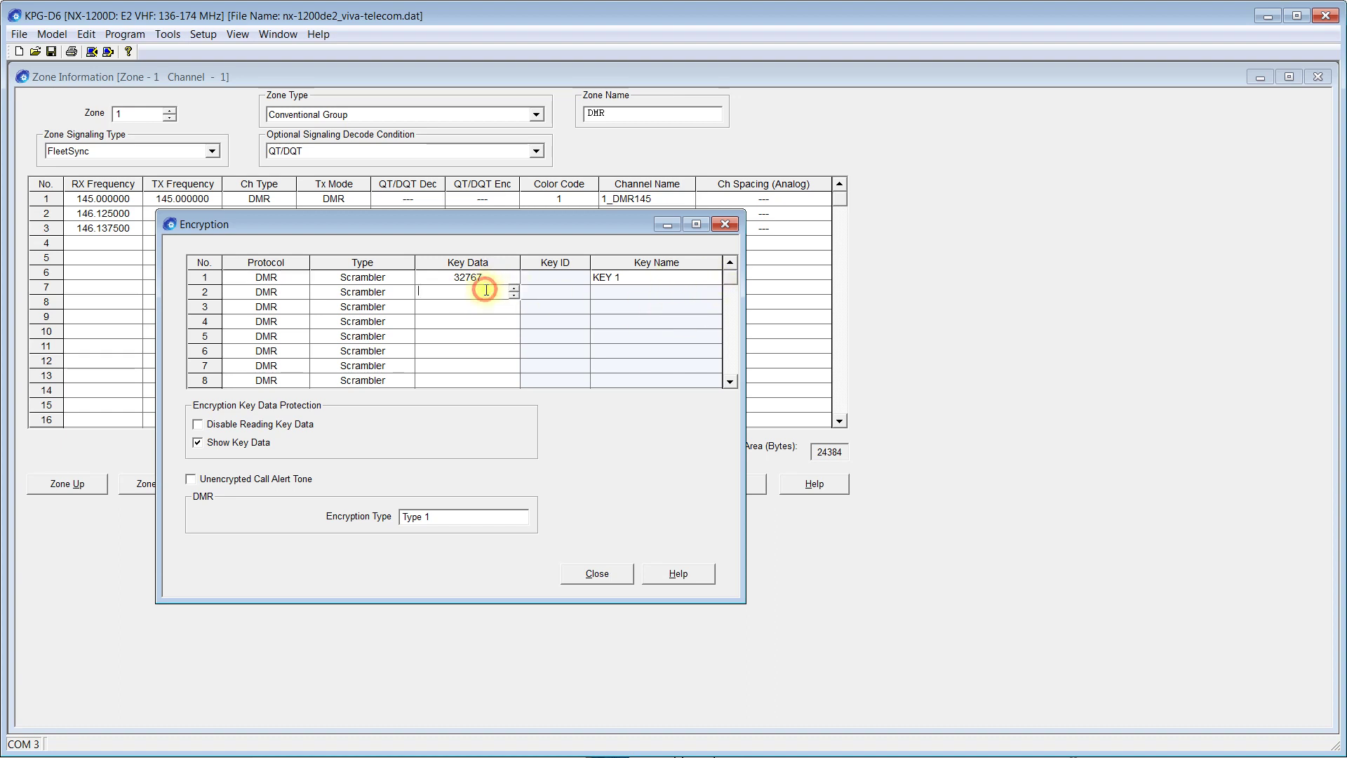
click(516, 295)
click(516, 289)
click(646, 275)
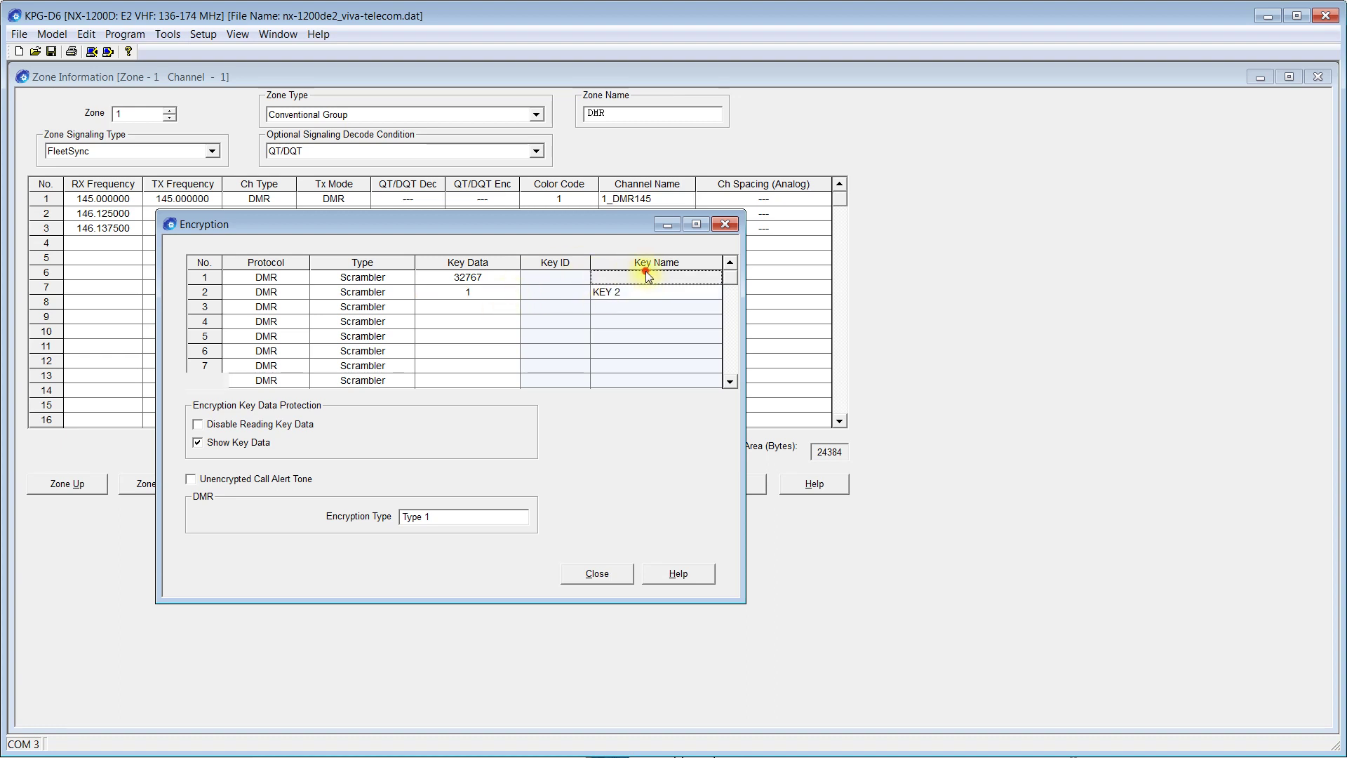
click(627, 292)
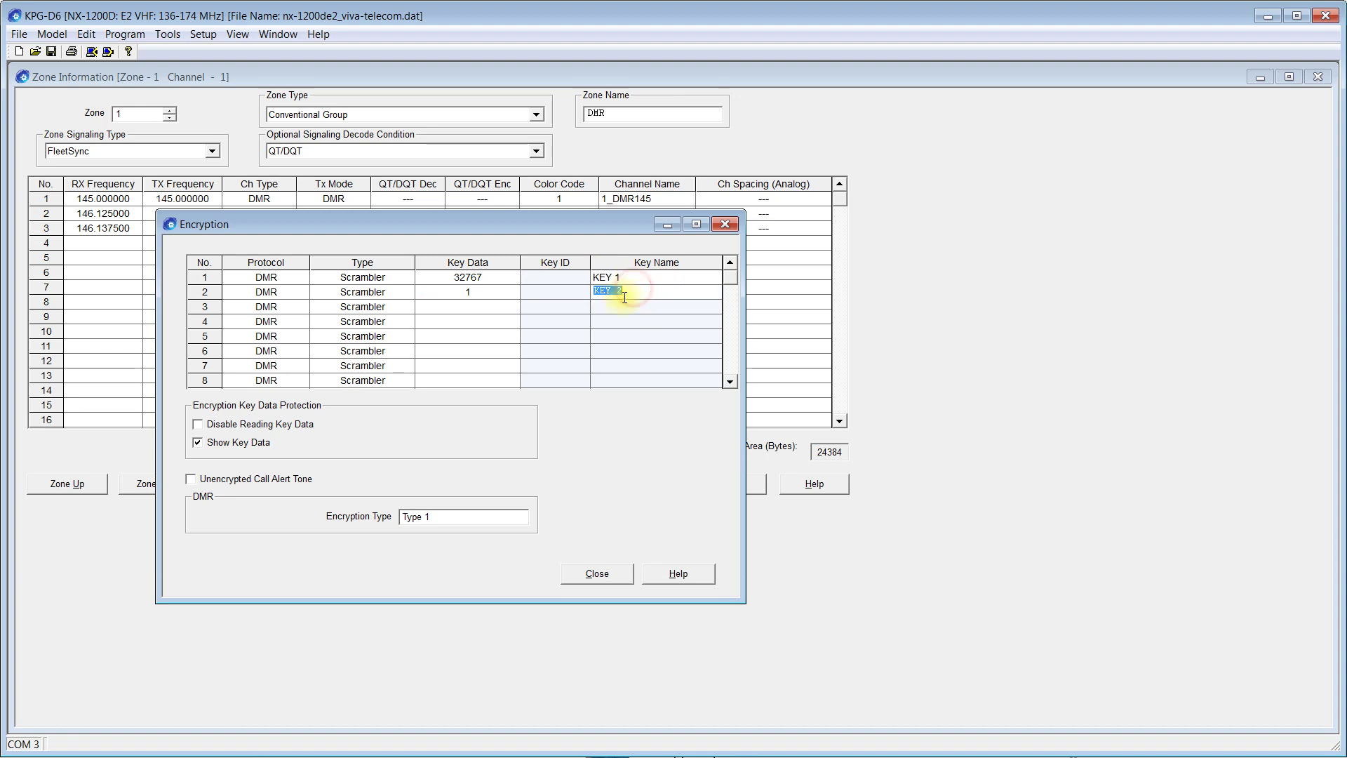
- Clear the second key's Key Data and close the Encryption settings
click(486, 292)
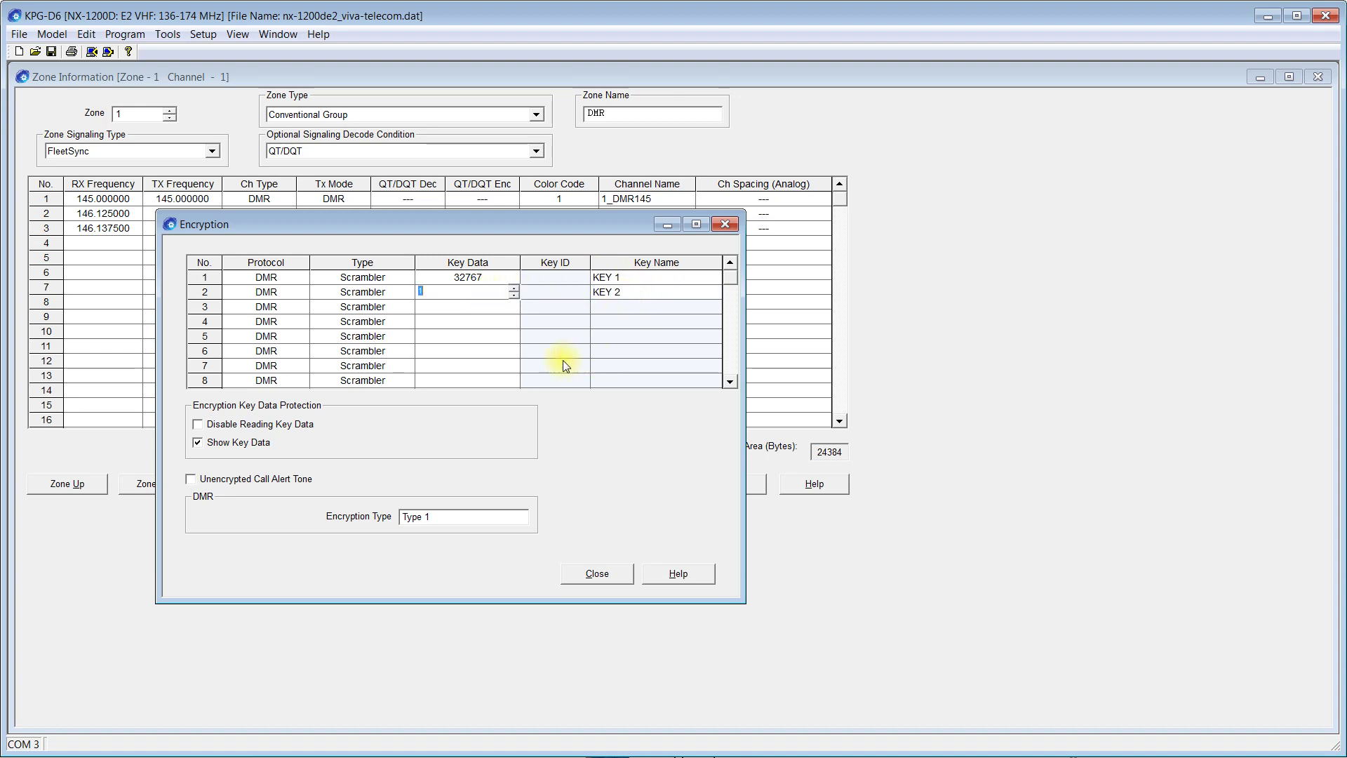
click(626, 278)
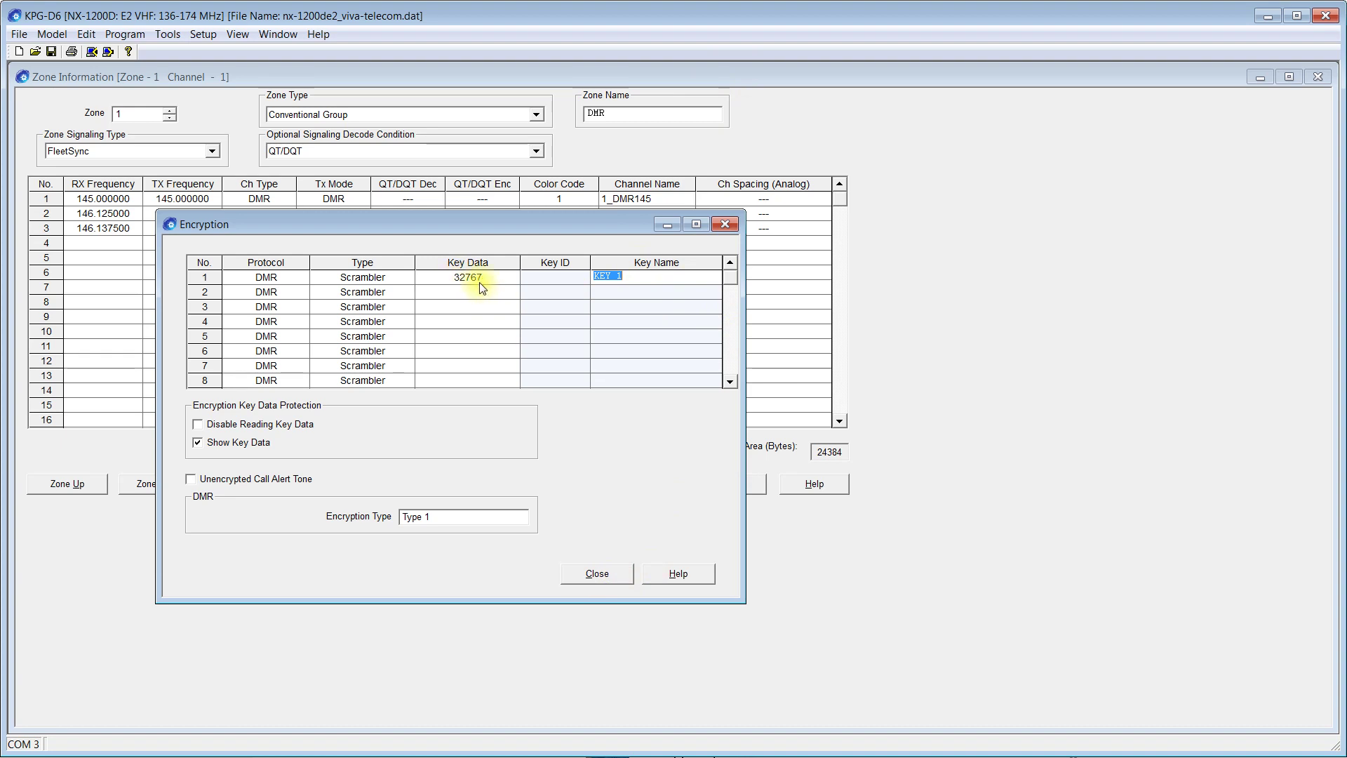
click(597, 574)
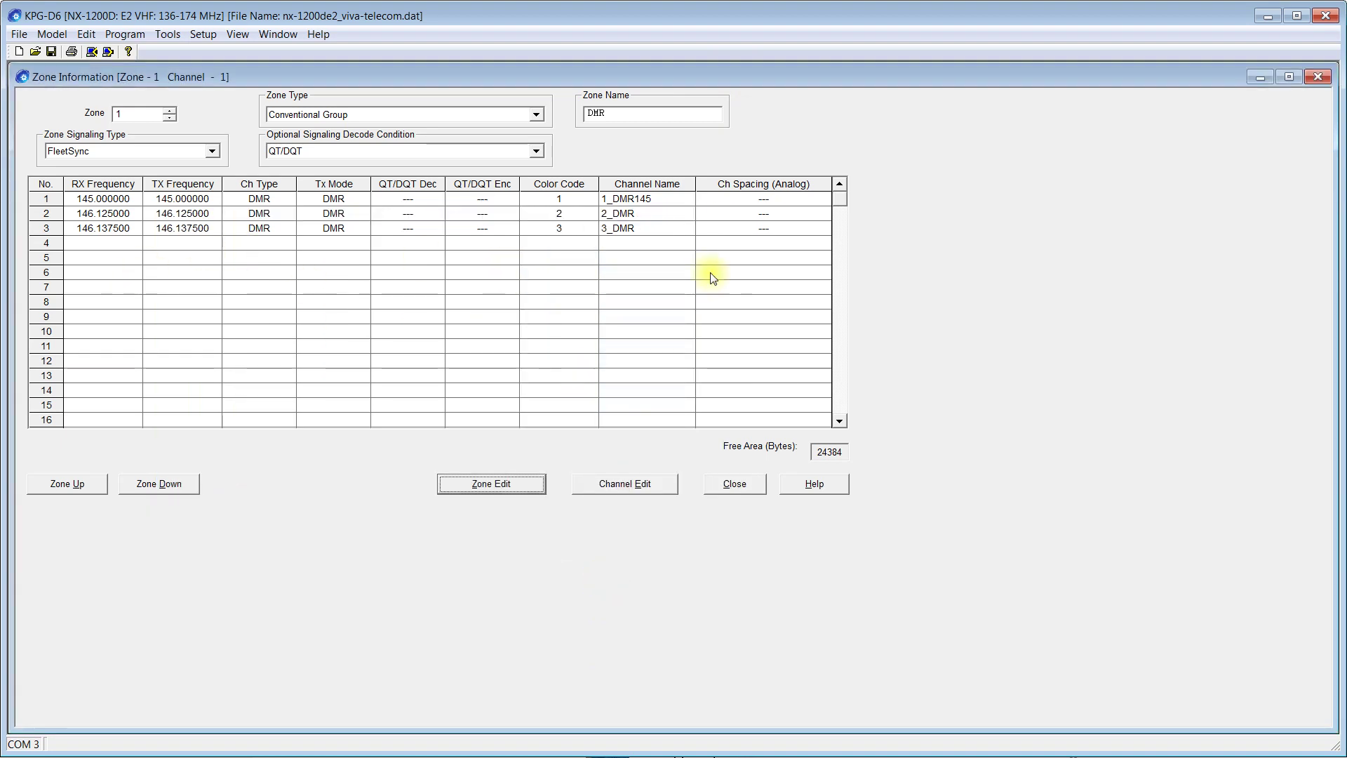
- Switch encryption on and back off in the DMR settings of zone 1 channel 1, and close the channel editor
double_click(45, 200)
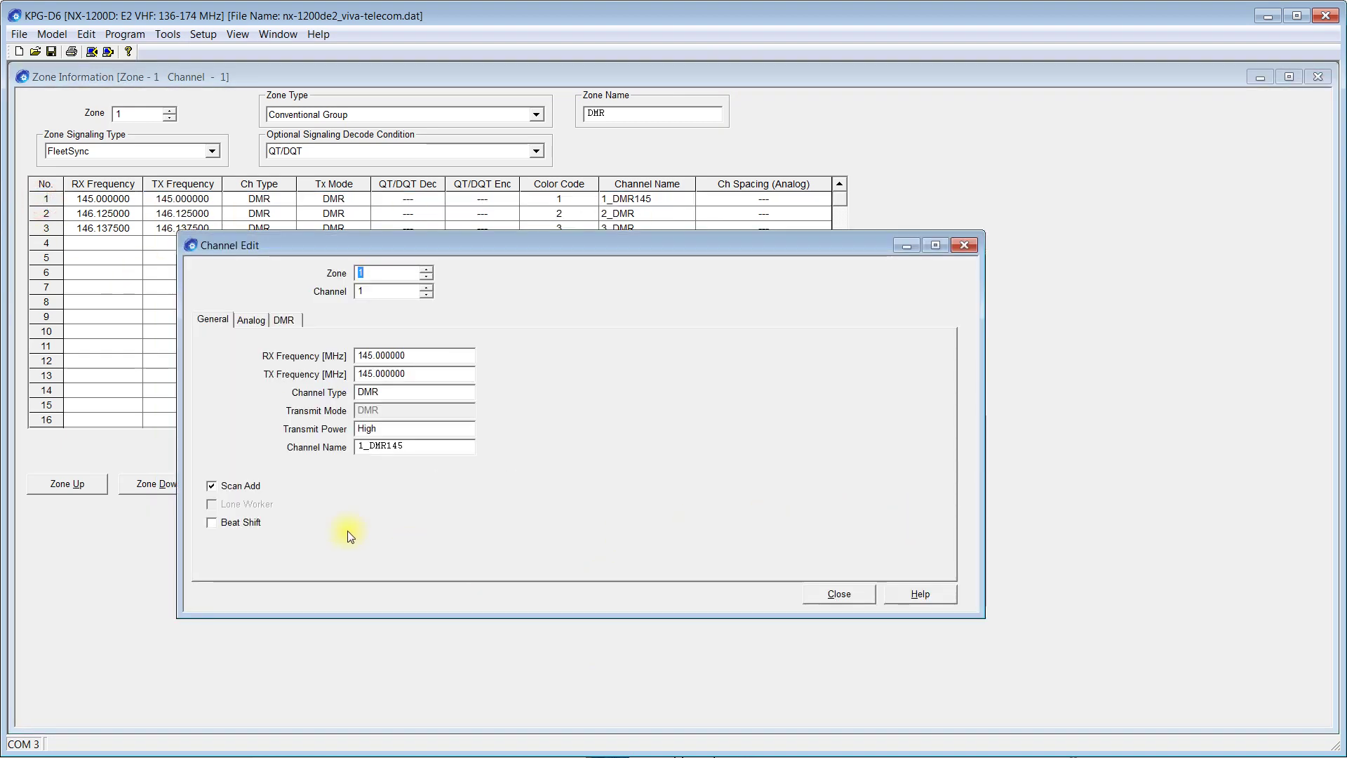
click(285, 320)
click(644, 447)
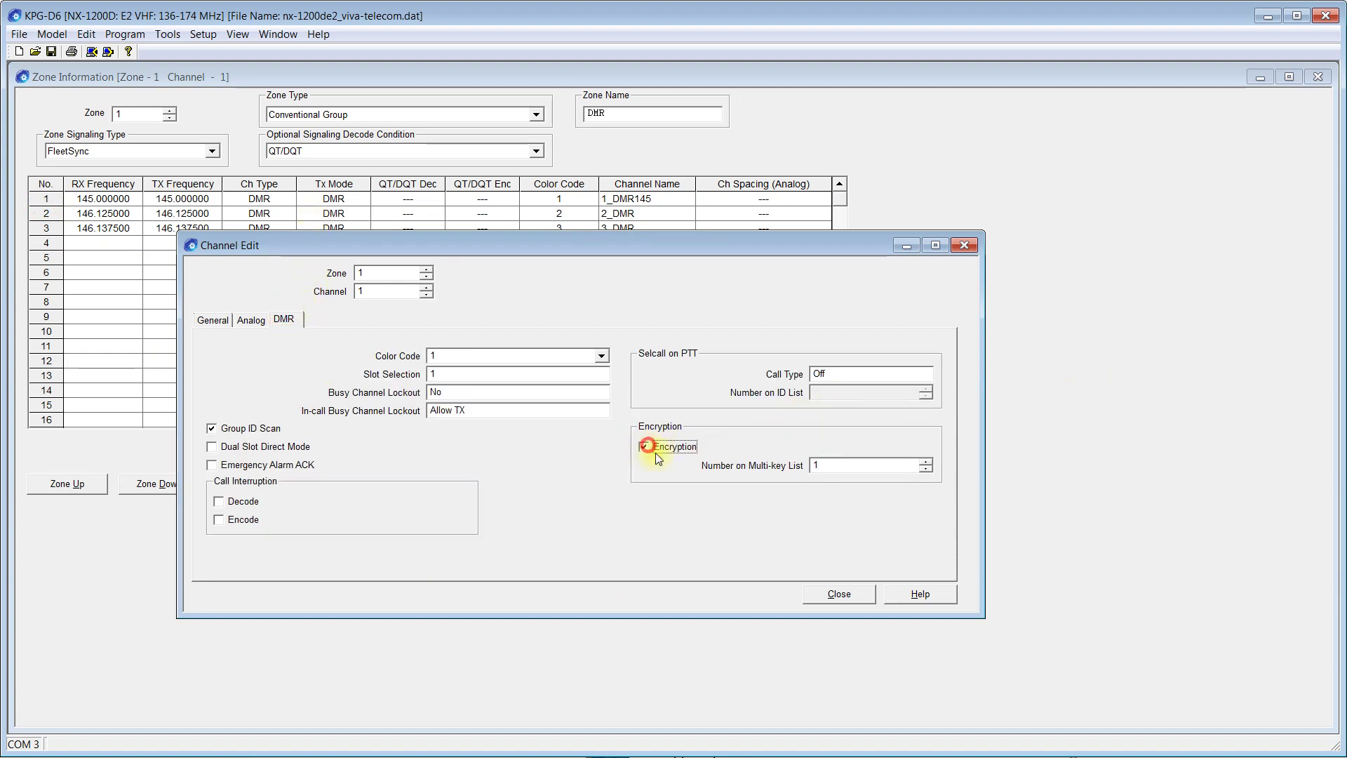
click(675, 447)
click(842, 595)
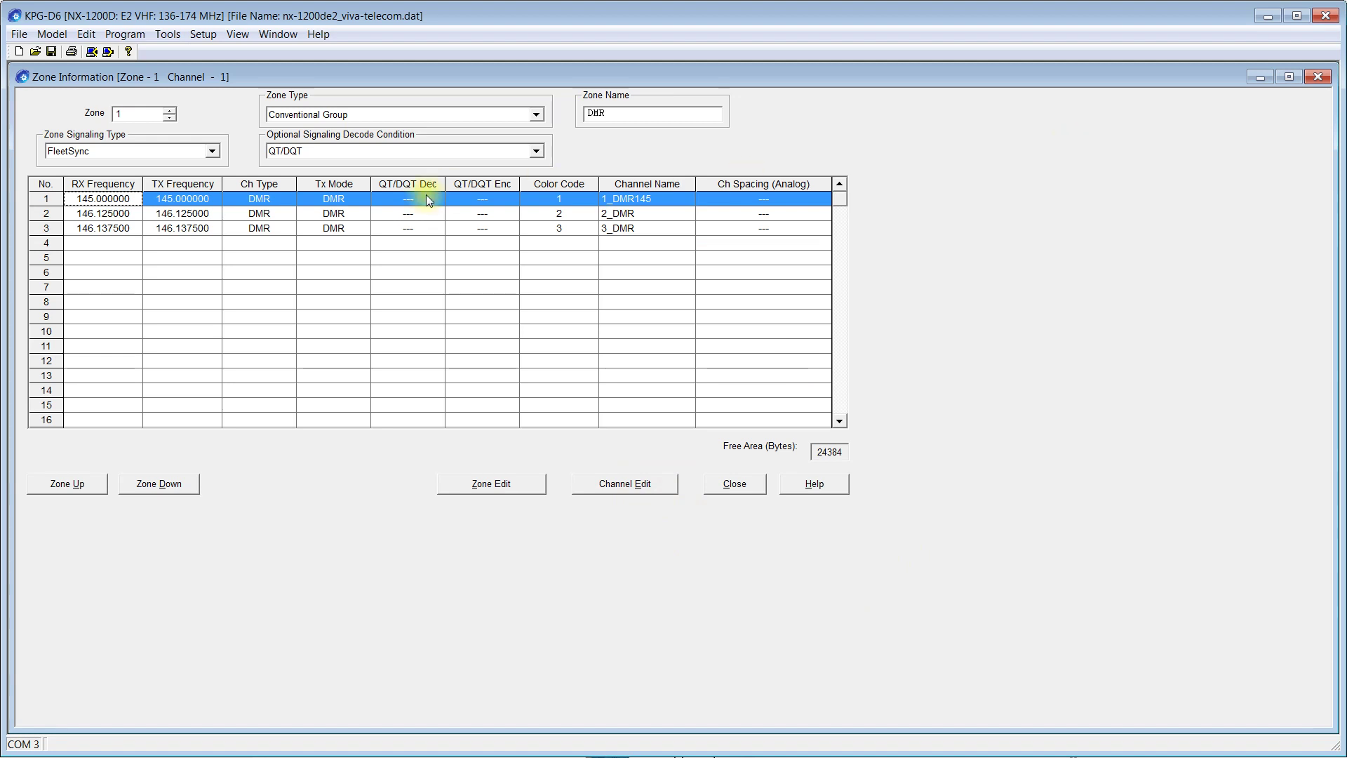
- Set the user display text of the 2-tone function mode entry to RETEDR in Display Customization
click(124, 34)
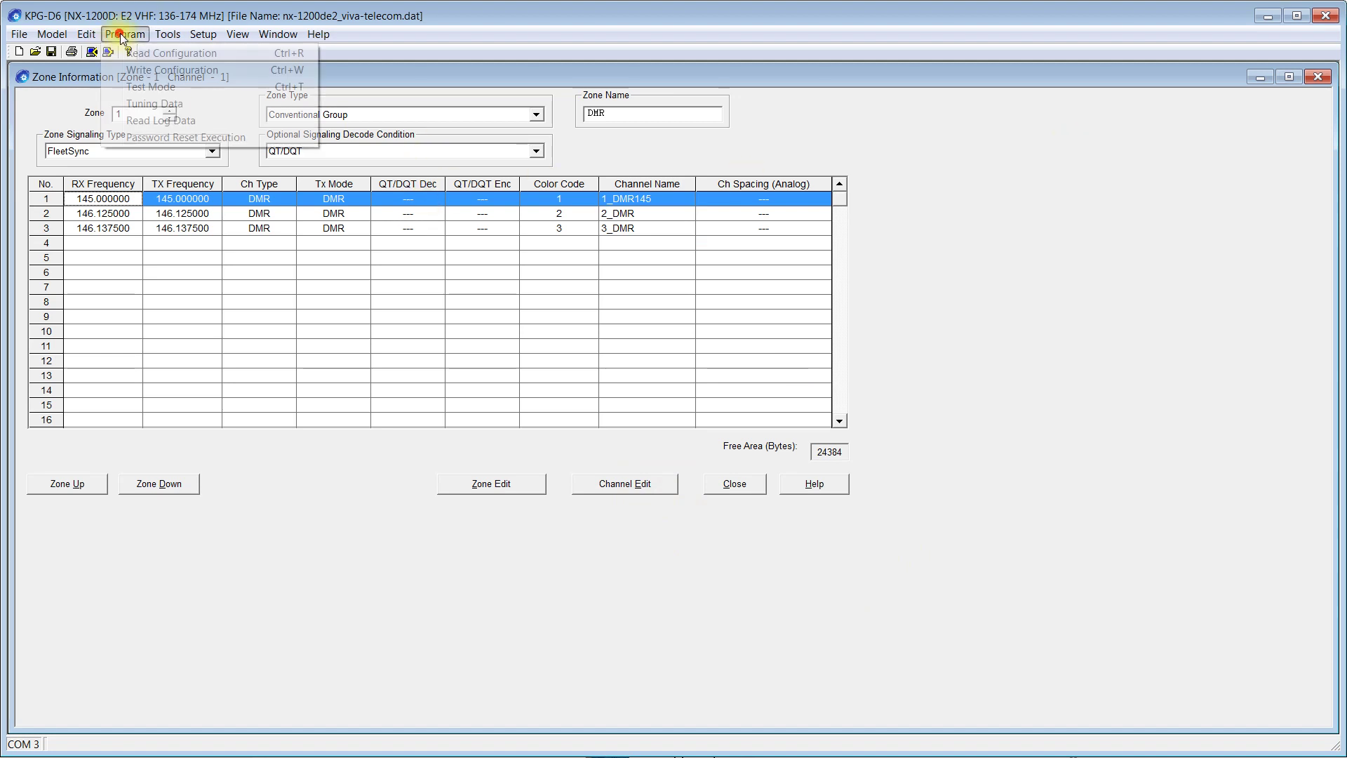
mouse_move(88, 42)
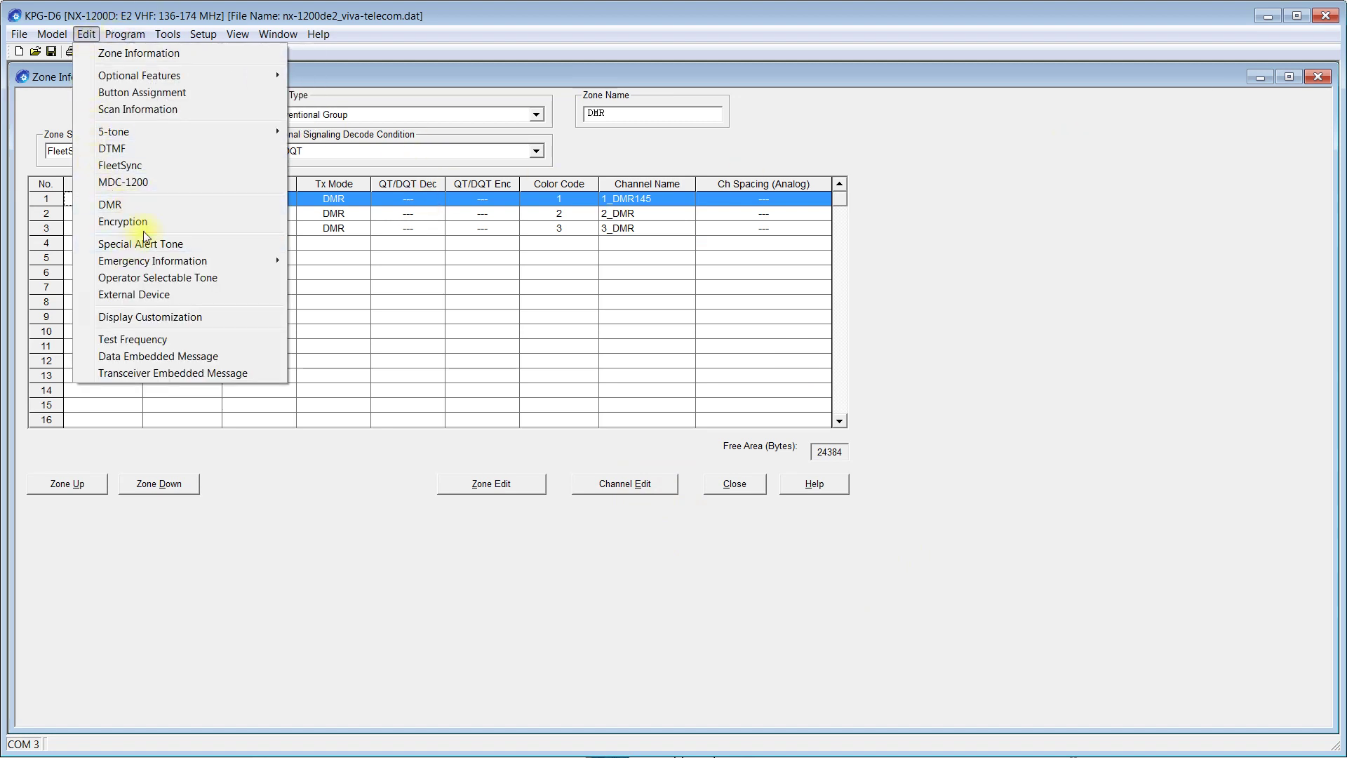
click(168, 320)
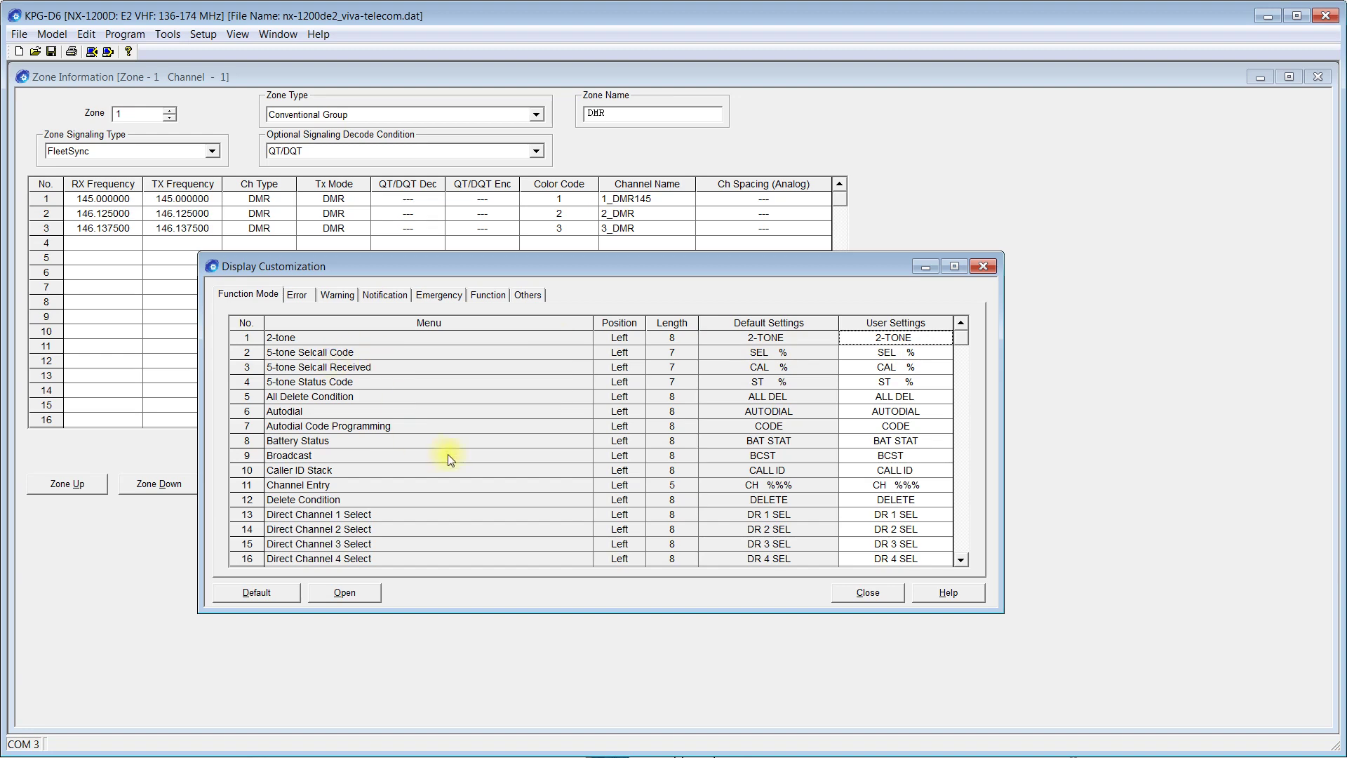
drag(965, 340, 933, 344)
click(903, 338)
text(RETEDR)
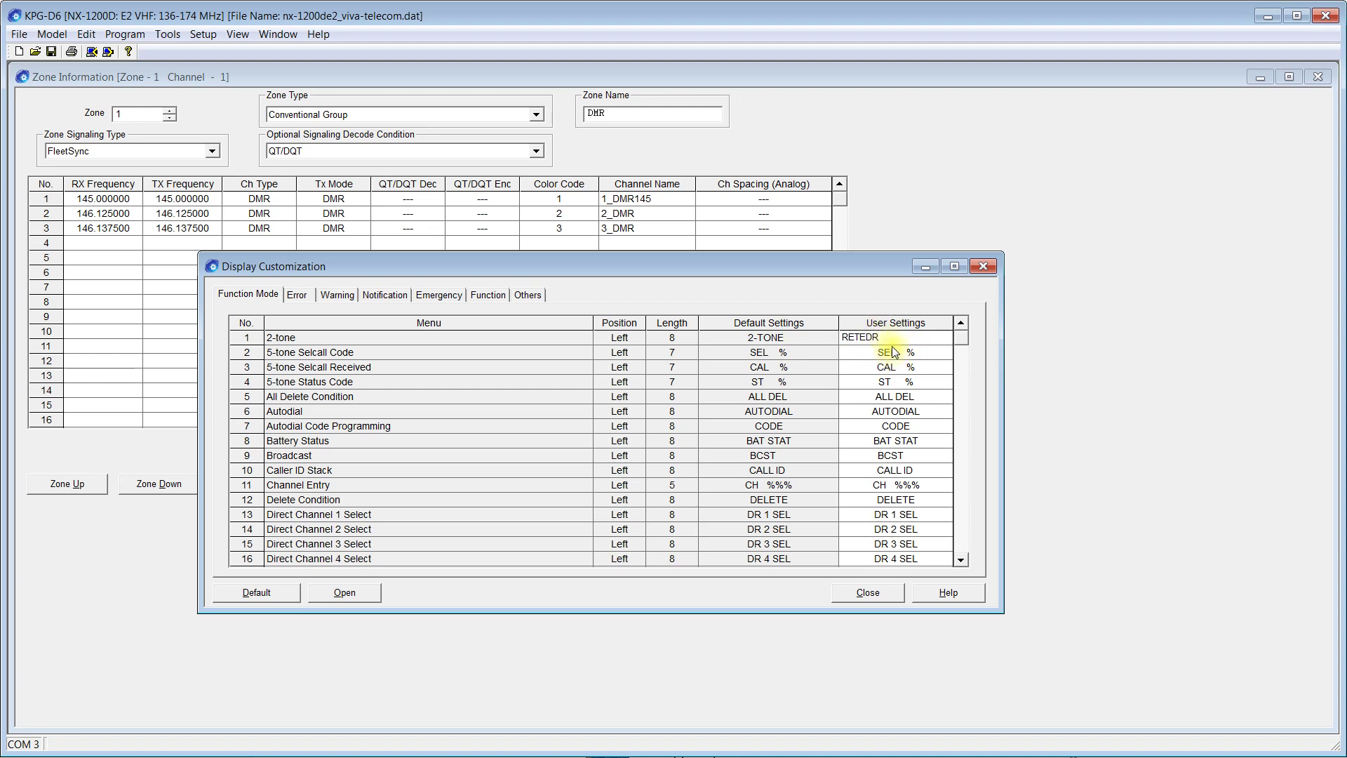
- Reset all display customization data to the default texts
double_click(893, 339)
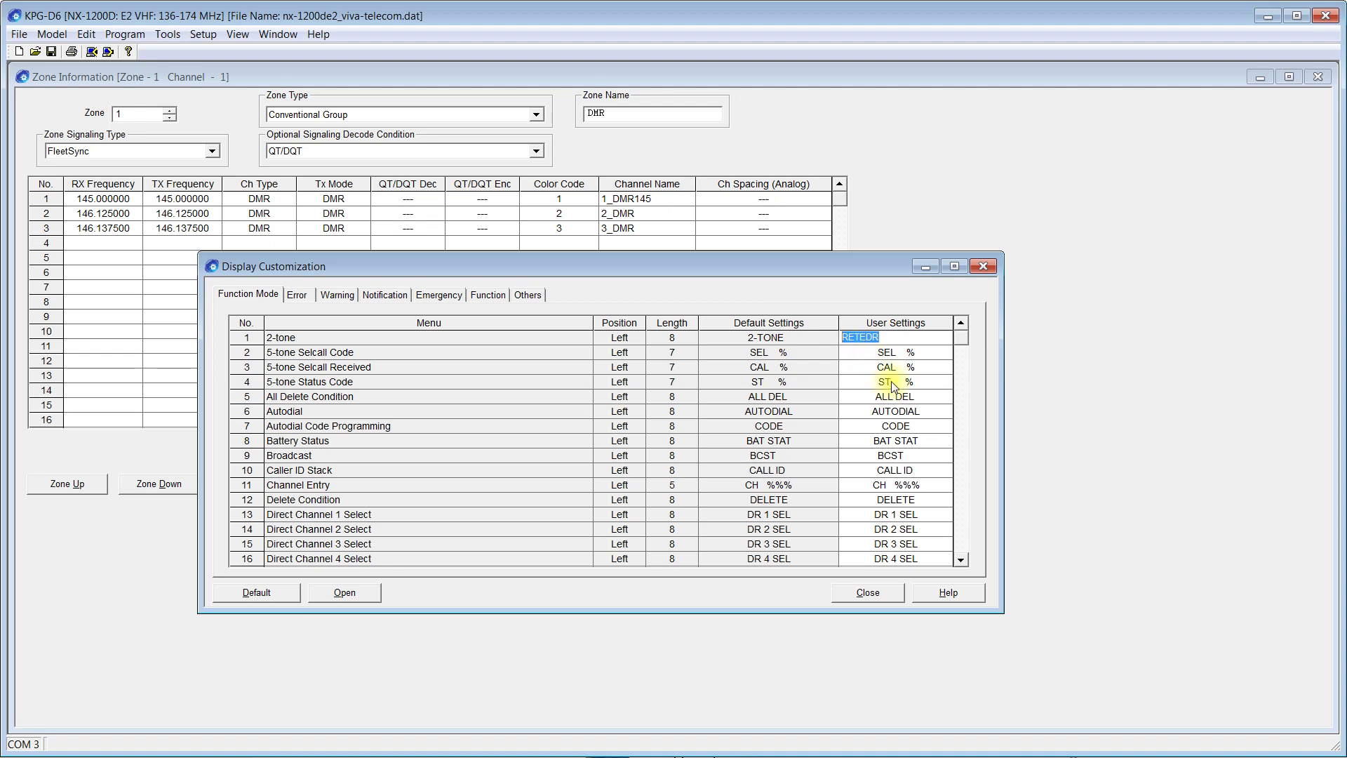
click(281, 594)
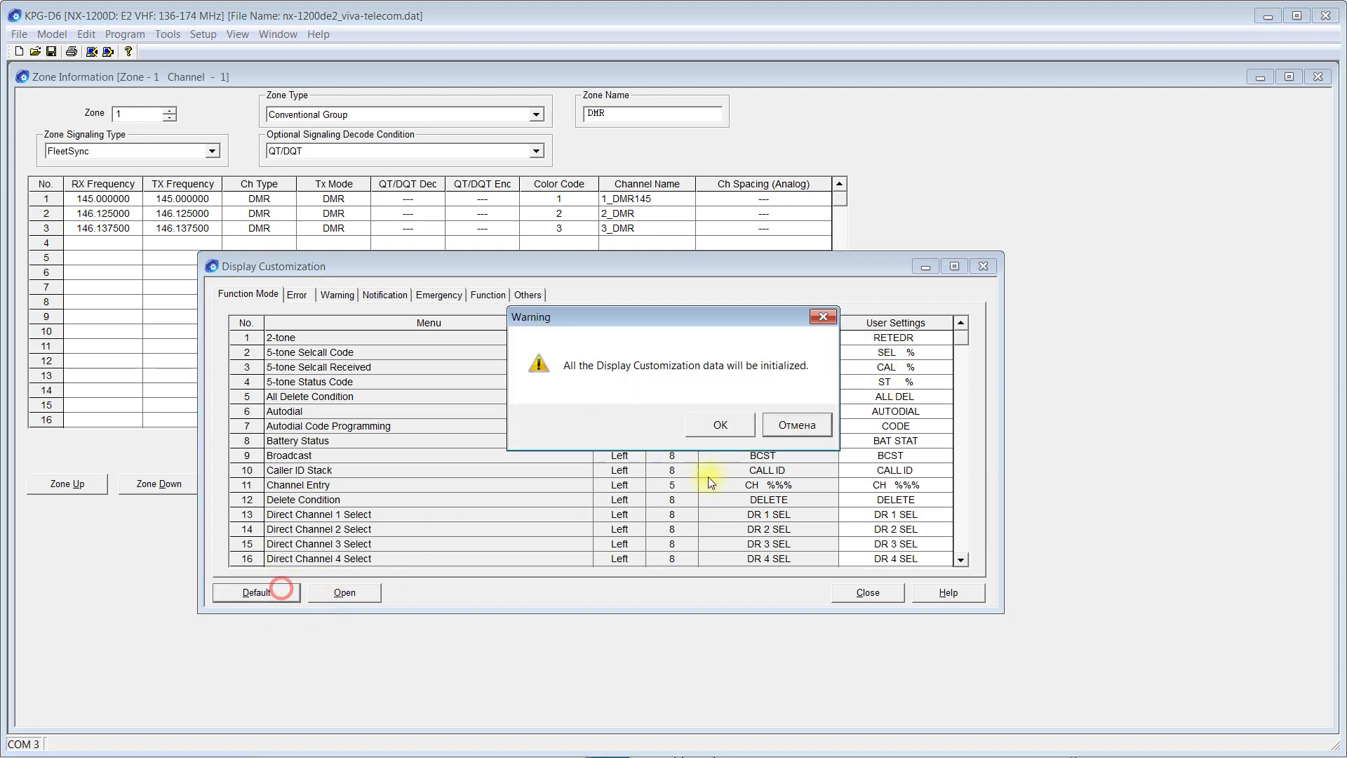
click(733, 428)
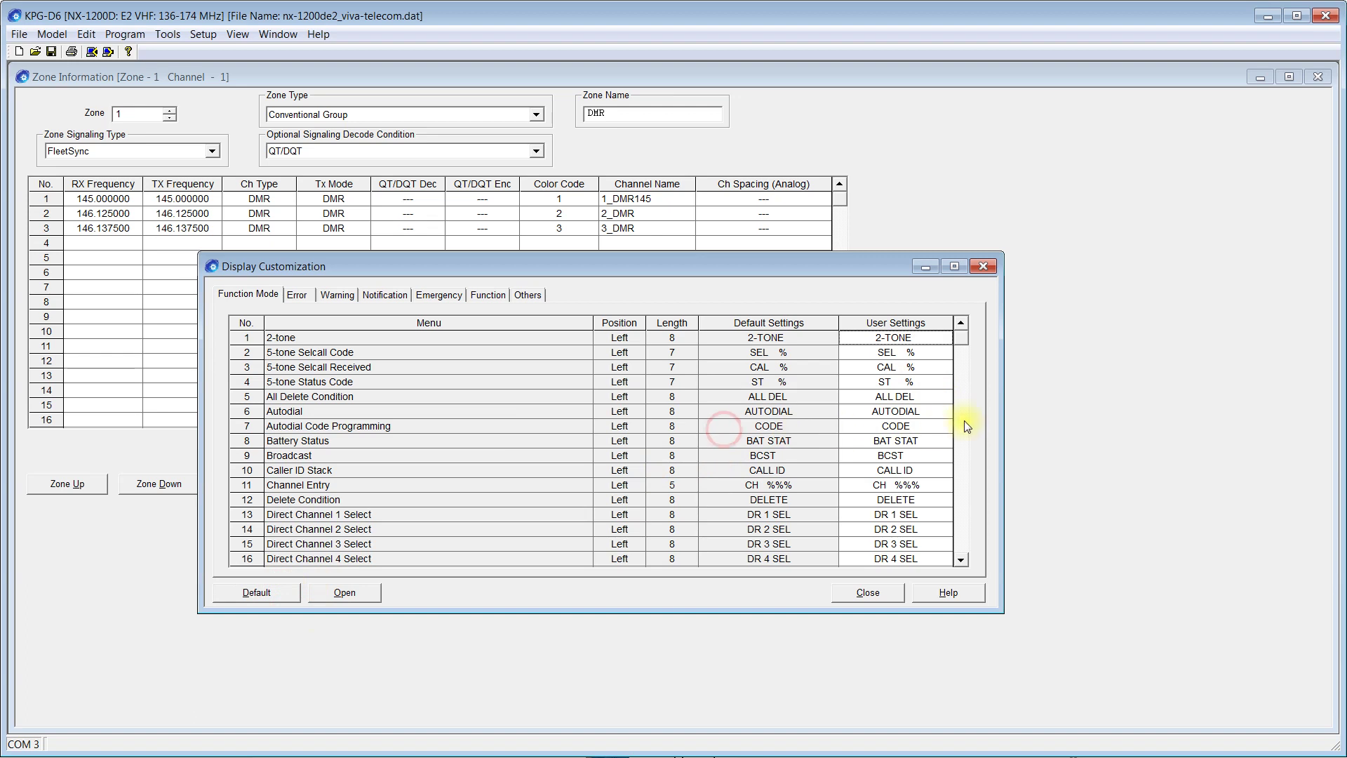
- Review the Error, Warning, Notification, Emergency, Function and Others display texts, and close Display Customization
click(297, 294)
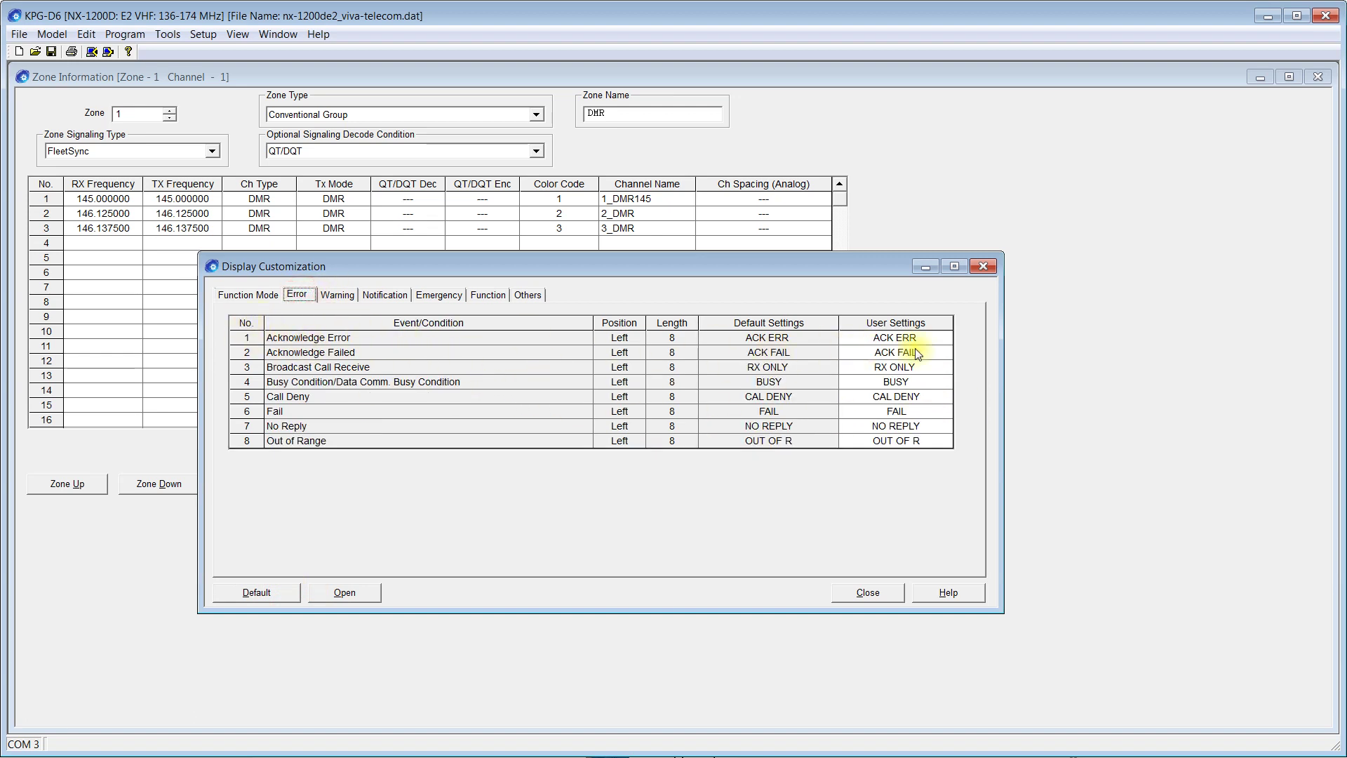
click(340, 294)
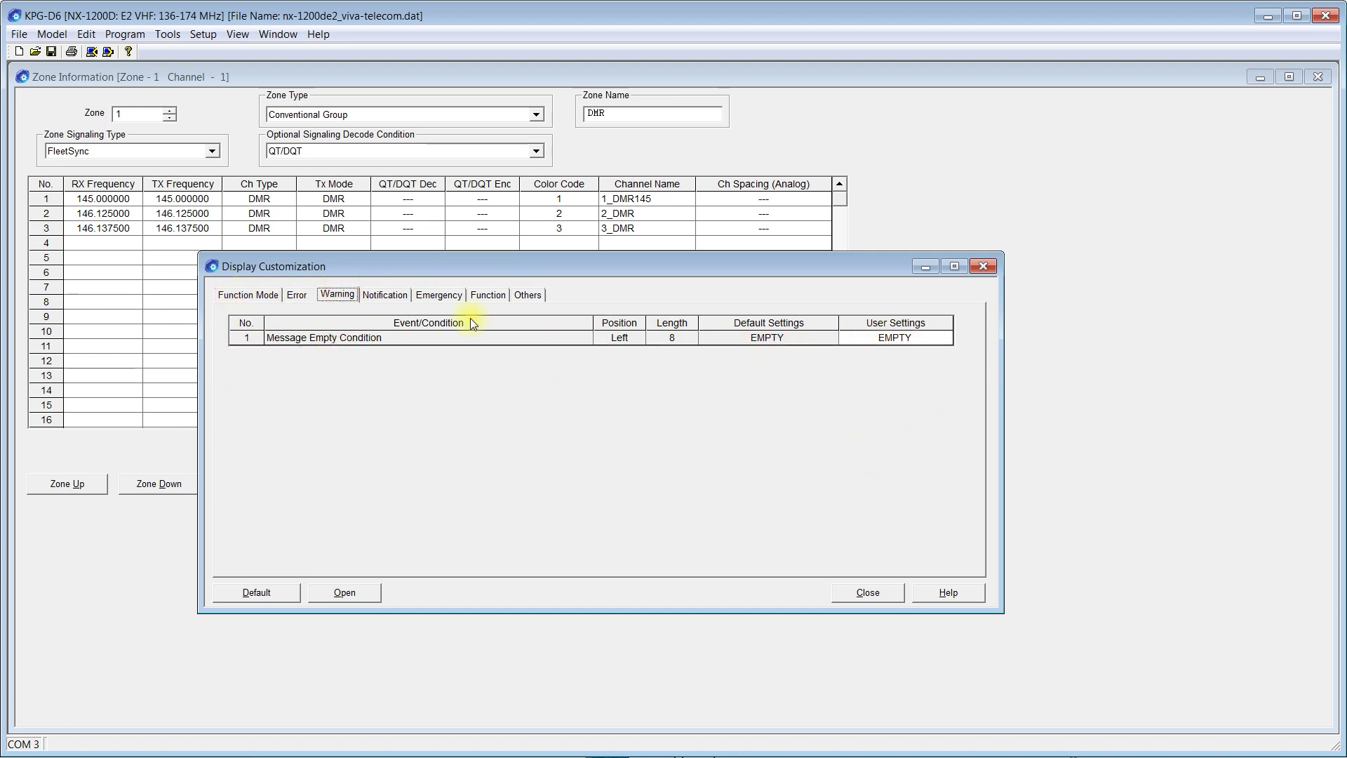
click(377, 293)
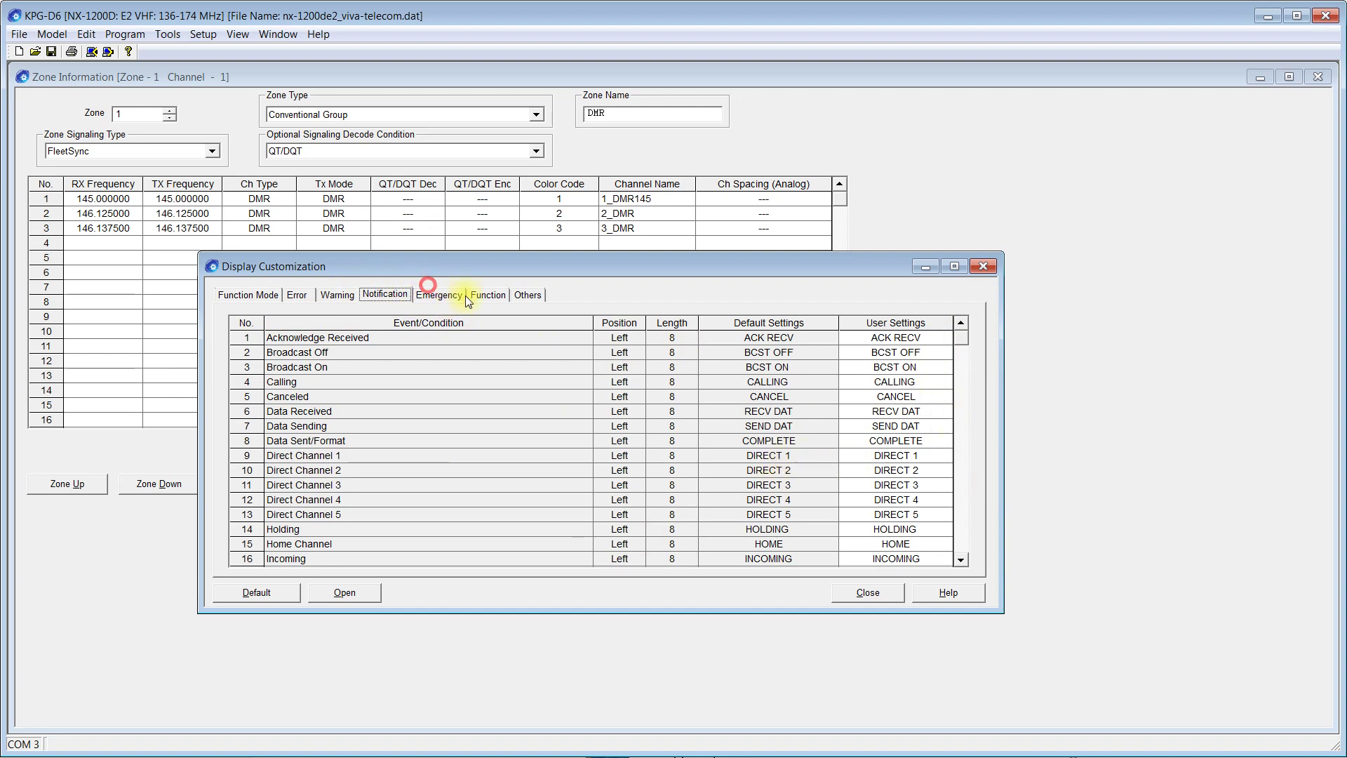
click(432, 293)
click(490, 296)
click(533, 294)
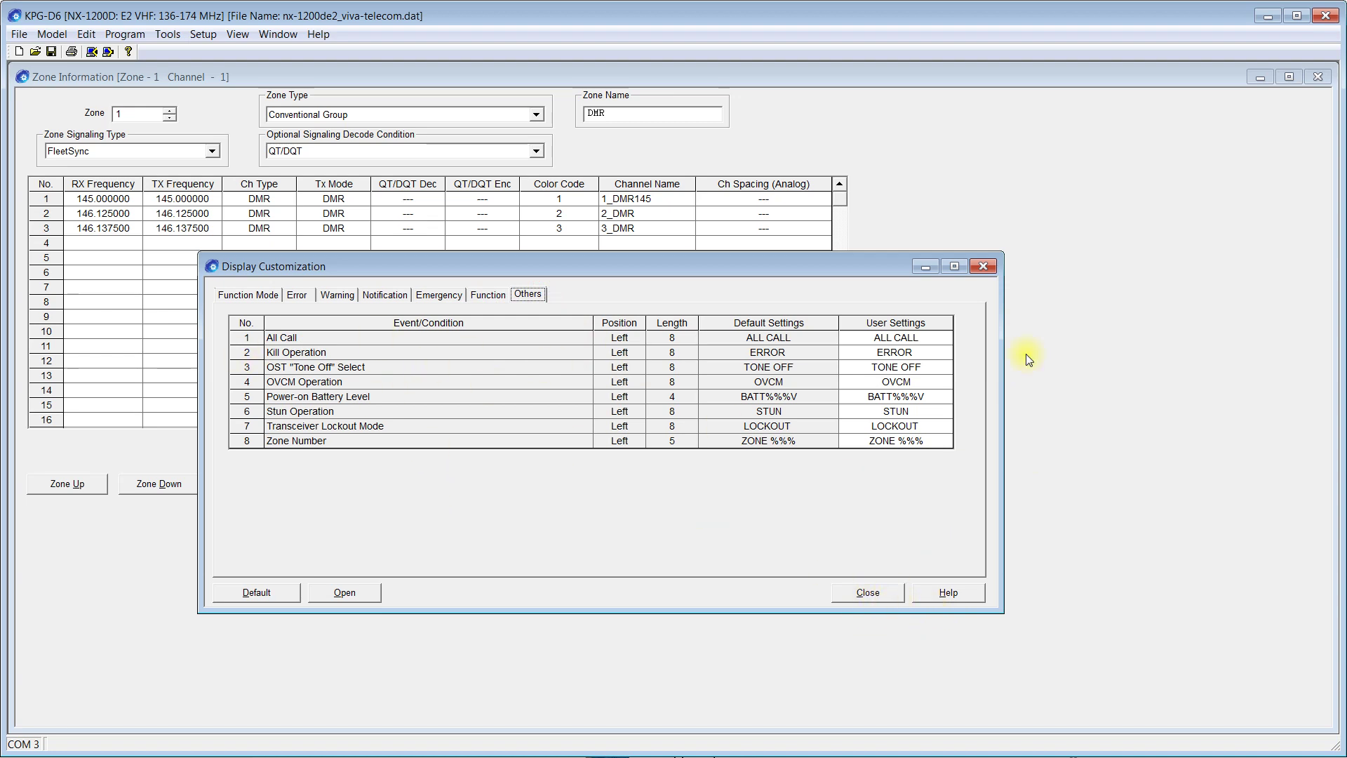
click(869, 593)
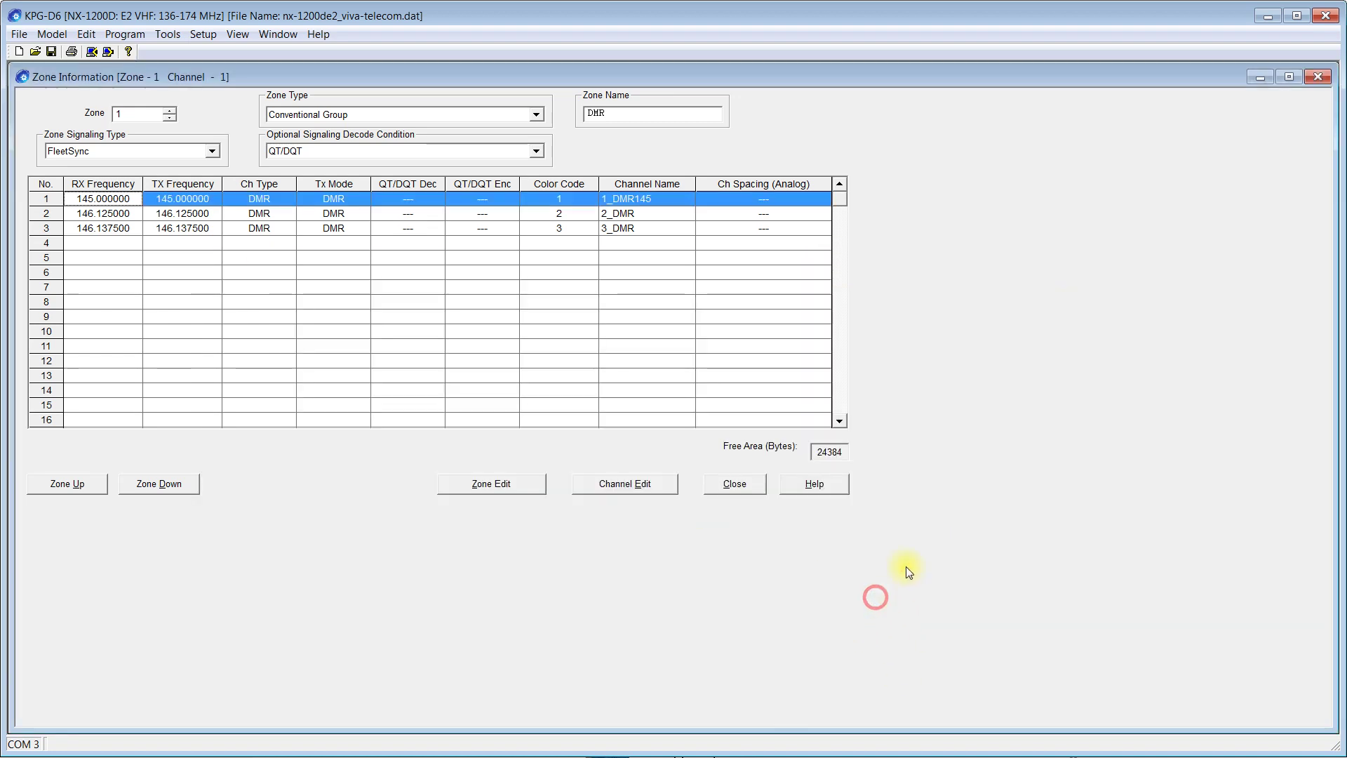
click(87, 34)
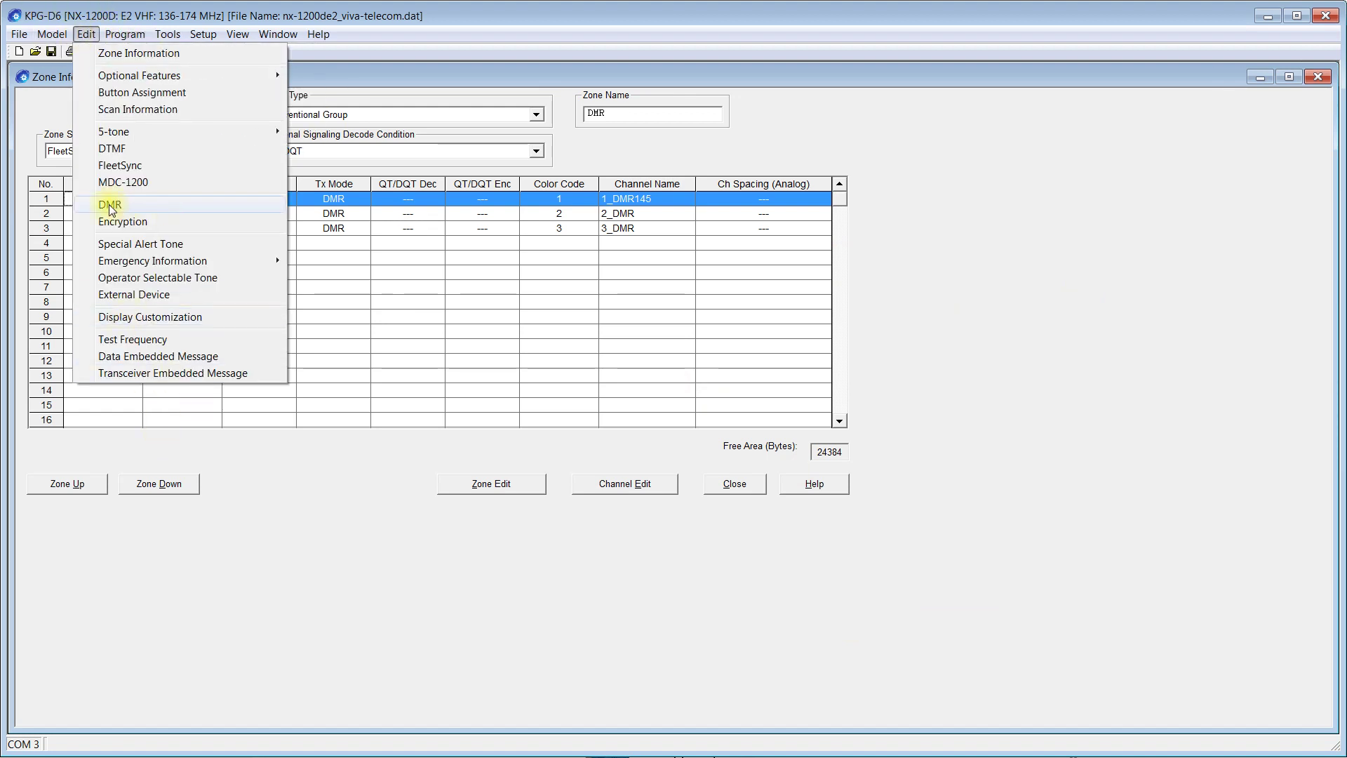
mouse_move(116, 37)
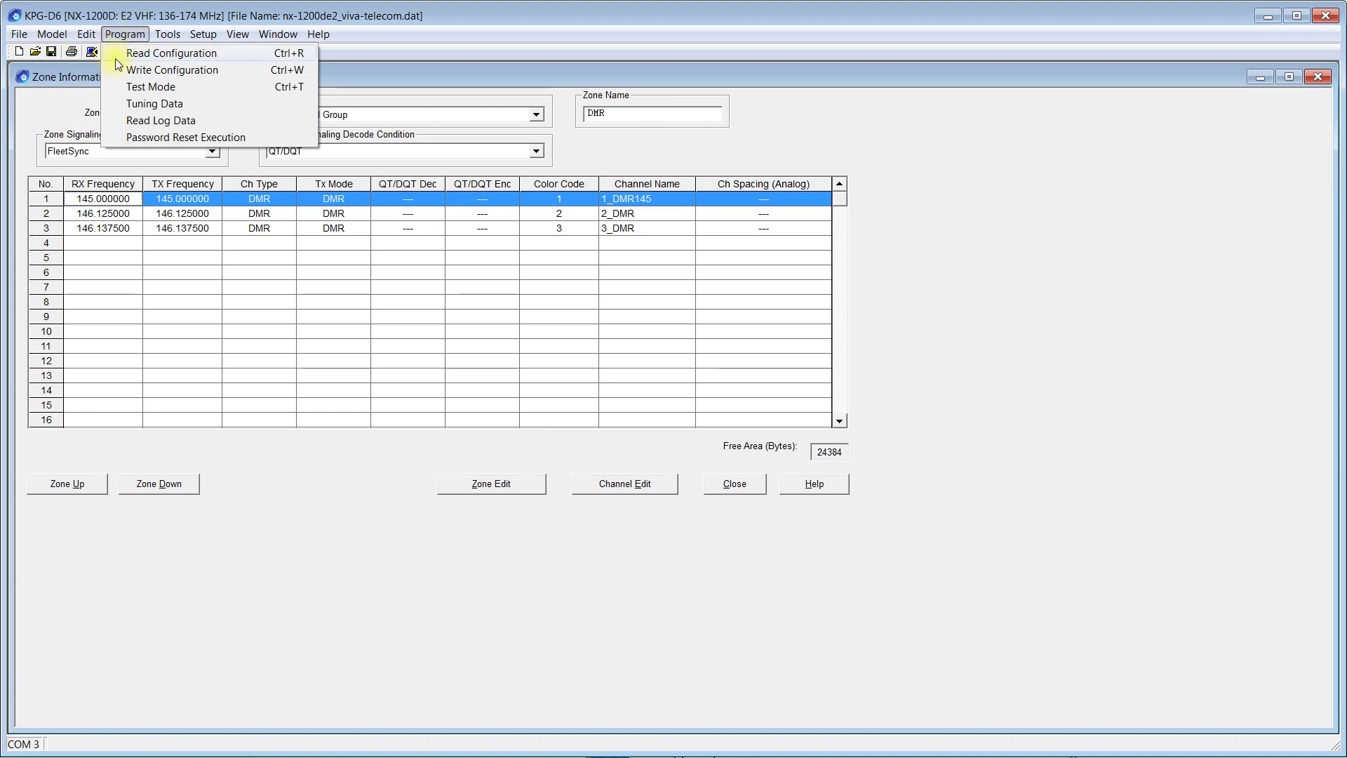
- Open Test Mode, examine its adjustment items including Low Transmit Power, Receive Sensitivity and Battery Warning Level, and close it
click(162, 87)
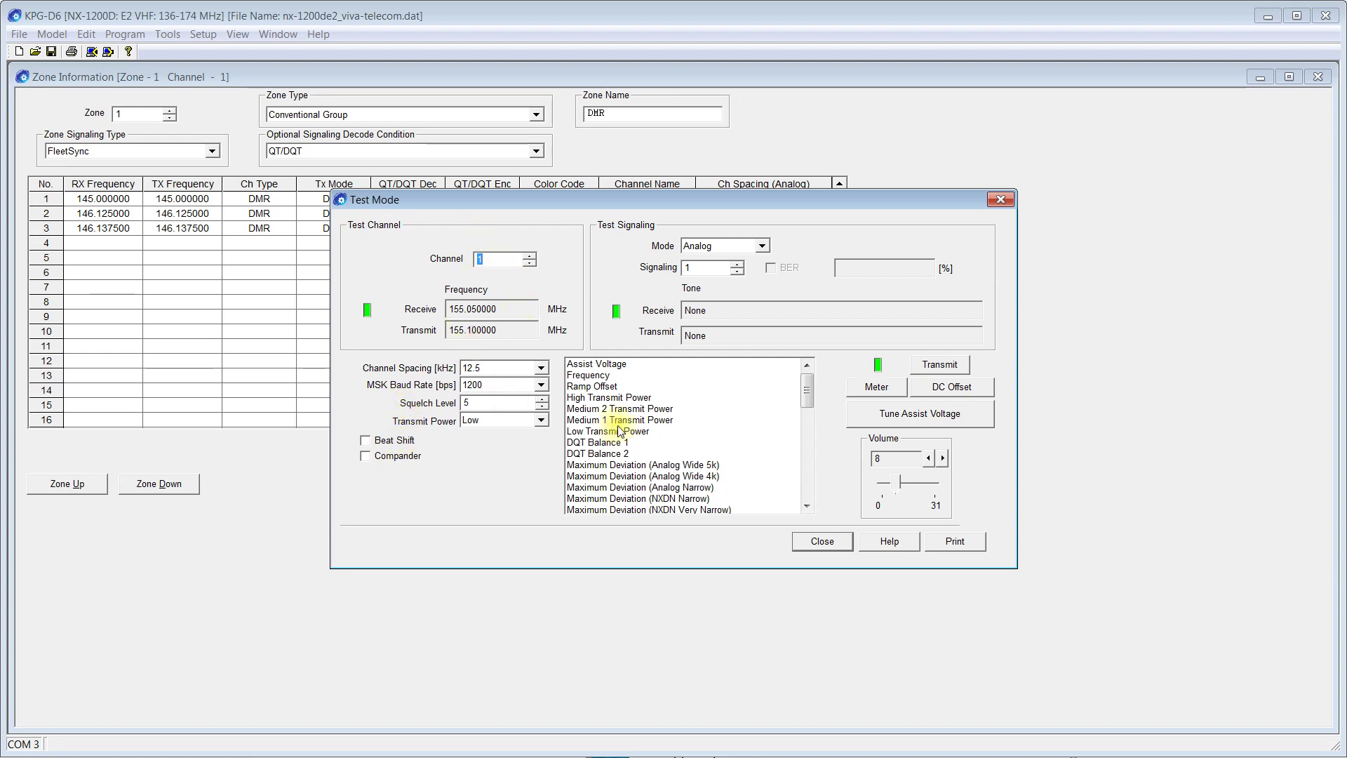
mouse_move(806, 391)
mouse_down()
mouse_move(811, 414)
mouse_move(811, 374)
mouse_up()
click(627, 432)
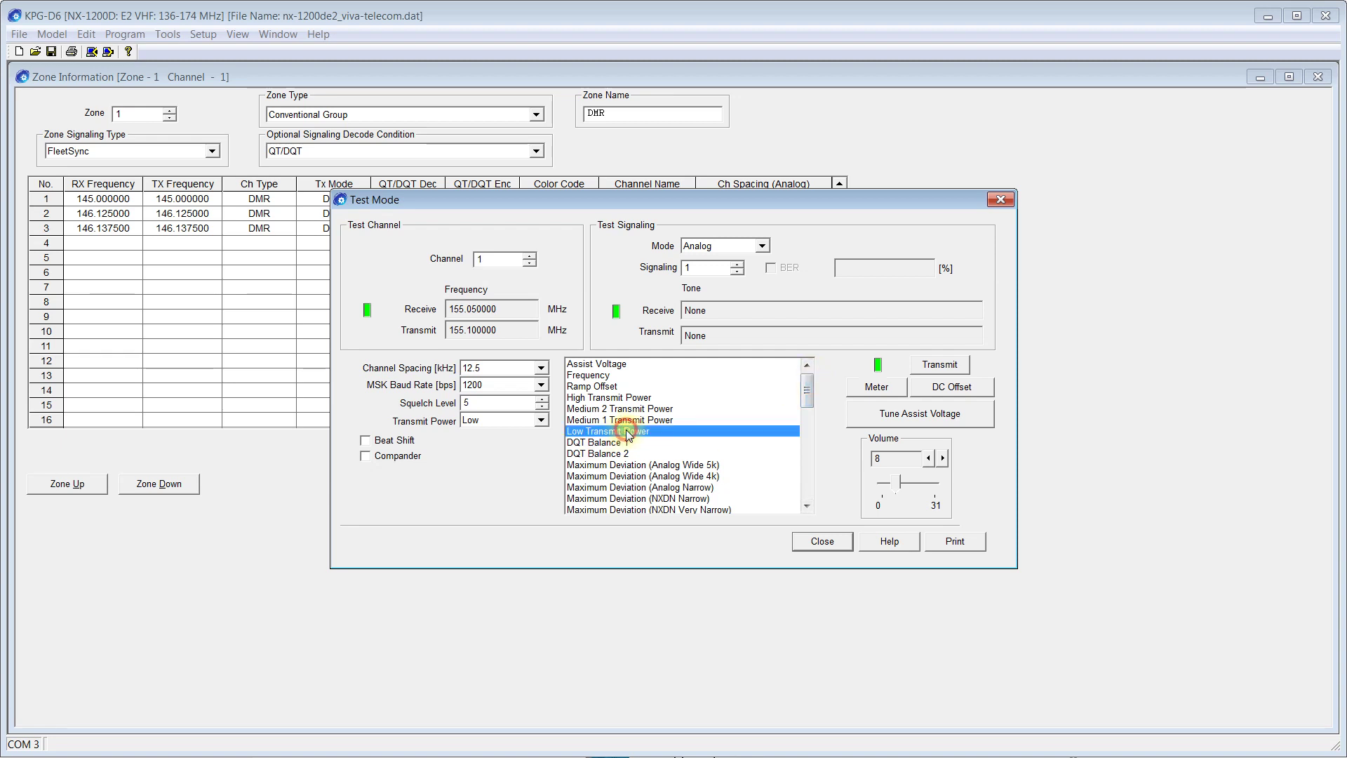
click(805, 390)
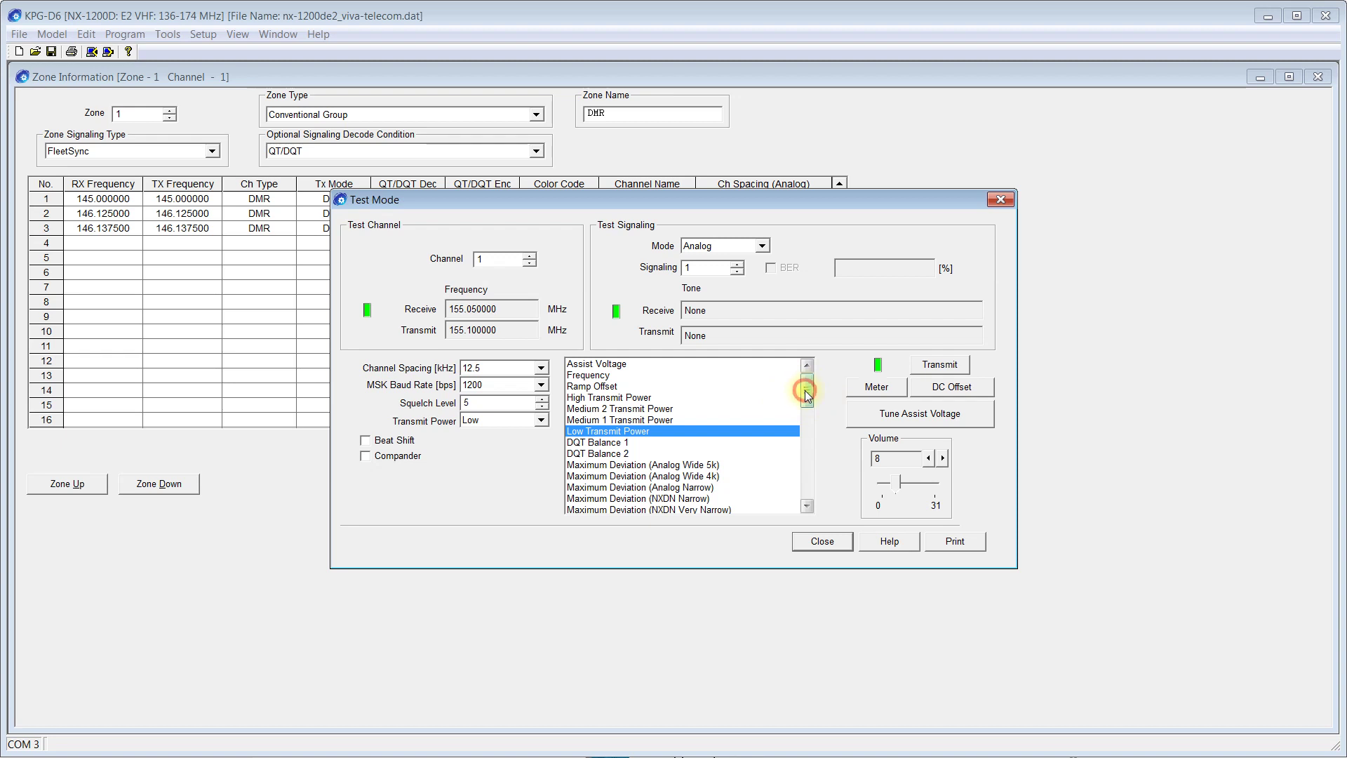
drag(809, 395, 799, 466)
click(606, 409)
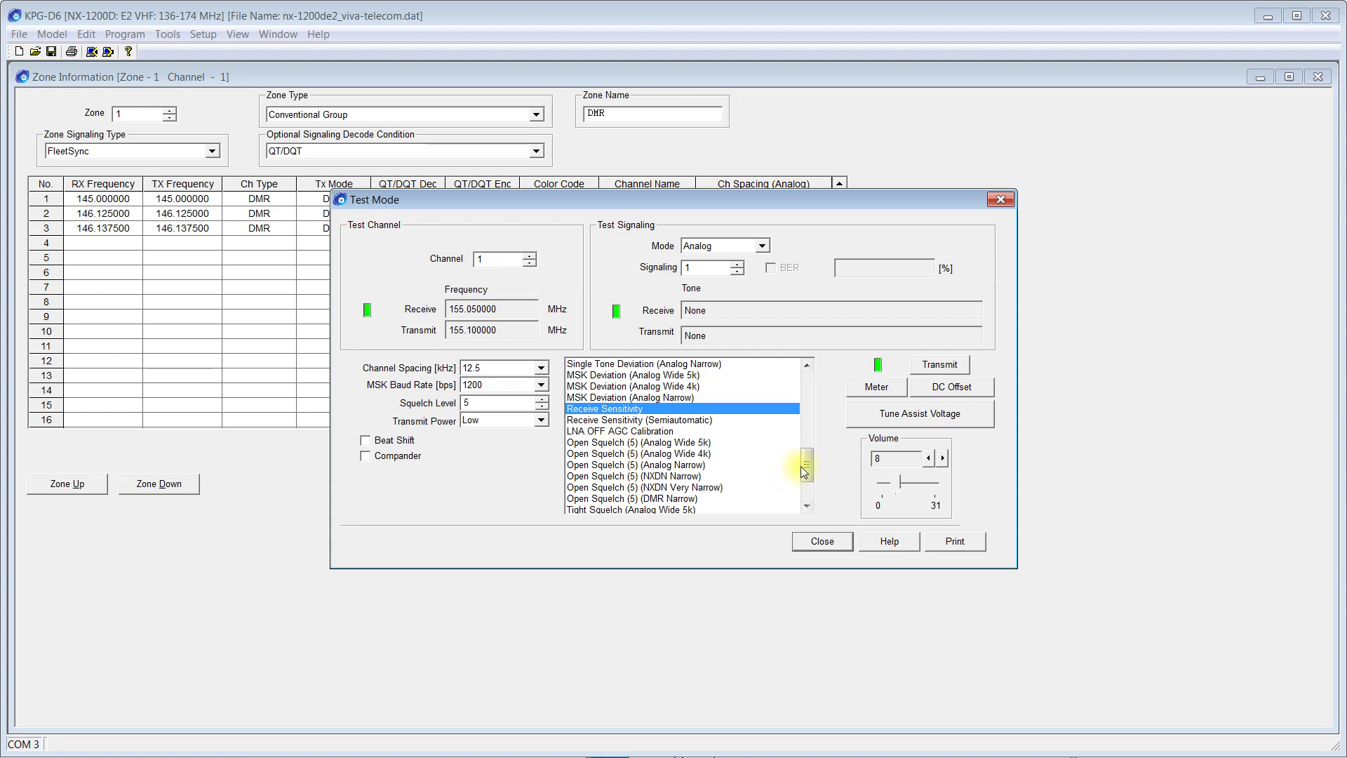
scroll(804, 469, down, 2)
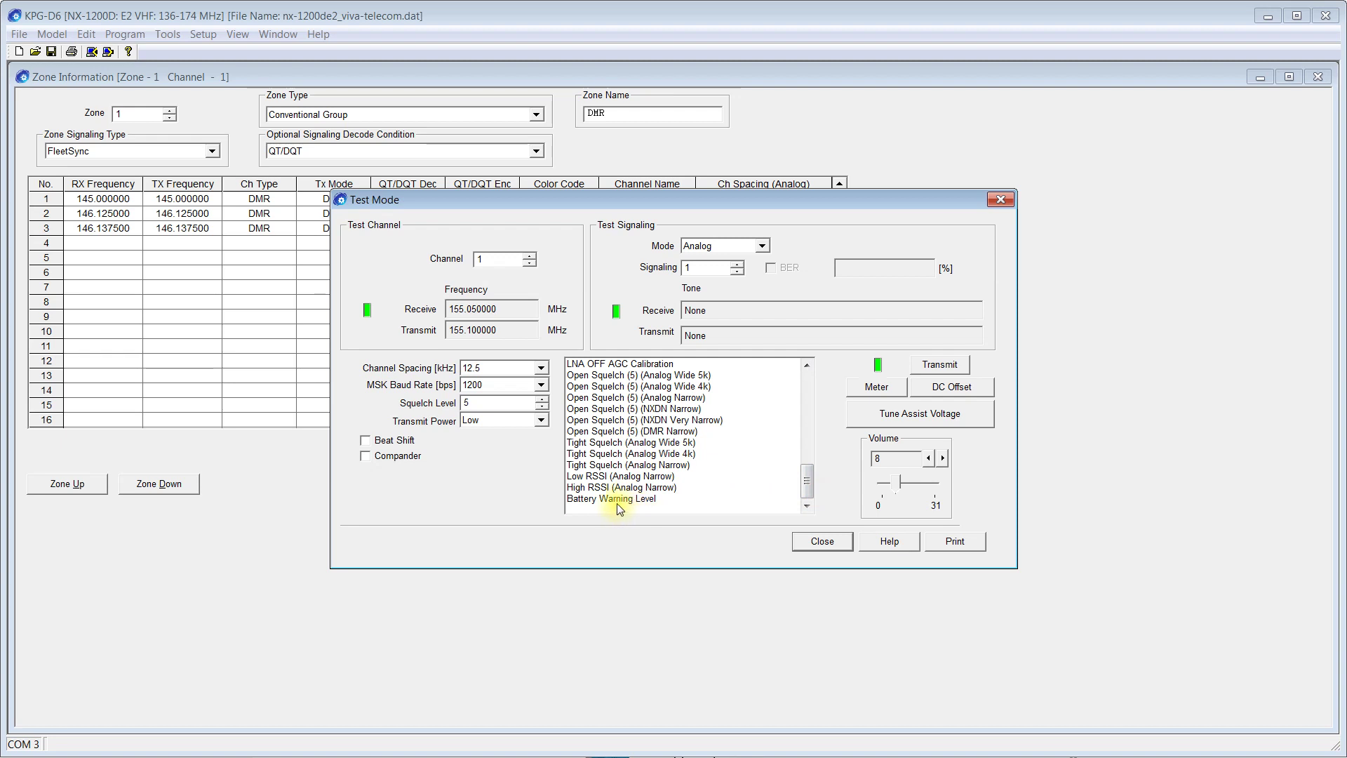
click(597, 500)
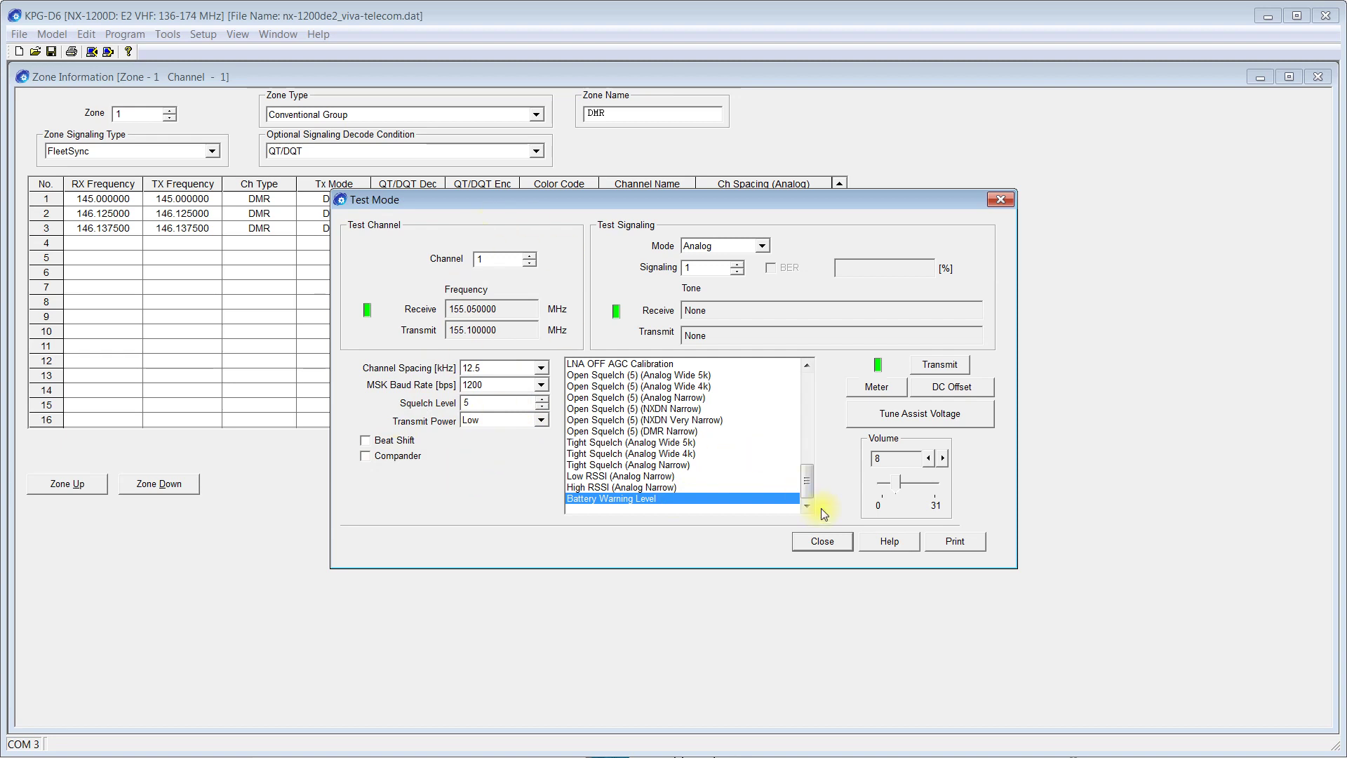
drag(805, 490, 798, 388)
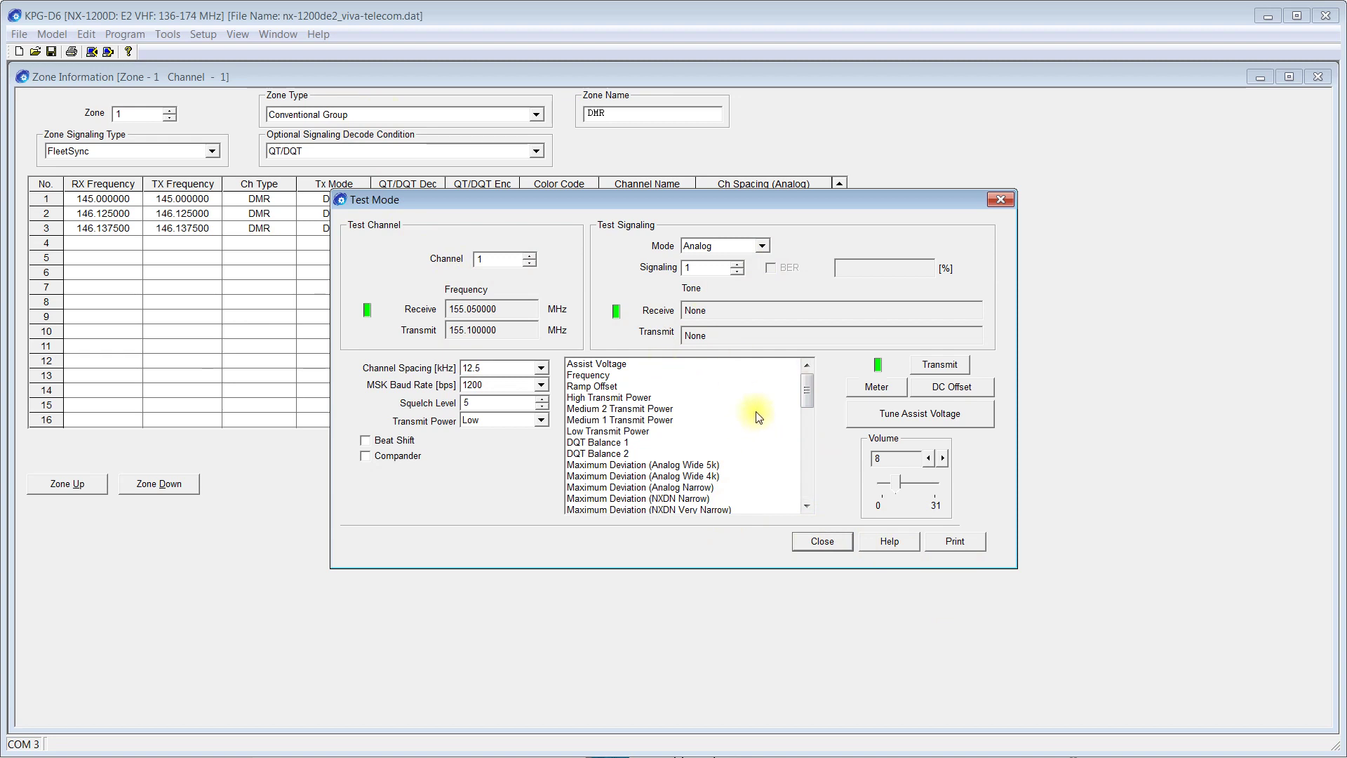
mouse_move(812, 391)
mouse_down()
mouse_move(815, 408)
mouse_move(810, 375)
mouse_up()
click(824, 542)
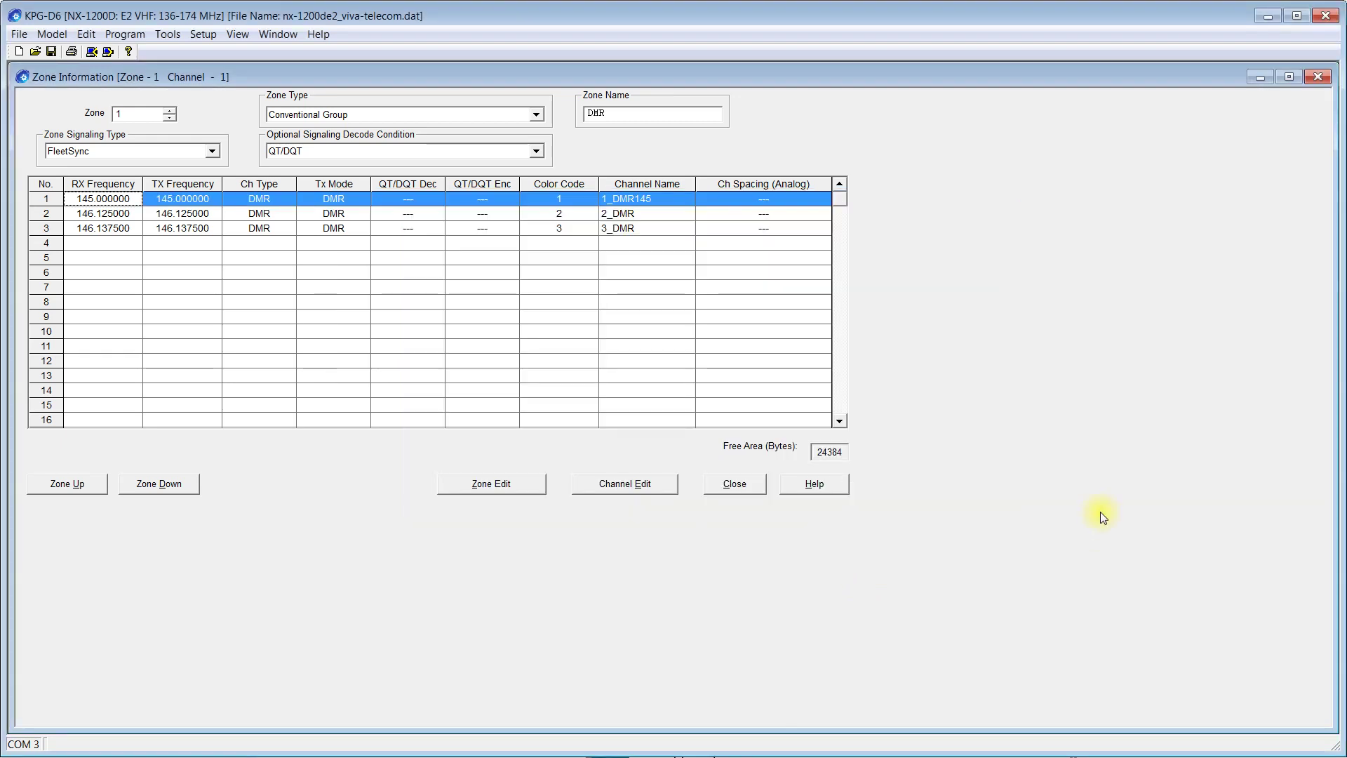
- Open the Tuning Data dialog to view its file, read, write and restore options, and close it
click(168, 34)
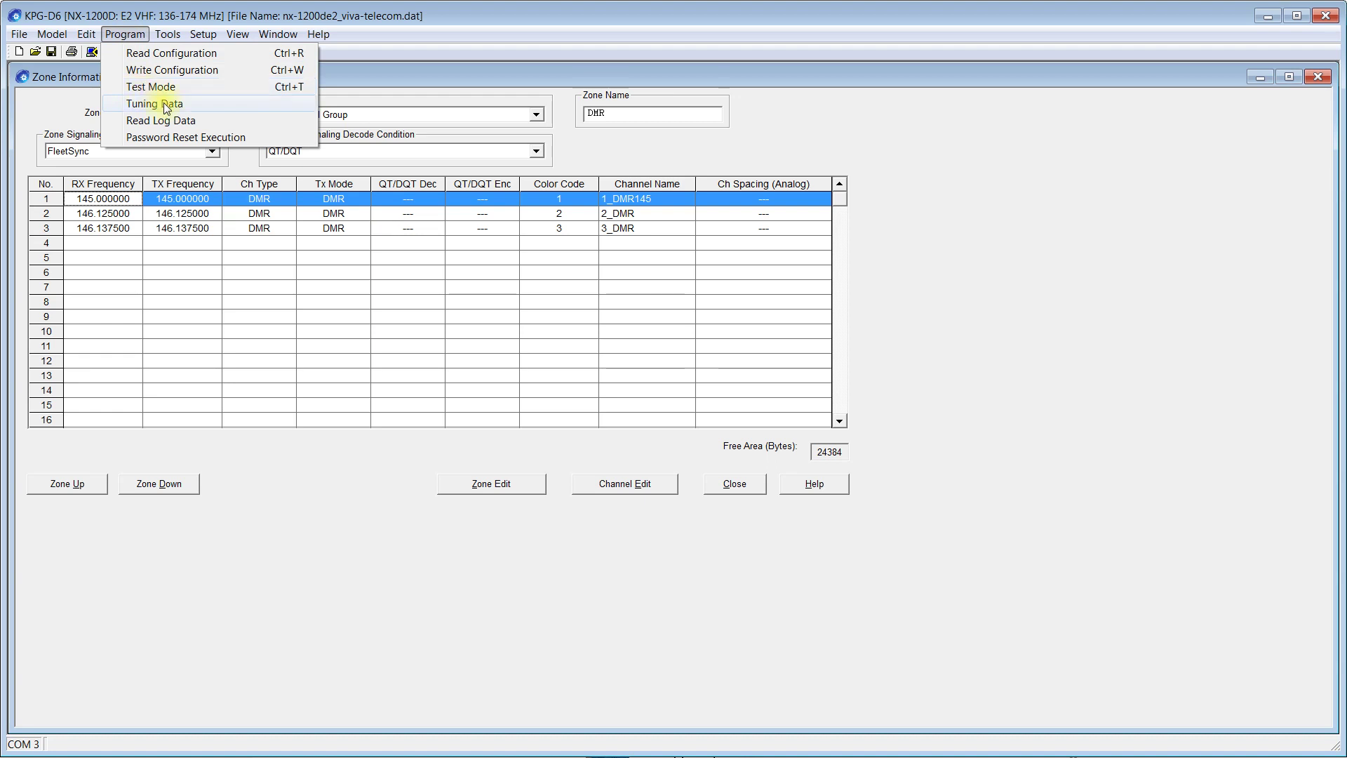
click(167, 104)
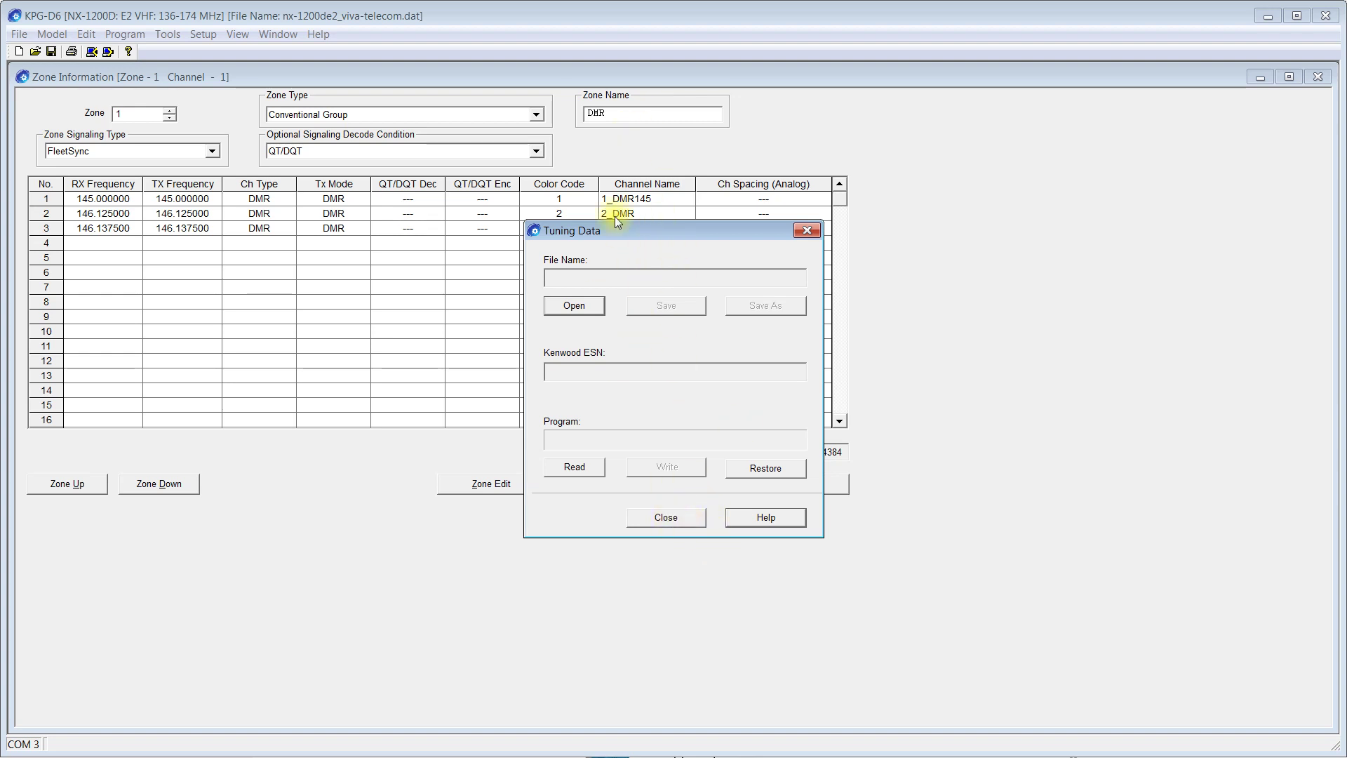
click(674, 520)
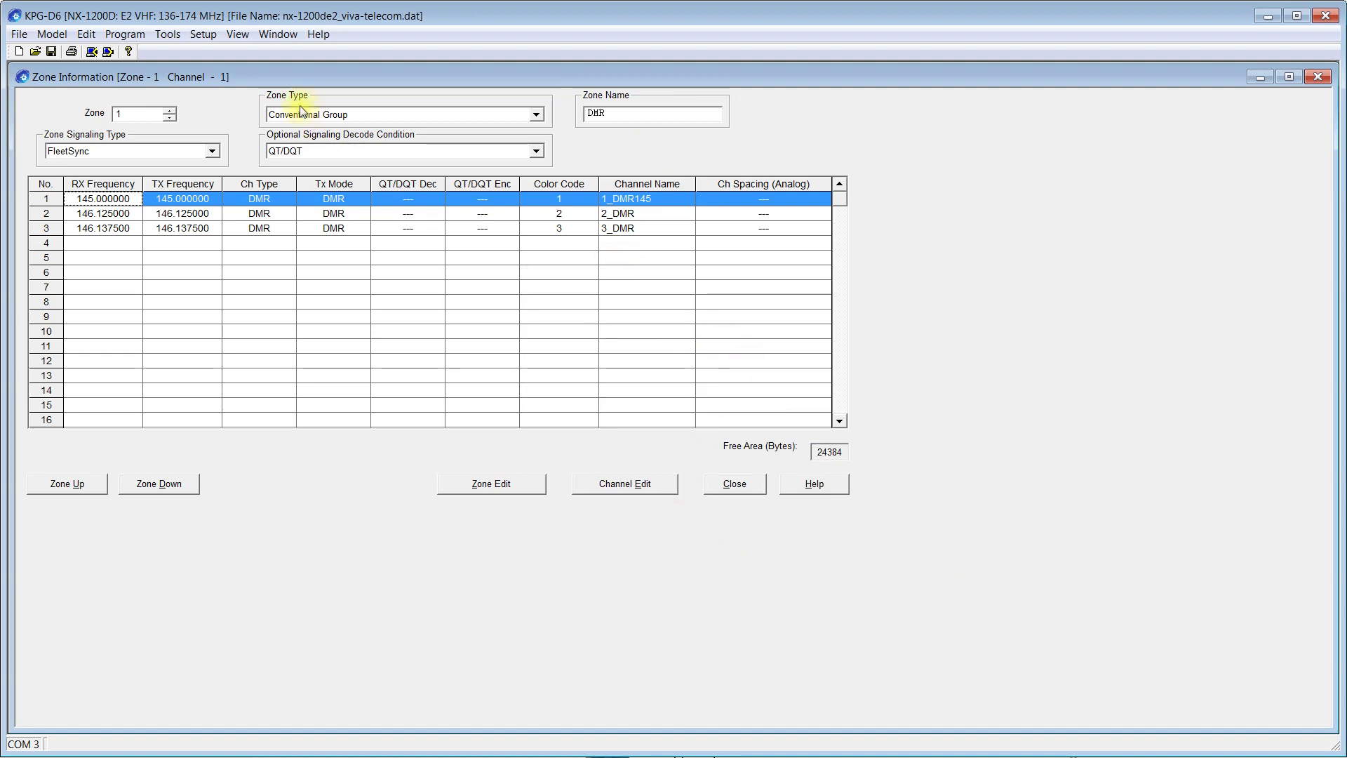
click(209, 39)
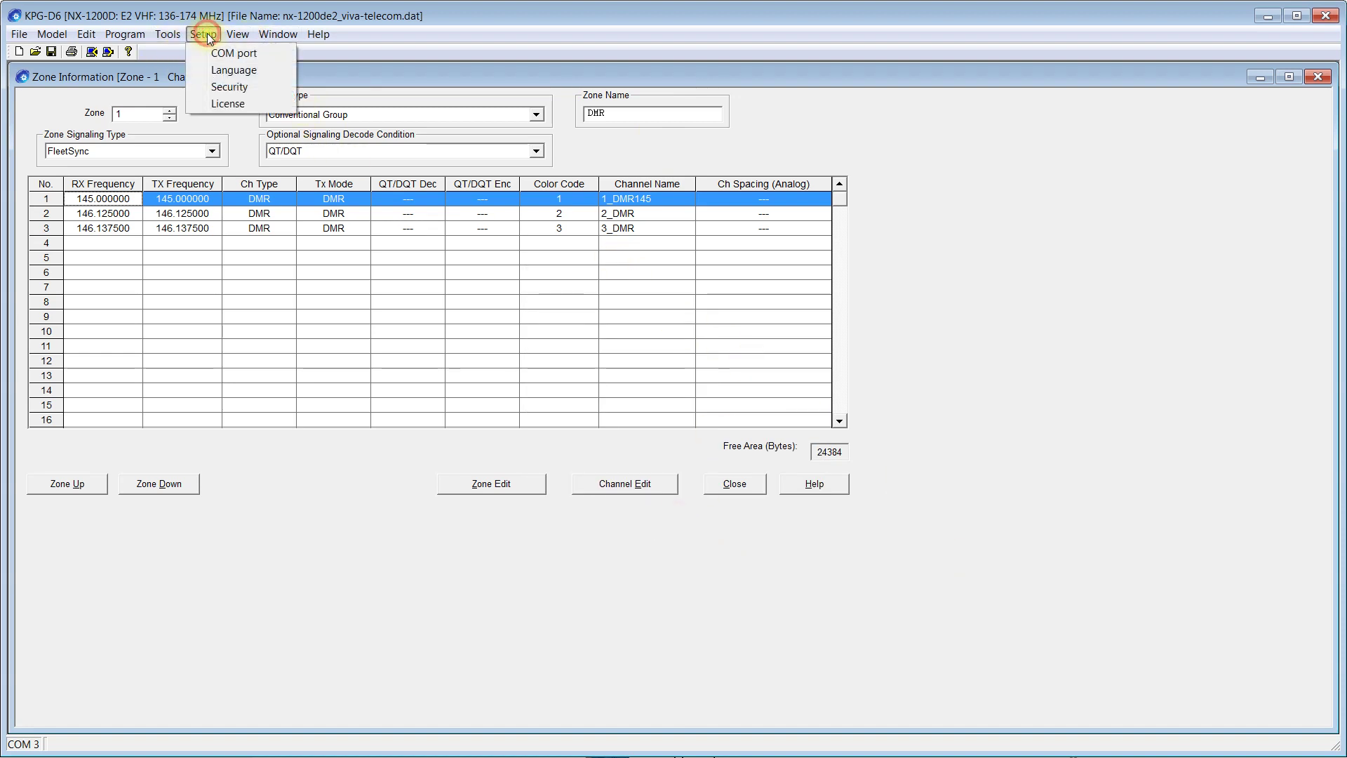
mouse_move(117, 36)
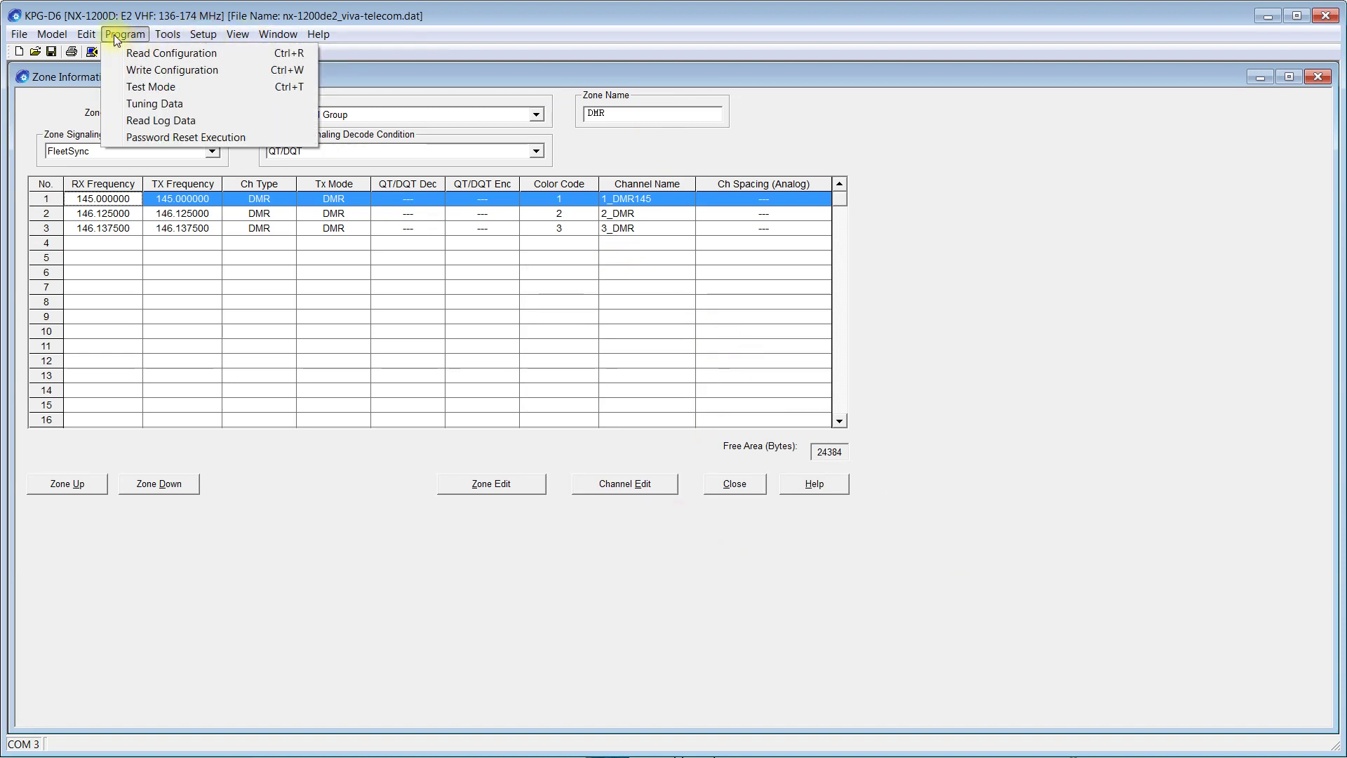
mouse_move(160, 38)
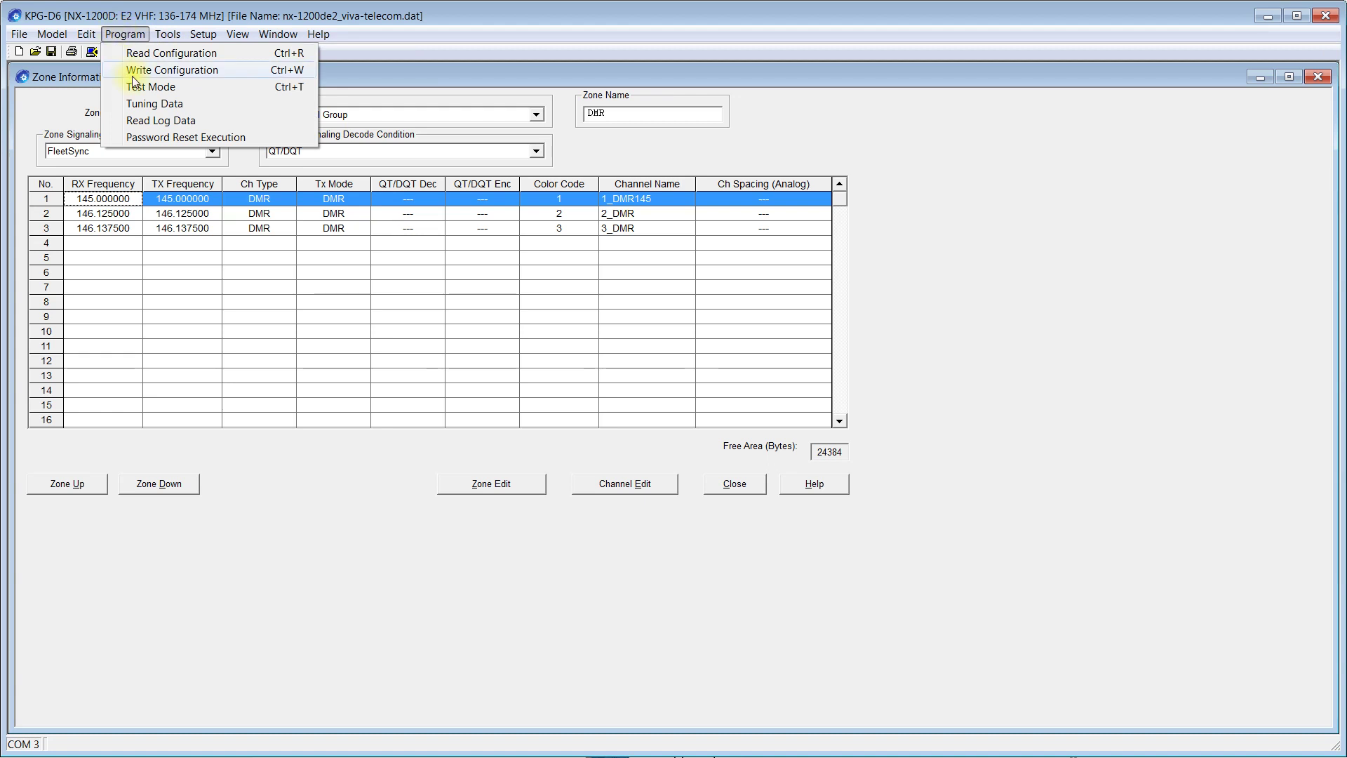
- Switch the Selcall on PTT call type of zone 1 channel 1 to Group Call and back to Off, and close the channel editor
click(43, 196)
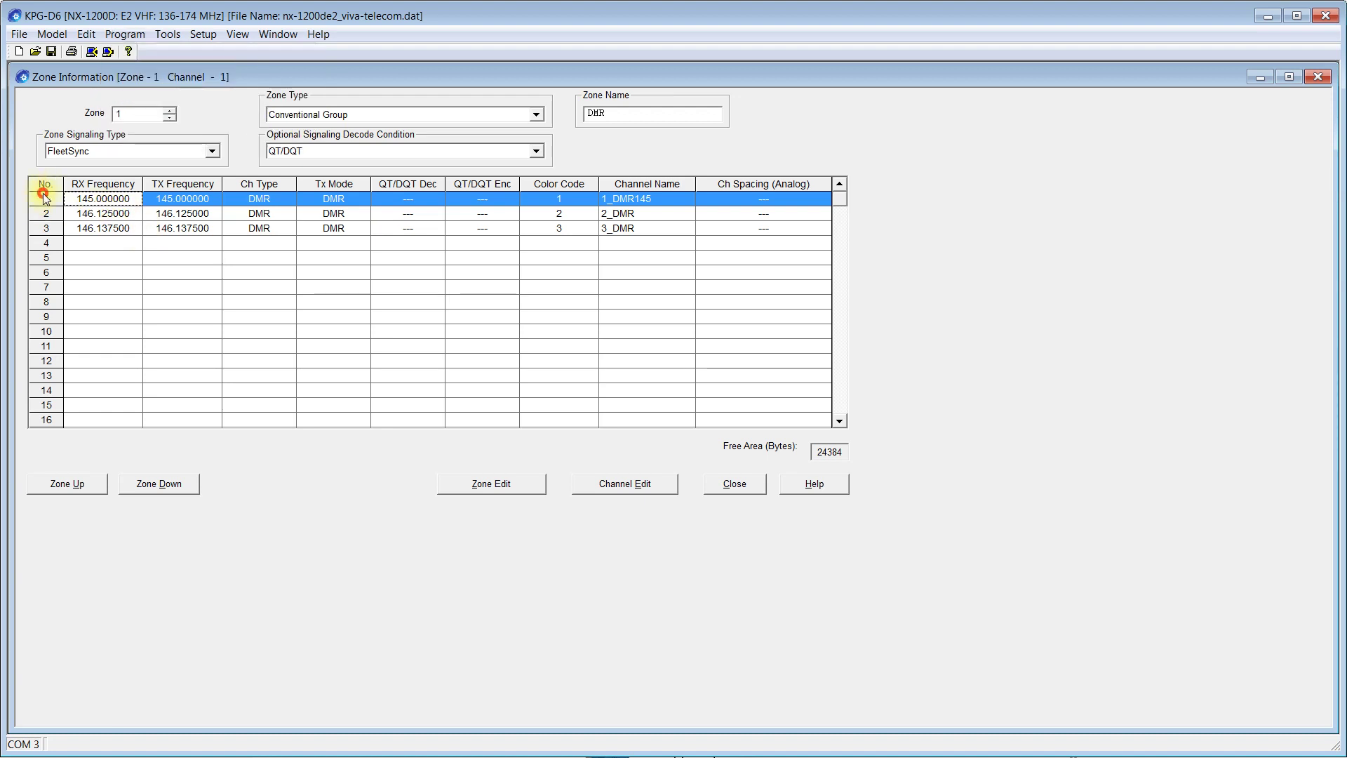
double_click(44, 199)
click(326, 362)
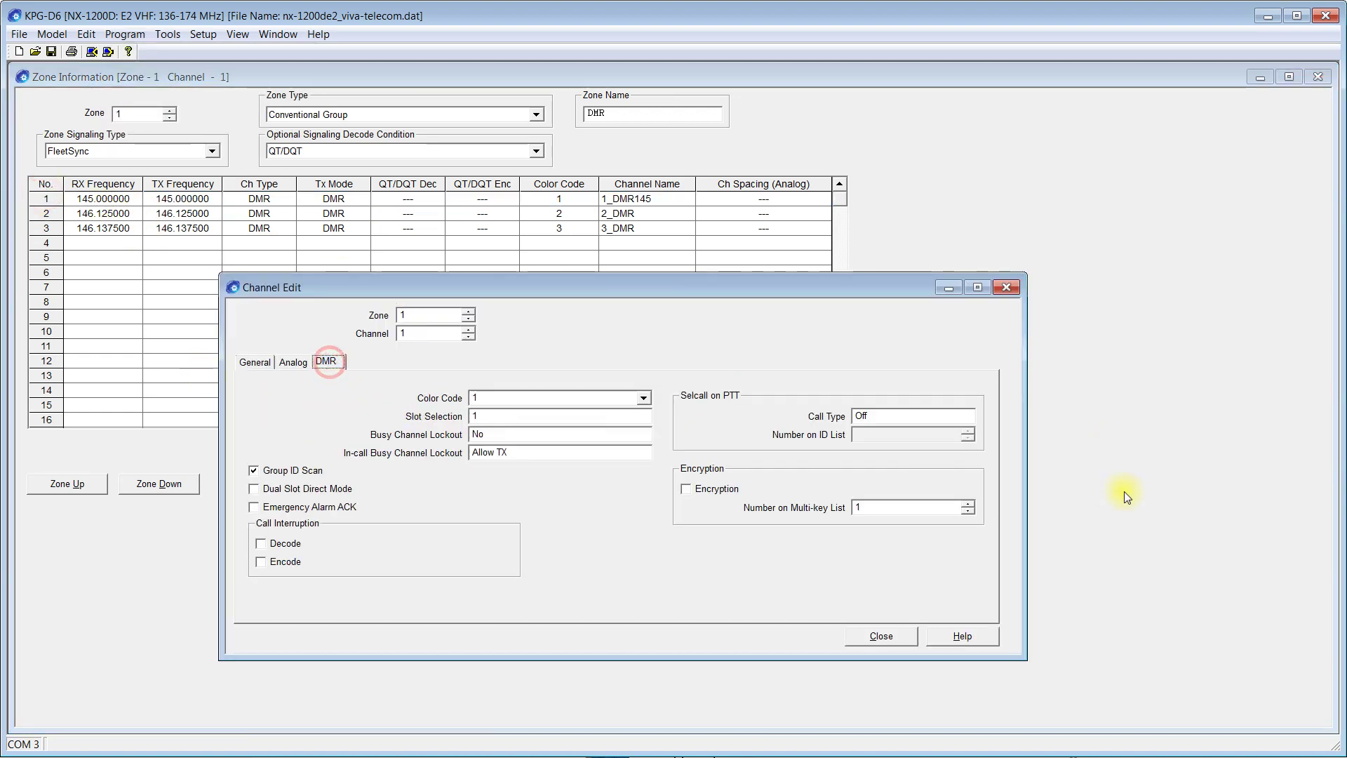
click(905, 413)
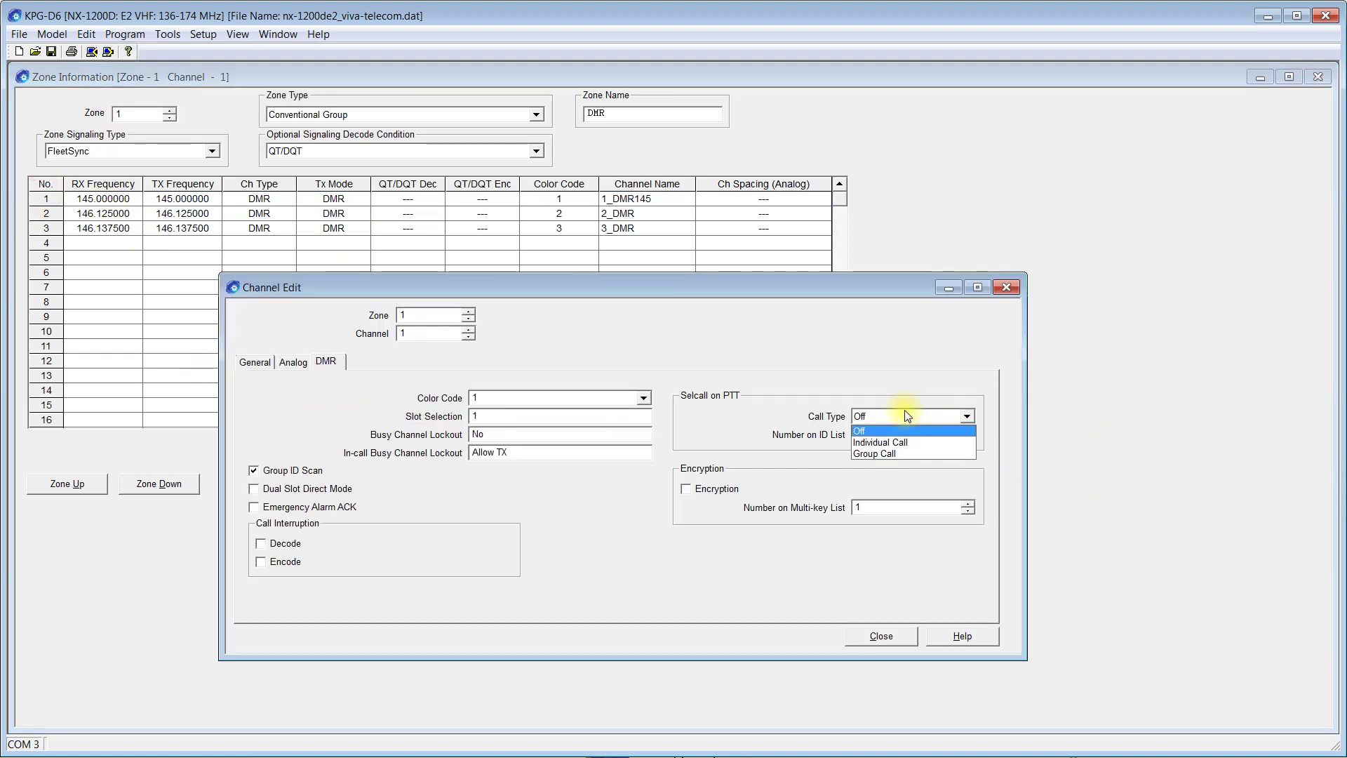
click(885, 453)
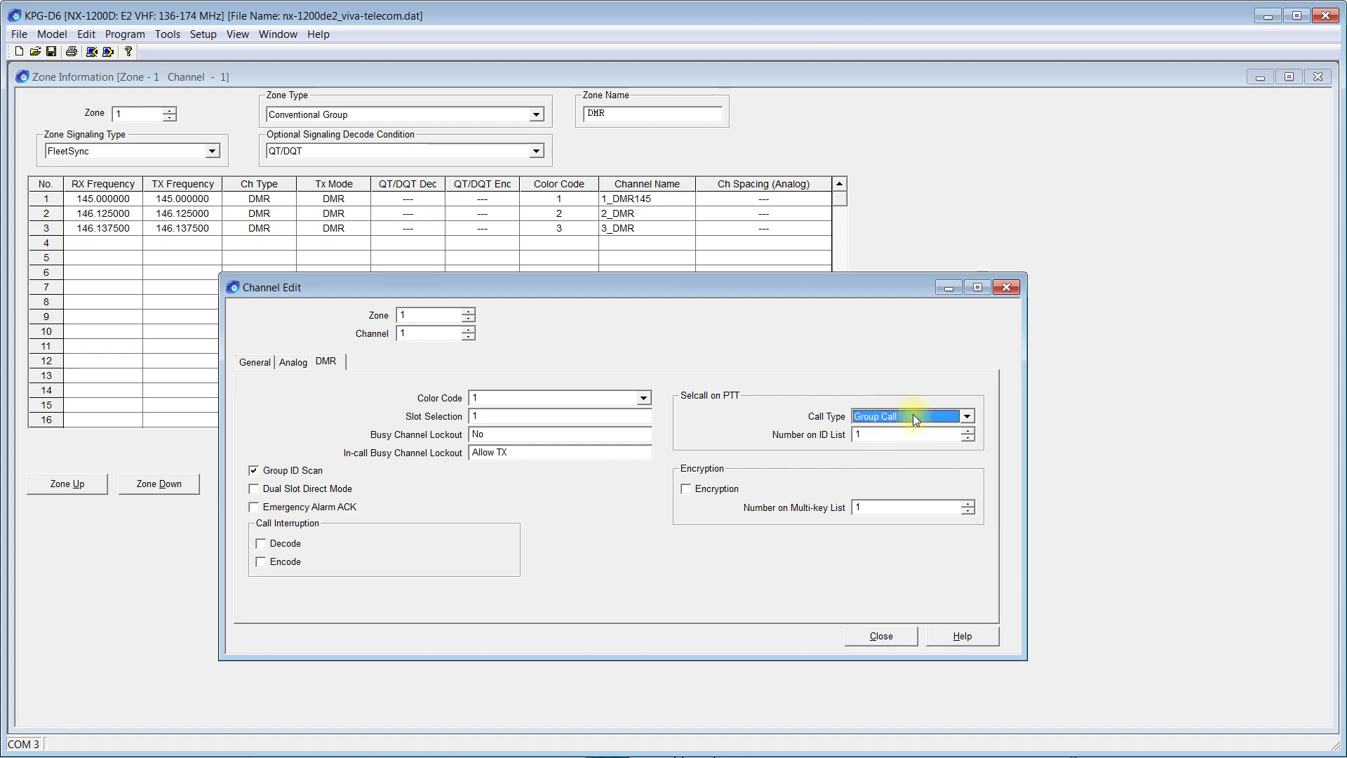
click(912, 416)
click(897, 428)
click(886, 635)
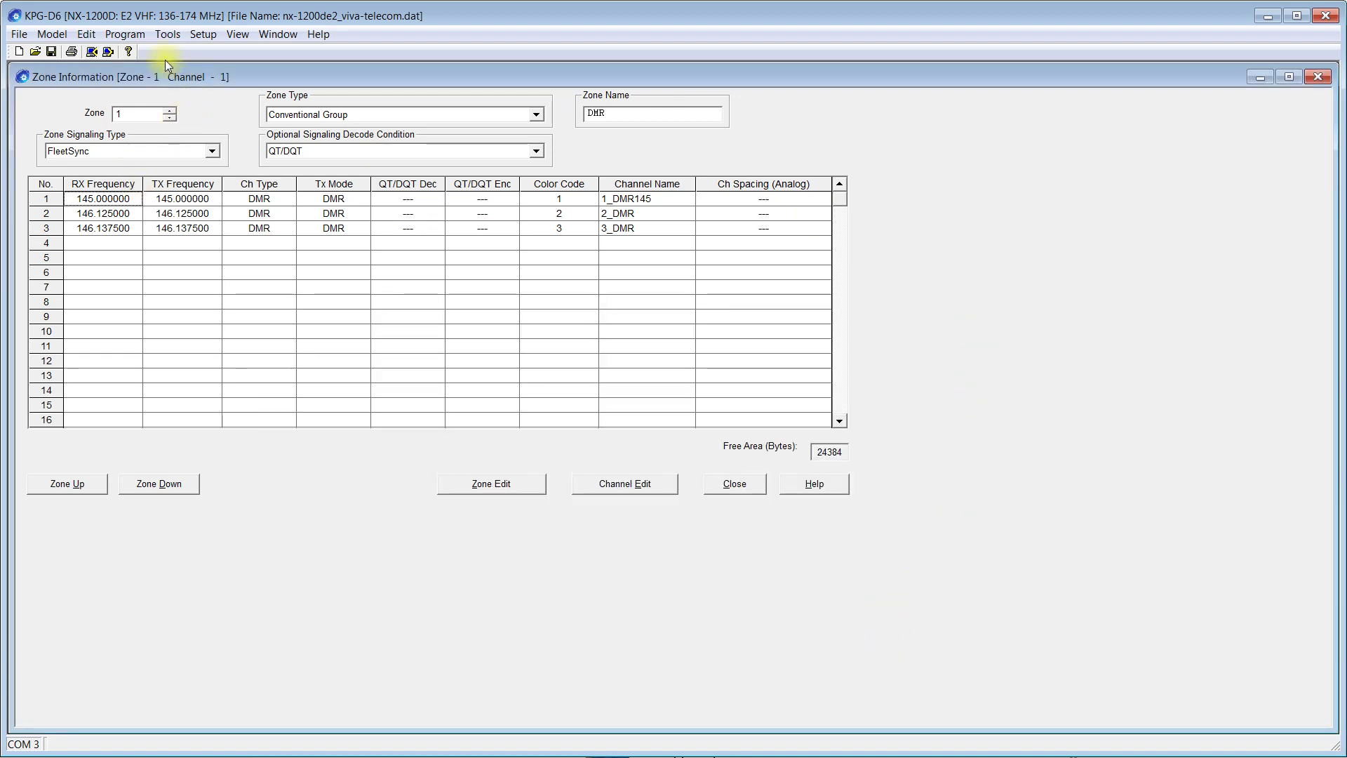
click(124, 35)
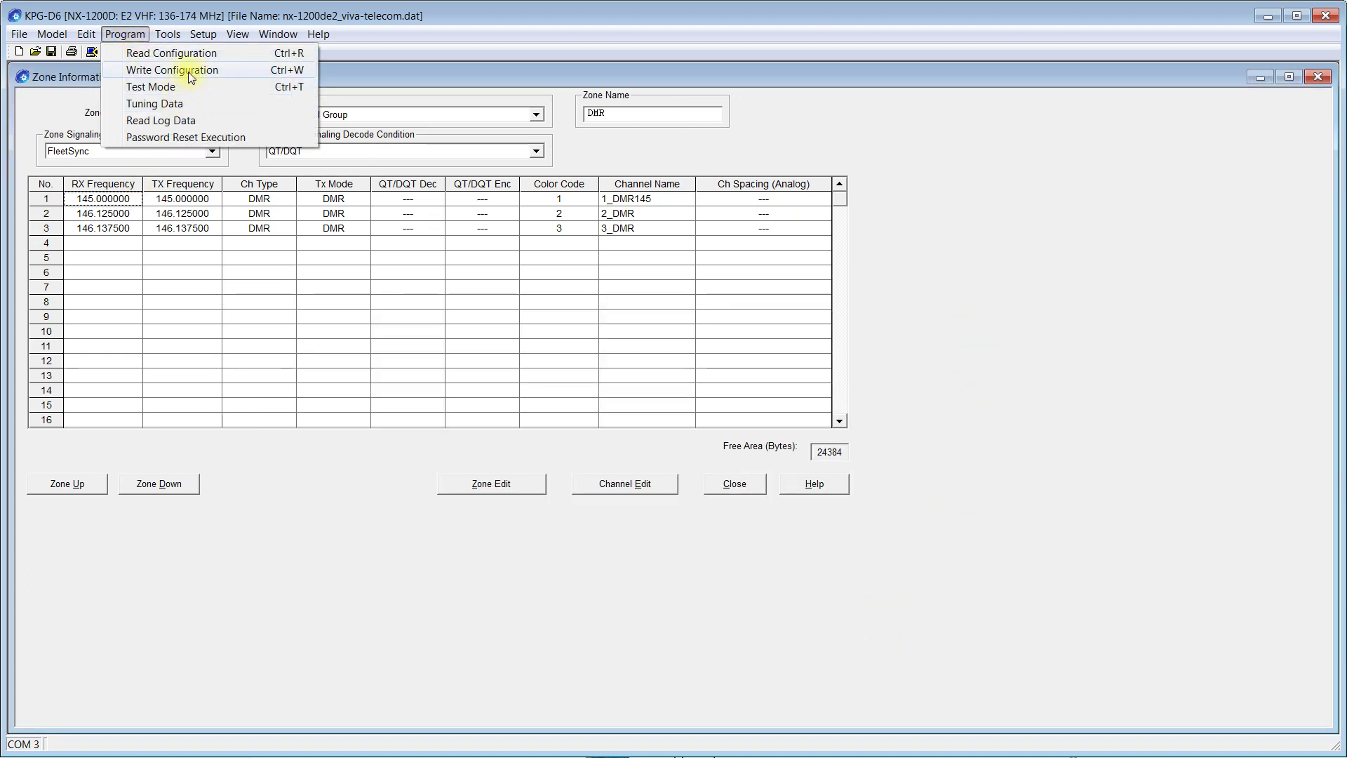
click(418, 571)
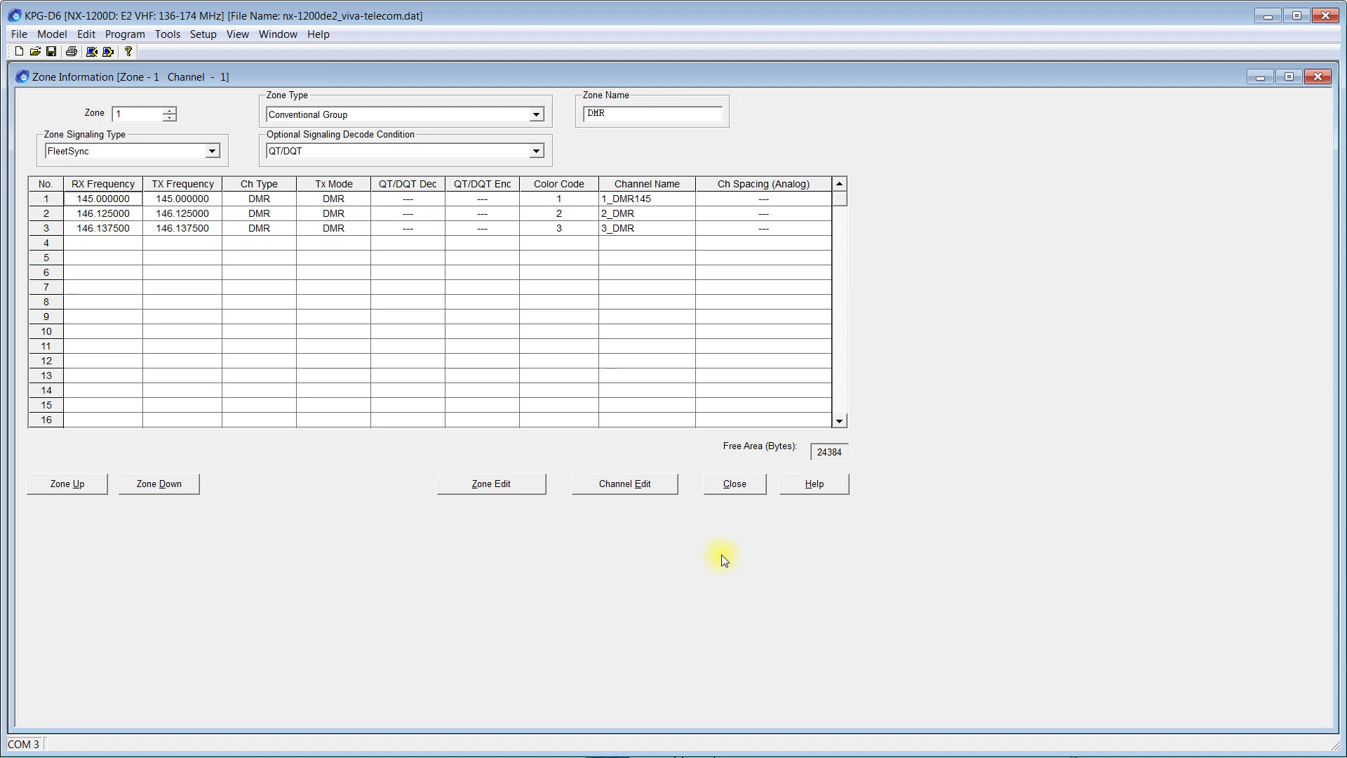